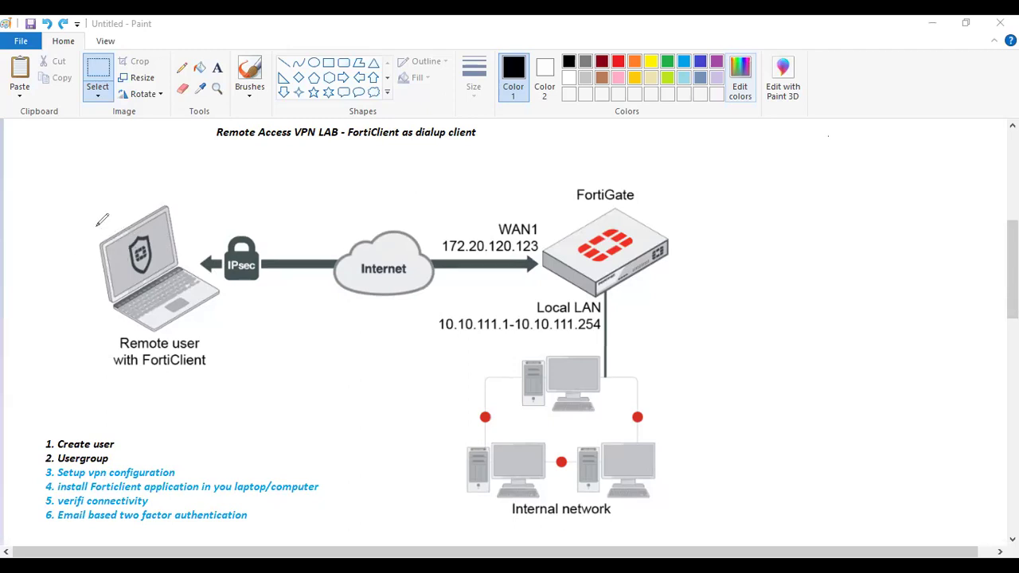
# Circle the remote user laptop, its shield and the internal network in red, linking them via FortiGate.
pyautogui.moveTo(96, 227)
pyautogui.mouseDown()
pyautogui.moveTo(250, 340)
pyautogui.moveTo(199, 250)
pyautogui.moveTo(127, 196)
pyautogui.moveTo(101, 218)
pyautogui.mouseUp()
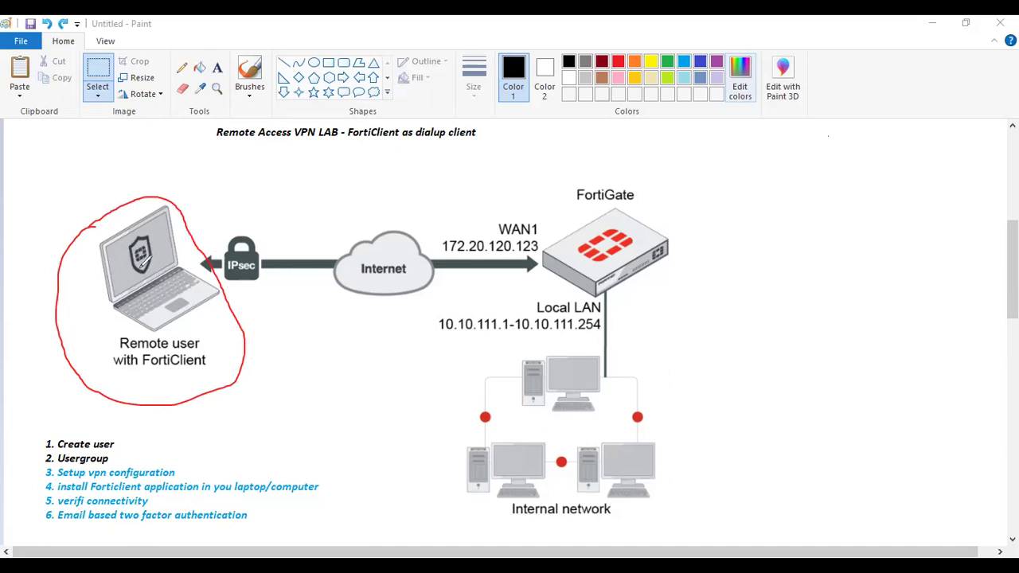
pyautogui.moveTo(489, 361)
pyautogui.mouseDown()
pyautogui.moveTo(468, 450)
pyautogui.moveTo(720, 492)
pyautogui.moveTo(514, 358)
pyautogui.moveTo(483, 363)
pyautogui.mouseUp()
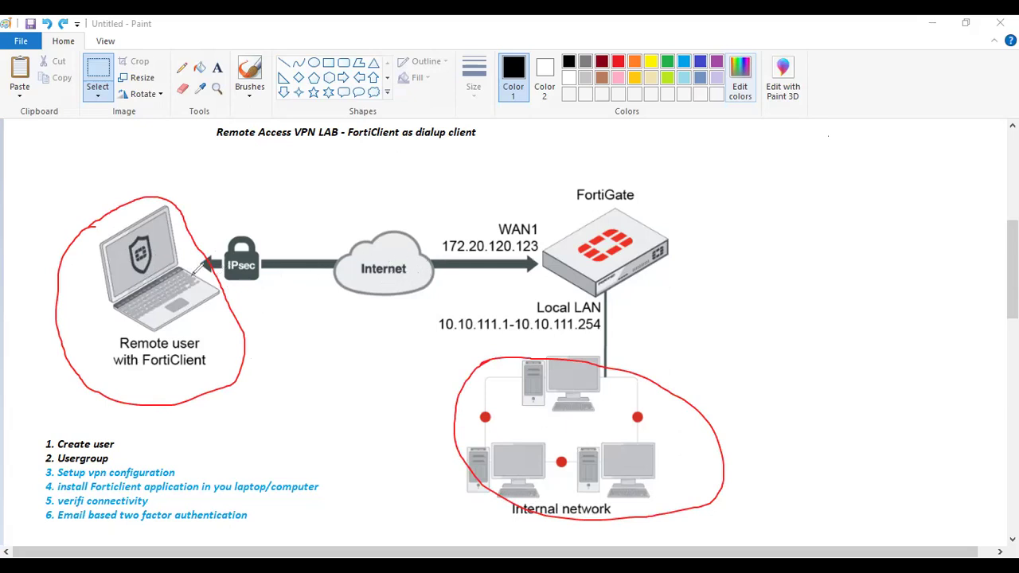
pyautogui.moveTo(103, 240)
pyautogui.mouseDown()
pyautogui.moveTo(139, 396)
pyautogui.moveTo(189, 258)
pyautogui.moveTo(162, 261)
pyautogui.mouseUp()
pyautogui.moveTo(196, 215)
pyautogui.mouseDown()
pyautogui.moveTo(469, 152)
pyautogui.moveTo(683, 354)
pyautogui.moveTo(673, 375)
pyautogui.moveTo(627, 385)
pyautogui.mouseUp()
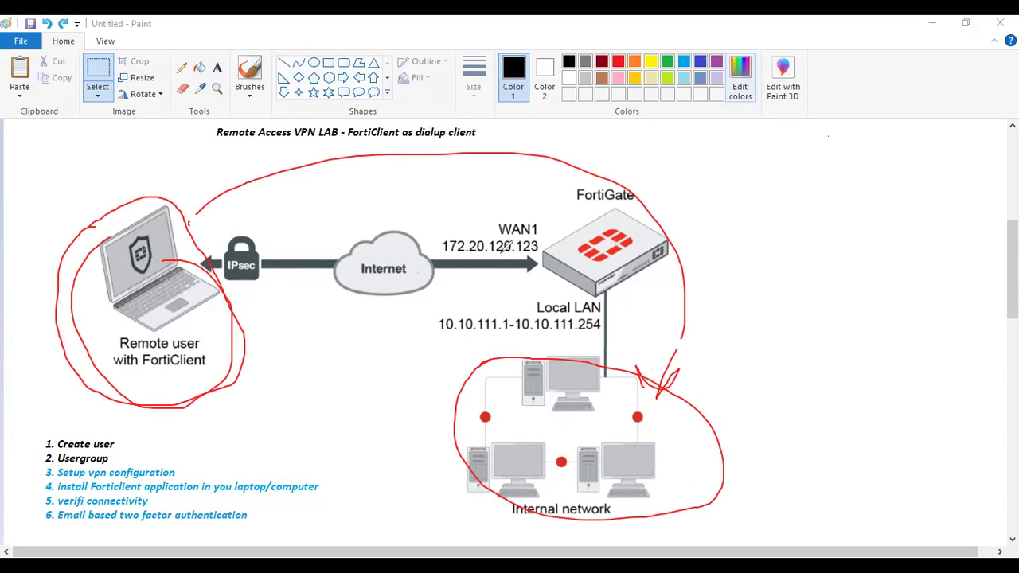
pyautogui.moveTo(538, 255); pyautogui.dragTo(533, 263)
pyautogui.moveTo(132, 244)
pyautogui.mouseDown()
pyautogui.moveTo(171, 262)
pyautogui.moveTo(153, 232)
pyautogui.mouseUp()
# Undo the red pencil strokes and scroll up to the router, switch and firewall topology.
pyautogui.press('e')
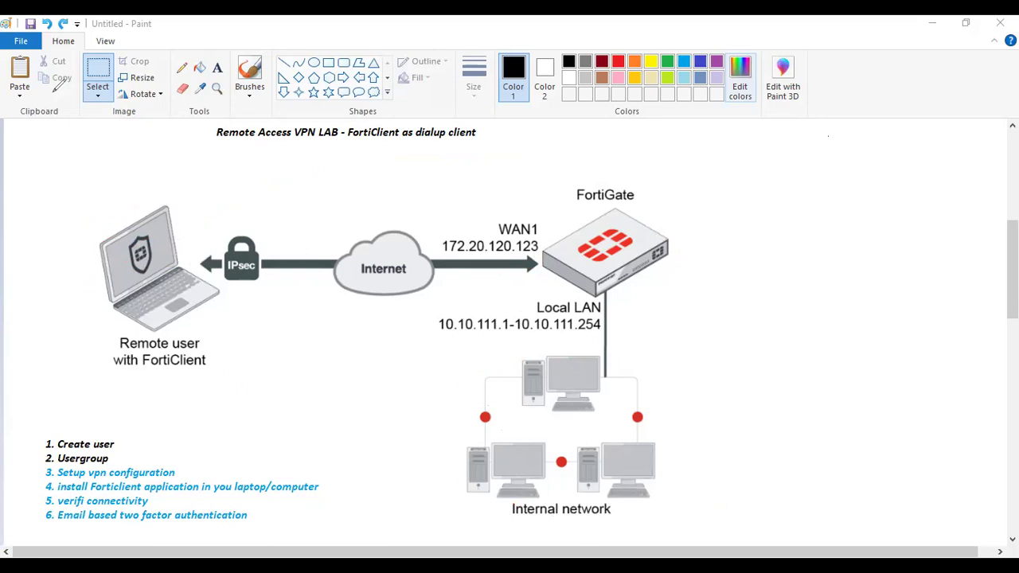
pyautogui.scroll(5, 509, 330)
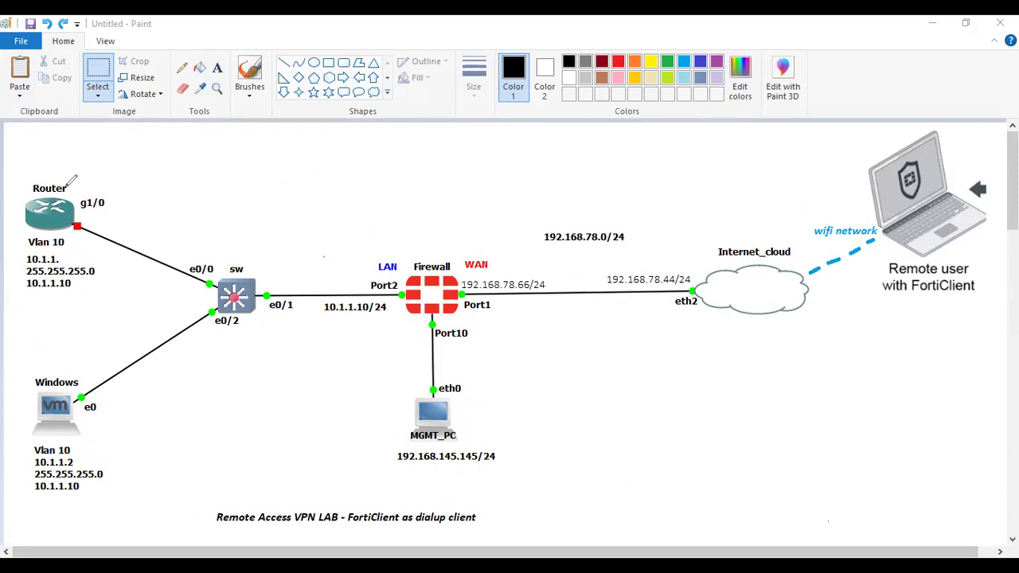
# Mark in red the router-to-switch link, the Windows PC link and switch ports e0/0–e0/2.
pyautogui.moveTo(68, 188)
pyautogui.mouseDown()
pyautogui.moveTo(81, 200)
pyautogui.moveTo(96, 189)
pyautogui.moveTo(212, 267)
pyautogui.mouseUp()
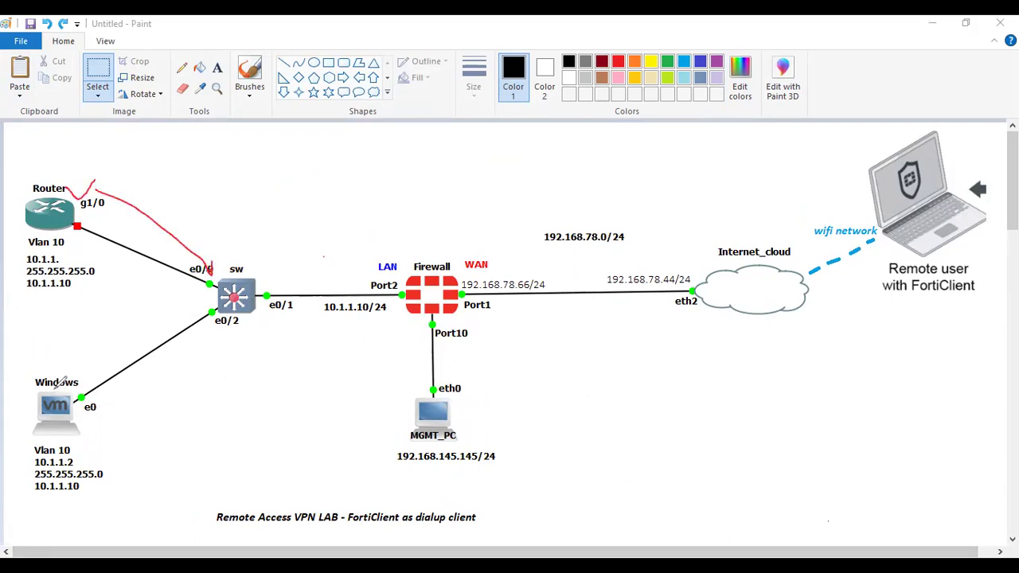
pyautogui.moveTo(70, 425)
pyautogui.mouseDown()
pyautogui.moveTo(109, 409)
pyautogui.moveTo(210, 327)
pyautogui.mouseUp()
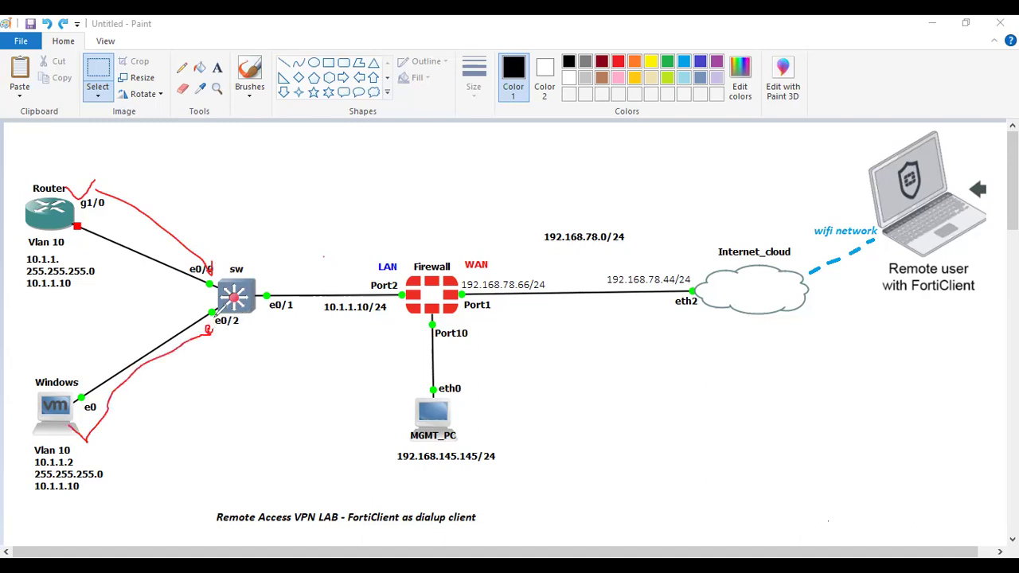
pyautogui.moveTo(190, 259)
pyautogui.mouseDown()
pyautogui.moveTo(176, 296)
pyautogui.moveTo(233, 347)
pyautogui.mouseUp()
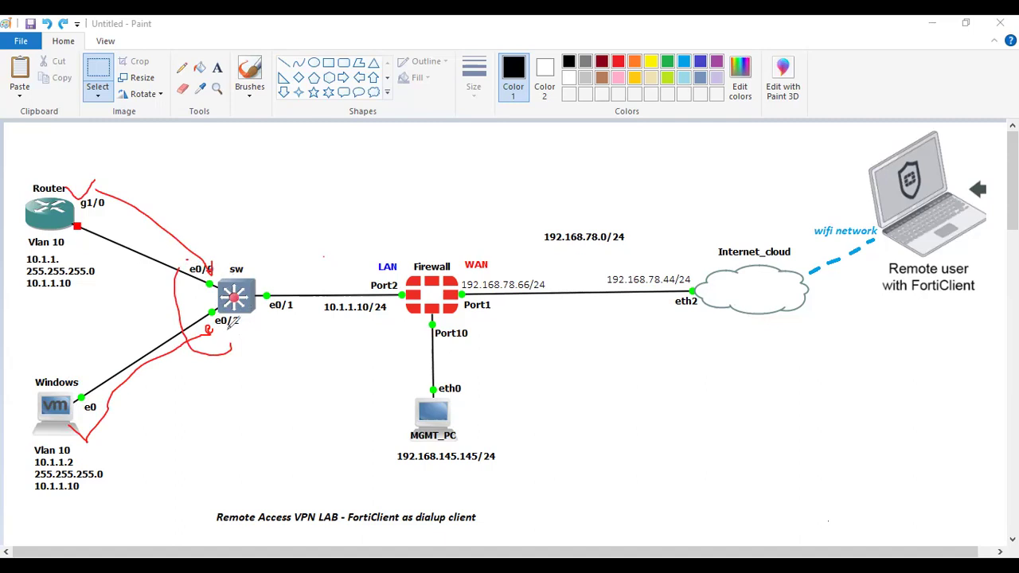
pyautogui.moveTo(185, 270)
pyautogui.mouseDown()
pyautogui.moveTo(209, 248)
pyautogui.moveTo(255, 295)
pyautogui.moveTo(253, 343)
pyautogui.moveTo(227, 348)
pyautogui.mouseUp()
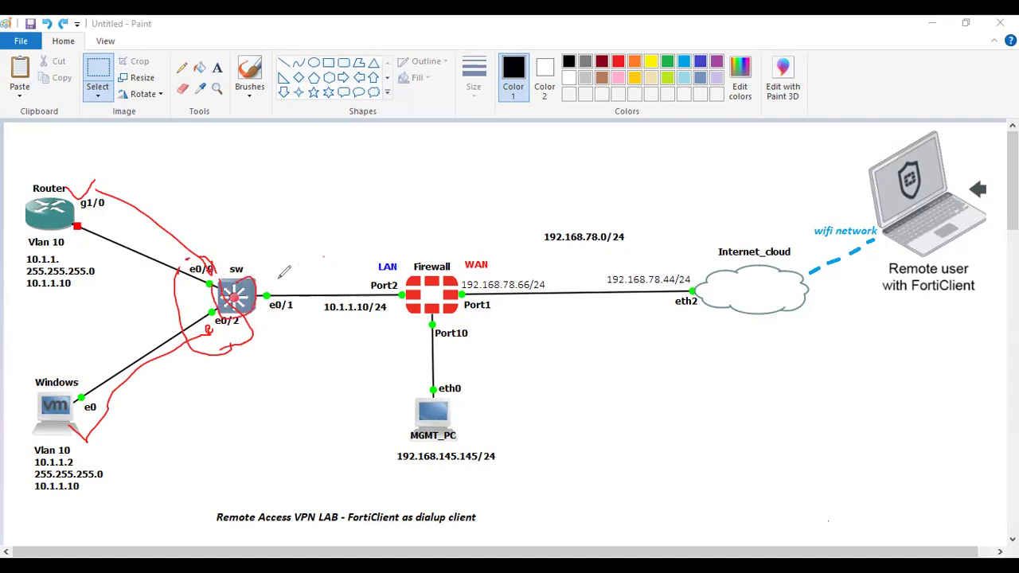
pyautogui.moveTo(275, 277)
pyautogui.mouseDown()
pyautogui.moveTo(276, 289)
pyautogui.moveTo(298, 281)
pyautogui.moveTo(285, 305)
pyautogui.mouseUp()
# Mark the firewall's Port2 side, circle 10.1.1.10/24 and tick the Router label in red.
pyautogui.moveTo(348, 277)
pyautogui.mouseDown()
pyautogui.moveTo(358, 285)
pyautogui.moveTo(370, 274)
pyautogui.mouseUp()
pyautogui.moveTo(317, 305)
pyautogui.mouseDown()
pyautogui.moveTo(394, 288)
pyautogui.moveTo(327, 297)
pyautogui.mouseUp()
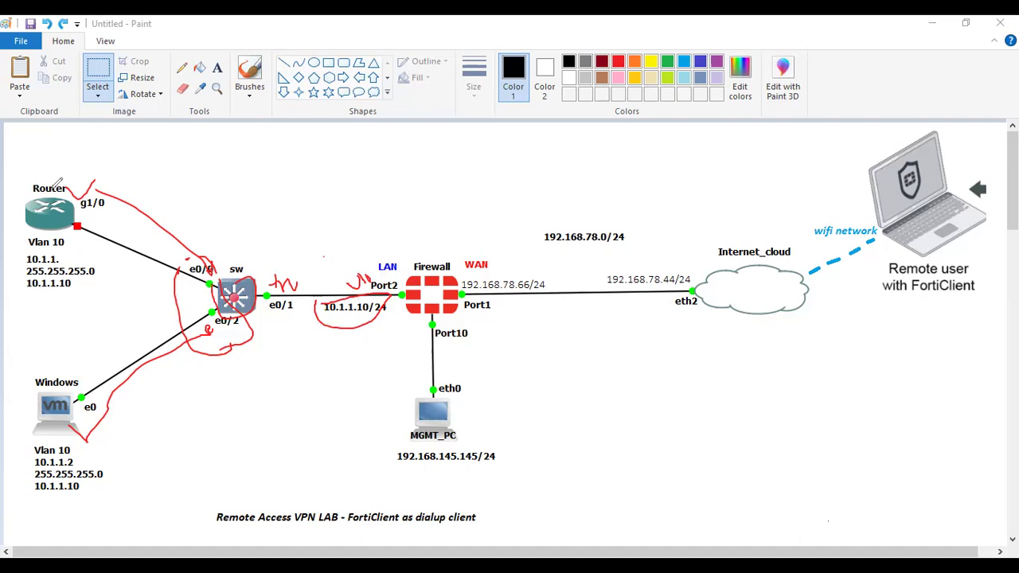
pyautogui.moveTo(59, 168)
pyautogui.mouseDown()
pyautogui.moveTo(75, 185)
pyautogui.moveTo(80, 169)
pyautogui.moveTo(95, 188)
pyautogui.moveTo(89, 164)
pyautogui.moveTo(79, 182)
pyautogui.mouseUp()
# Underline firewall Port1 in red, circle the Internet_cloud and draw a spiral inside it.
pyautogui.moveTo(463, 297)
pyautogui.mouseDown()
pyautogui.moveTo(499, 321)
pyautogui.moveTo(466, 290)
pyautogui.mouseUp()
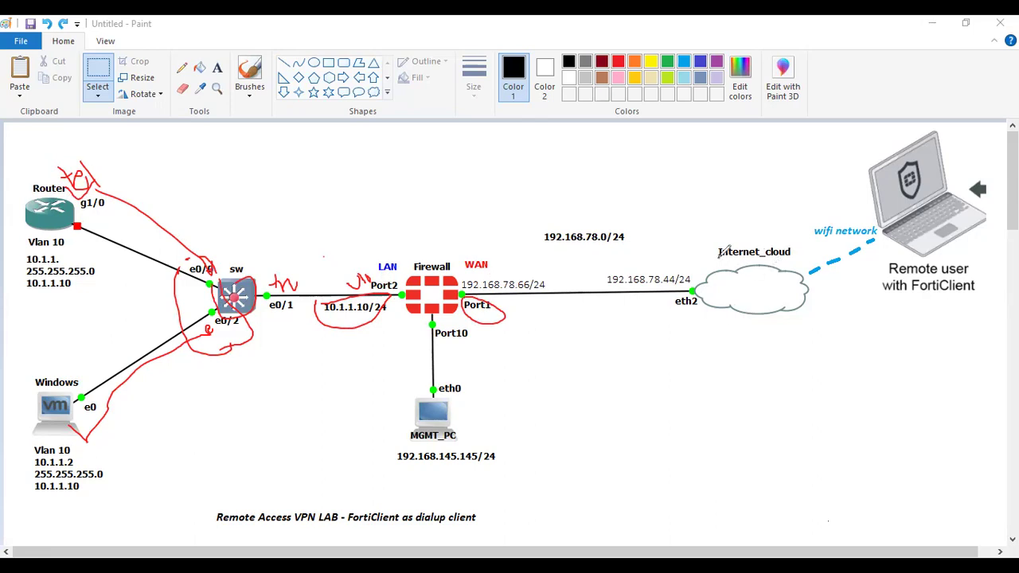
pyautogui.moveTo(720, 256)
pyautogui.mouseDown()
pyautogui.moveTo(688, 293)
pyautogui.moveTo(807, 323)
pyautogui.moveTo(797, 238)
pyautogui.moveTo(723, 245)
pyautogui.mouseUp()
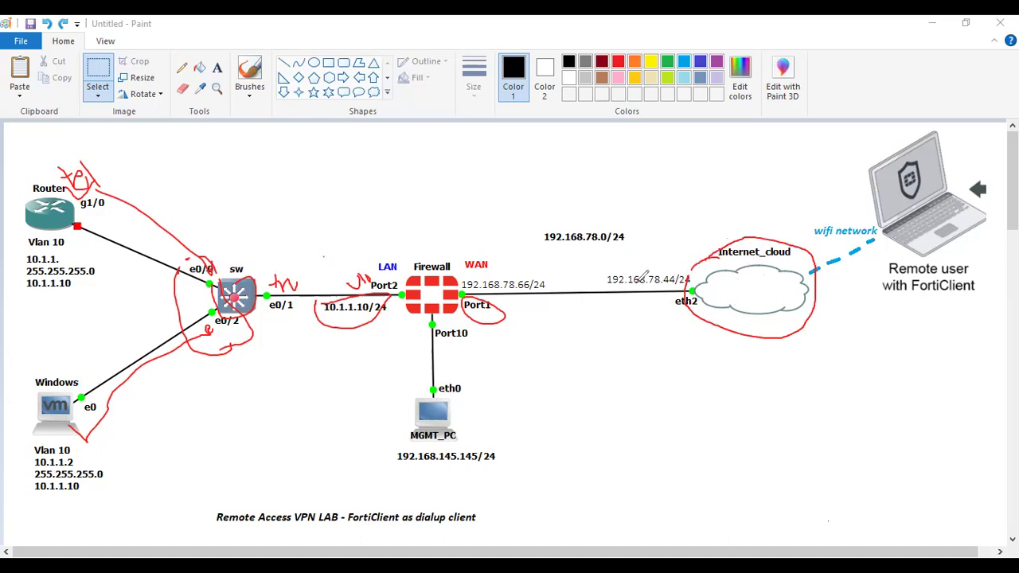
pyautogui.moveTo(719, 277)
pyautogui.mouseDown()
pyautogui.moveTo(770, 286)
pyautogui.moveTo(744, 274)
pyautogui.moveTo(465, 290)
pyautogui.mouseUp()
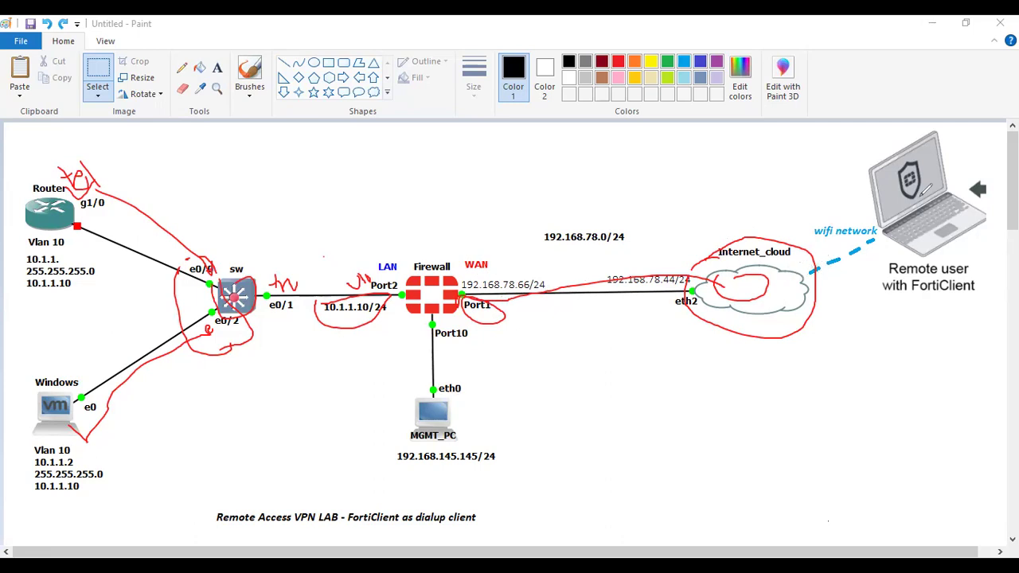
# Circle the remote user laptop and the 192.168.78.44/24 address in red, with a stroke toward the cloud.
pyautogui.moveTo(889, 141)
pyautogui.mouseDown()
pyautogui.moveTo(847, 275)
pyautogui.moveTo(1002, 280)
pyautogui.moveTo(930, 130)
pyautogui.moveTo(883, 140)
pyautogui.mouseUp()
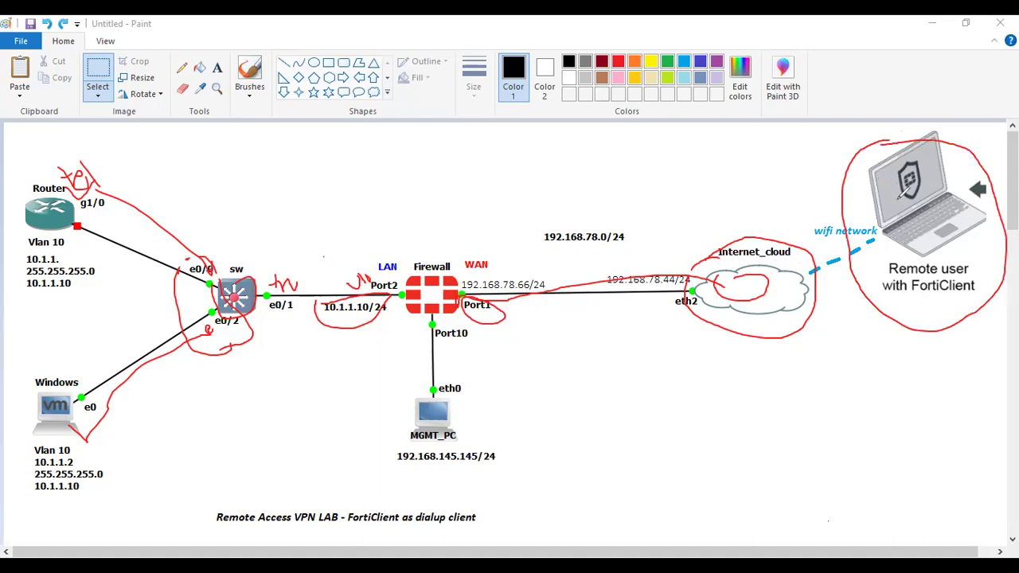
pyautogui.moveTo(885, 191)
pyautogui.mouseDown()
pyautogui.moveTo(847, 185)
pyautogui.moveTo(750, 236)
pyautogui.moveTo(734, 226)
pyautogui.moveTo(769, 239)
pyautogui.moveTo(731, 234)
pyautogui.mouseUp()
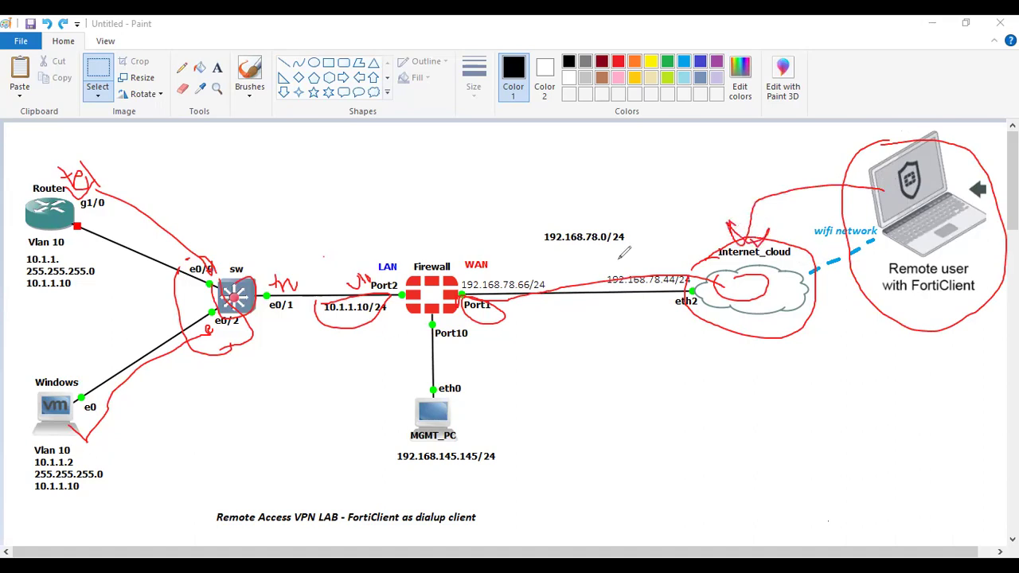
pyautogui.moveTo(602, 263)
pyautogui.mouseDown()
pyautogui.moveTo(578, 320)
pyautogui.moveTo(637, 252)
pyautogui.moveTo(603, 264)
pyautogui.mouseUp()
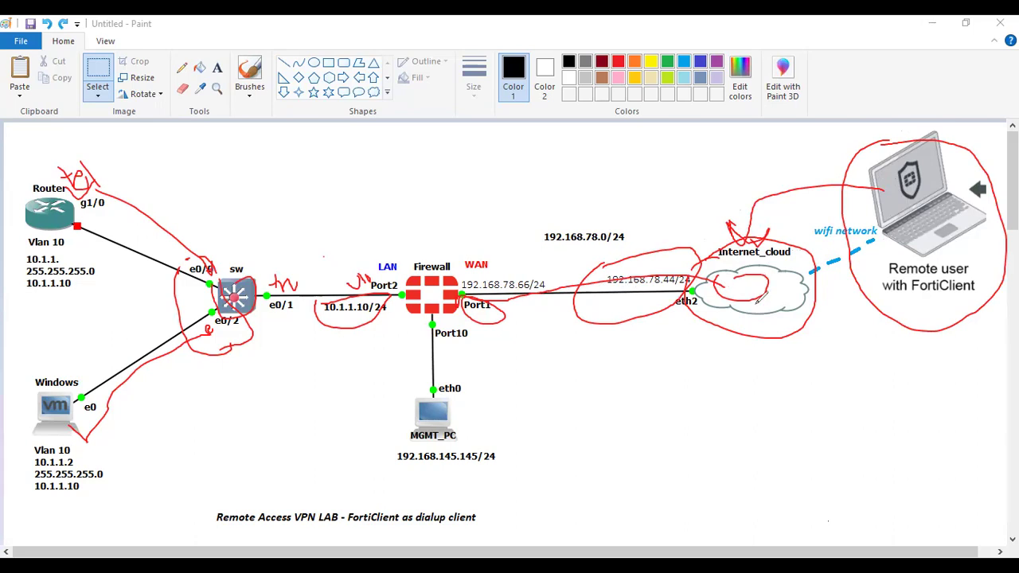
# Re-circle the laptop and its shield, and draw two red lines from the laptop to the router.
pyautogui.moveTo(874, 162)
pyautogui.mouseDown()
pyautogui.moveTo(965, 286)
pyautogui.moveTo(988, 175)
pyautogui.mouseUp()
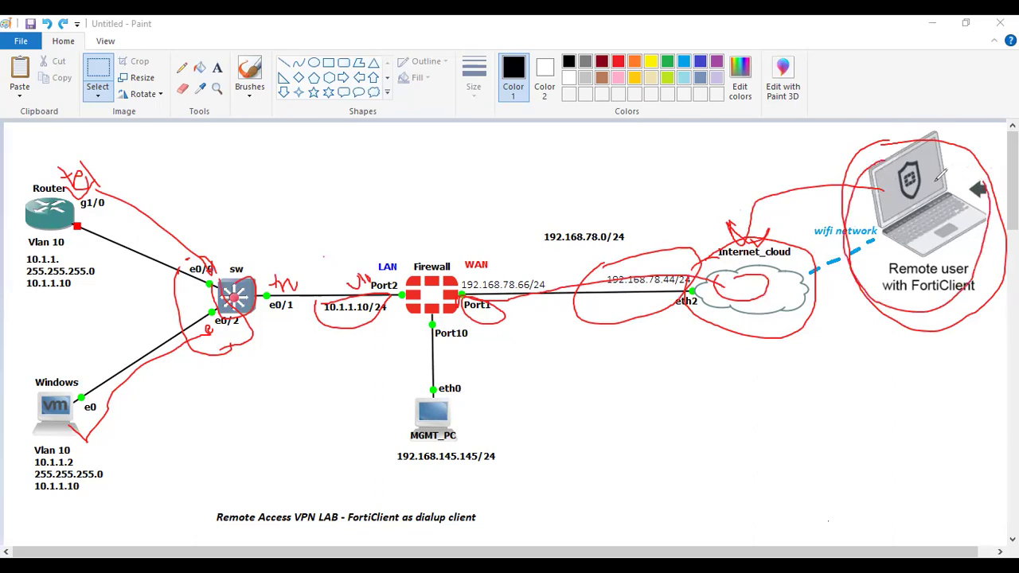
pyautogui.moveTo(878, 137)
pyautogui.mouseDown()
pyautogui.moveTo(840, 231)
pyautogui.moveTo(1000, 279)
pyautogui.moveTo(1000, 219)
pyautogui.mouseUp()
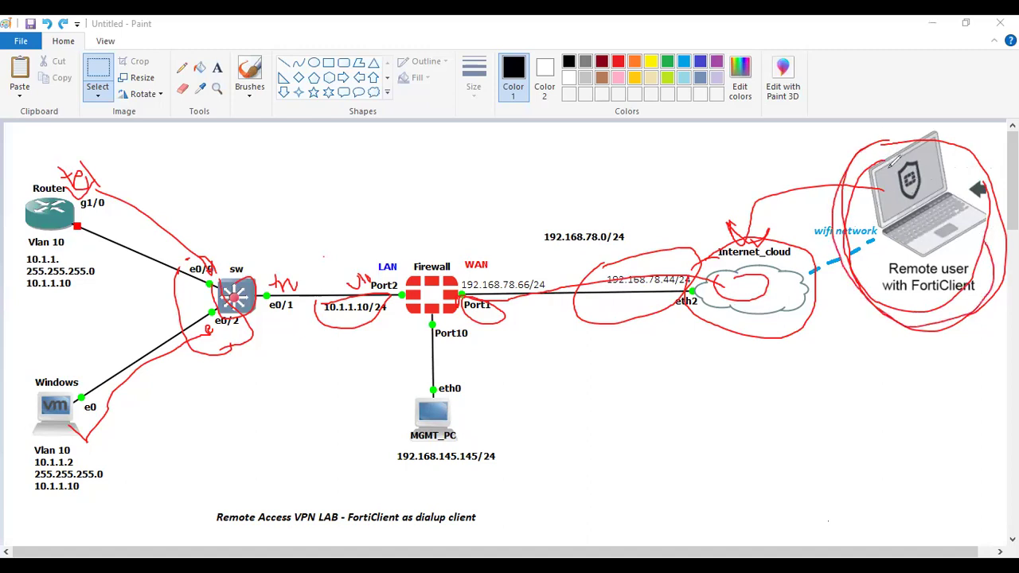
pyautogui.moveTo(898, 179)
pyautogui.mouseDown()
pyautogui.moveTo(813, 135)
pyautogui.moveTo(103, 200)
pyautogui.moveTo(97, 208)
pyautogui.moveTo(121, 193)
pyautogui.mouseUp()
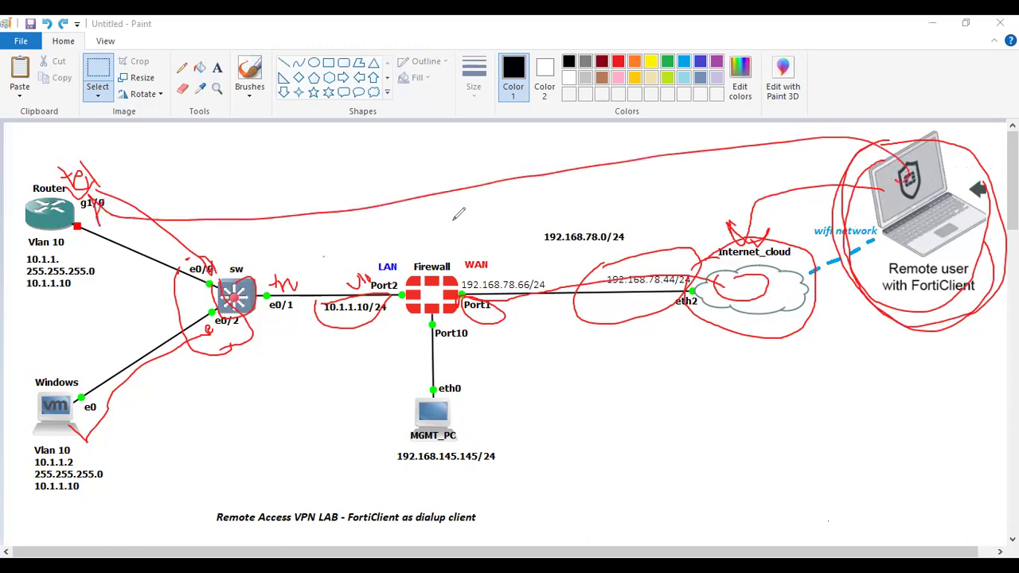
pyautogui.moveTo(926, 180)
pyautogui.mouseDown()
pyautogui.moveTo(100, 208)
pyautogui.moveTo(100, 233)
pyautogui.moveTo(95, 206)
pyautogui.mouseUp()
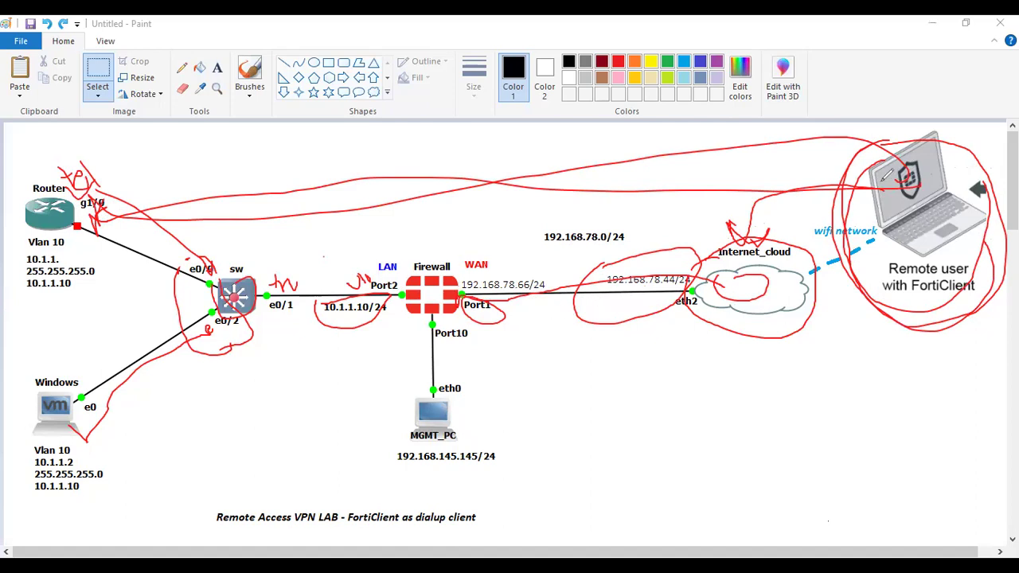
pyautogui.moveTo(882, 181)
pyautogui.mouseDown()
pyautogui.moveTo(876, 222)
pyautogui.moveTo(943, 171)
pyautogui.moveTo(914, 199)
pyautogui.moveTo(887, 188)
pyautogui.mouseUp()
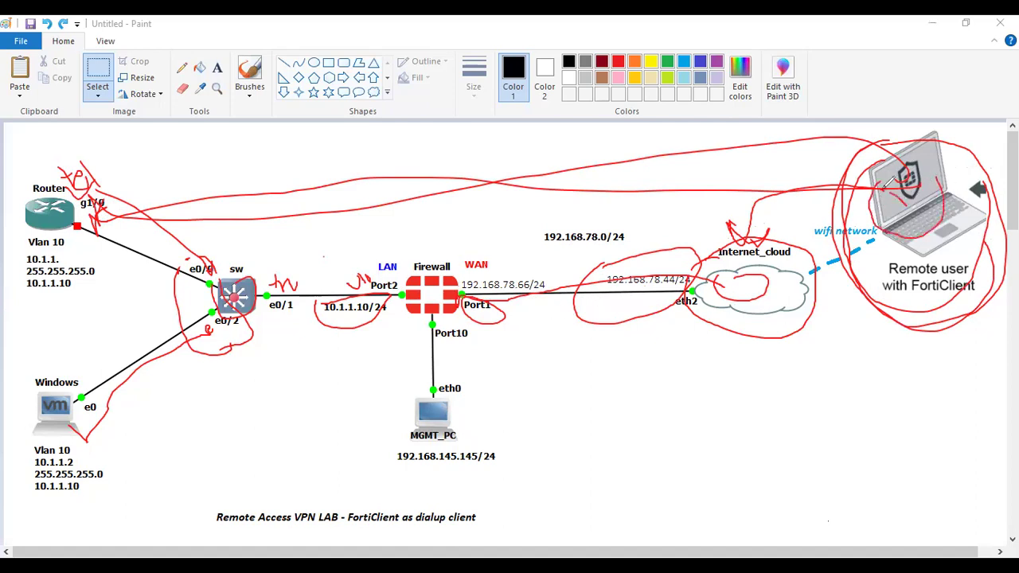
# Trace in red from the laptop through internet_cloud to firewall Port1, circling 192.168.78.66/24.
pyautogui.moveTo(776, 257)
pyautogui.mouseDown()
pyautogui.moveTo(749, 269)
pyautogui.moveTo(772, 264)
pyautogui.mouseUp()
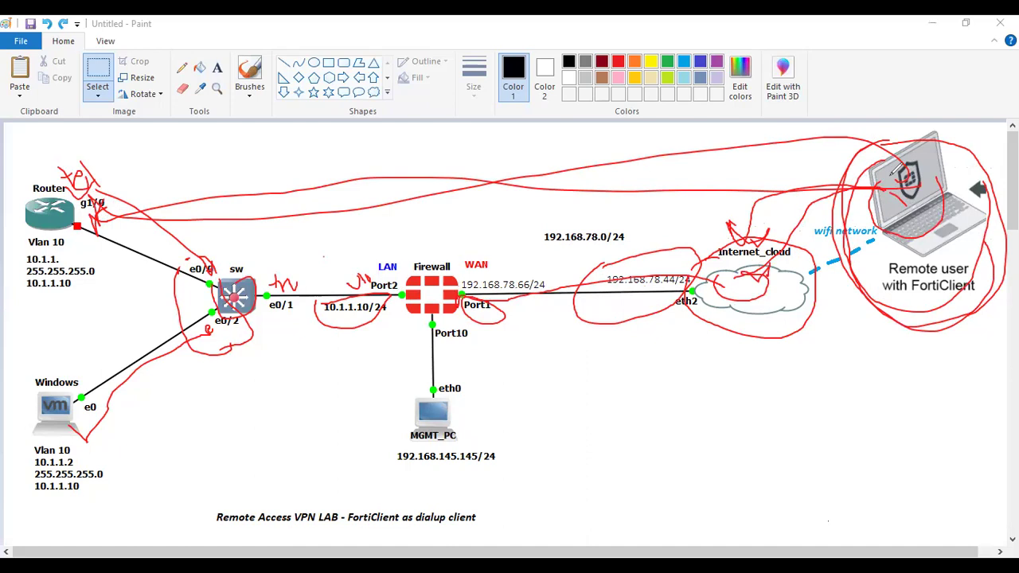
pyautogui.moveTo(883, 181)
pyautogui.mouseDown()
pyautogui.moveTo(831, 176)
pyautogui.moveTo(629, 243)
pyautogui.moveTo(462, 277)
pyautogui.moveTo(463, 312)
pyautogui.moveTo(504, 318)
pyautogui.moveTo(578, 282)
pyautogui.moveTo(492, 259)
pyautogui.moveTo(483, 275)
pyautogui.mouseUp()
pyautogui.moveTo(884, 191); pyautogui.dragTo(792, 214)
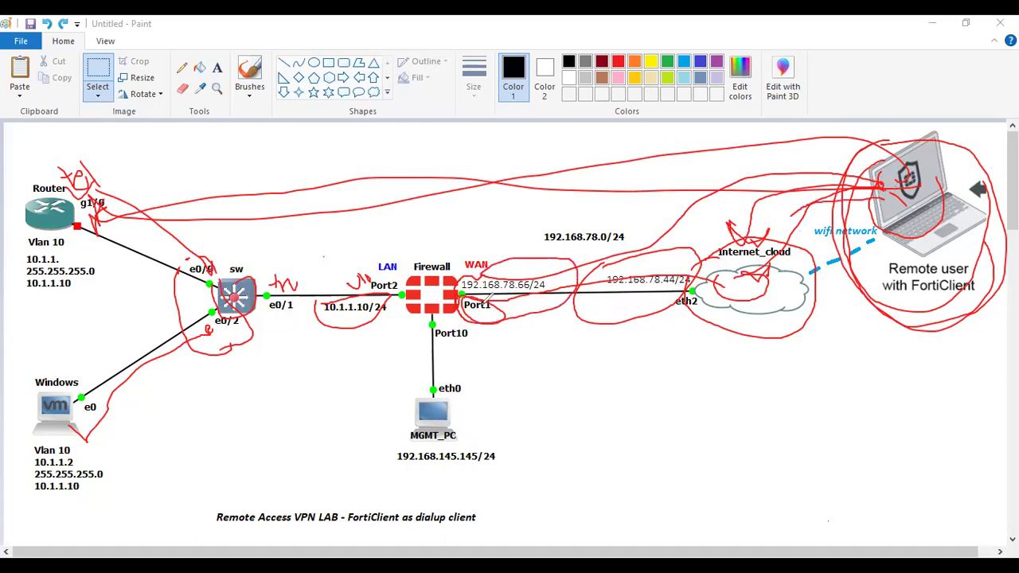
pyautogui.moveTo(460, 307)
pyautogui.mouseDown()
pyautogui.moveTo(852, 177)
pyautogui.moveTo(867, 197)
pyautogui.moveTo(898, 177)
pyautogui.moveTo(880, 211)
pyautogui.moveTo(941, 181)
pyautogui.mouseUp()
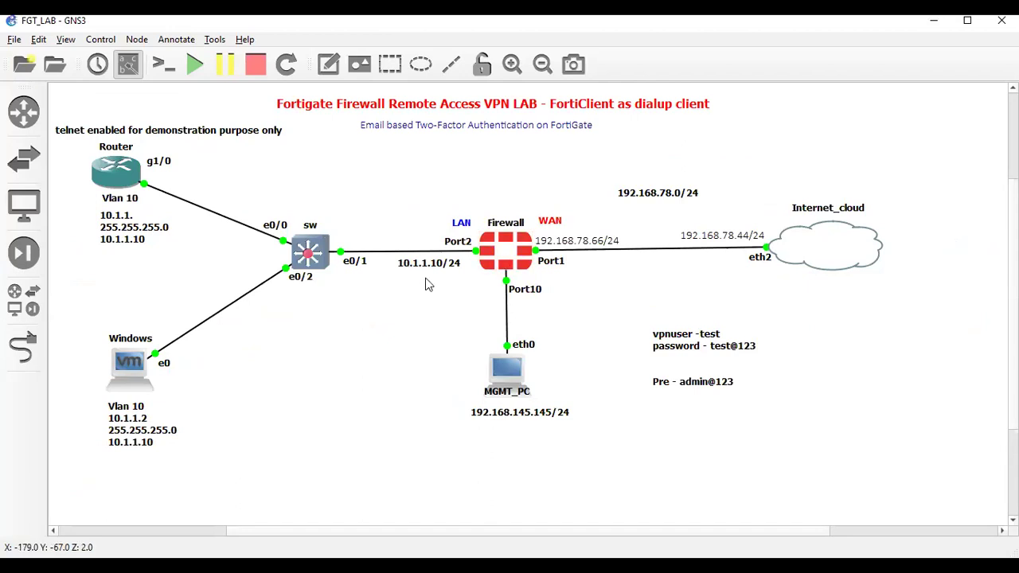
# Nudge the telnet note and open a console session to the Router.
pyautogui.moveTo(75, 137); pyautogui.dragTo(81, 138)
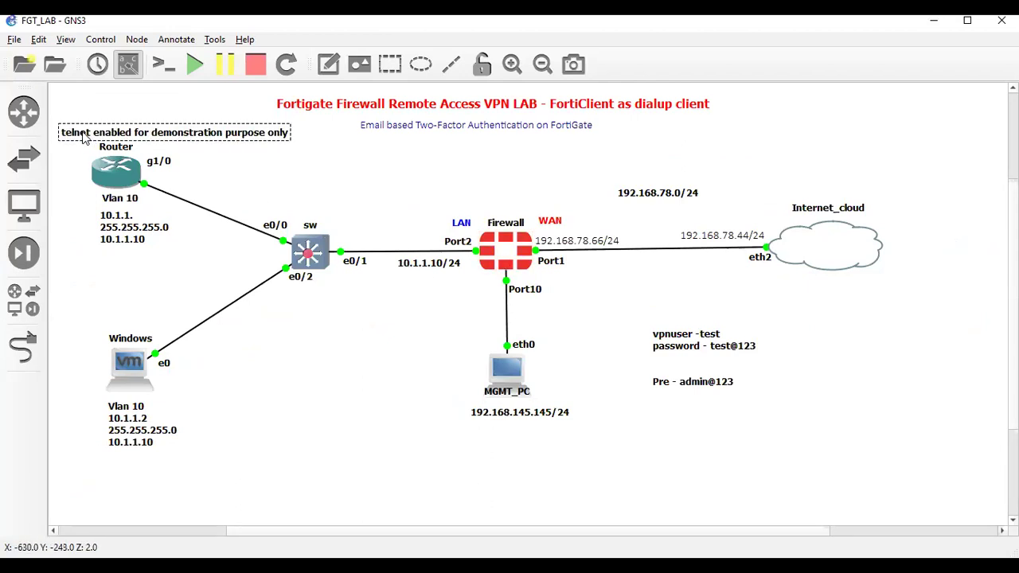
pyautogui.rightClick(105, 186)
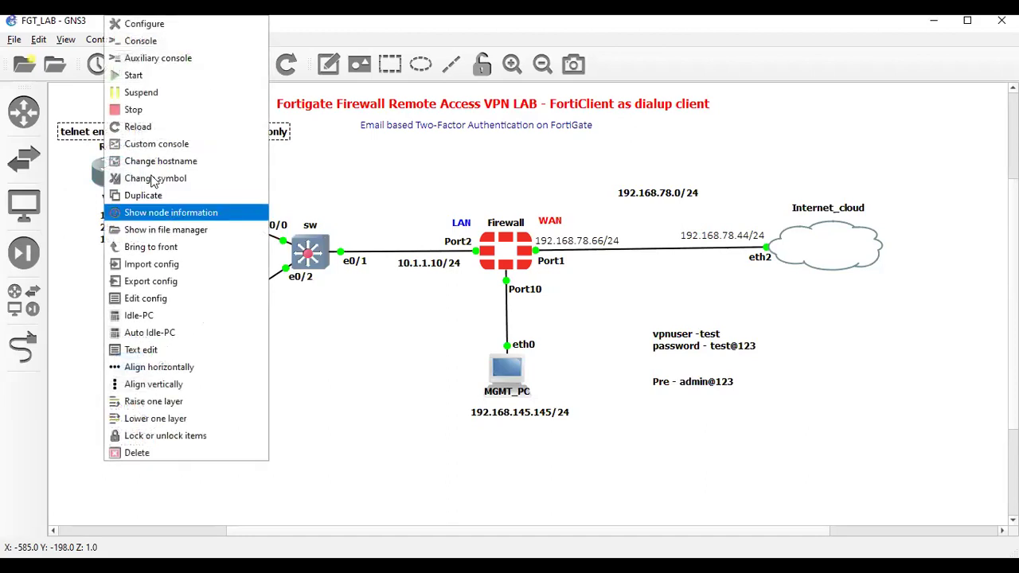
pyautogui.click(146, 42)
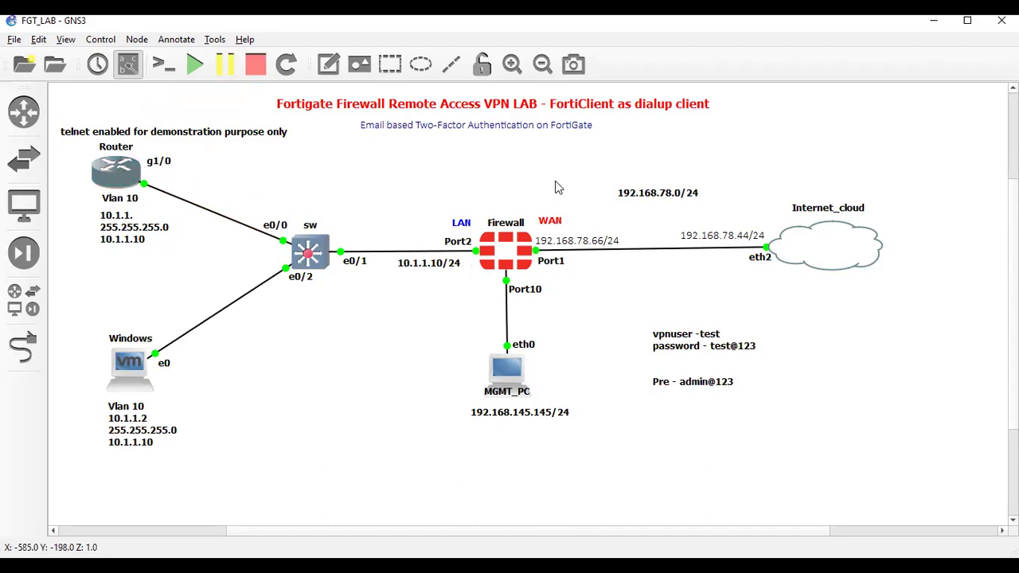
# Open the Firewall console, then switch to the Windows10x64-1 VM in VMware Workstation.
pyautogui.doubleClick(494, 261)
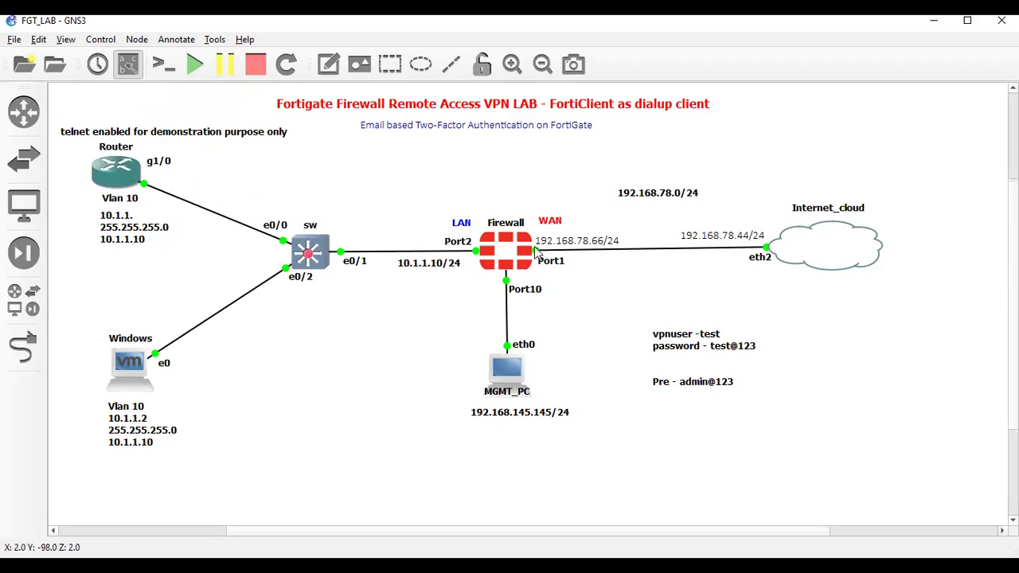
pyautogui.moveTo(522, 257)
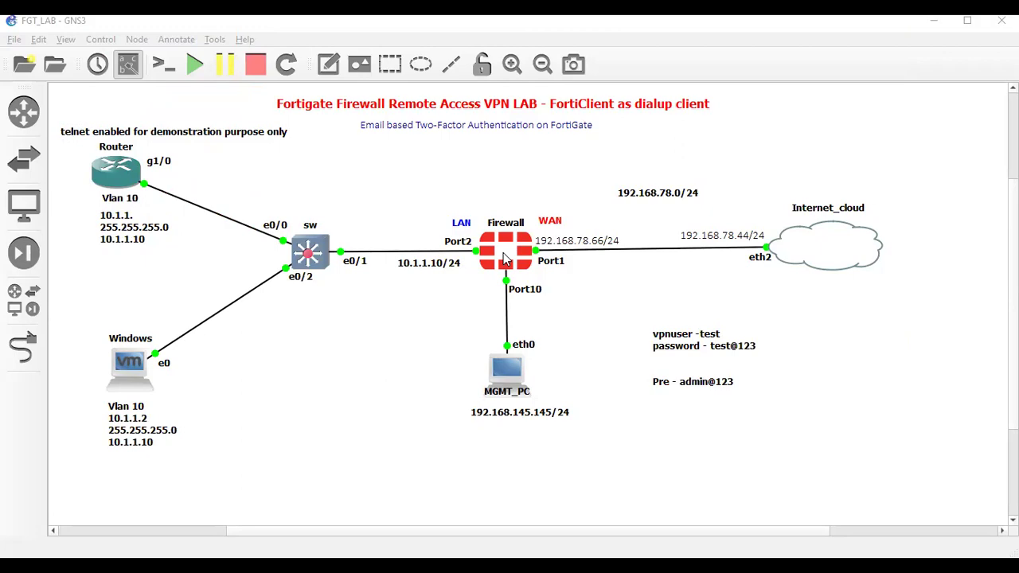
pyautogui.hotkey('alt', 'Tab')
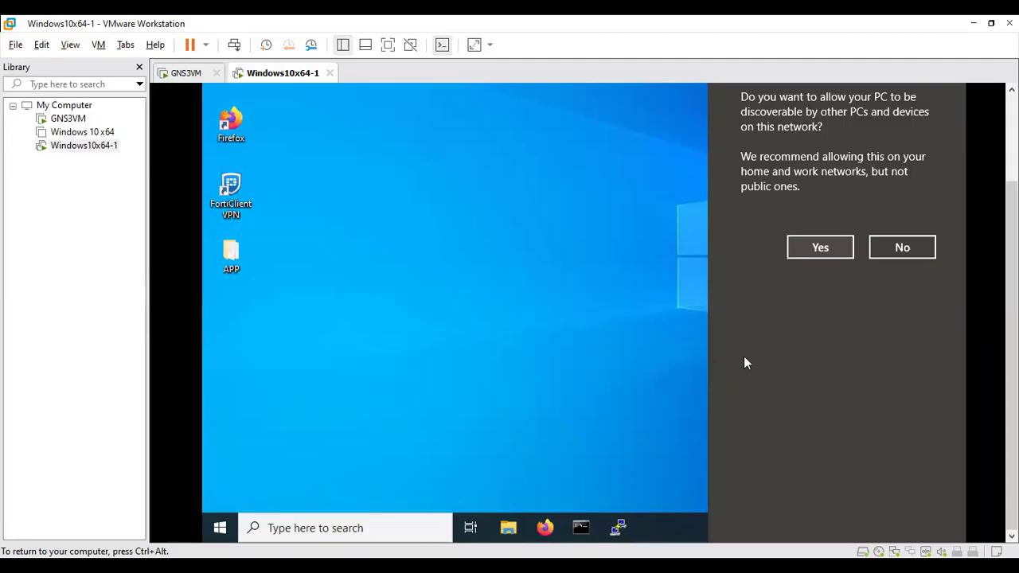
# Decline network discovery on the Windows10x64-1 VM by choosing No.
pyautogui.click(900, 247)
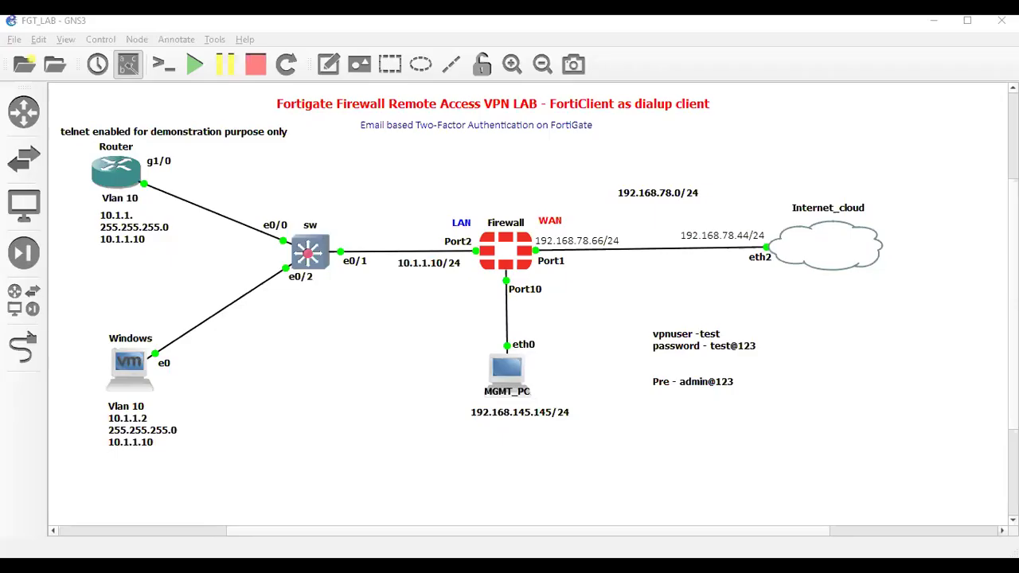
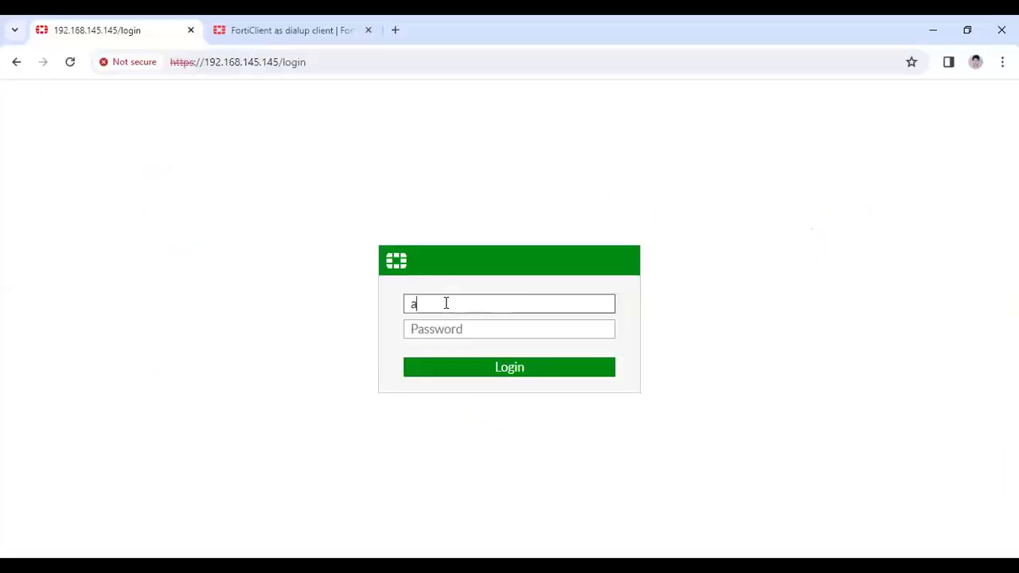
# Sign in to the FortiGate web GUI as admin with the account password.
pyautogui.press('Tab')
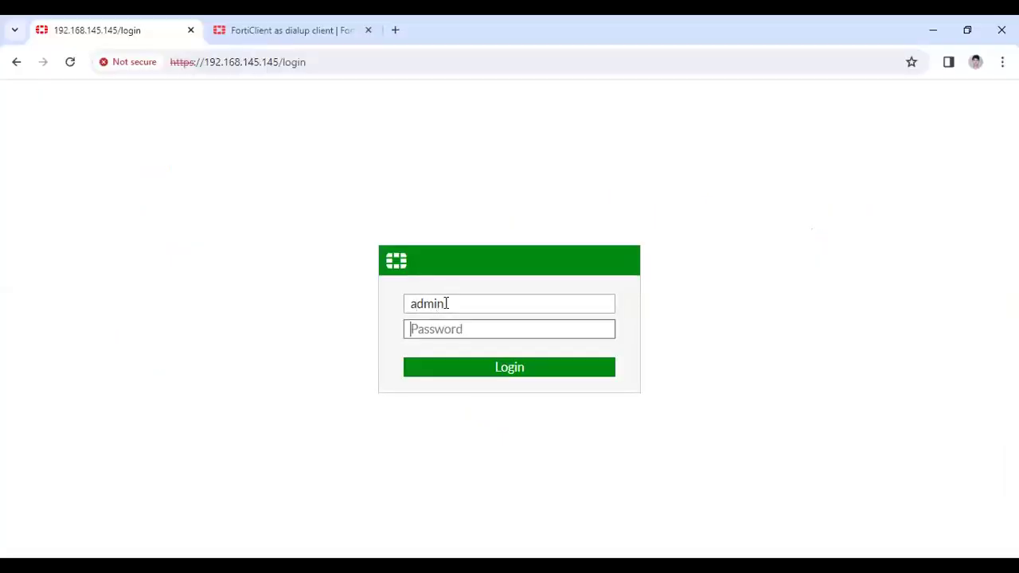
pyautogui.press('Return')
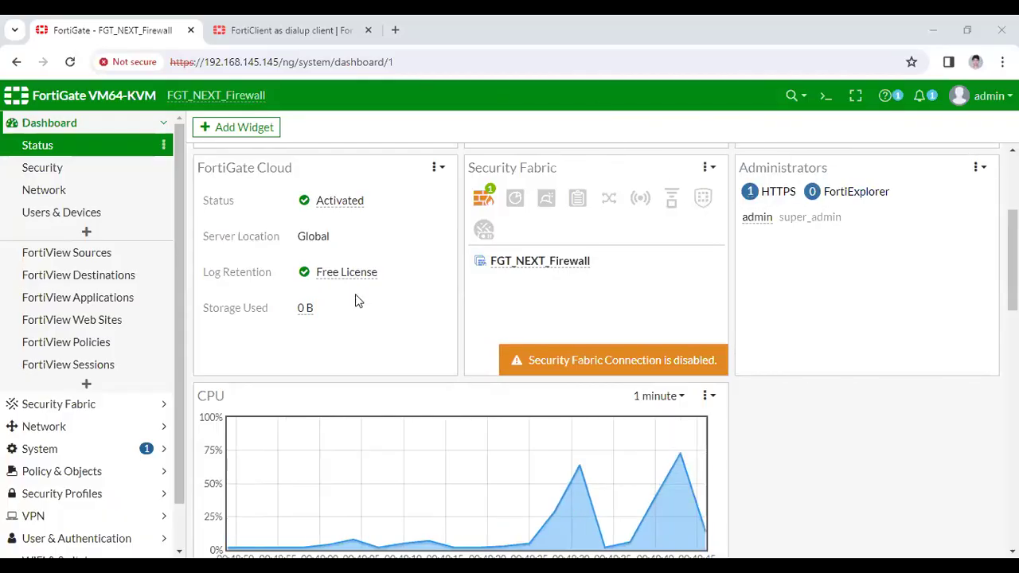
# Scroll through the FortiGate Status dashboard to review it.
pyautogui.scroll(-2, 521, 401)
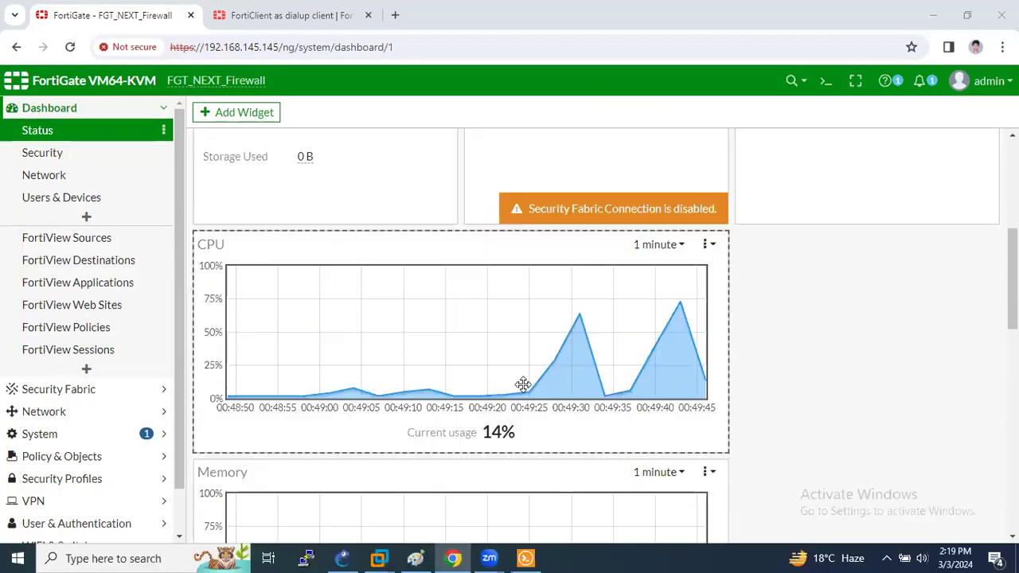
pyautogui.scroll(2, 520, 401)
pyautogui.scroll(-1, 510, 383)
pyautogui.scroll(-2, 495, 365)
pyautogui.scroll(2, 393, 363)
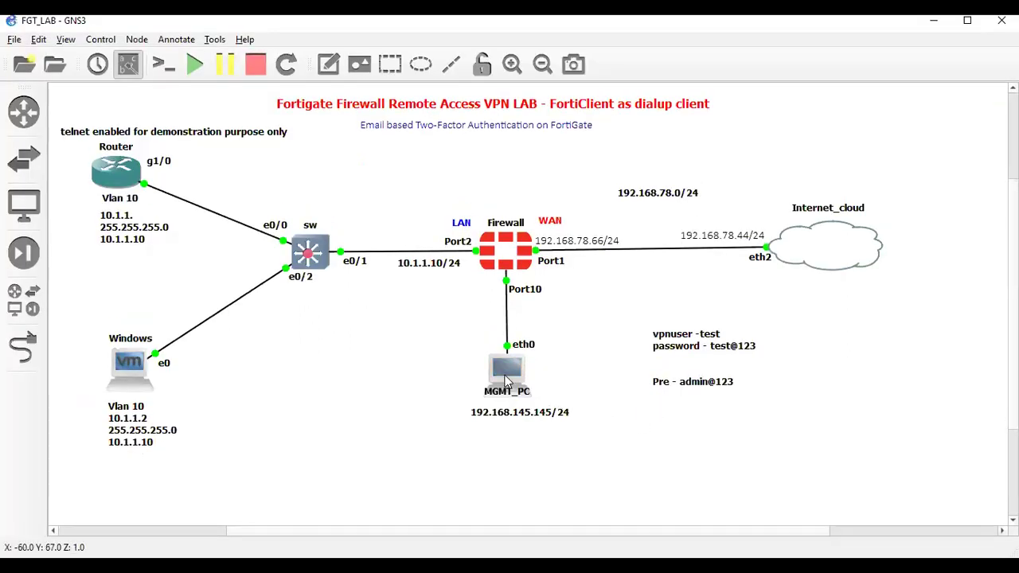
# Nudge the MGMT_PC node slightly into its final position in the GNS3 topology.
pyautogui.moveTo(506, 383); pyautogui.dragTo(503, 382)
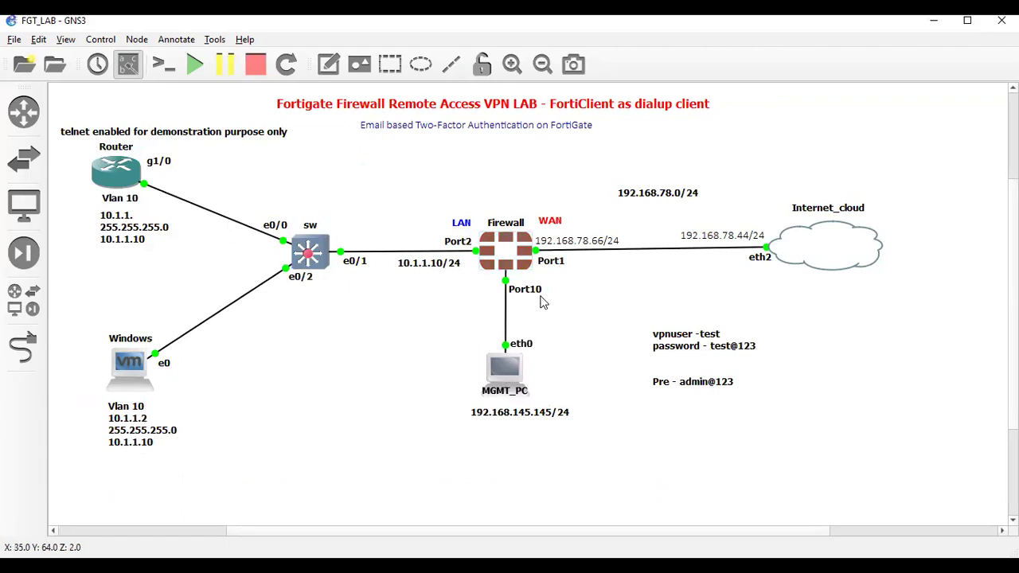
pyautogui.moveTo(526, 371); pyautogui.dragTo(524, 375)
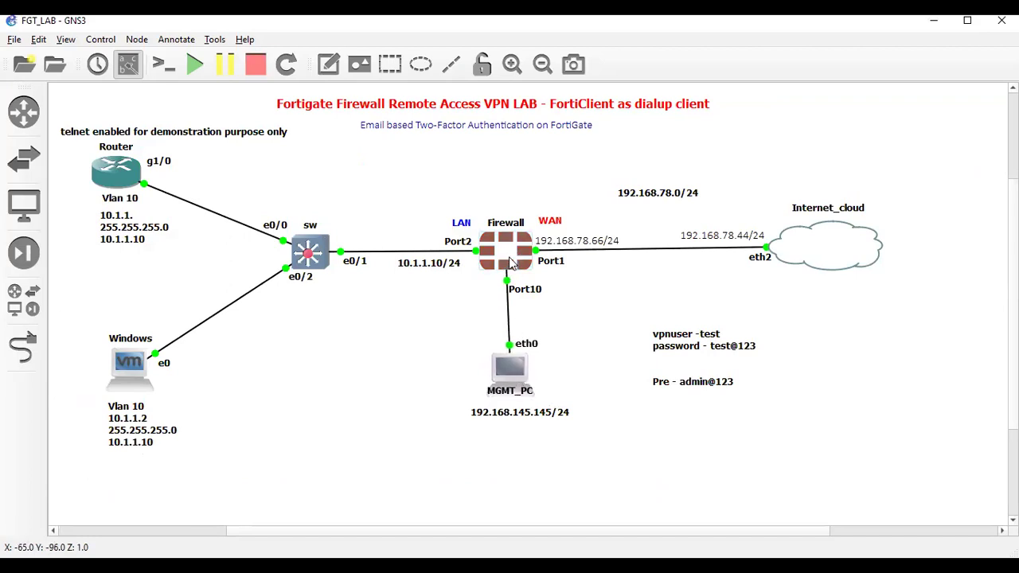
pyautogui.moveTo(518, 378); pyautogui.dragTo(516, 376)
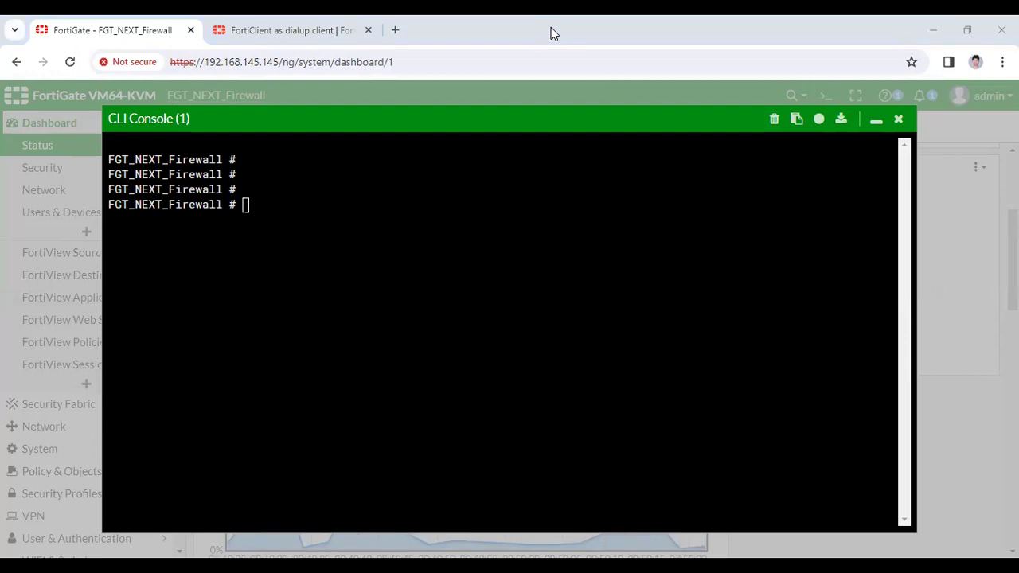
# Run execute ping 8.8.8.8 in the FortiGate CLI console.
pyautogui.click(654, 369)
pyautogui.write('execute ')
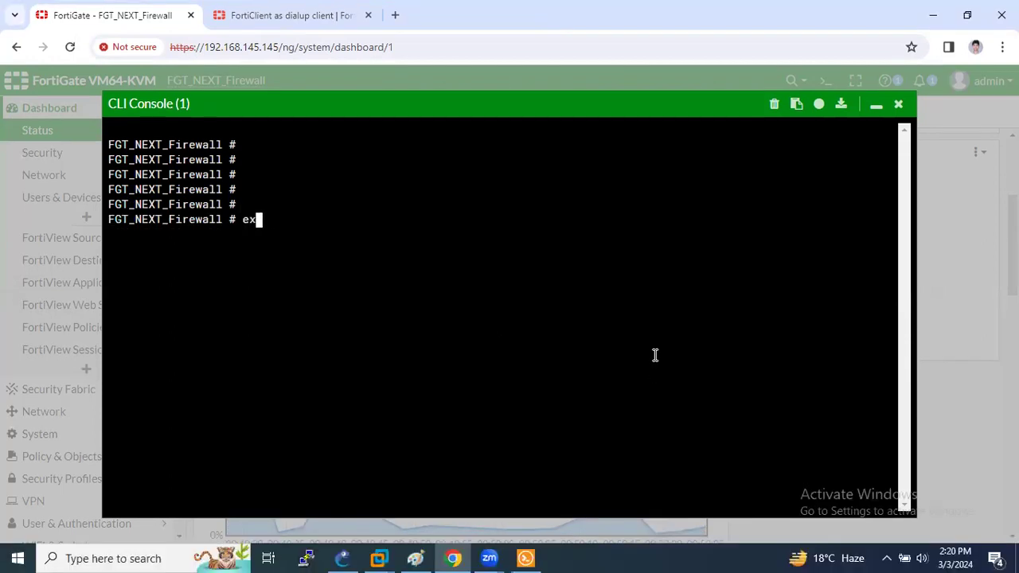
pyautogui.write('ping 8')
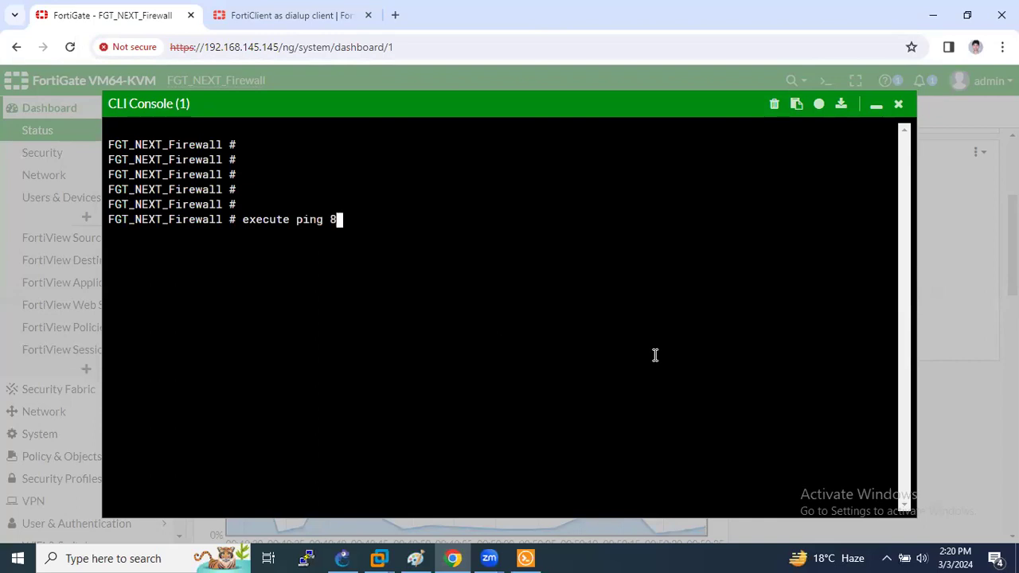
pyautogui.write('.8.8.8.')
pyautogui.press('Return')
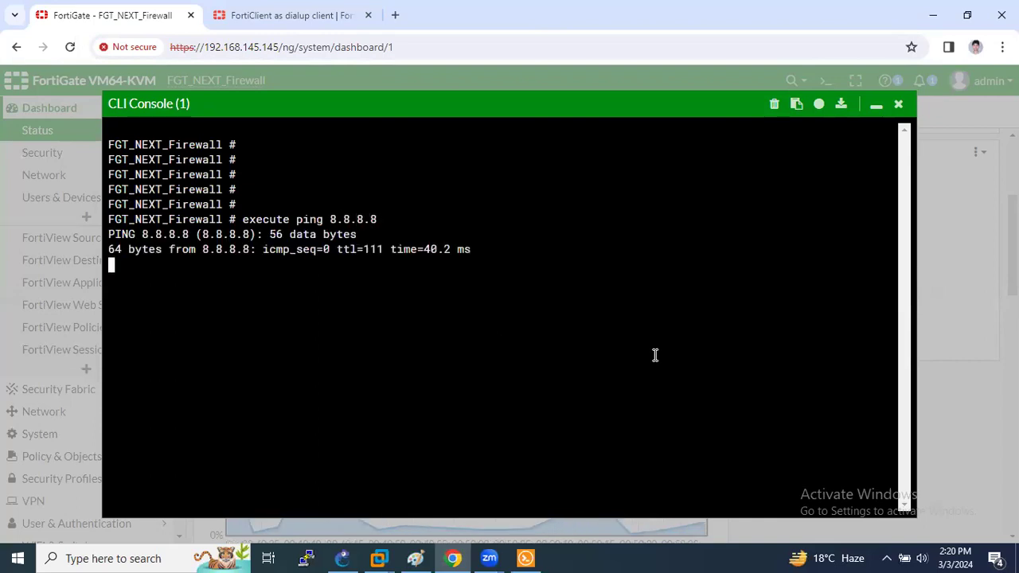
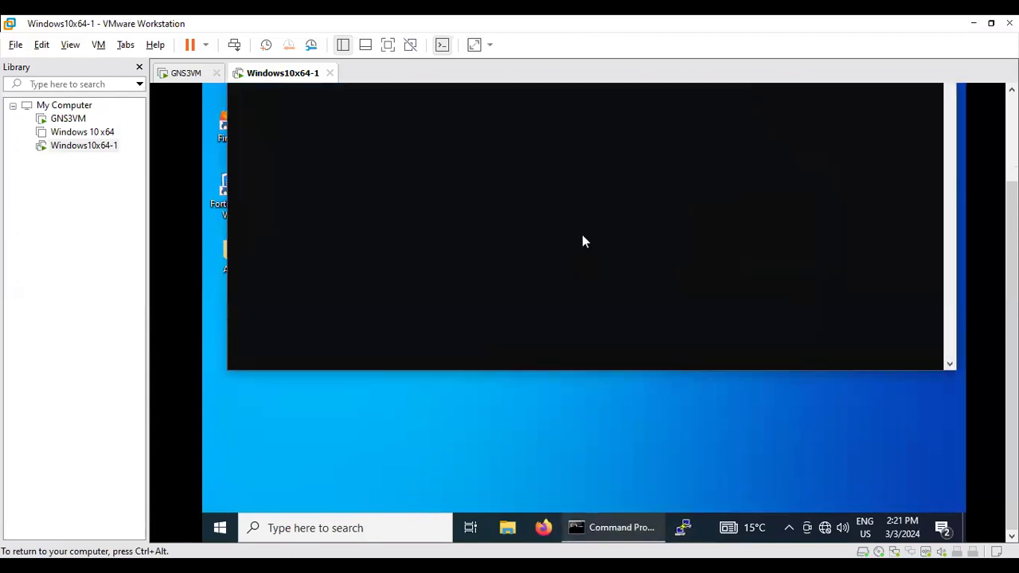
# Ping the gateway 10.1.1.10 from the VM's command prompt.
pyautogui.click(582, 233)
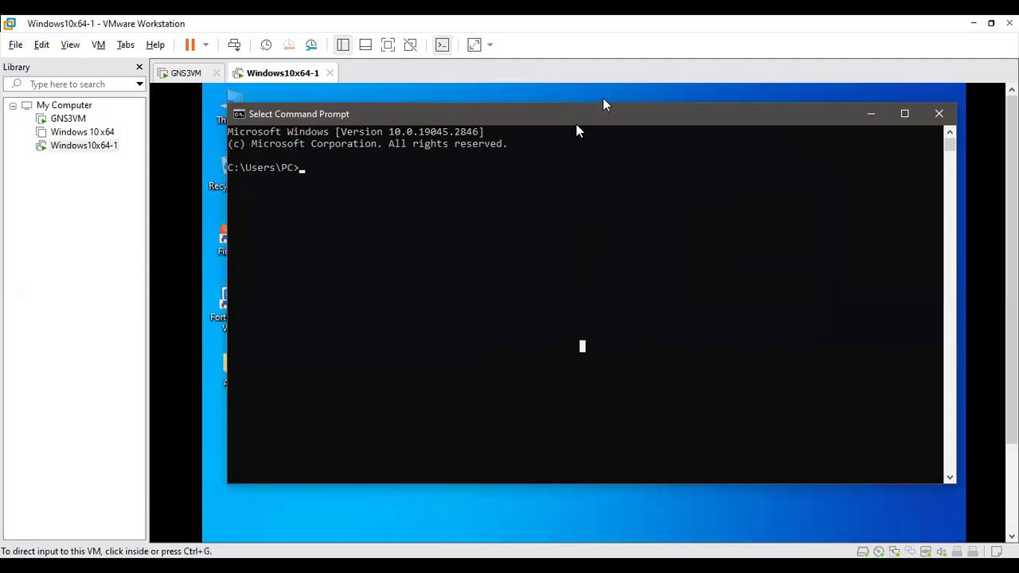
pyautogui.click(590, 340)
pyautogui.press('Return')
pyautogui.press('Return')
pyautogui.press('Return')
pyautogui.write('ping 10.1')
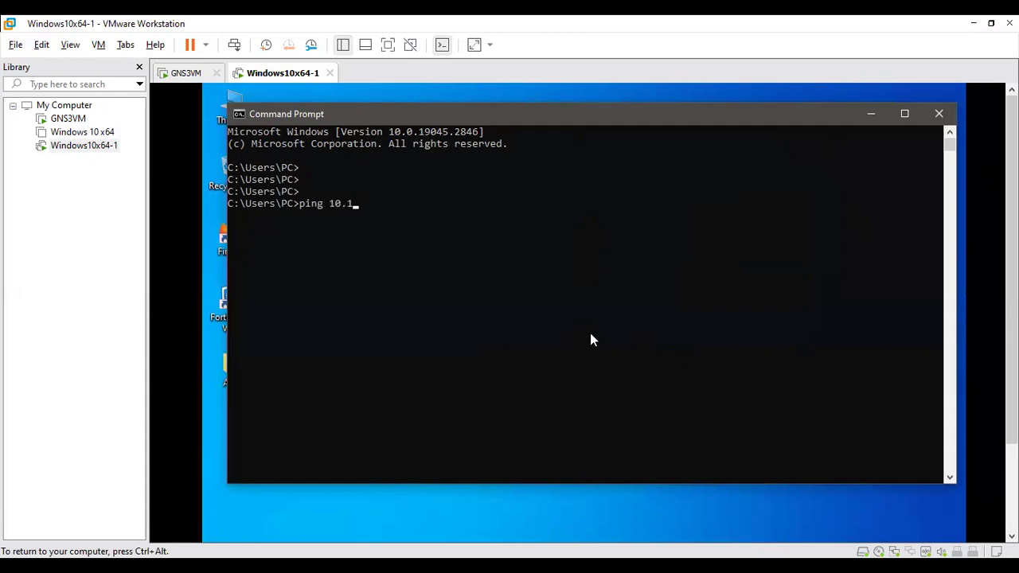
pyautogui.write('.1.10')
pyautogui.press('Return')
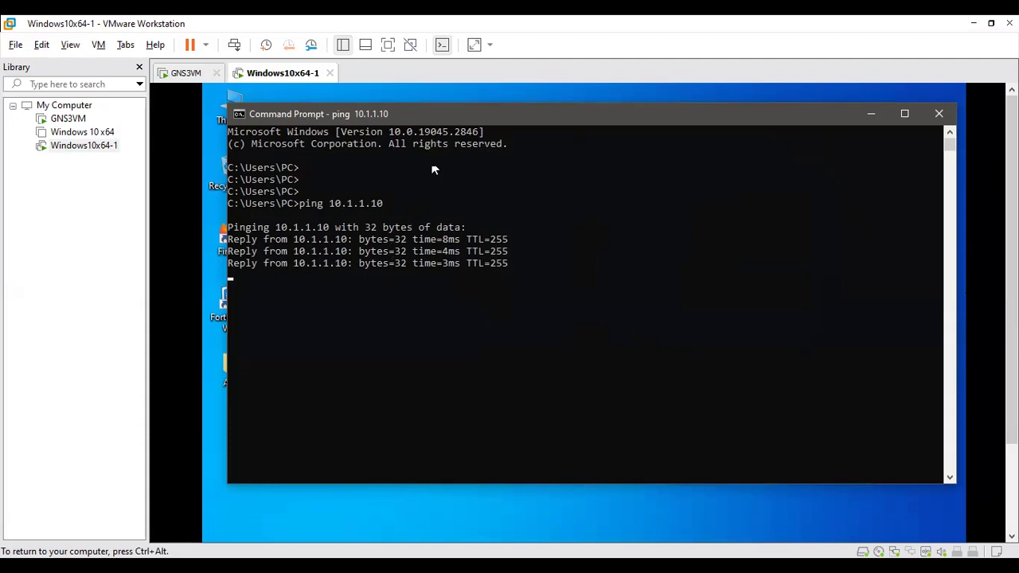
pyautogui.hotkey('ctrl', 'alt')
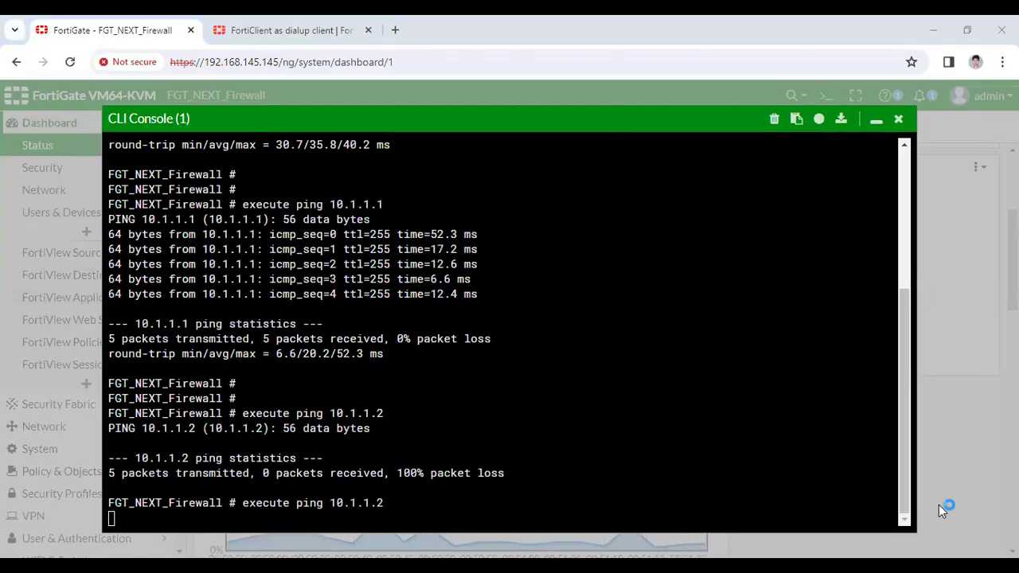
# Run ipconfig to confirm the VM address 10.1.1.2, then ping 10.1.1.10 again.
pyautogui.write('ip')
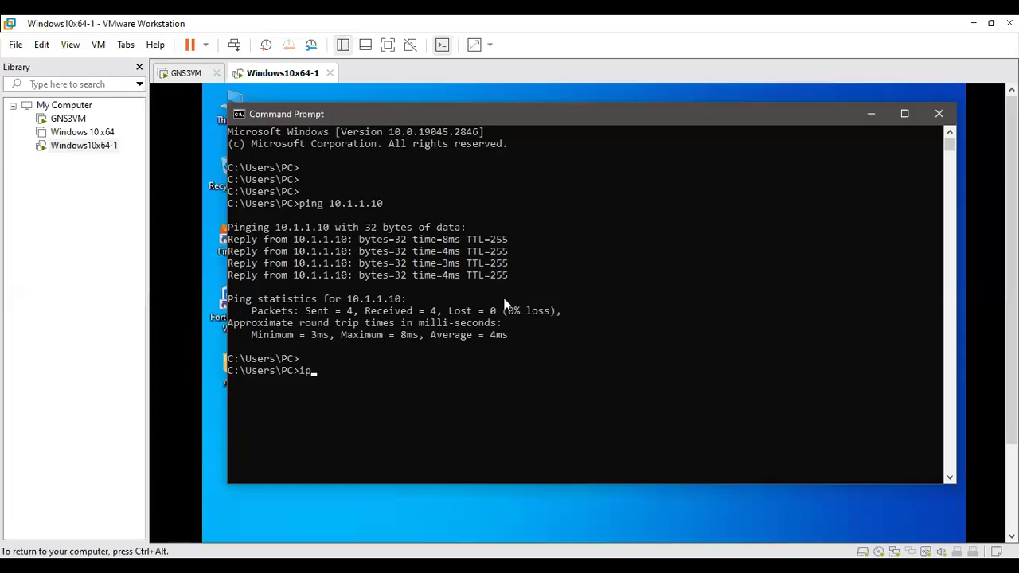
pyautogui.write('config')
pyautogui.press('Return')
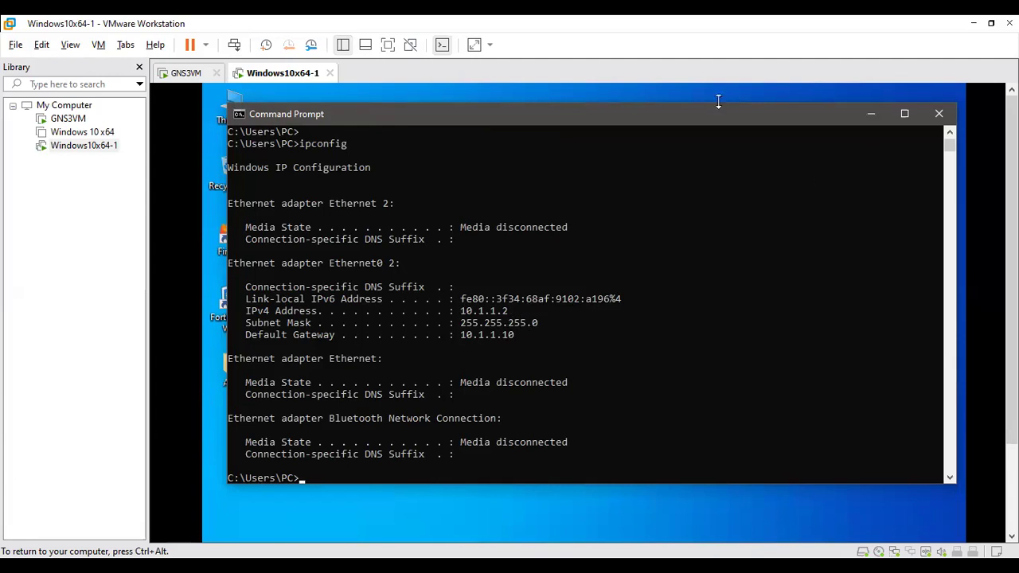
pyautogui.press('Return')
pyautogui.press('Return')
pyautogui.write('ping 10.1')
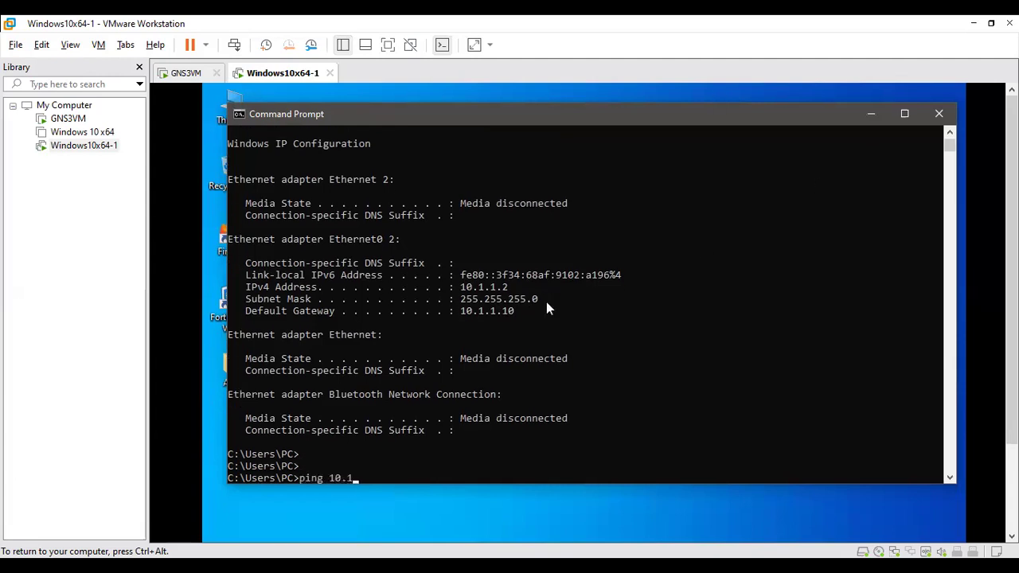
pyautogui.write('.1.10')
pyautogui.press('Return')
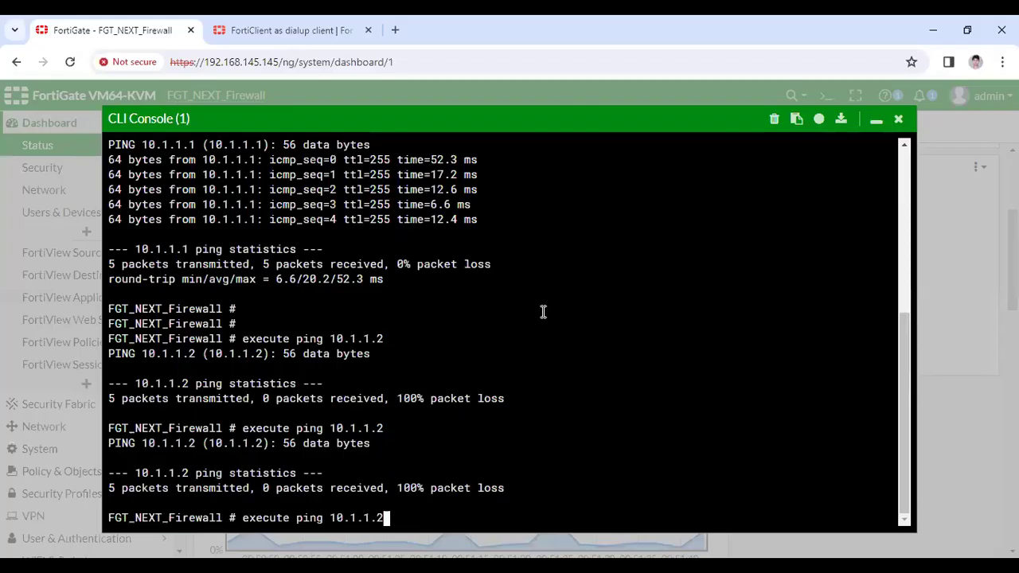
pyautogui.press('Return')
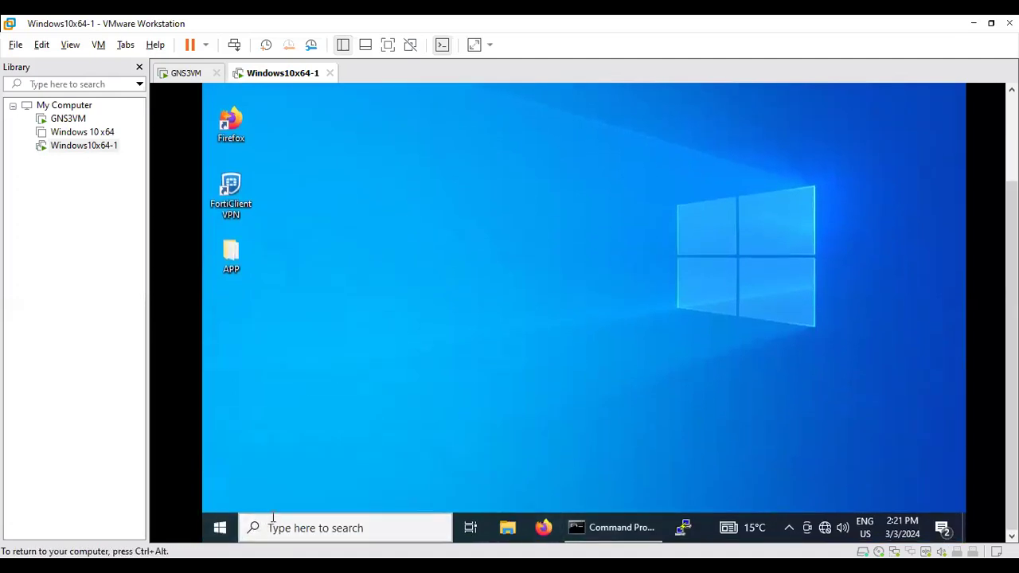
# Search the Start menu for 'fire' and open Check firewall status.
pyautogui.click(347, 522)
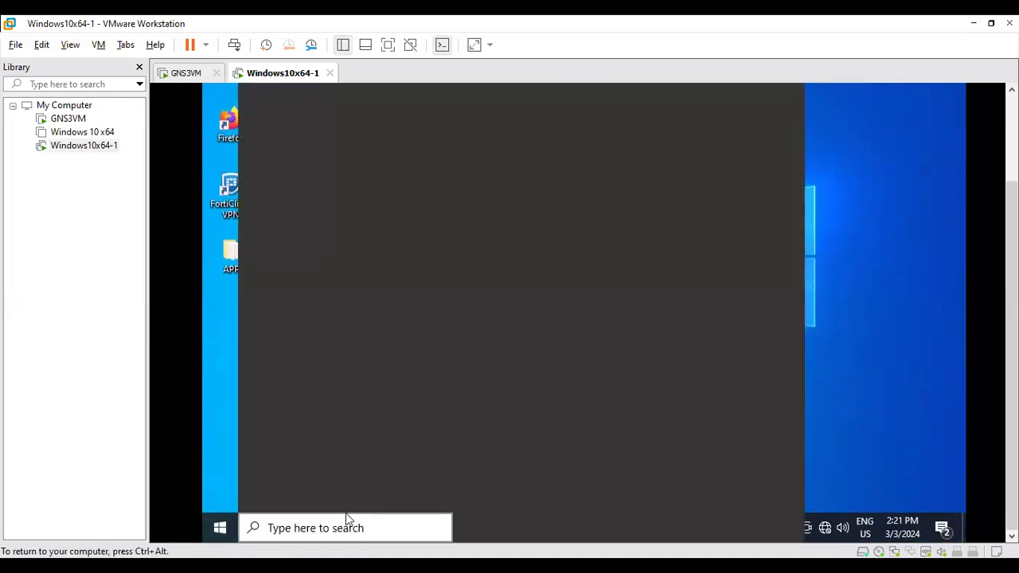
pyautogui.click(220, 530)
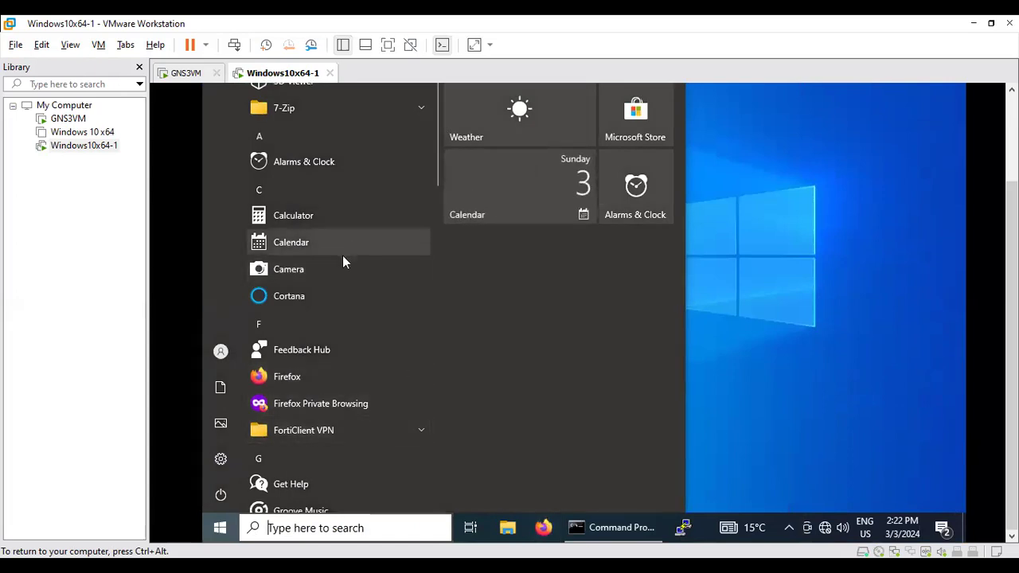
pyautogui.write('fire')
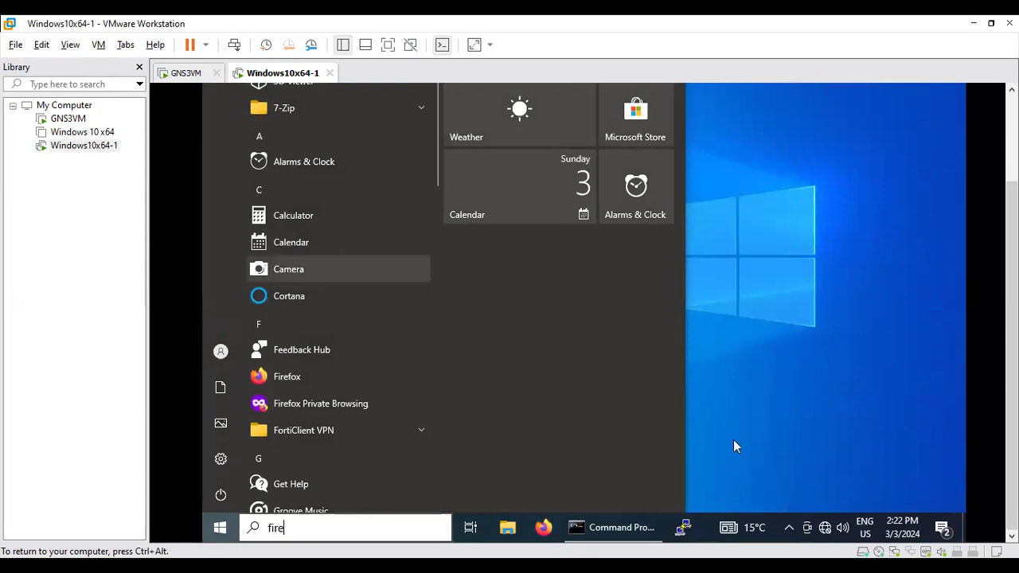
pyautogui.click(889, 220)
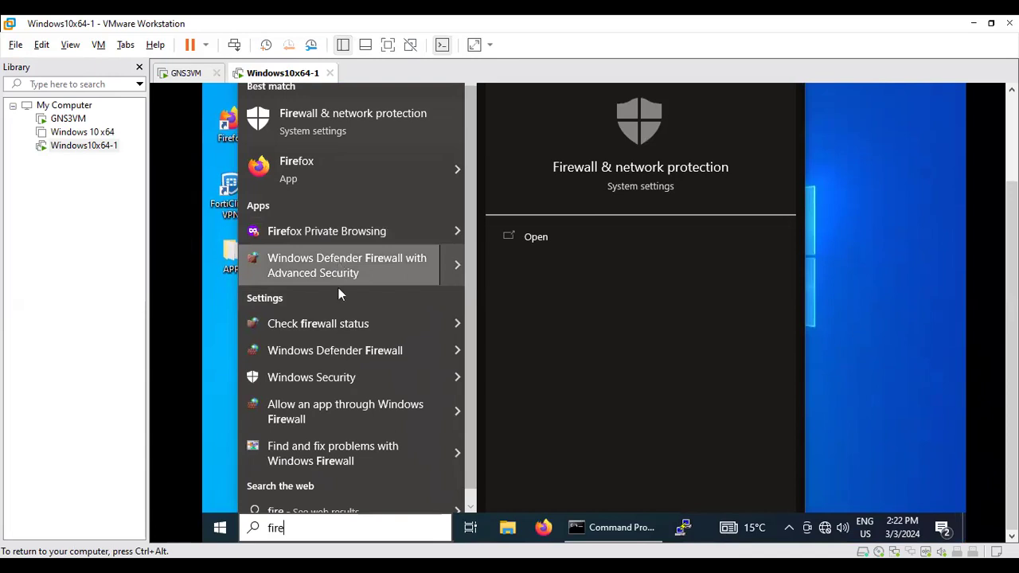
pyautogui.click(409, 322)
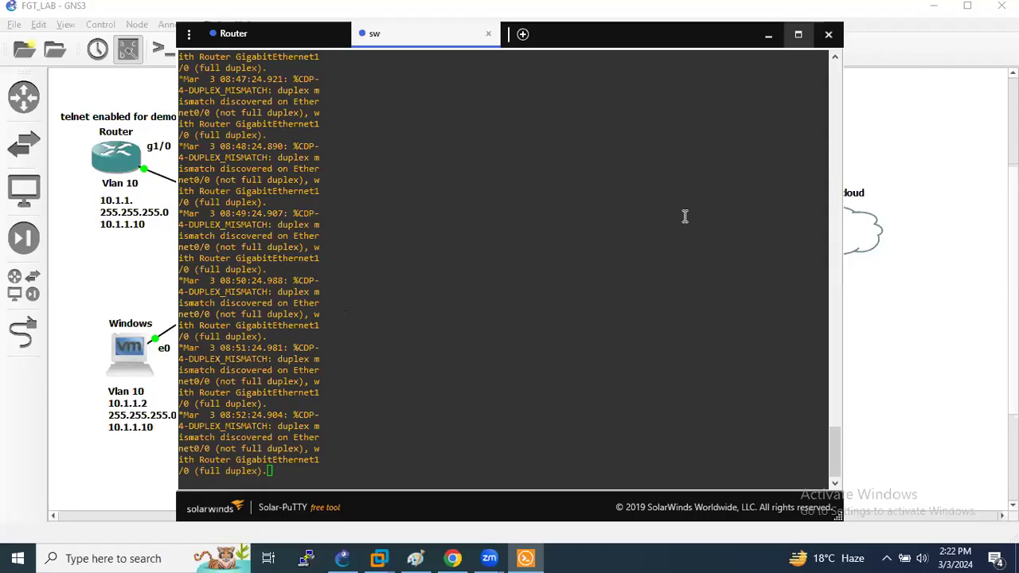
# Maximize the switch terminal and run show vlan br on the sw switch.
pyautogui.press('super+Up')
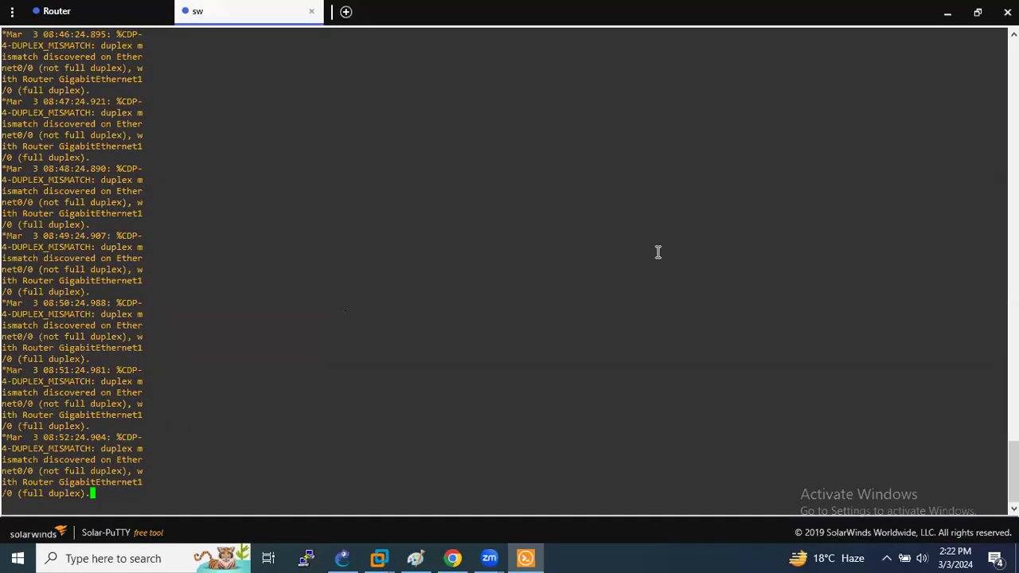
pyautogui.press('Return')
pyautogui.press('Return')
pyautogui.press('Return')
pyautogui.press('Return')
pyautogui.press('Return')
pyautogui.press('Return')
pyautogui.press('Return')
pyautogui.press('Return')
pyautogui.write('show ')
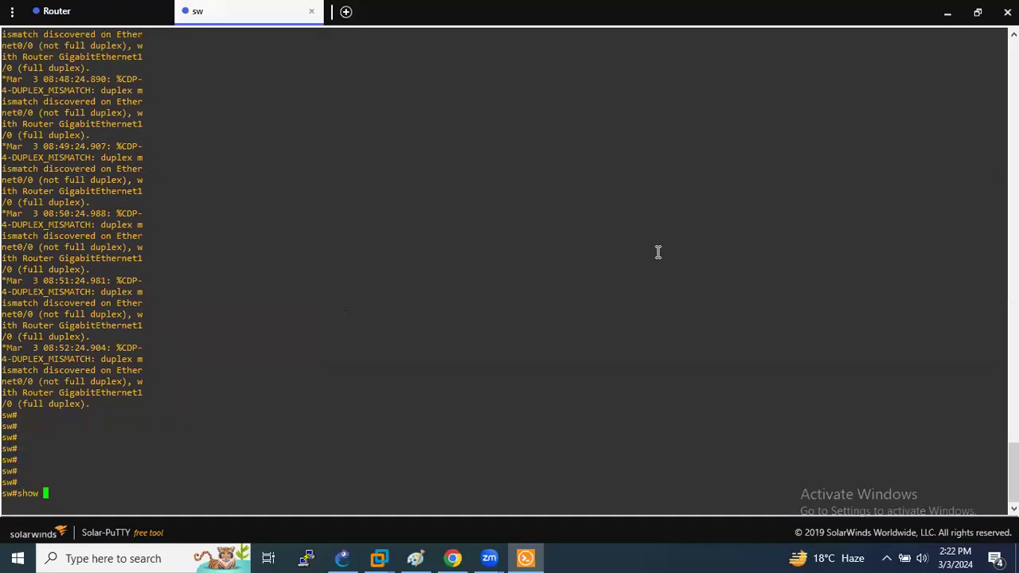
pyautogui.write('vlan br')
pyautogui.press('Return')
pyautogui.press('Return')
pyautogui.press('Return')
pyautogui.press('Return')
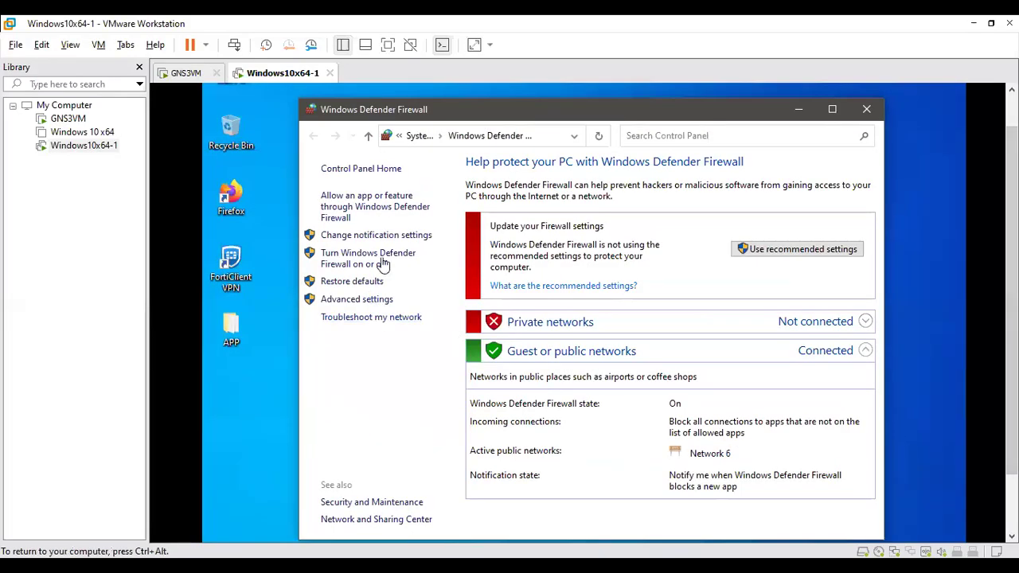
# Turn off Windows Defender Firewall for private networks, confirm with OK, and close the window.
pyautogui.click(390, 264)
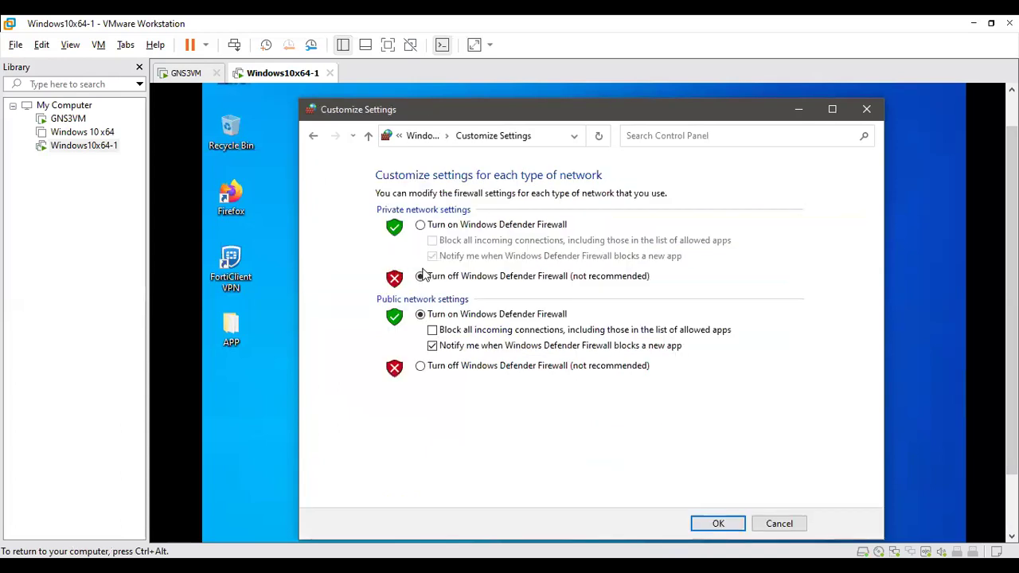
pyautogui.click(422, 278)
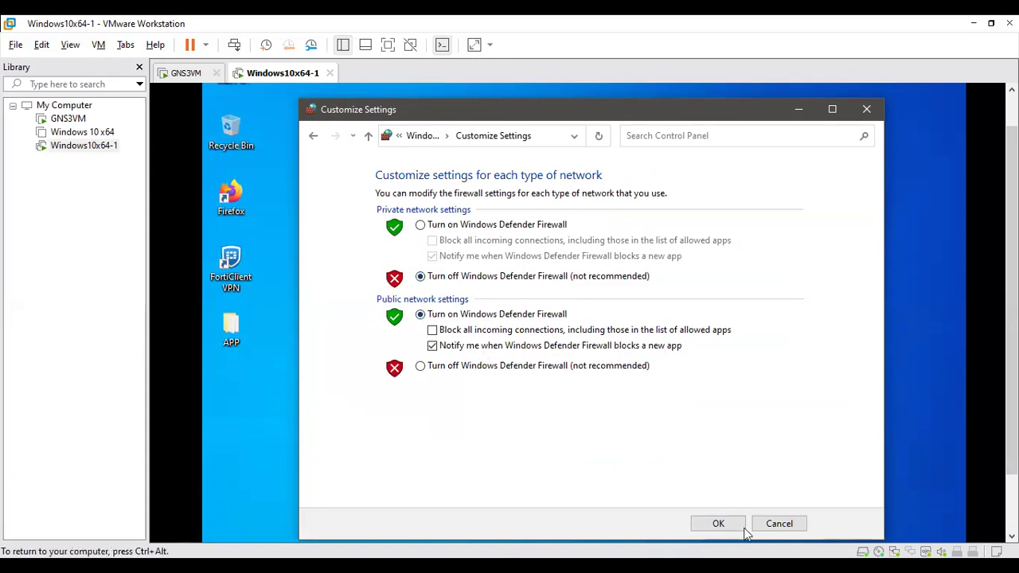
pyautogui.click(718, 522)
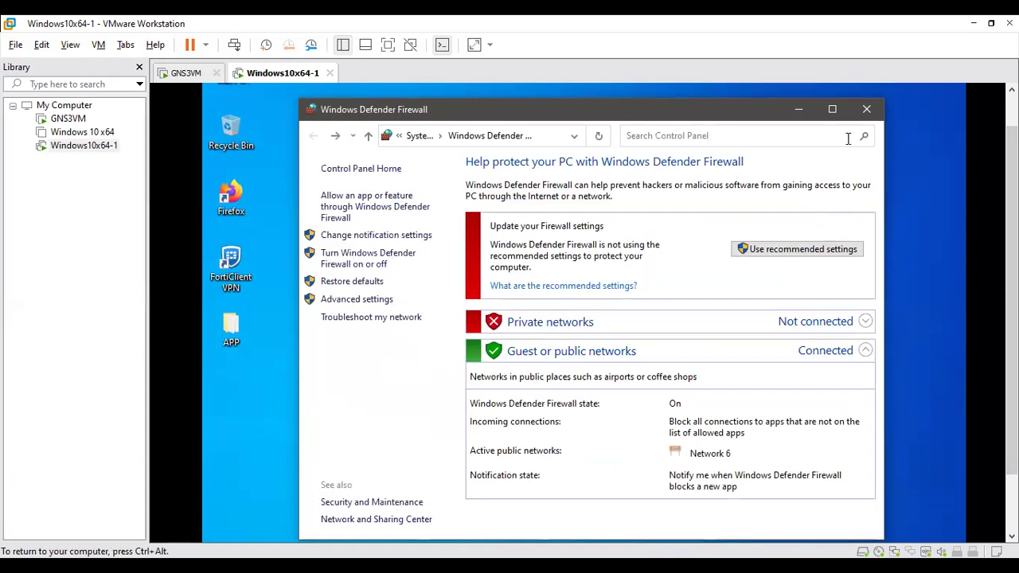
pyautogui.click(866, 110)
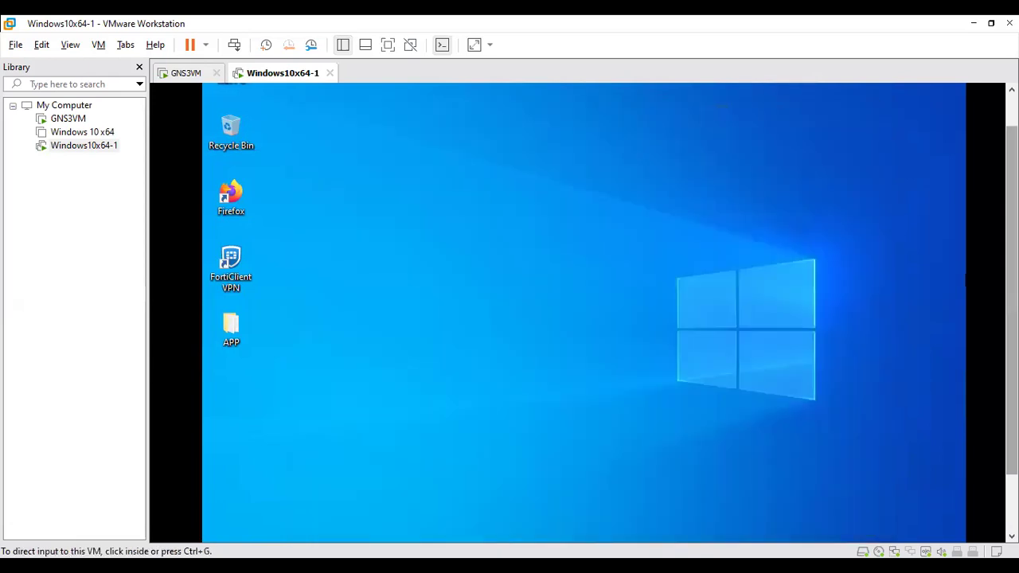
pyautogui.scroll(-2, 584, 310)
# In the restored Command Prompt, ping 10.1.1.10 and stop it with Ctrl+C.
pyautogui.click(580, 525)
pyautogui.click(553, 317)
pyautogui.press('Return')
pyautogui.write('ping ')
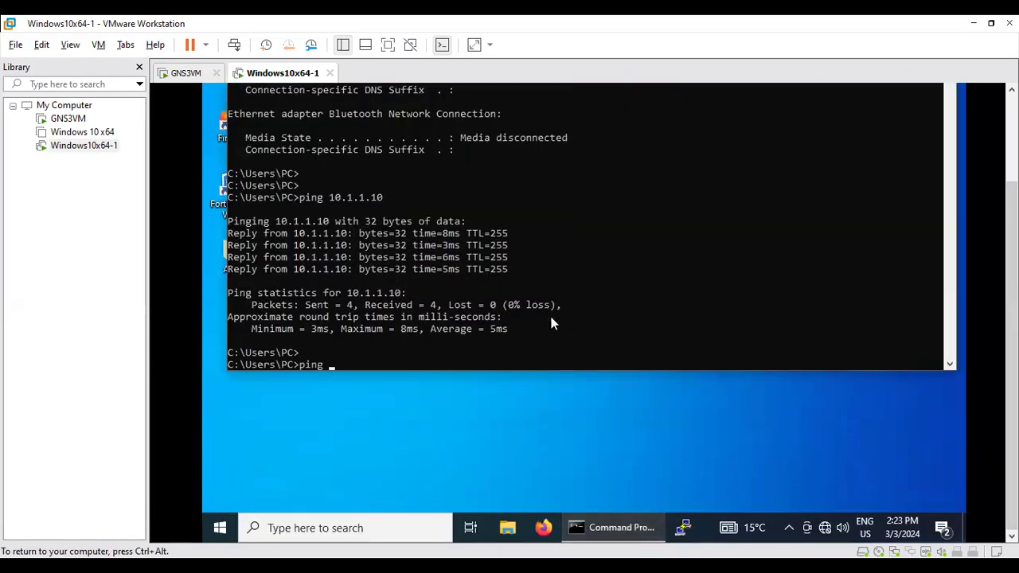
pyautogui.write('10.1.1.10')
pyautogui.press('Return')
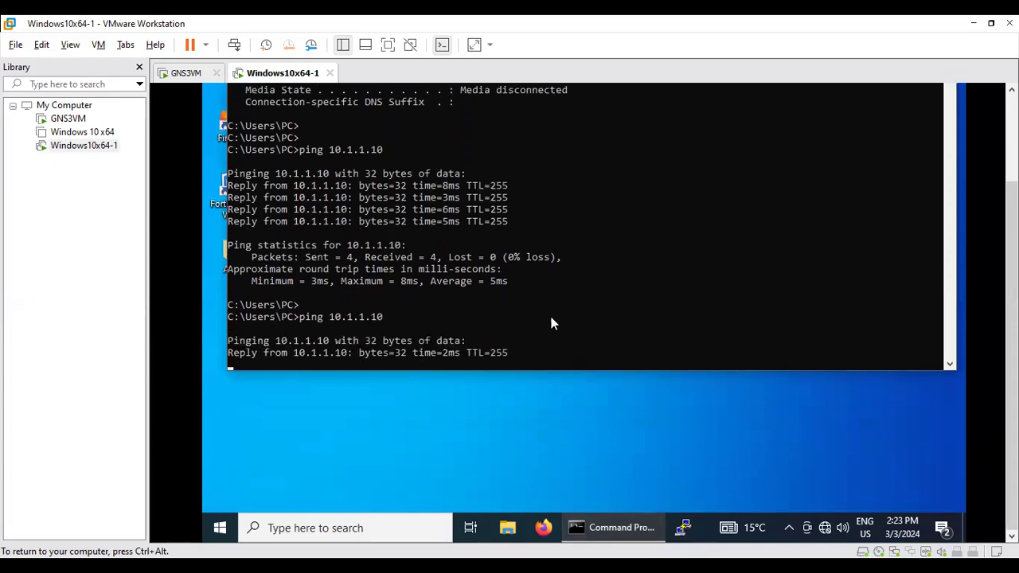
pyautogui.hotkey('ctrl', 'c')
# Edit the recalled command to ping 10.1.1.2, then stop it.
pyautogui.press('Up')
pyautogui.press('BackSpace')
pyautogui.press('BackSpace')
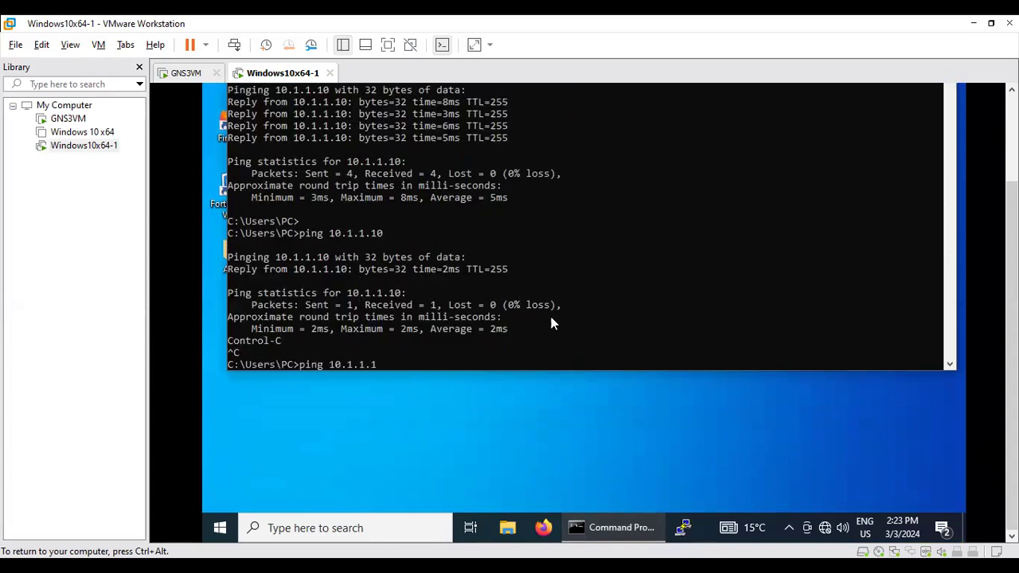
pyautogui.write('2')
pyautogui.press('Return')
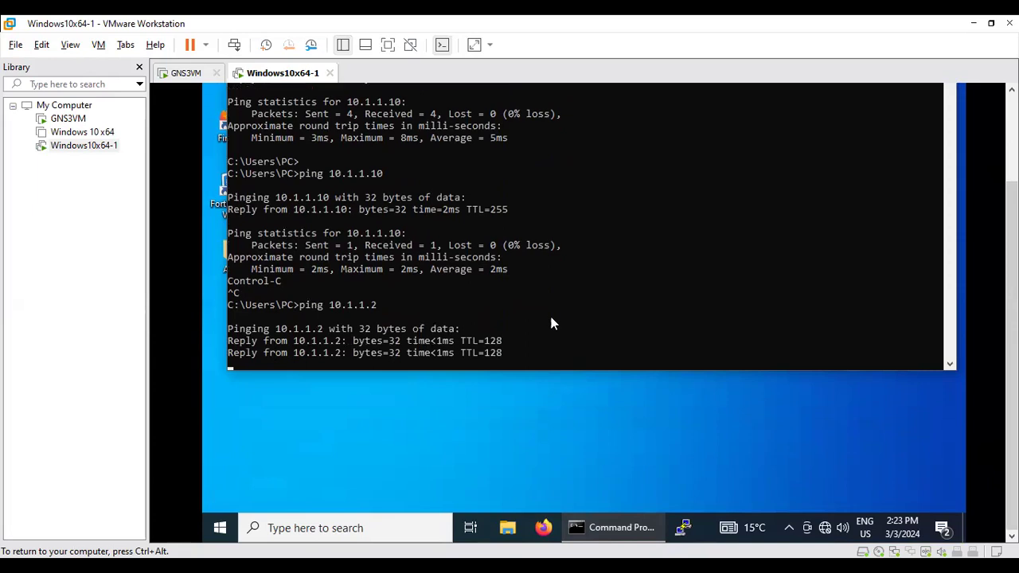
pyautogui.hotkey('ctrl', 'c')
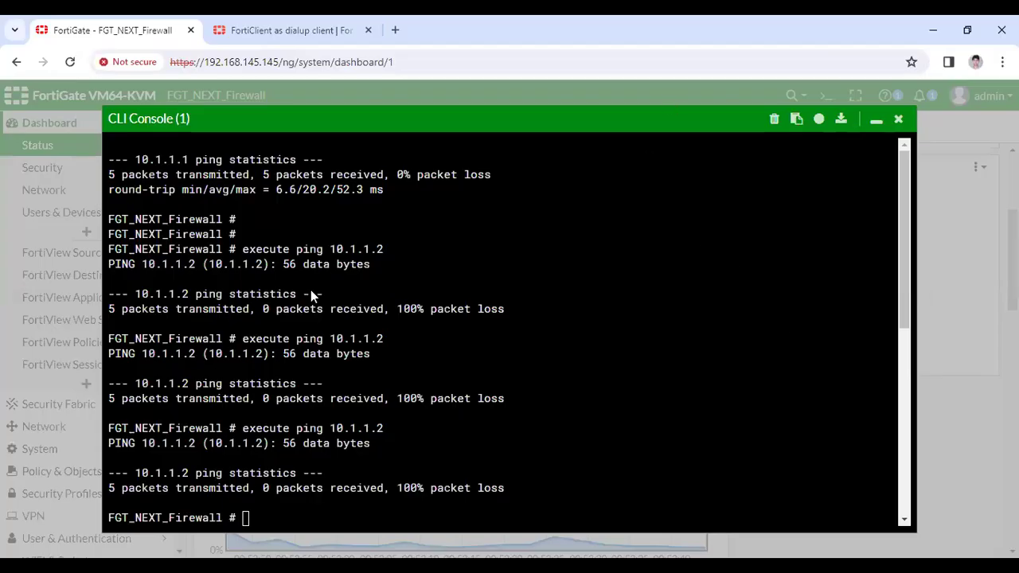
# Run execute ping 10.1.1.2 in the FortiGate CLI console.
pyautogui.press('Return')
pyautogui.press('Return')
pyautogui.press('Return')
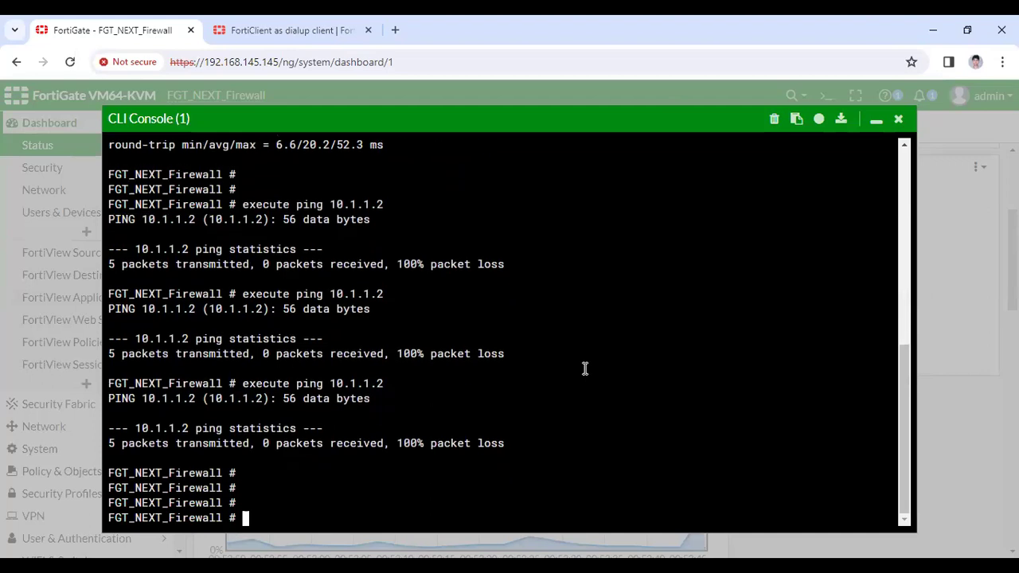
pyautogui.write('pin')
pyautogui.press('BackSpace')
pyautogui.press('BackSpace')
pyautogui.press('BackSpace')
pyautogui.write('execute ping 10.1.1.2')
pyautogui.press('Return')
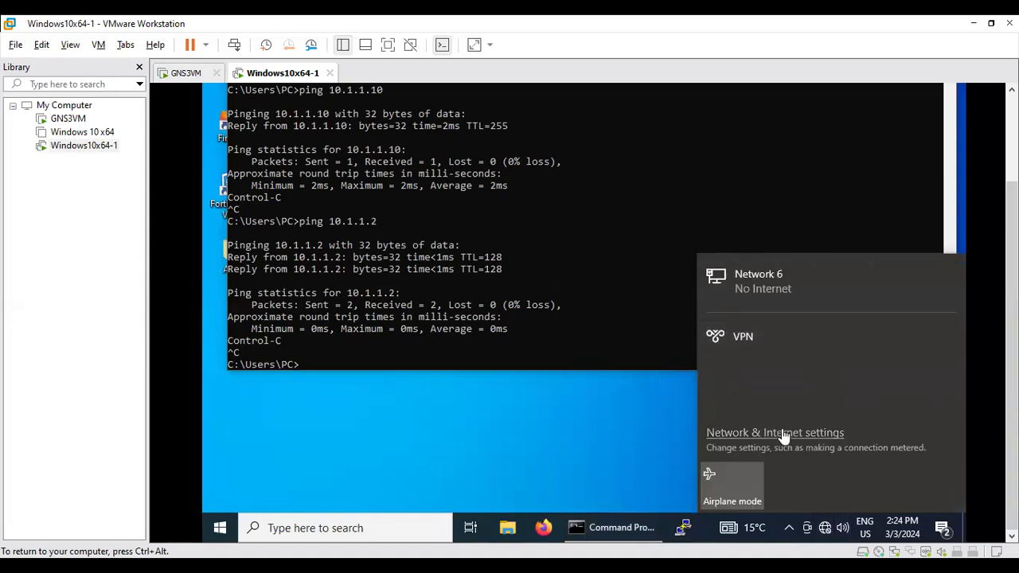
# Disable and re-enable the Ethernet0 2 adapter in Network Connections.
pyautogui.click(741, 433)
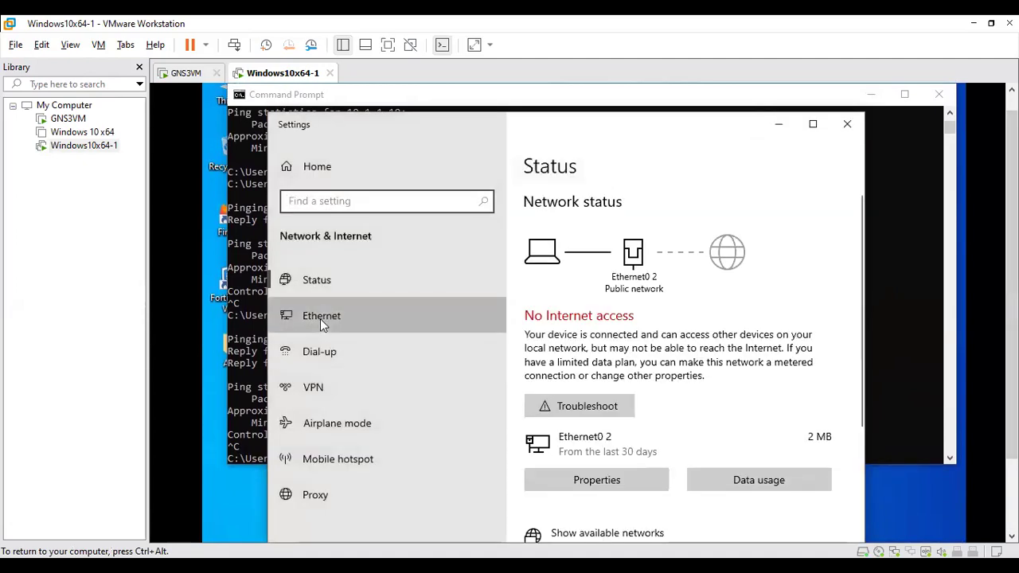
pyautogui.click(320, 319)
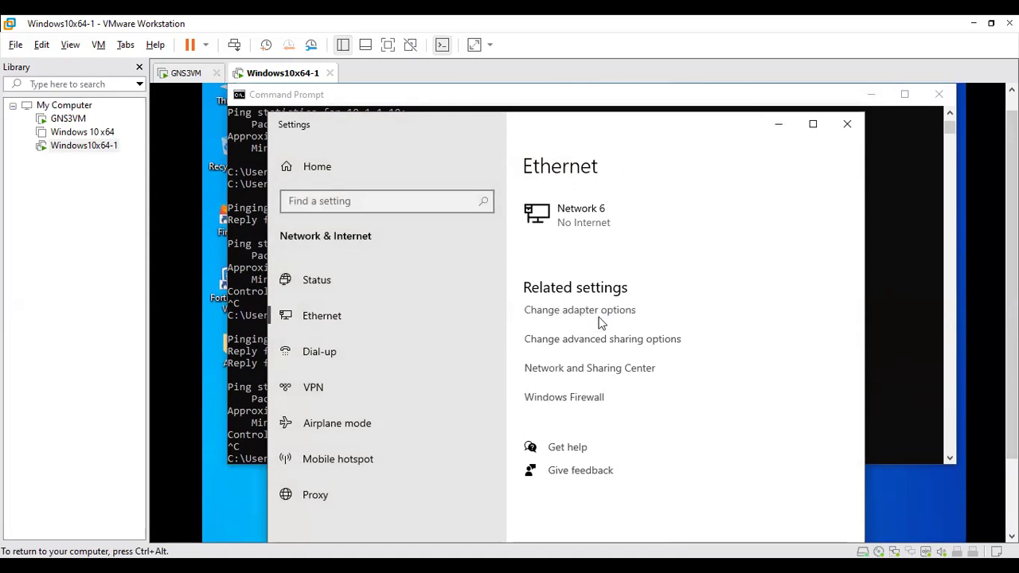
pyautogui.click(597, 313)
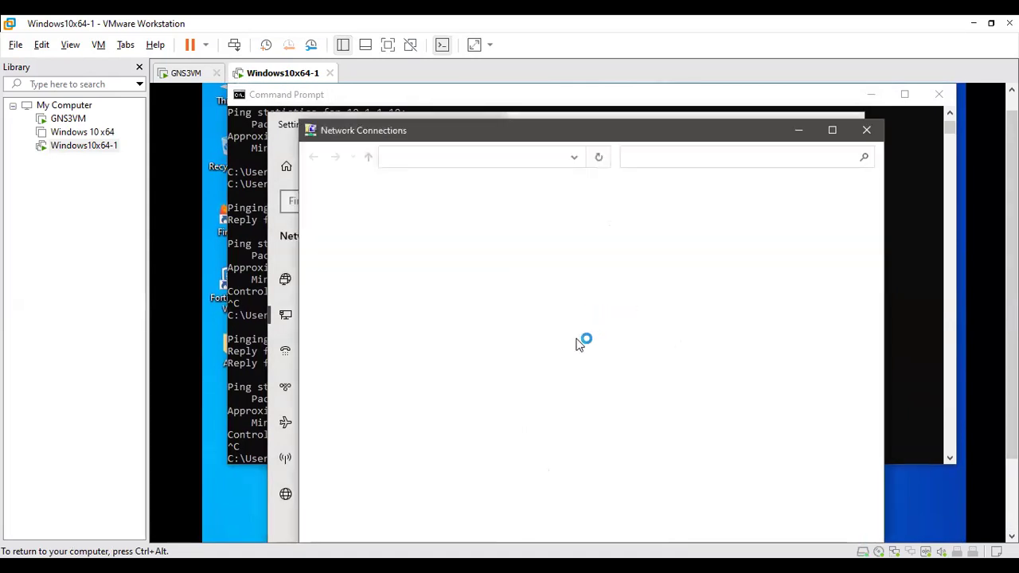
pyautogui.rightClick(585, 256)
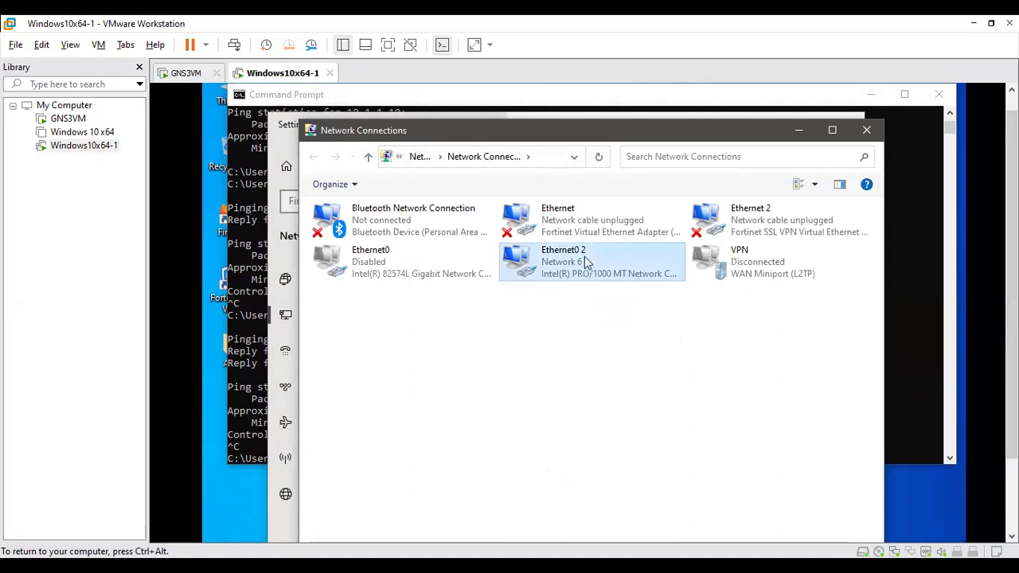
pyautogui.click(629, 265)
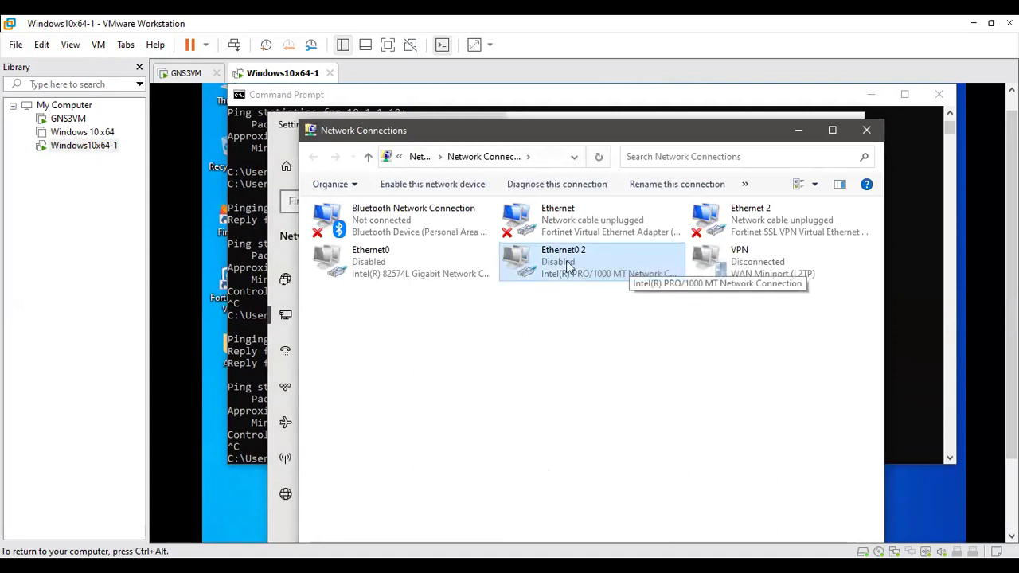
pyautogui.rightClick(566, 264)
pyautogui.click(605, 273)
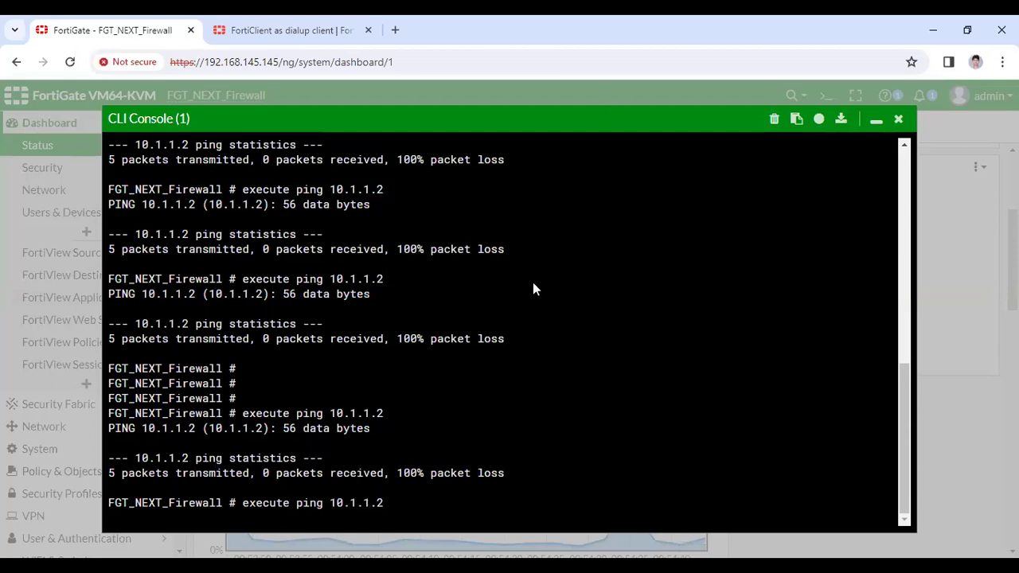
pyautogui.press('Return')
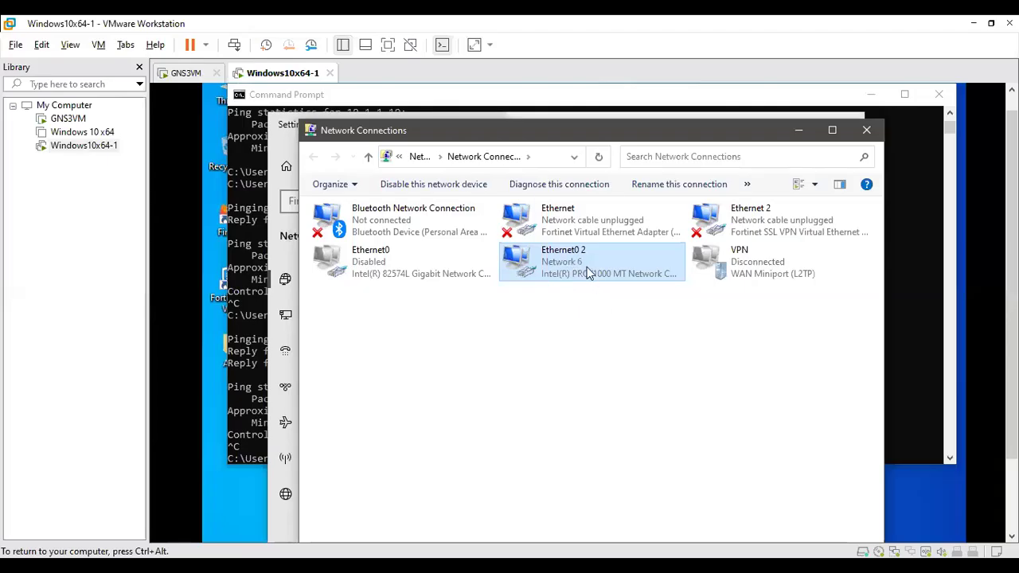
# Check Ethernet0 2 details show 10.1.1.2, then close network windows and minimize Command Prompt.
pyautogui.rightClick(585, 265)
pyautogui.click(610, 288)
pyautogui.click(517, 338)
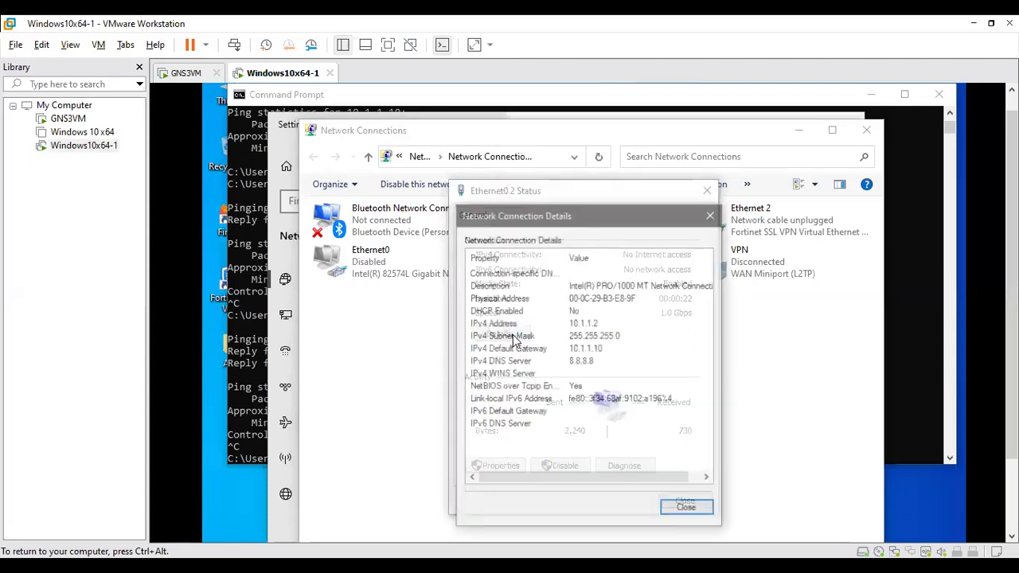
pyautogui.click(712, 214)
pyautogui.click(707, 191)
pyautogui.click(867, 130)
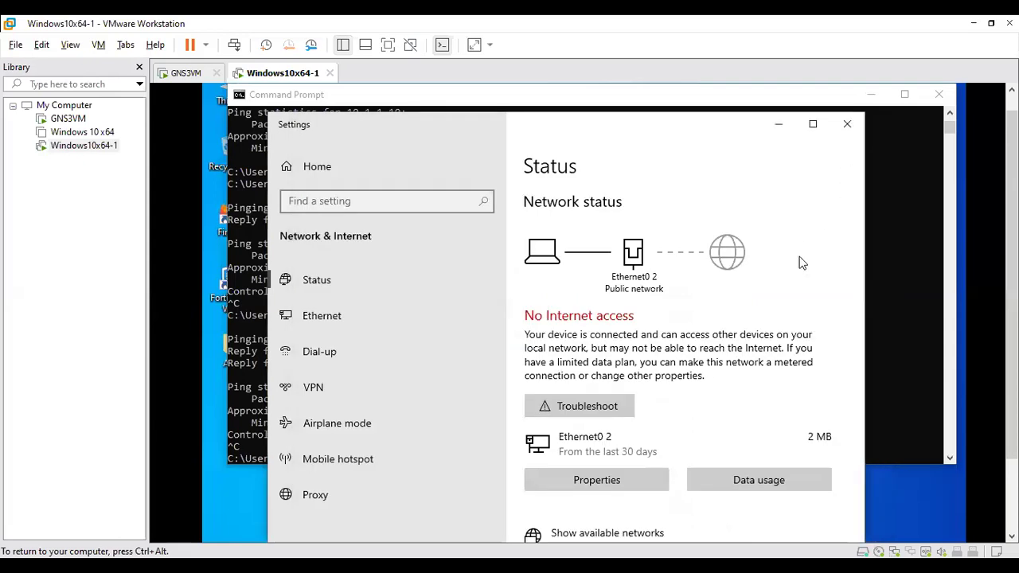
pyautogui.click(870, 95)
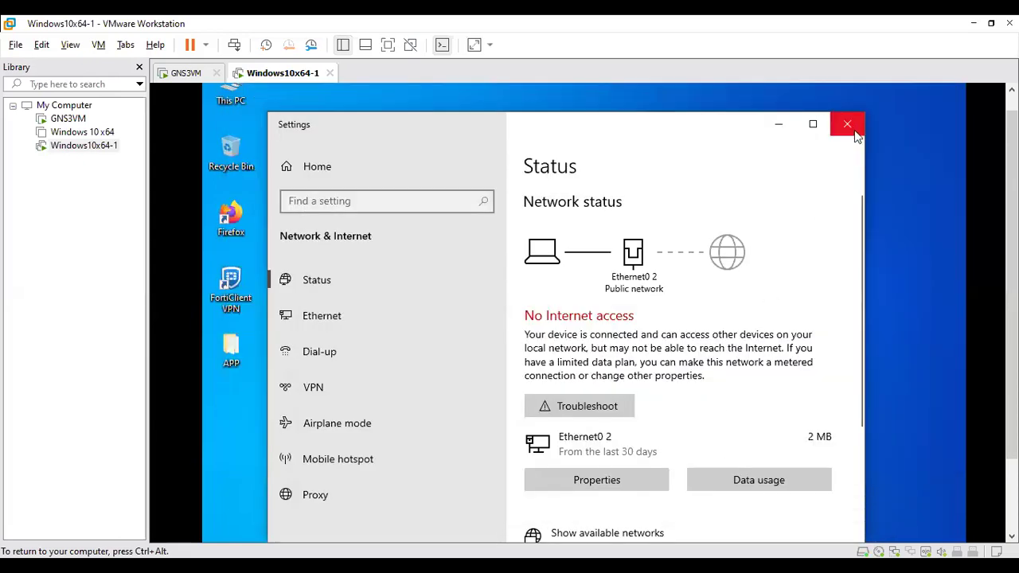
pyautogui.click(849, 125)
pyautogui.moveTo(1012, 199); pyautogui.dragTo(1012, 271)
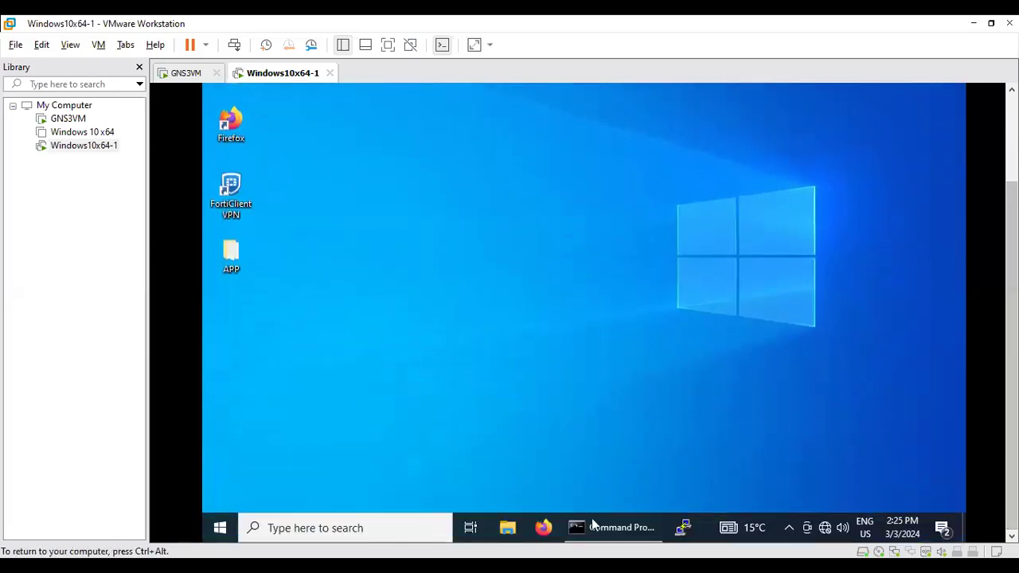
# Restore Command Prompt and ping 10.1.1.10, stopping it with Ctrl+C.
pyautogui.click(596, 528)
pyautogui.click(527, 289)
pyautogui.press('Return')
pyautogui.press('Return')
pyautogui.press('Return')
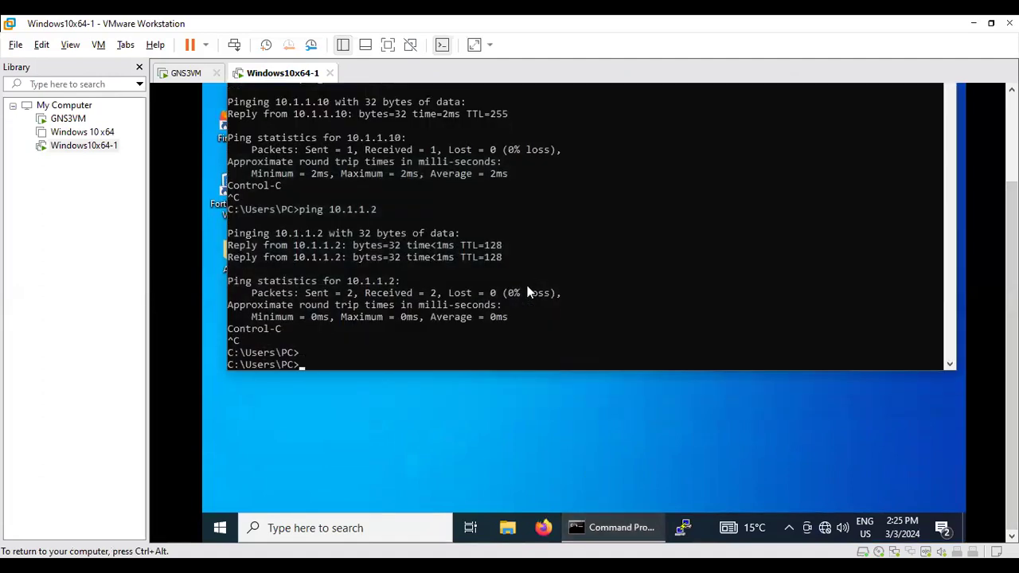
pyautogui.write('ping')
pyautogui.press('BackSpace')
pyautogui.press('BackSpace')
pyautogui.press('BackSpace')
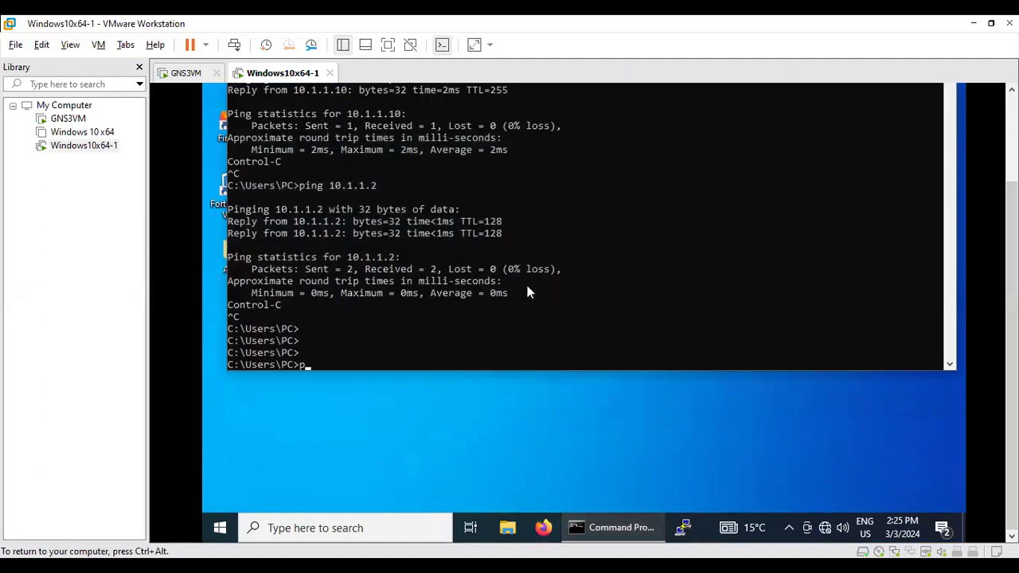
pyautogui.write('ping 10.1.1.10')
pyautogui.press('Return')
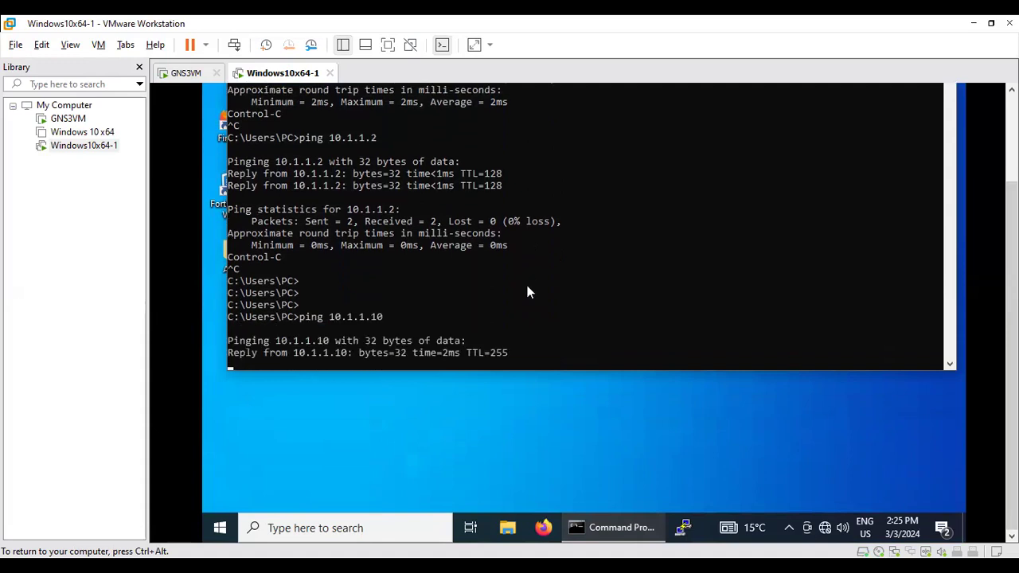
pyautogui.hotkey('ctrl', 'c')
# Ping 10.1.1.2 via the recalled command, then clear the prompt.
pyautogui.press('Up')
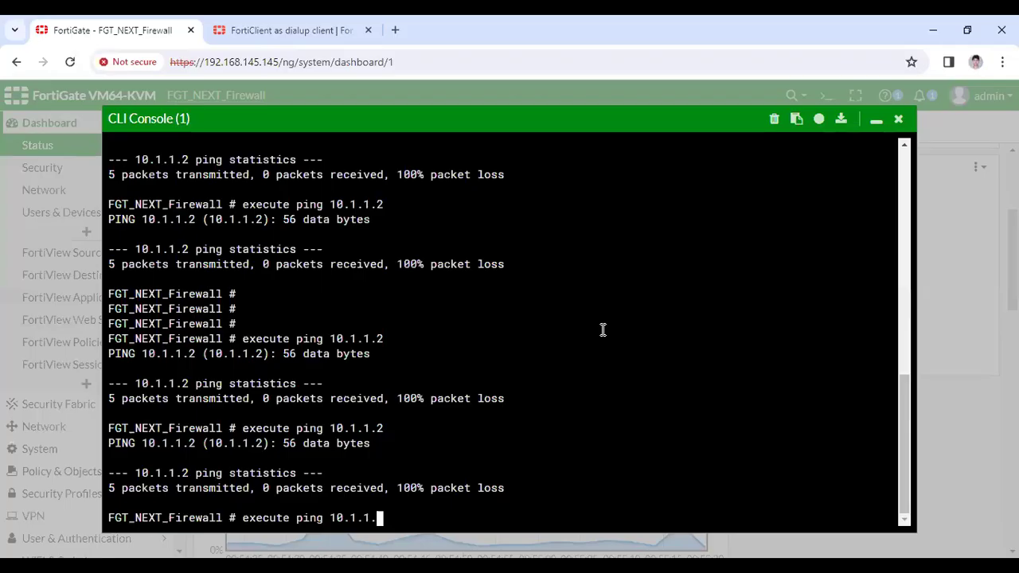
pyautogui.press('BackSpace')
pyautogui.press('BackSpace')
pyautogui.press('BackSpace')
pyautogui.press('BackSpace')
pyautogui.press('BackSpace')
pyautogui.press('BackSpace')
pyautogui.press('BackSpace')
pyautogui.write('10.1.1.2')
pyautogui.press('Return')
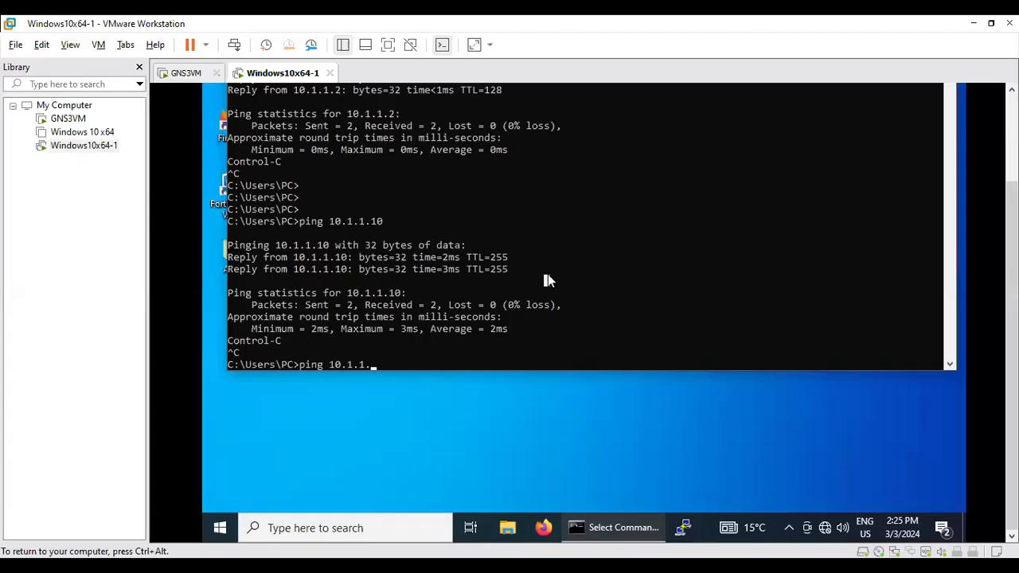
pyautogui.write('0')
pyautogui.press('BackSpace')
pyautogui.press('BackSpace')
pyautogui.press('BackSpace')
pyautogui.press('BackSpace')
pyautogui.press('BackSpace')
pyautogui.press('BackSpace')
pyautogui.press('BackSpace')
pyautogui.press('BackSpace')
pyautogui.press('BackSpace')
pyautogui.press('BackSpace')
pyautogui.press('BackSpace')
pyautogui.press('BackSpace')
pyautogui.press('BackSpace')
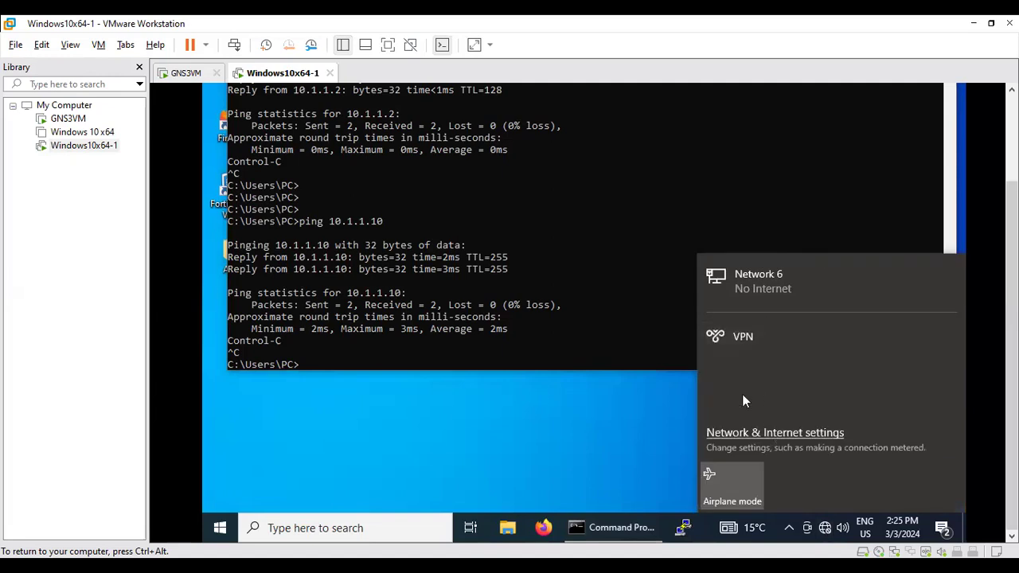
# In Ethernet0 2 Properties > IPv4, change the address to 10.1.1.3 and close Network Connections.
pyautogui.click(699, 336)
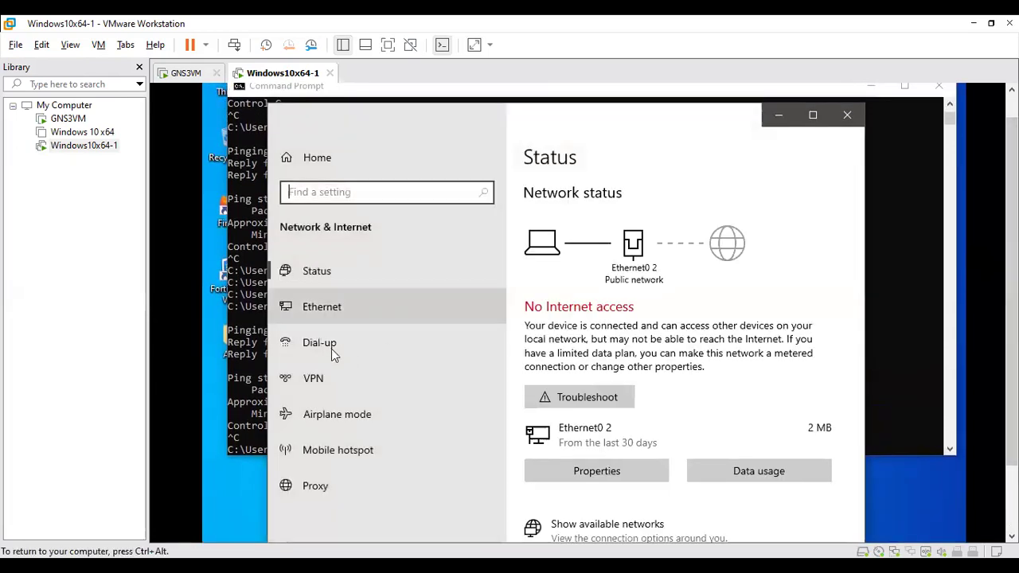
pyautogui.click(326, 313)
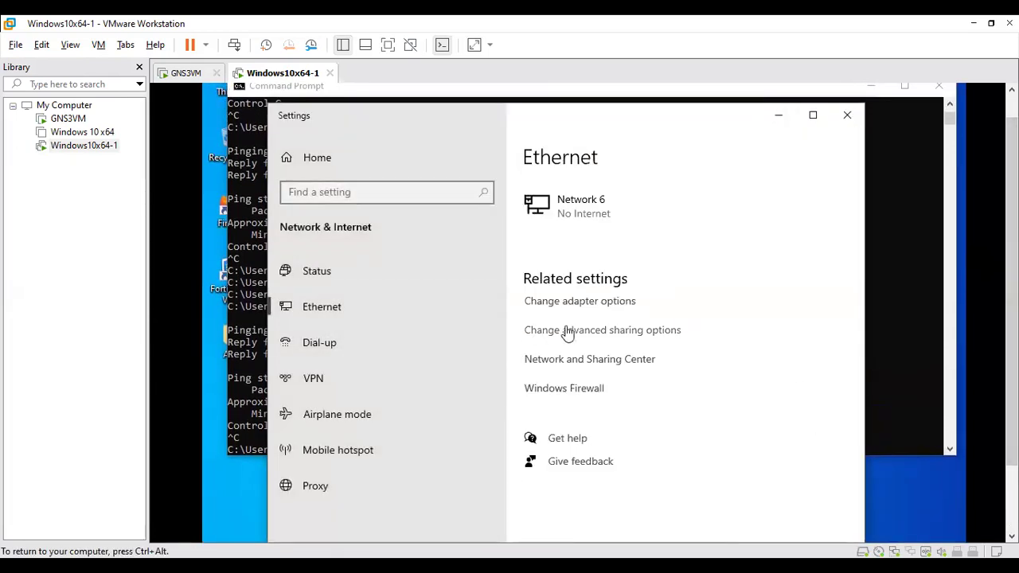
pyautogui.click(572, 311)
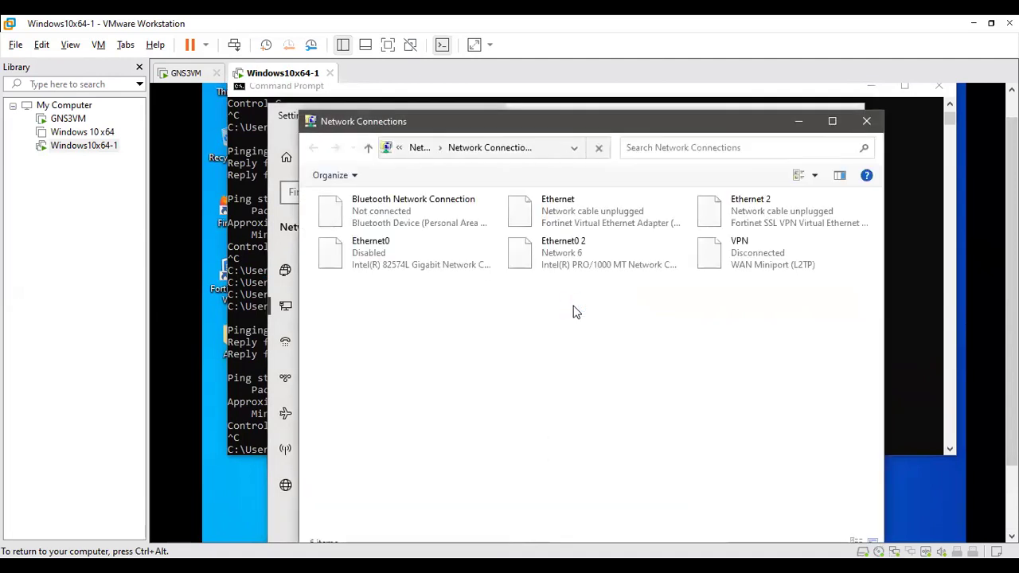
pyautogui.rightClick(564, 255)
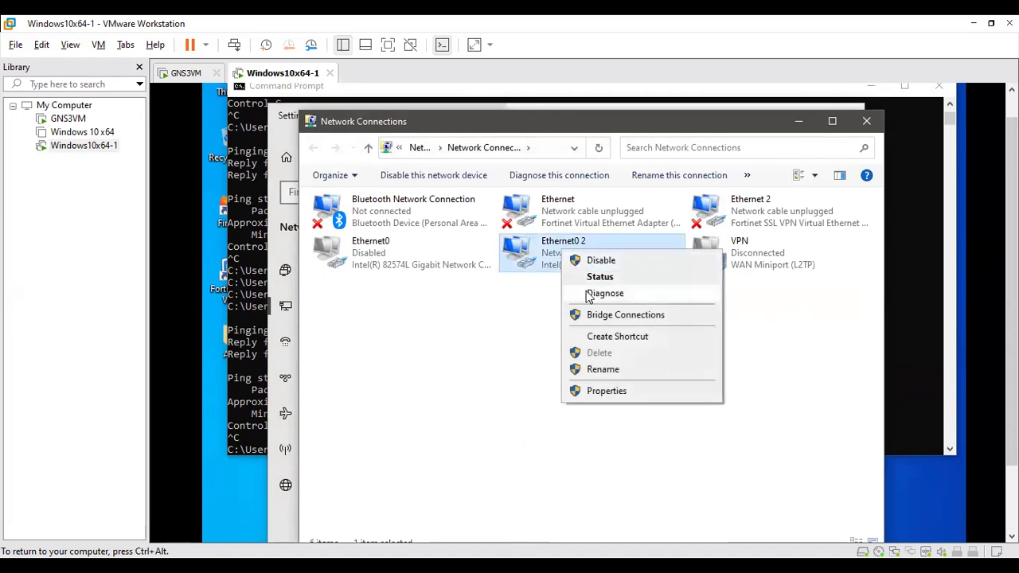
pyautogui.click(609, 390)
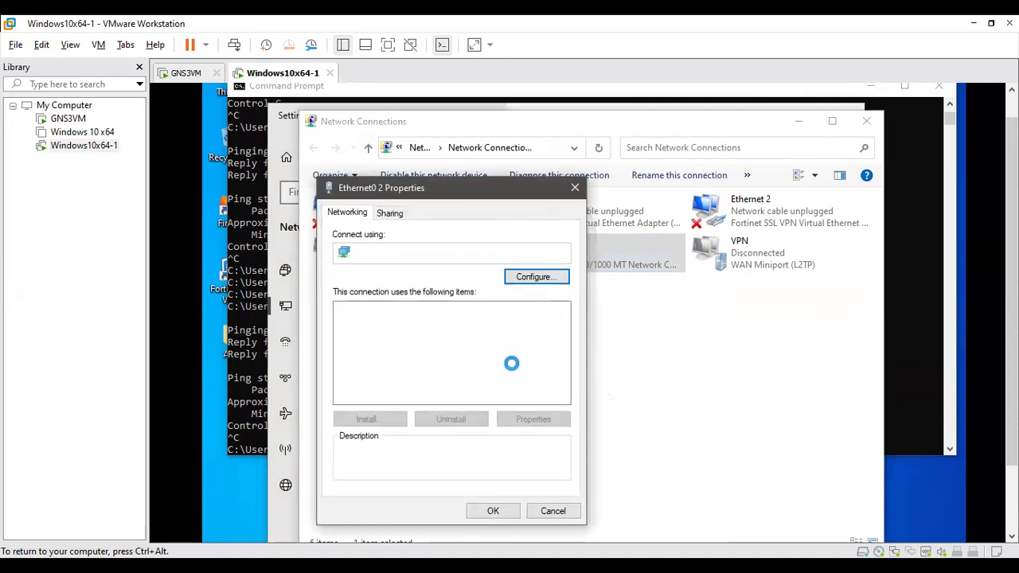
pyautogui.doubleClick(490, 360)
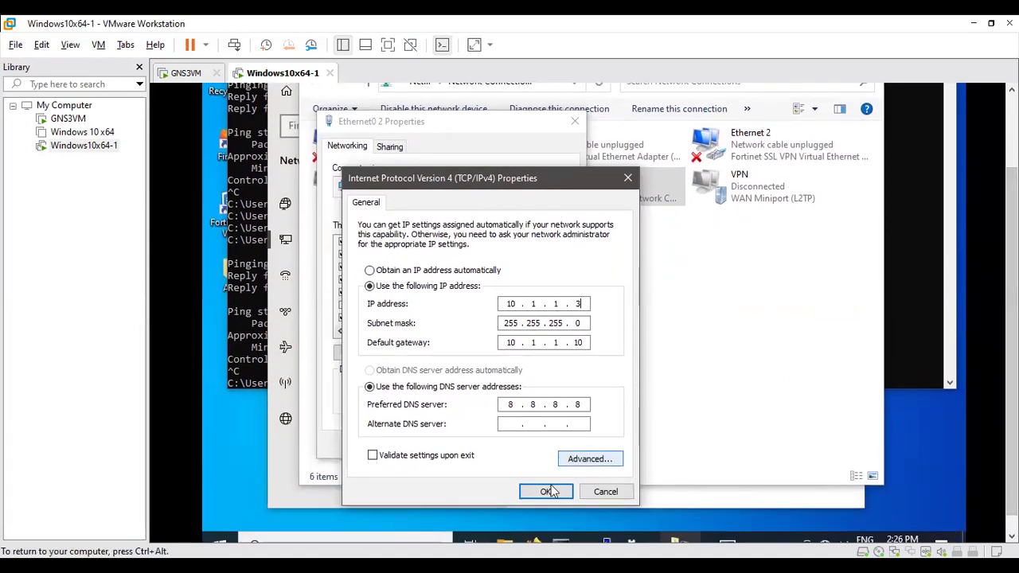
pyautogui.click(546, 492)
pyautogui.click(490, 444)
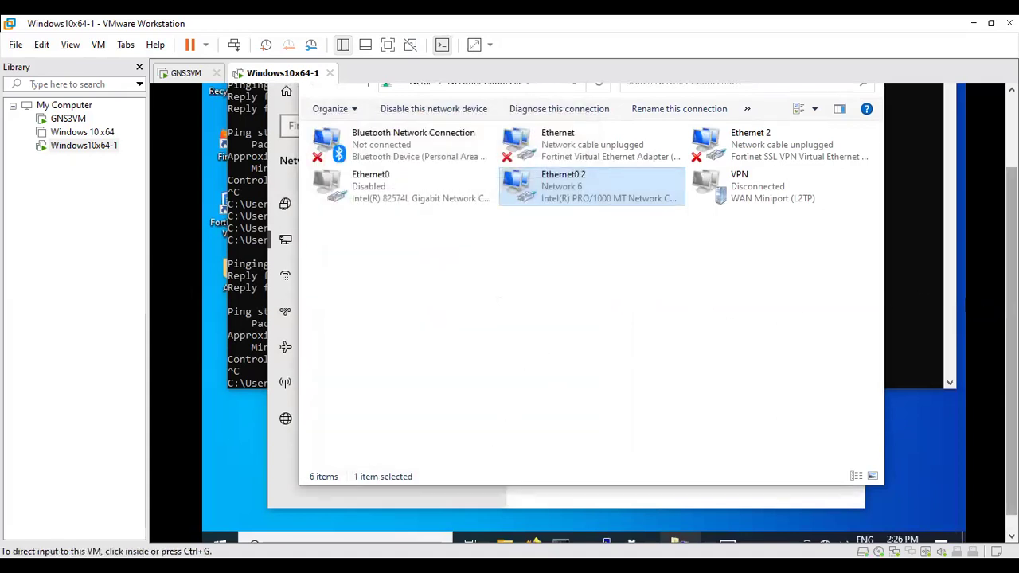
pyautogui.scroll(1, 917, 243)
pyautogui.click(867, 103)
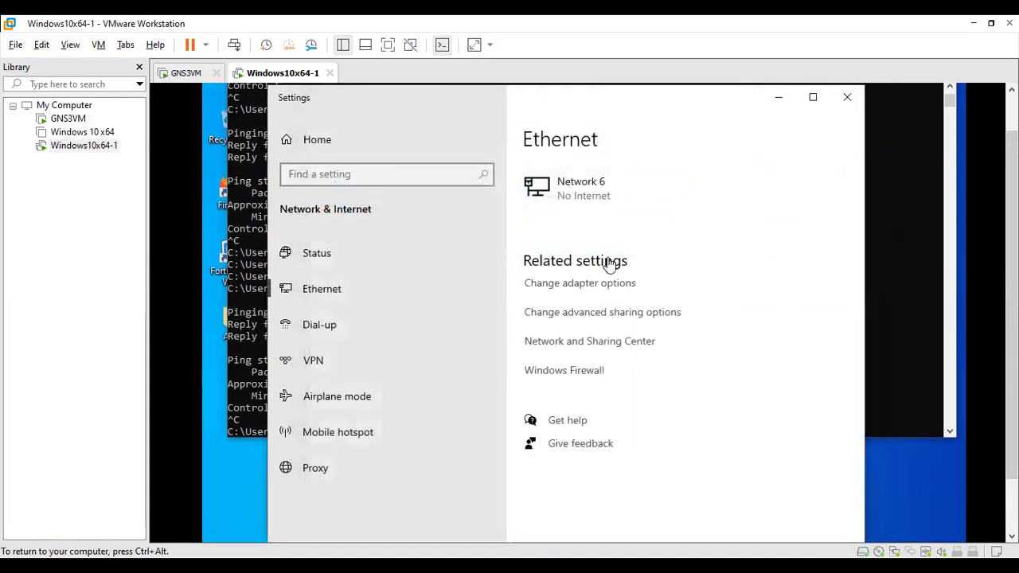
# Ping 10.1.1.3, then the gateway 10.1.1.10, from the guest's Command Prompt.
pyautogui.click(846, 97)
pyautogui.write('ping 10.1.1.2')
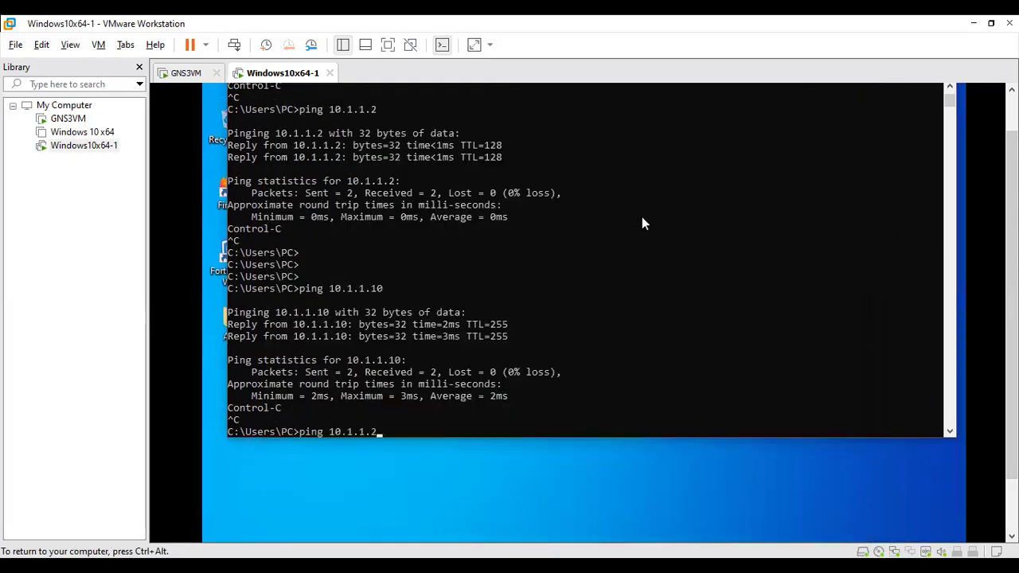
pyautogui.write('3')
pyautogui.press('Return')
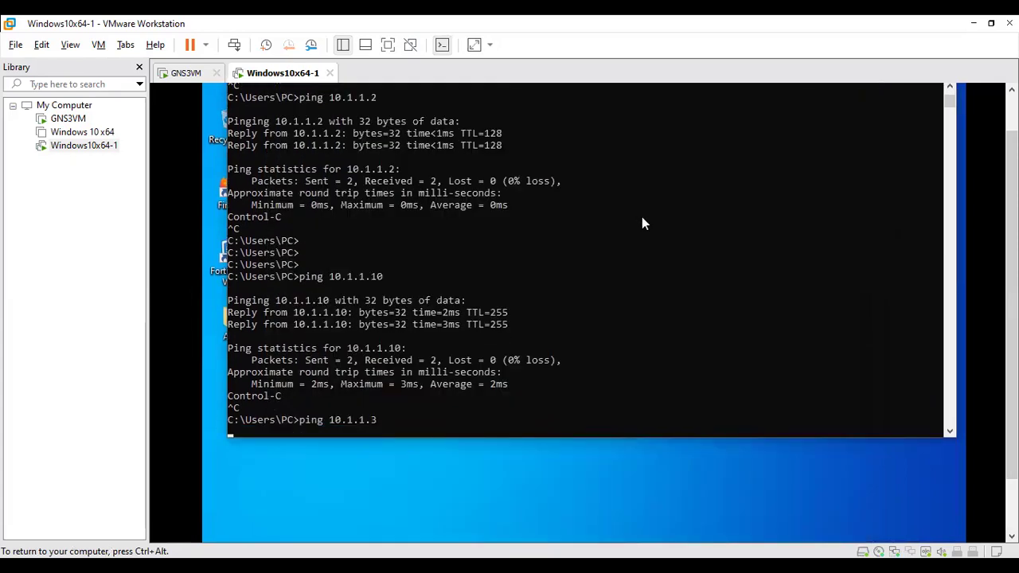
pyautogui.hotkey('ctrl', 'c')
pyautogui.press('Up')
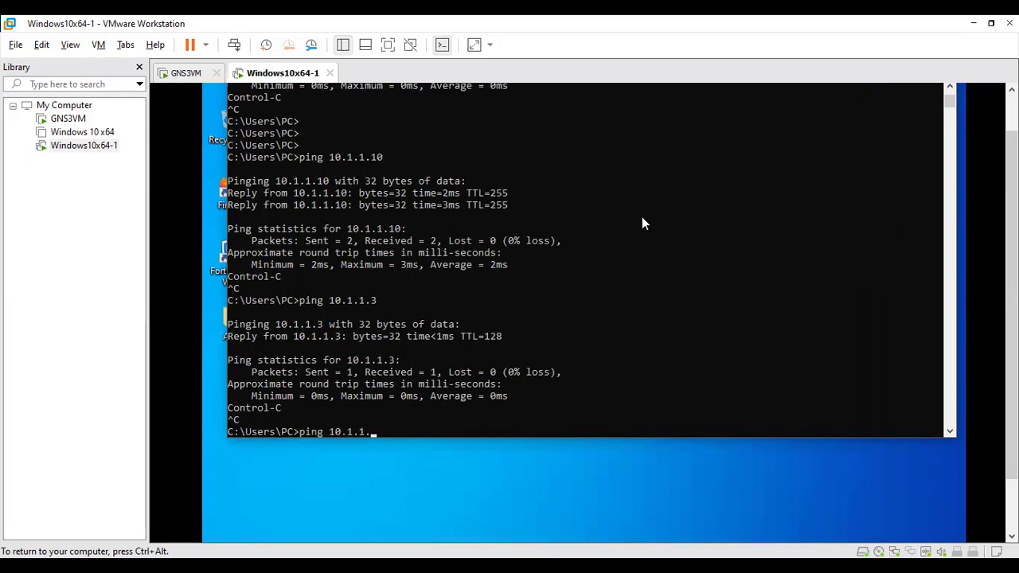
pyautogui.write('0')
pyautogui.press('Return')
pyautogui.hotkey('ctrl', 'alt')
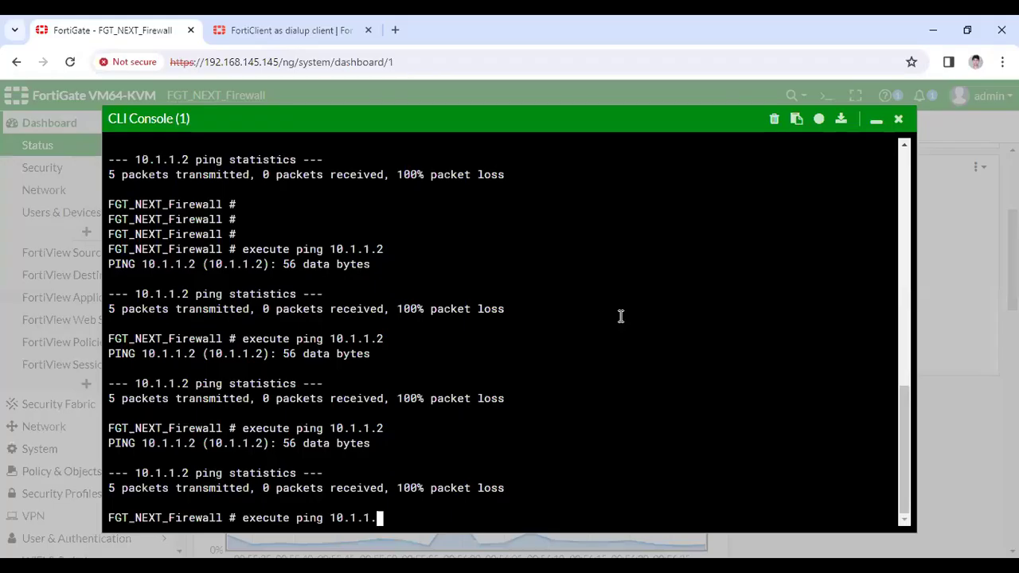
# Ping 10.1.1.3 from the firewall CLI, then stop the ping.
pyautogui.write('.3')
pyautogui.press('Return')
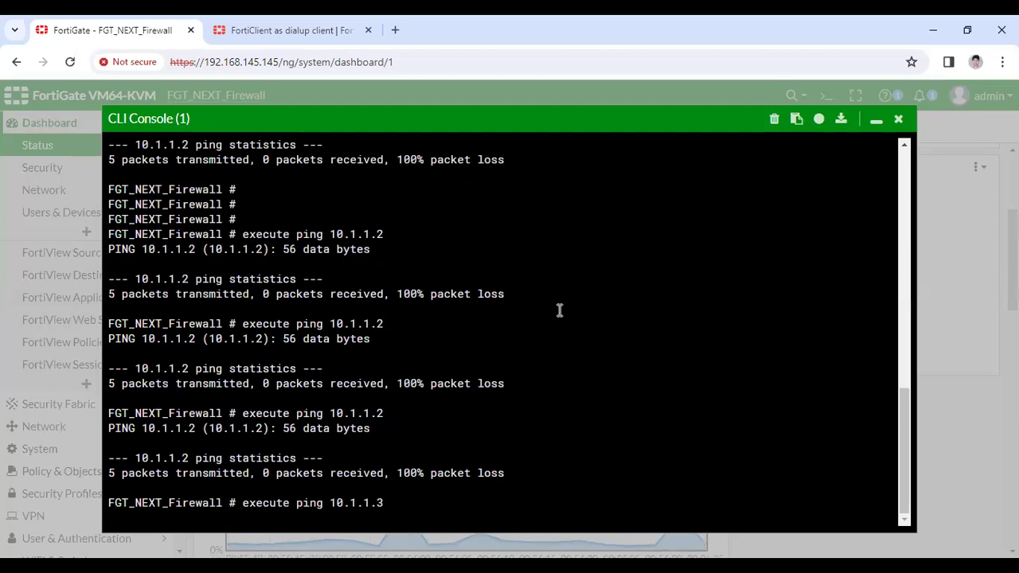
pyautogui.hotkey('ctrl', 'c')
# List the firewall's full routing table, then start pinging 10.1.1.1 from the Windows VM.
pyautogui.write('get router info')
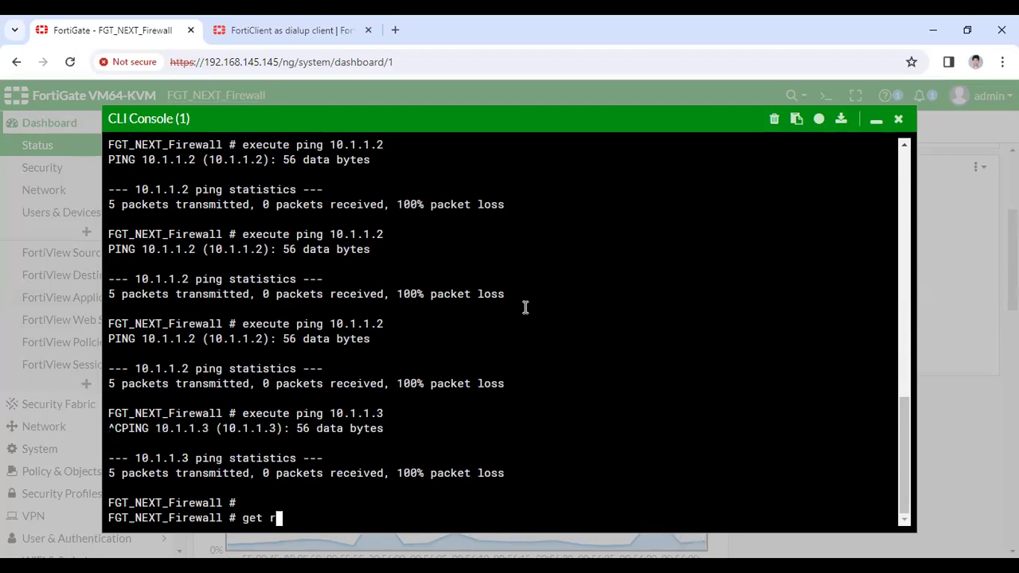
pyautogui.write(' routing-table all')
pyautogui.press('Return')
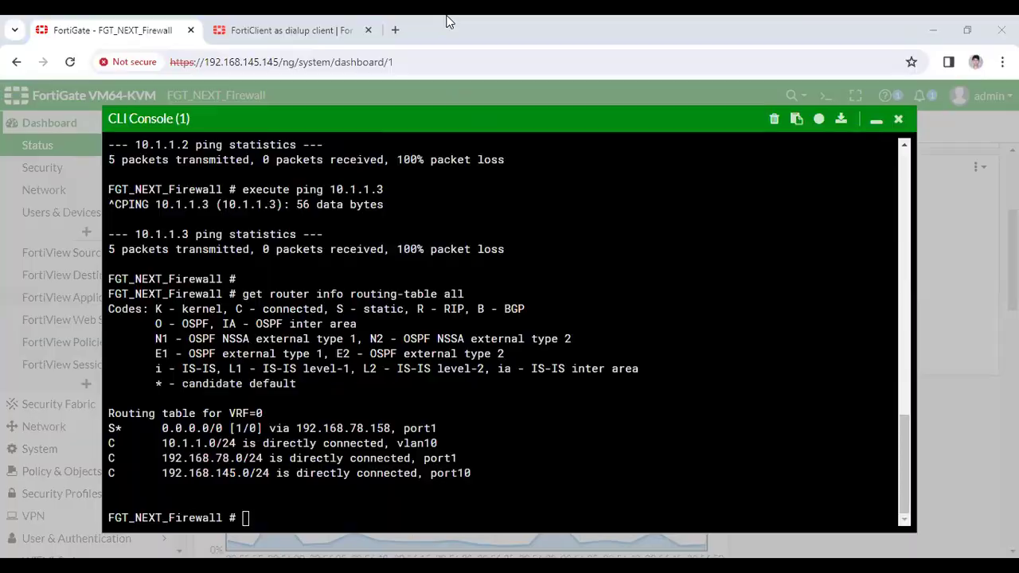
pyautogui.write('ping ')
pyautogui.write('10.1.1.1')
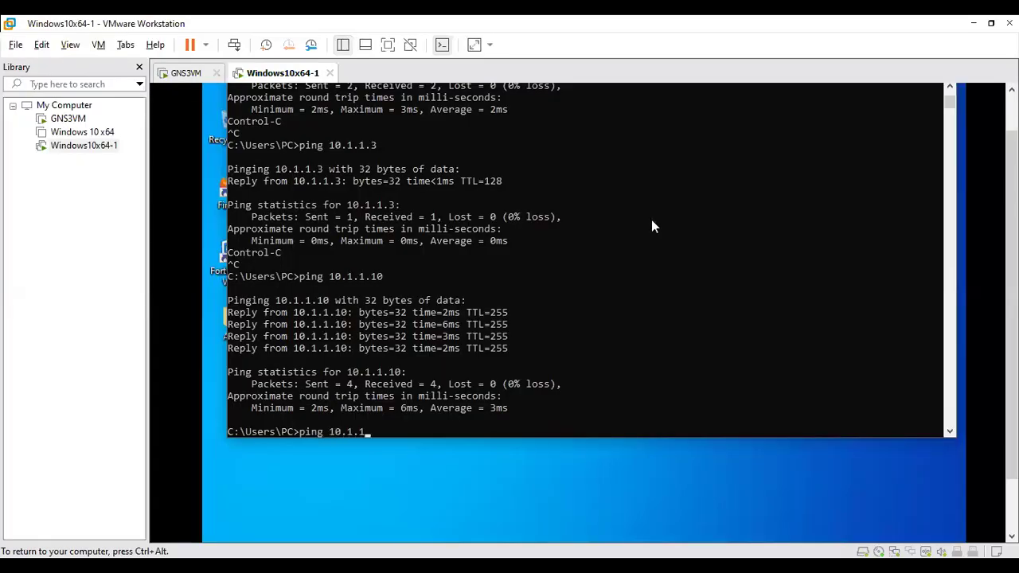
pyautogui.press('Return')
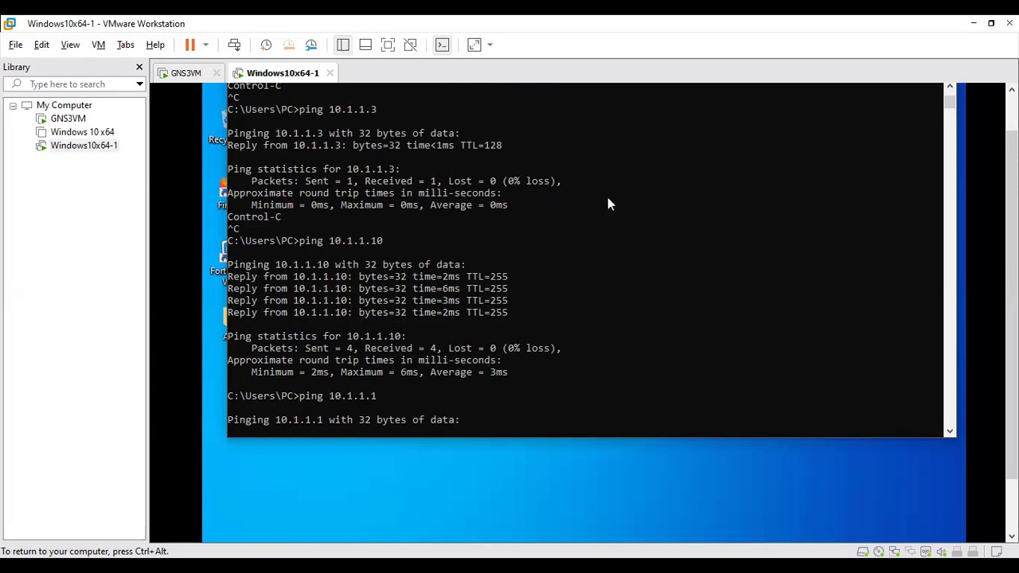
# Stop the timed-out ping to 10.1.1.1, recall it, and release input from the VM.
pyautogui.hotkey('ctrl', 'c')
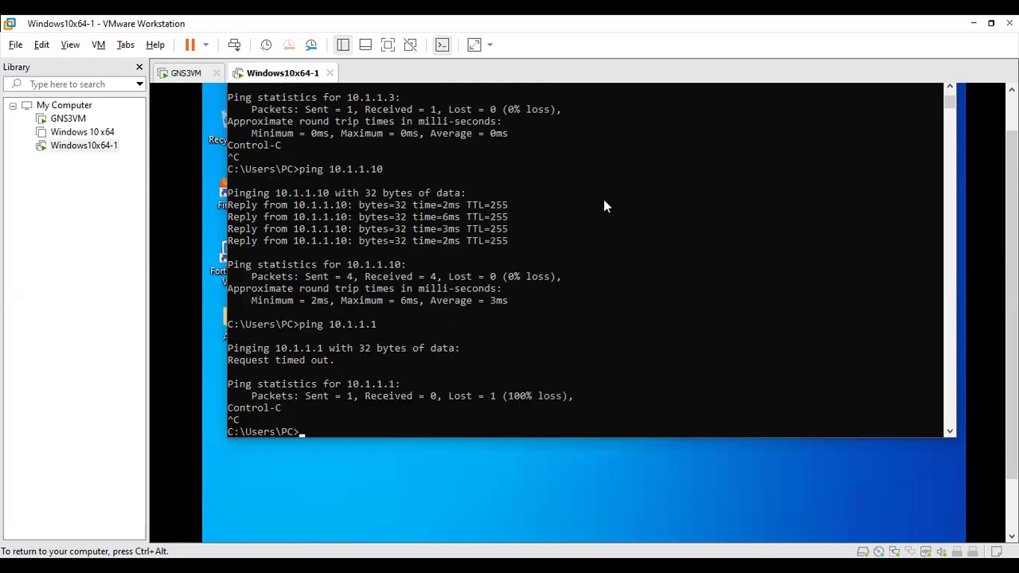
pyautogui.press('Up')
pyautogui.scroll(3, 446, 329)
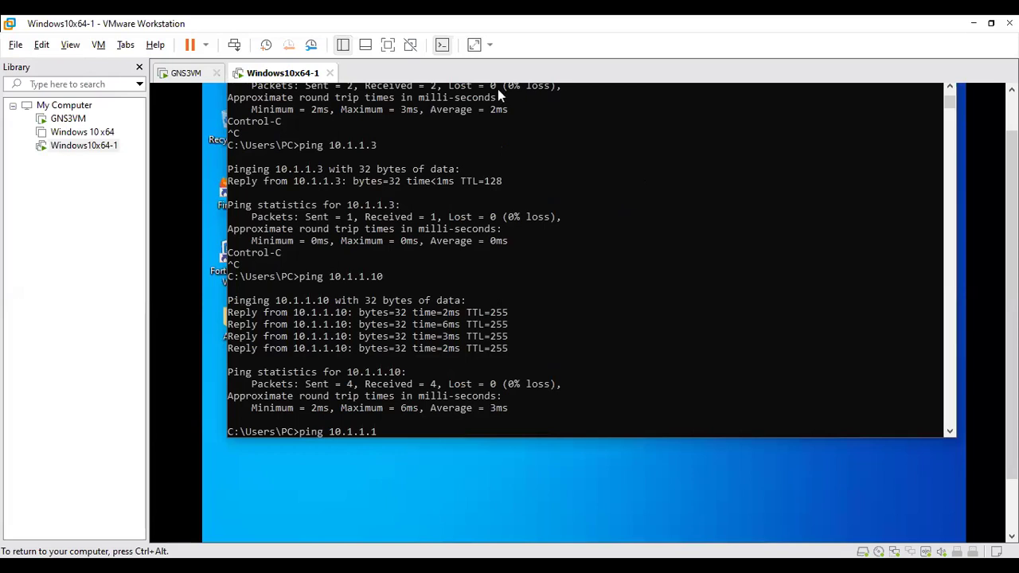
pyautogui.hotkey('ctrl', 'alt')
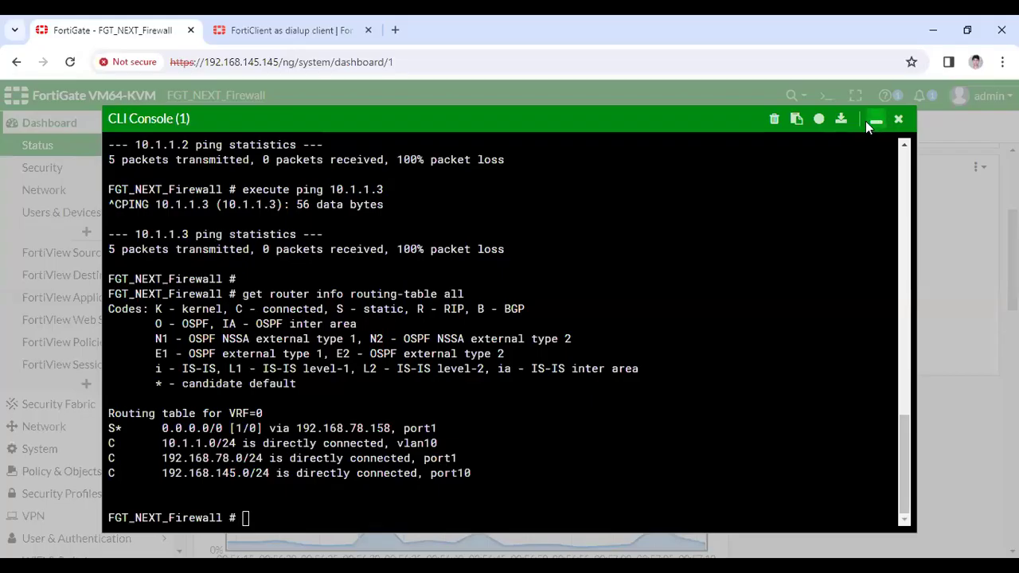
# Minimize the CLI console and scroll through the dashboard's usage and session graphs.
pyautogui.click(871, 120)
pyautogui.scroll(-2, 591, 378)
pyautogui.scroll(-8, 591, 380)
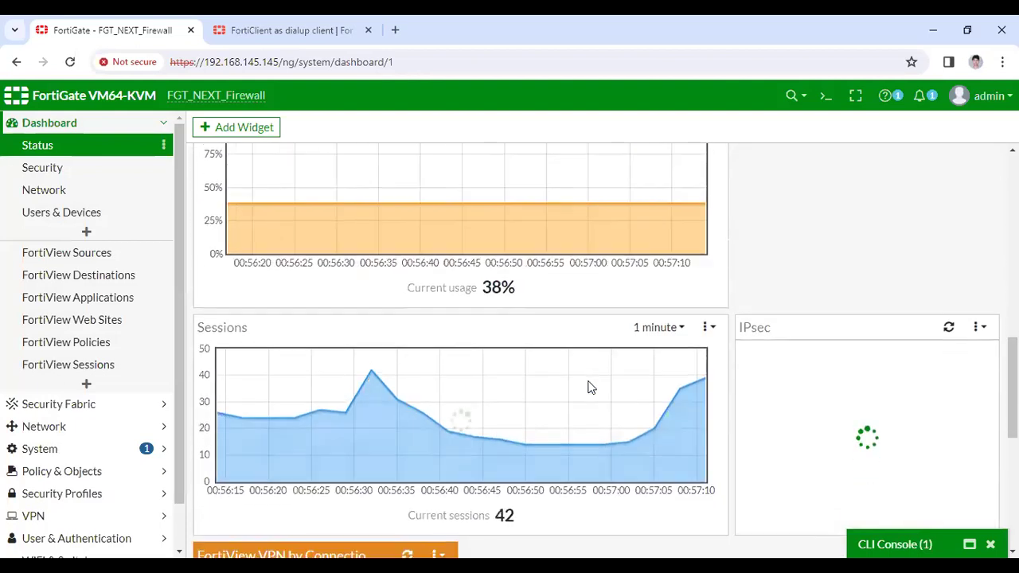
pyautogui.scroll(8, 579, 376)
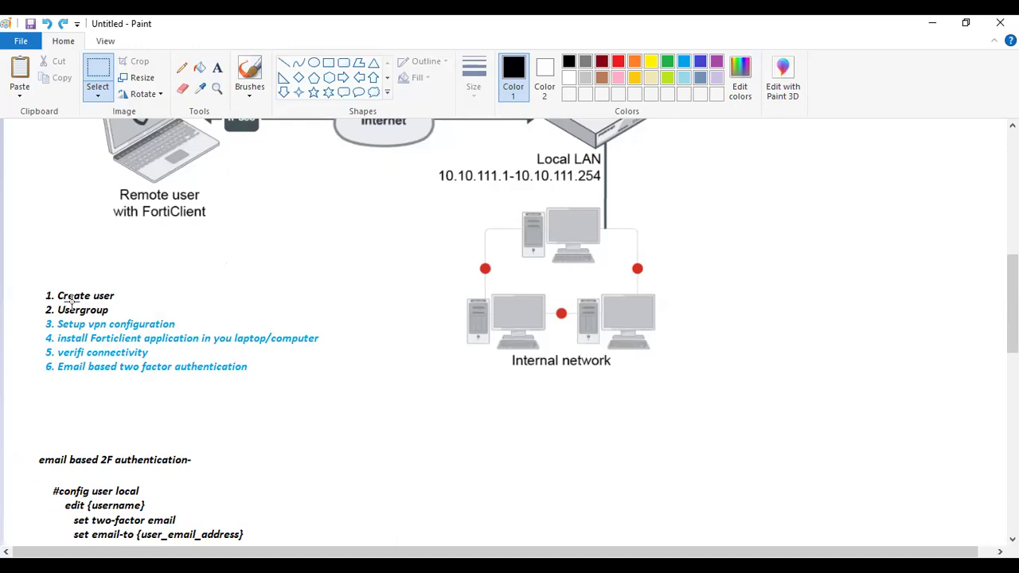
# Review the Paint notes, then run execute ping 10.1.1.1 in the FortiGate CLI console.
pyautogui.scroll(-3, 118, 379)
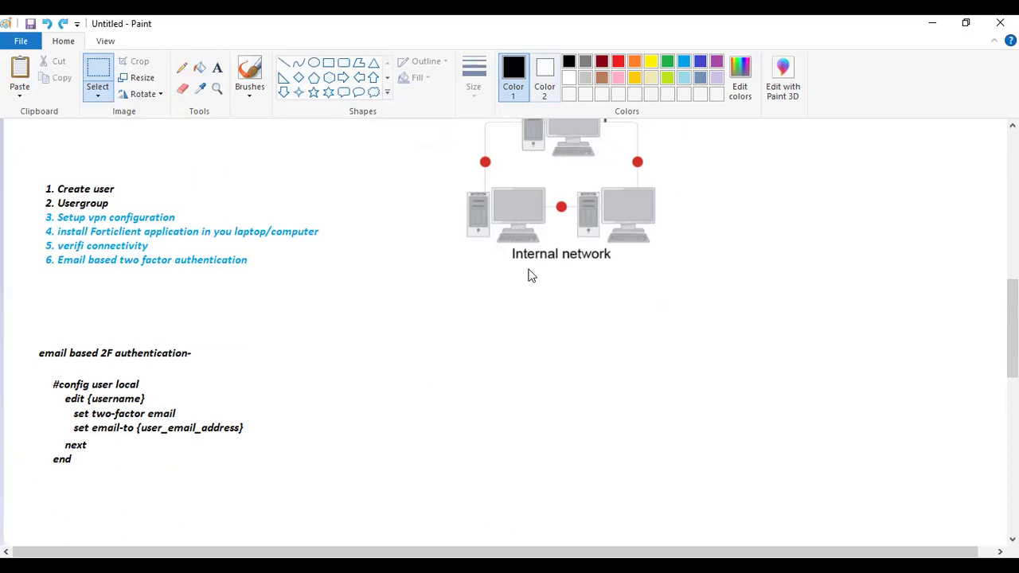
pyautogui.hotkey('alt', 'Tab')
pyautogui.click(884, 480)
pyautogui.write('ping 10.1.1.1')
pyautogui.press('Return')
pyautogui.write('execute ping 10.1.1.1')
pyautogui.press('Return')
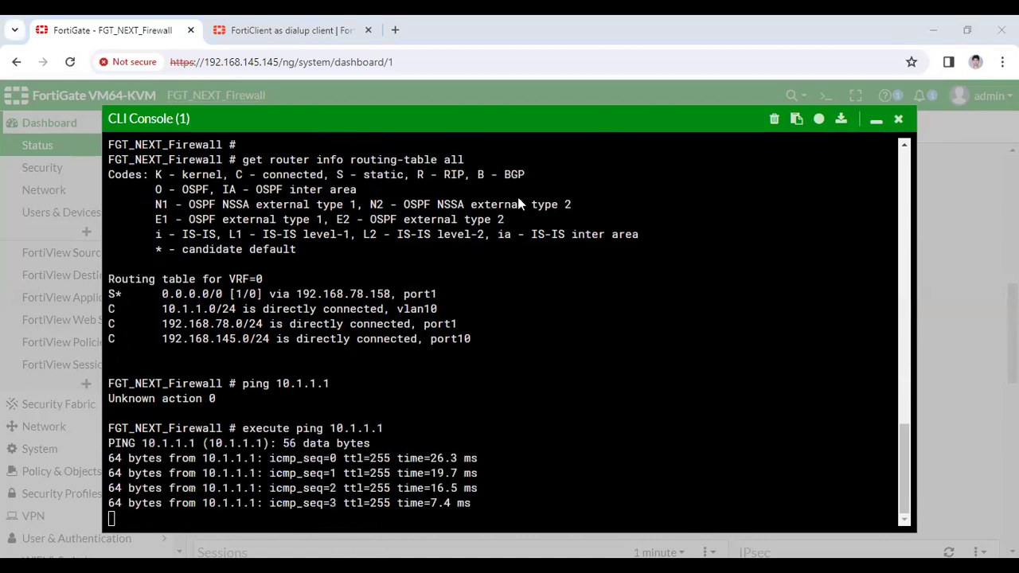
# Run execute ping 10.1.1.3 in the firewall CLI, then minimize the console.
pyautogui.press('Up')
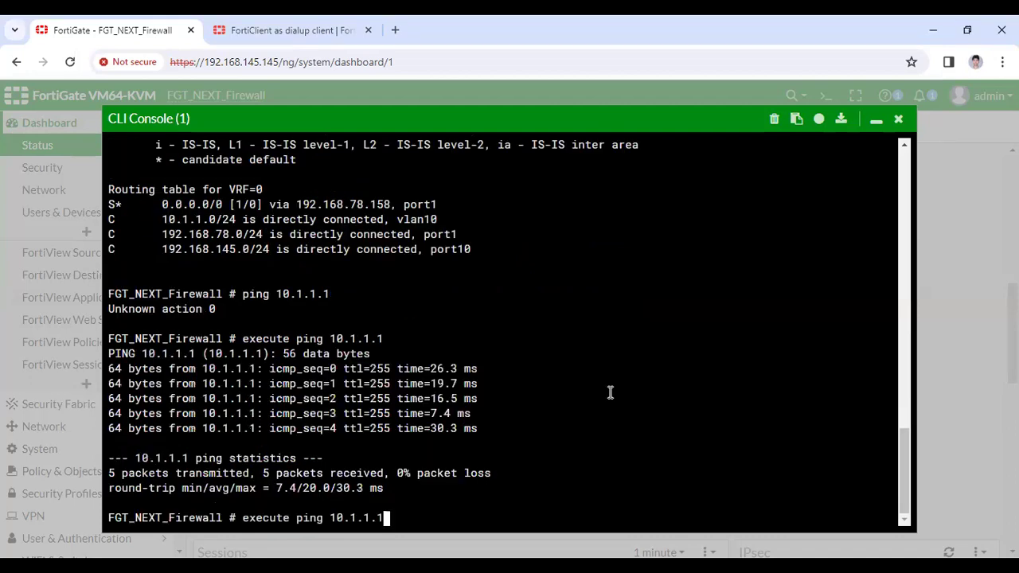
pyautogui.moveTo(406, 339); pyautogui.dragTo(245, 338)
pyautogui.click(422, 389)
pyautogui.press('Up')
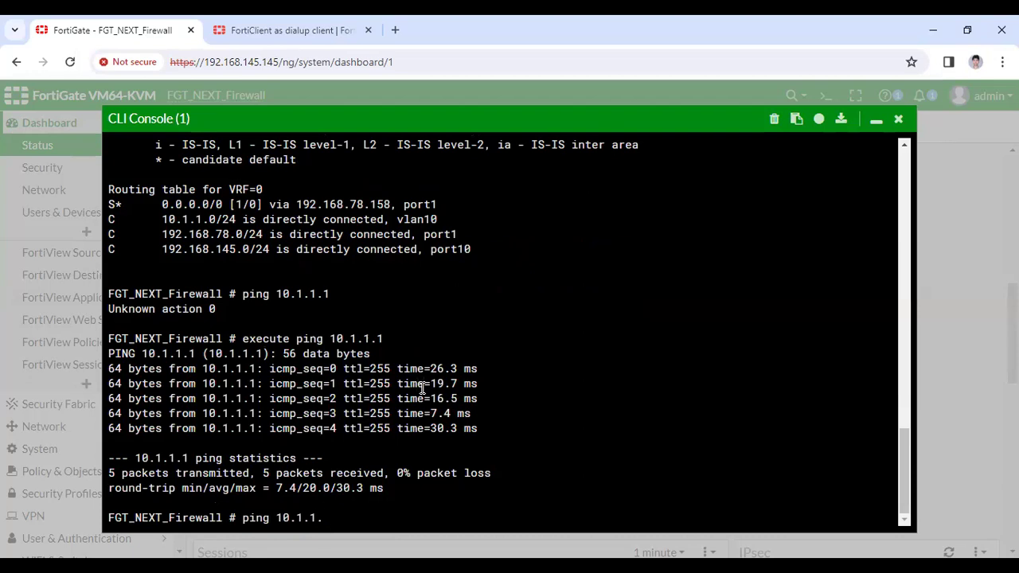
pyautogui.press('BackSpace')
pyautogui.press('BackSpace')
pyautogui.press('BackSpace')
pyautogui.press('BackSpace')
pyautogui.press('BackSpace')
pyautogui.press('BackSpace')
pyautogui.press('BackSpace')
pyautogui.press('BackSpace')
pyautogui.press('BackSpace')
pyautogui.press('BackSpace')
pyautogui.press('BackSpace')
pyautogui.press('BackSpace')
pyautogui.press('BackSpace')
pyautogui.write('execute ping 10.1.1.3')
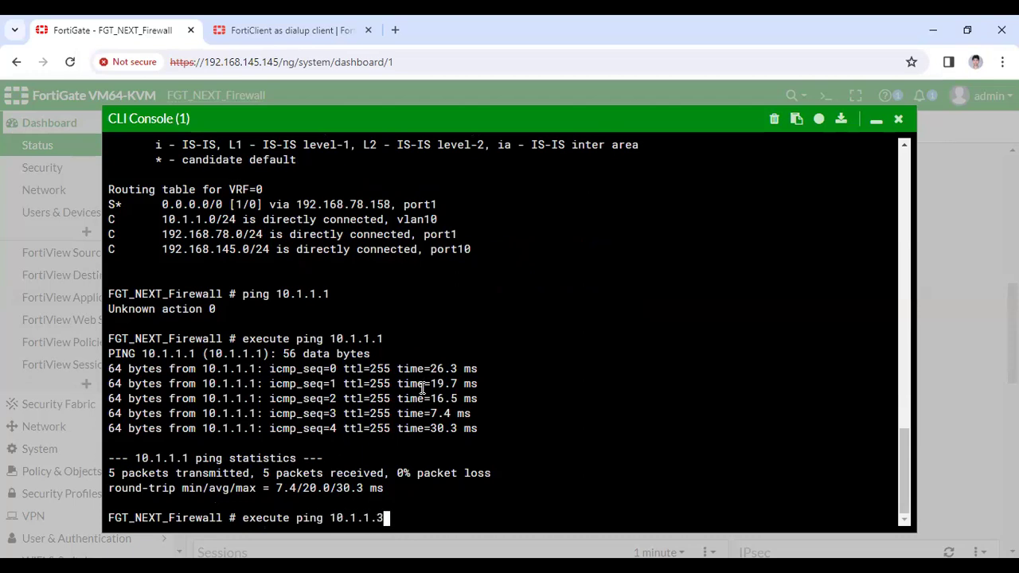
pyautogui.press('Return')
pyautogui.moveTo(388, 503); pyautogui.dragTo(235, 483)
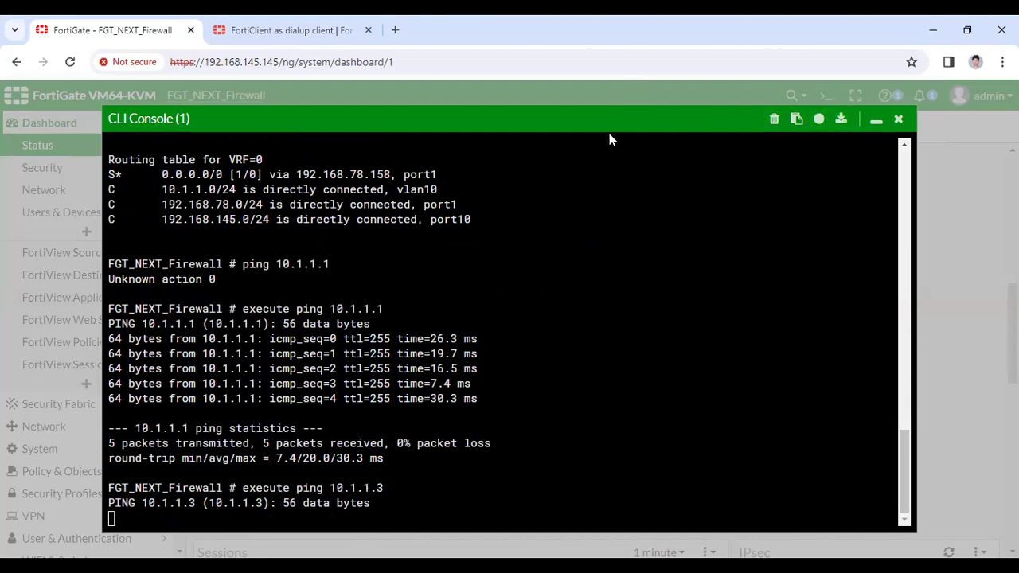
pyautogui.click(875, 122)
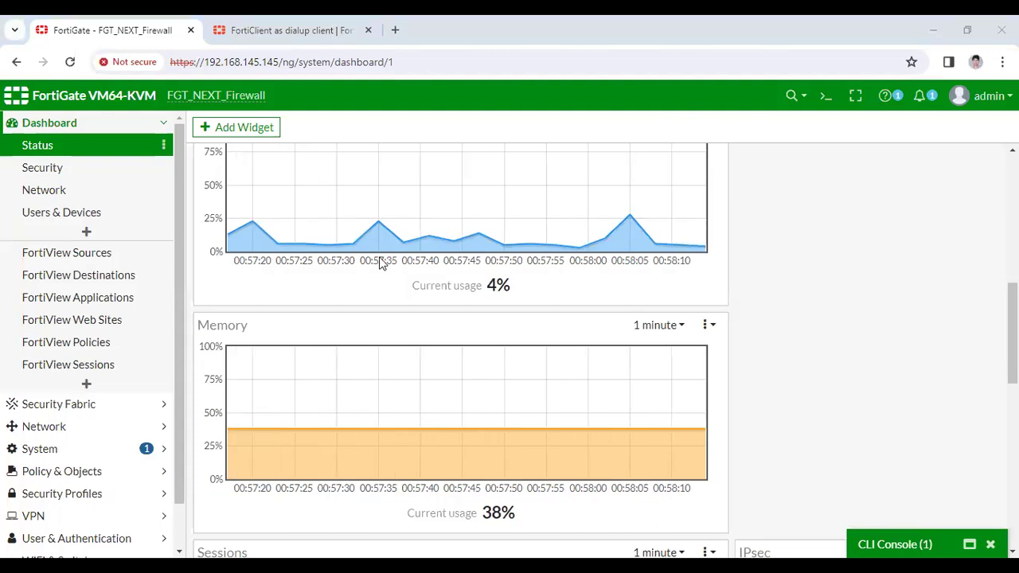
pyautogui.hotkey('alt', 'Tab')
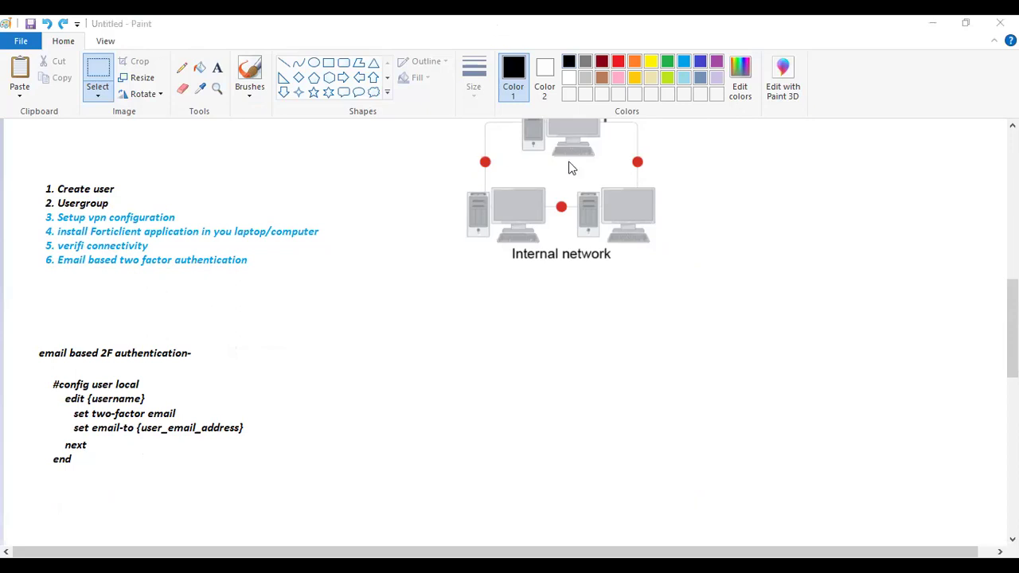
pyautogui.hotkey('alt', 'Tab')
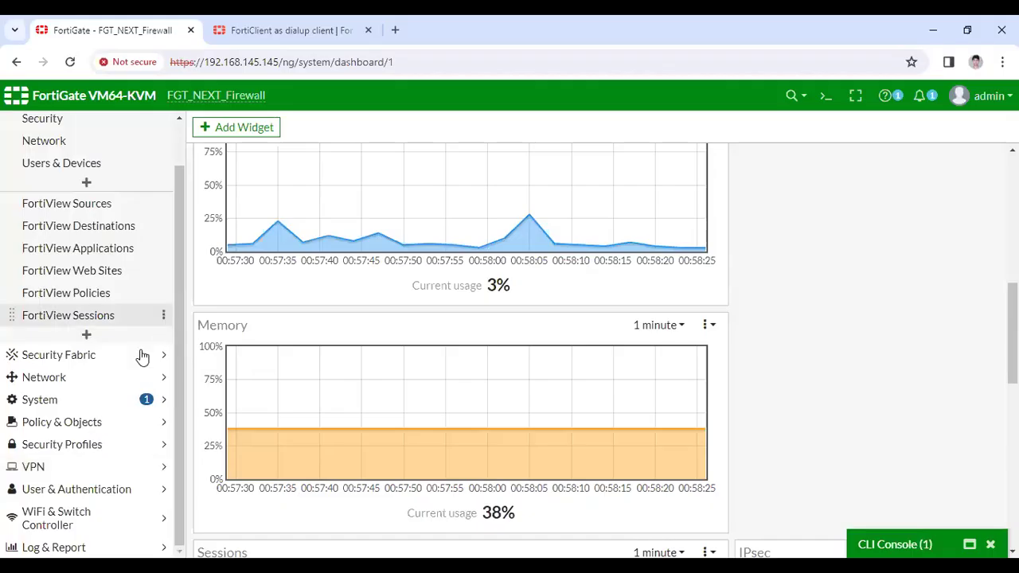
# Review the firewall policy list, the interfaces and the configured static routes.
pyautogui.click(71, 421)
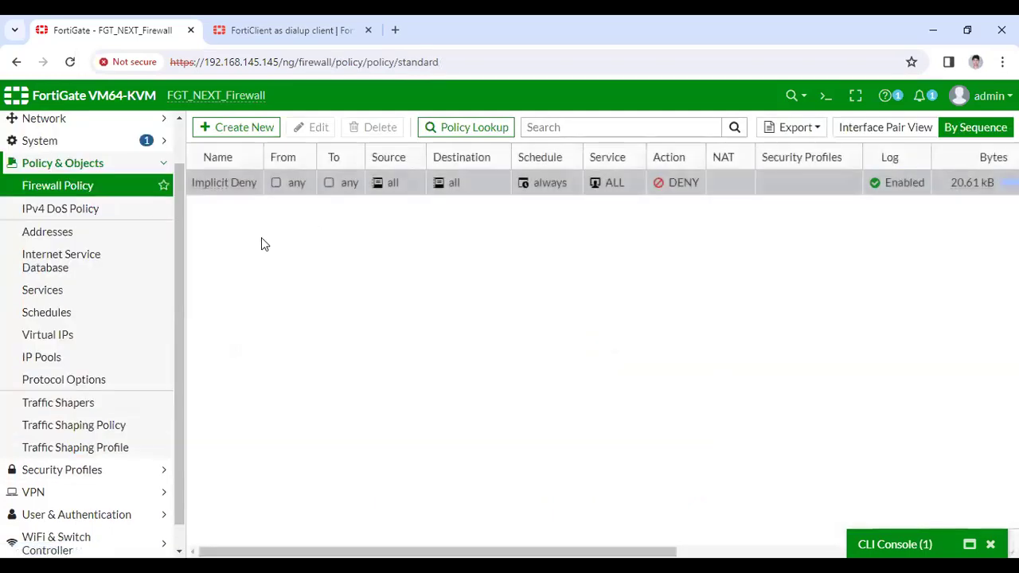
pyautogui.scroll(-1, 85, 483)
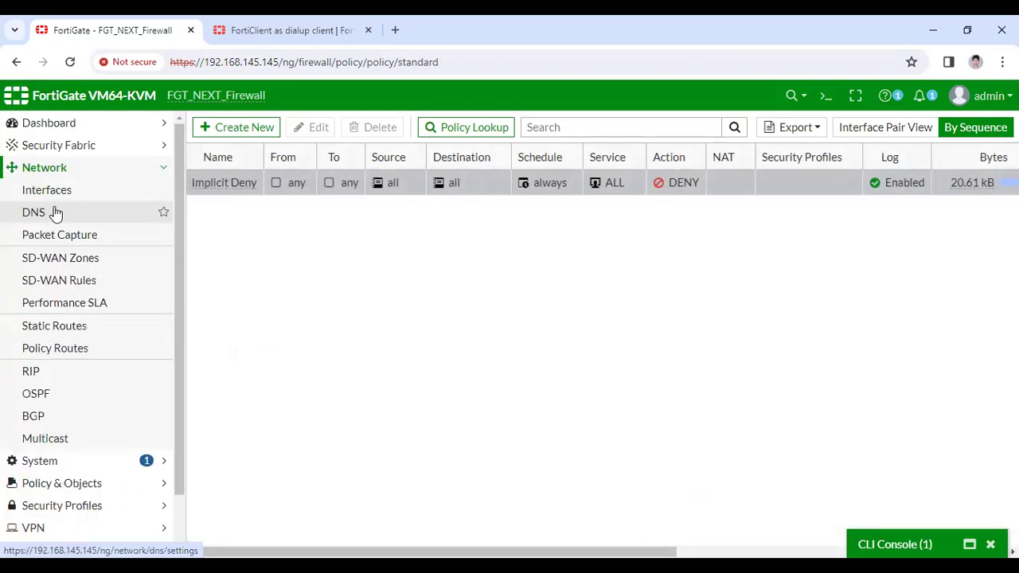
pyautogui.click(56, 212)
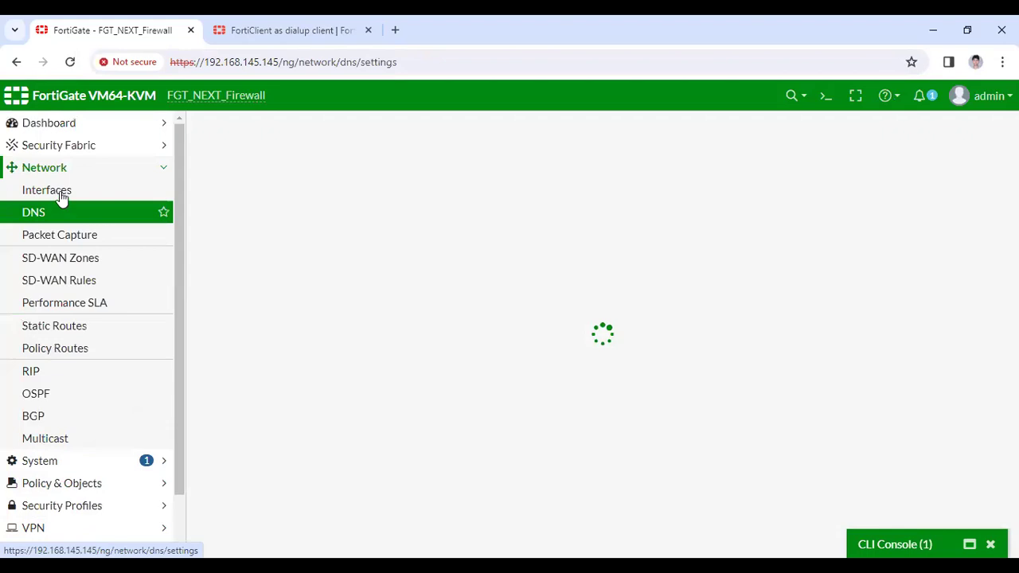
pyautogui.click(61, 196)
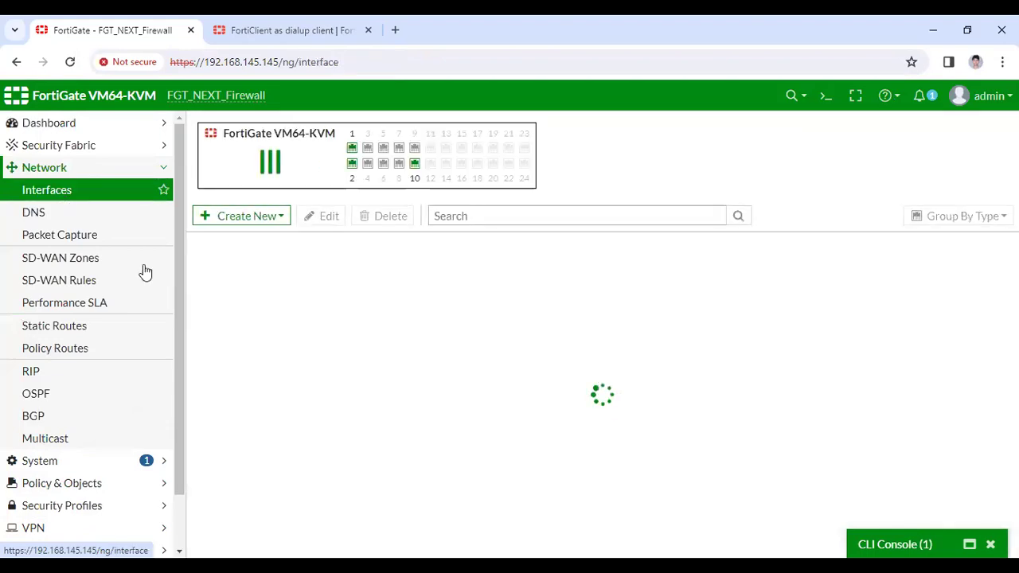
pyautogui.click(63, 328)
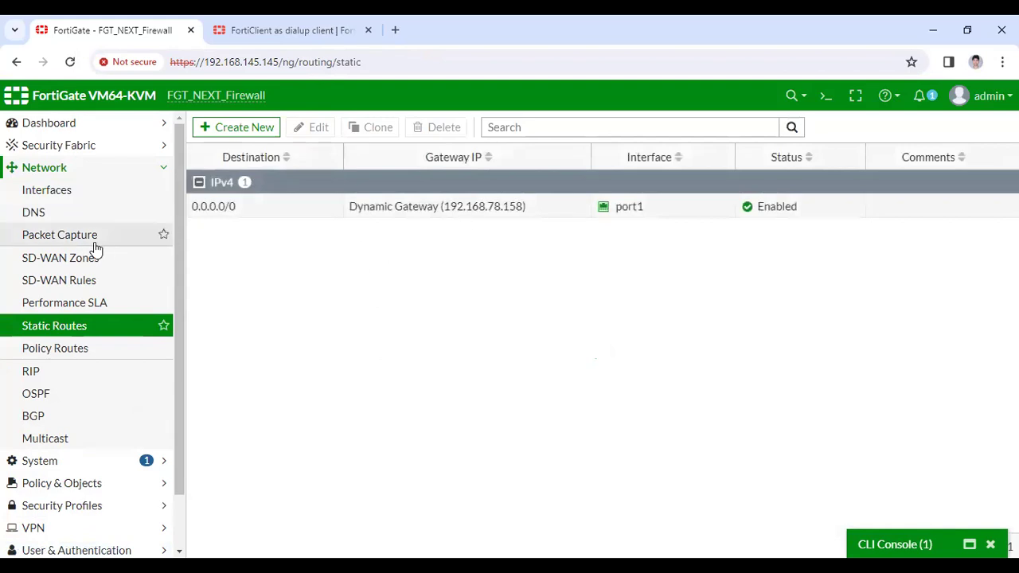
# Expand port2 to reveal vlan10 at 10.1.1.10, then go to User Definition.
pyautogui.click(87, 191)
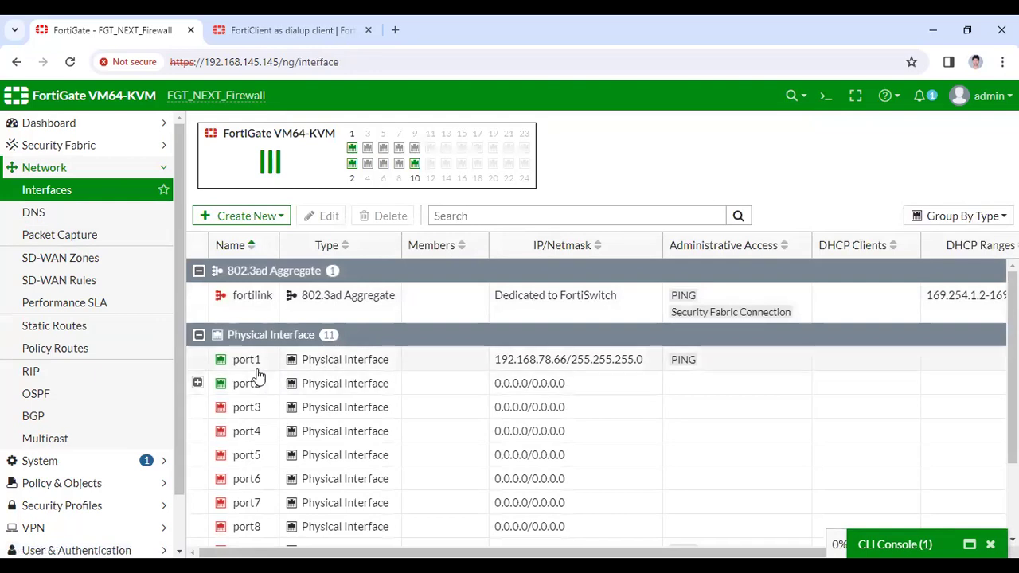
pyautogui.moveTo(335, 368)
pyautogui.click(198, 383)
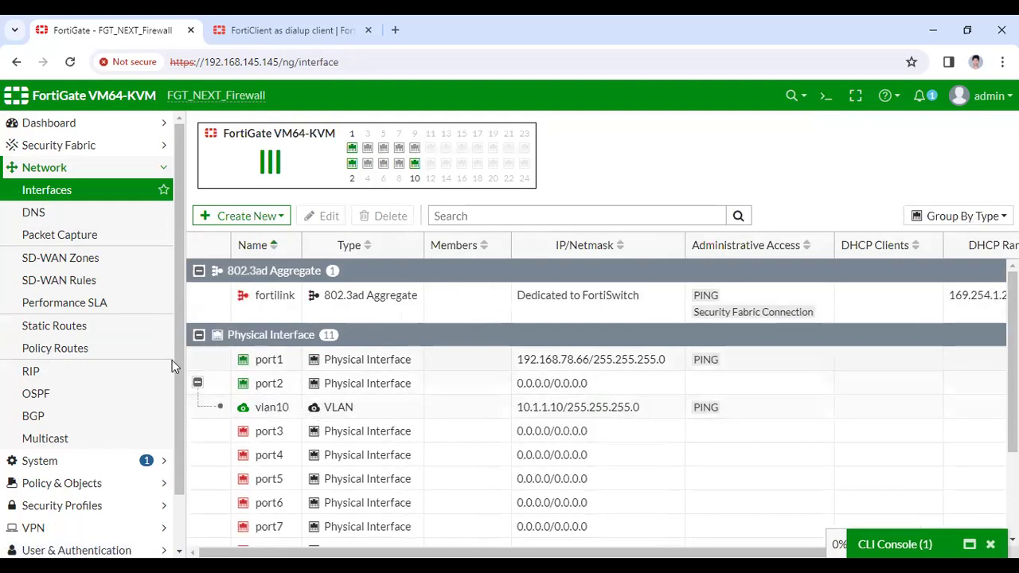
pyautogui.scroll(-1, 78, 449)
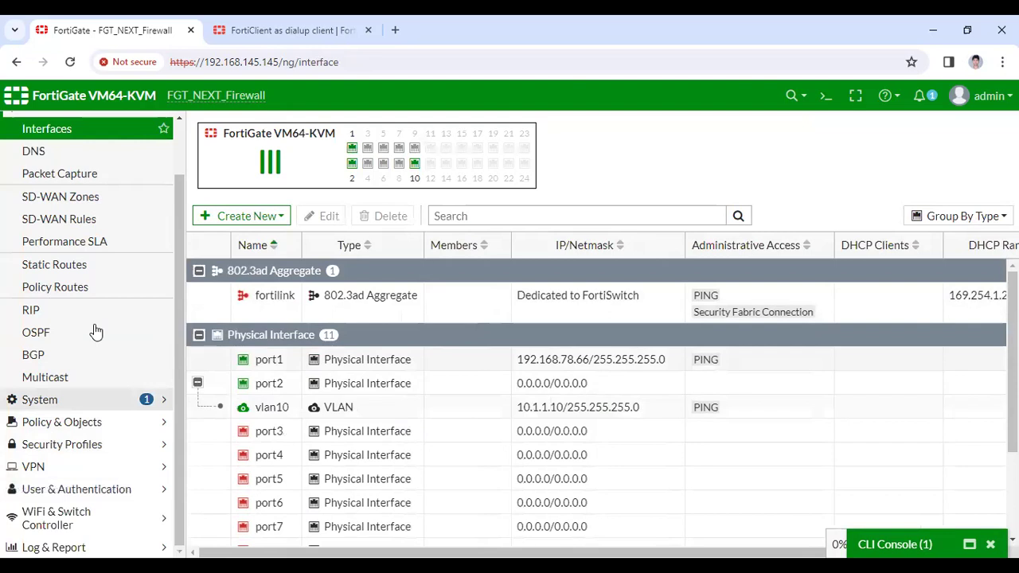
pyautogui.scroll(5, 75, 136)
pyautogui.click(71, 131)
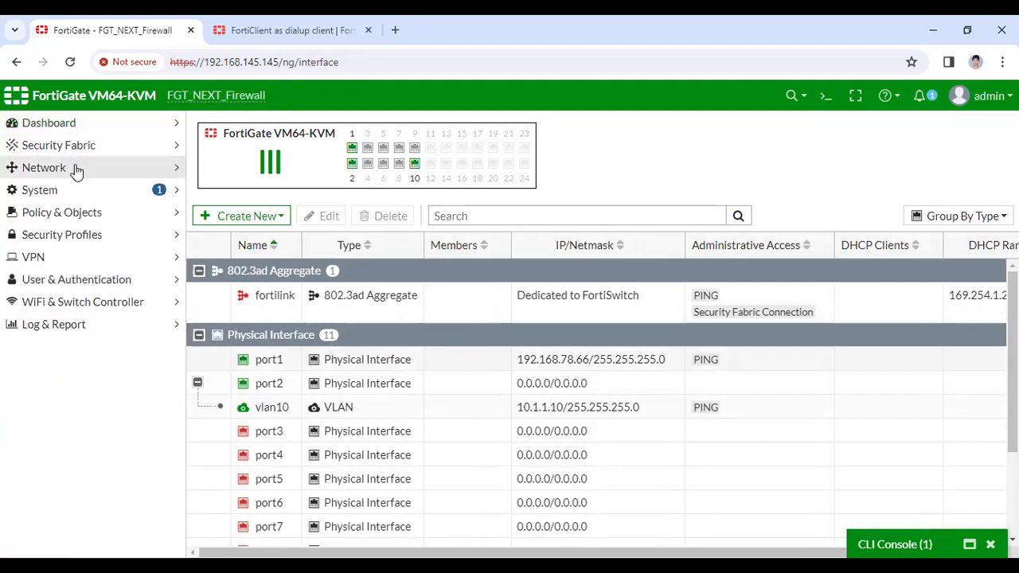
pyautogui.click(84, 287)
# Launch Create New on User Definition, then bring up the GNS3 lab topology.
pyautogui.click(241, 132)
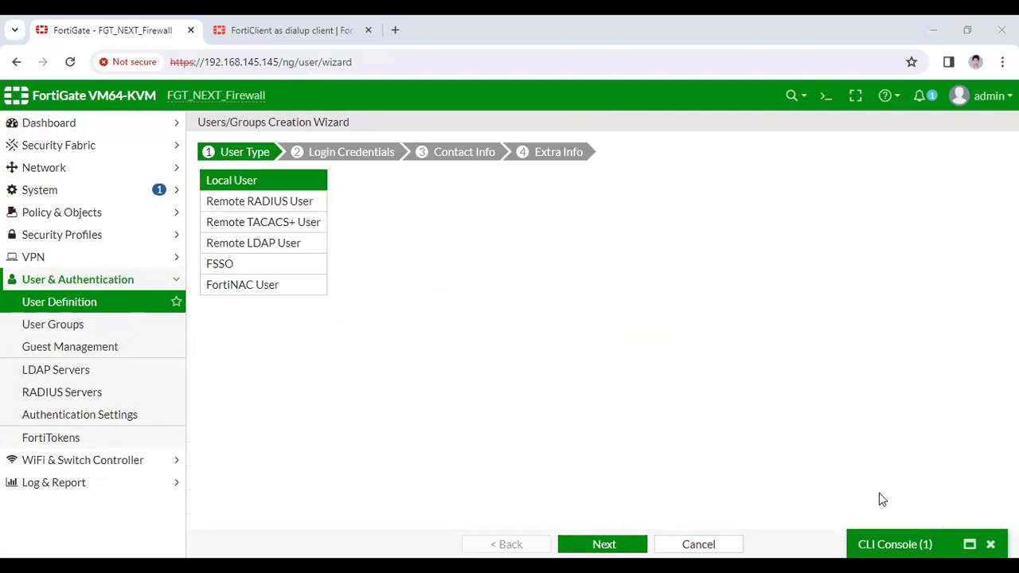
pyautogui.hotkey('alt', 'Tab')
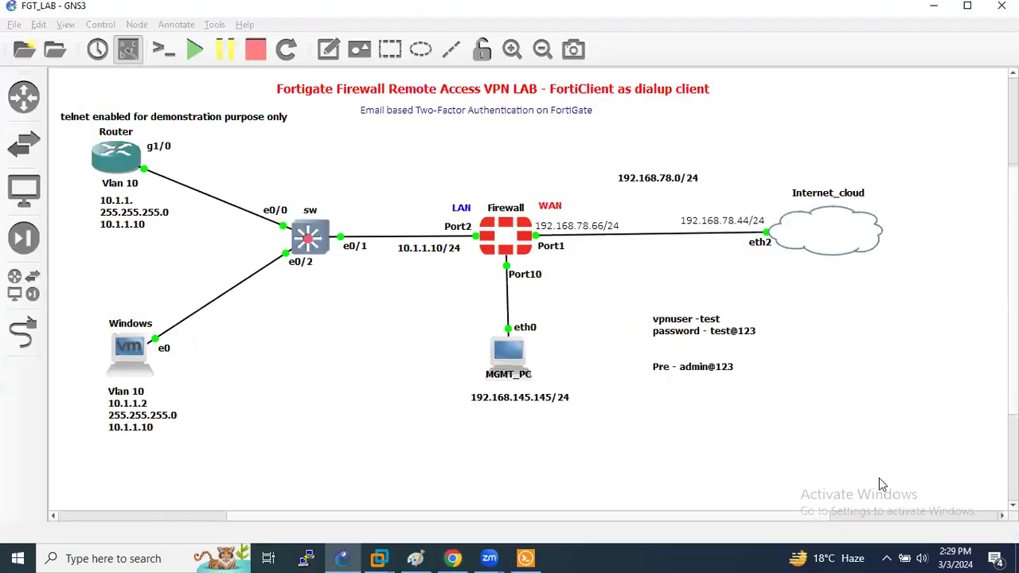
# Shift the VPN credentials note slightly left in GNS3 and return to the user wizard.
pyautogui.moveTo(681, 342); pyautogui.dragTo(671, 341)
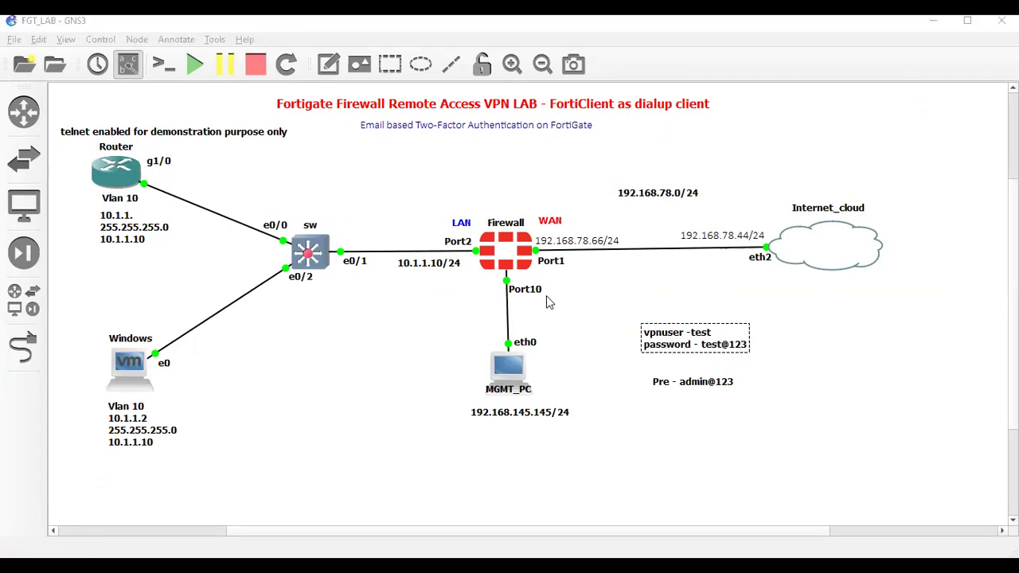
pyautogui.hotkey('alt', 'Tab')
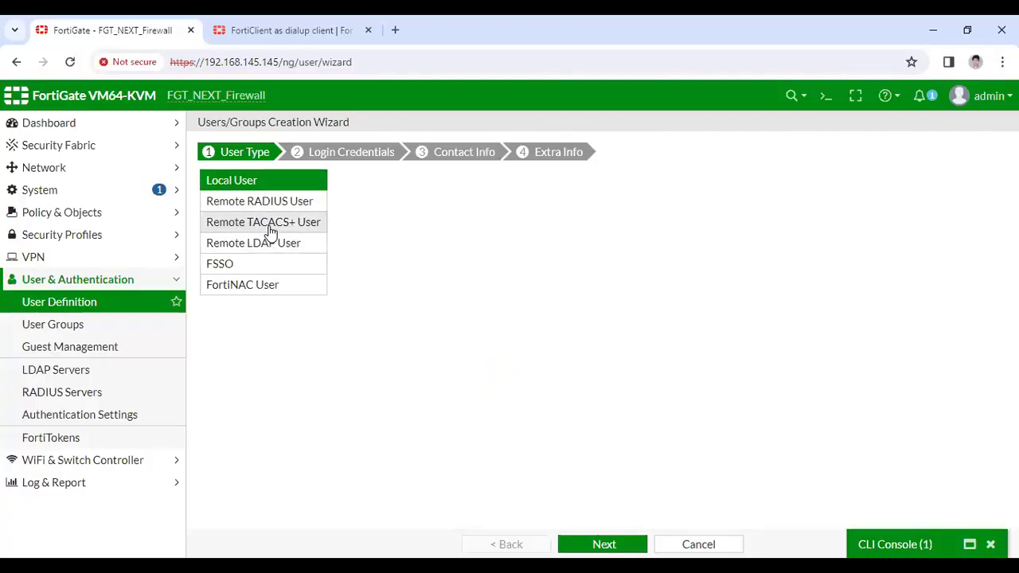
# Create a Local User named test with a password, skipping contact and extra info.
pyautogui.click(269, 204)
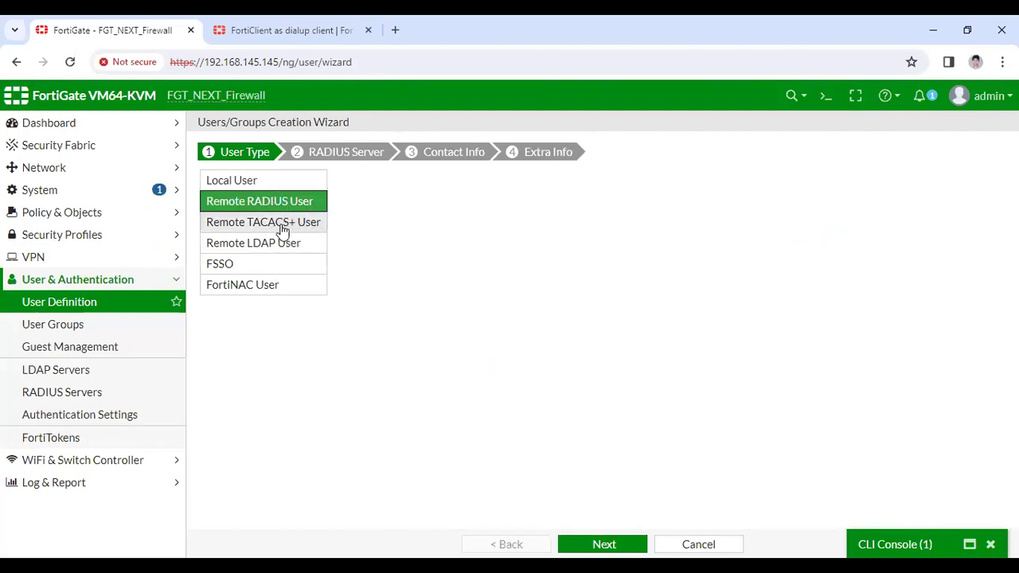
pyautogui.click(239, 226)
pyautogui.click(244, 250)
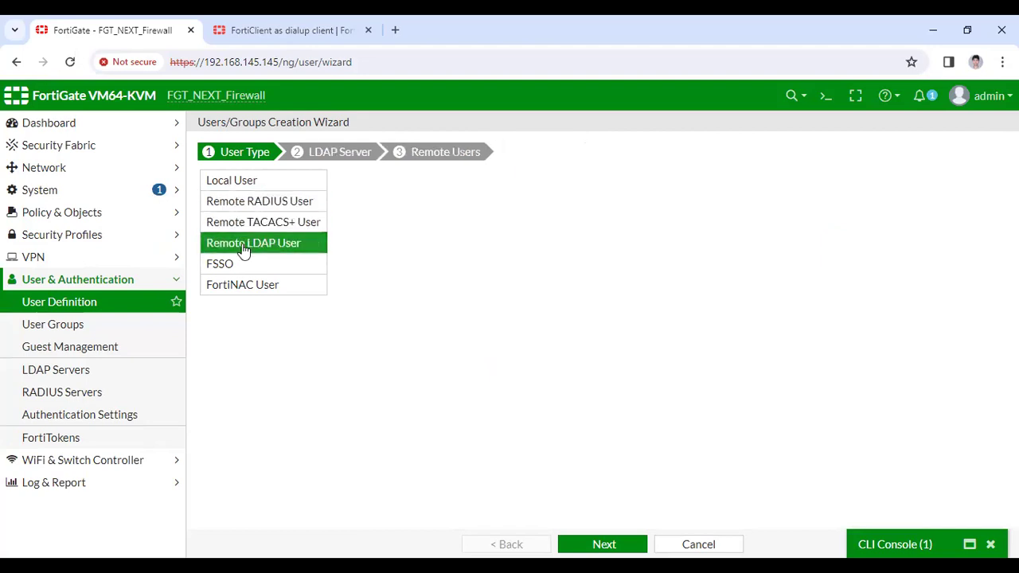
pyautogui.click(245, 186)
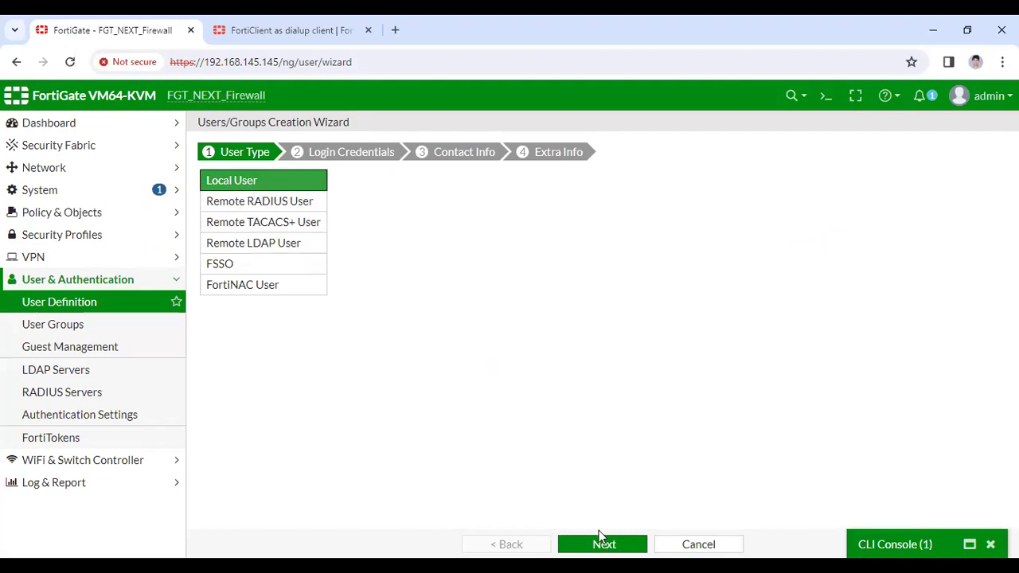
pyautogui.click(604, 544)
pyautogui.click(364, 178)
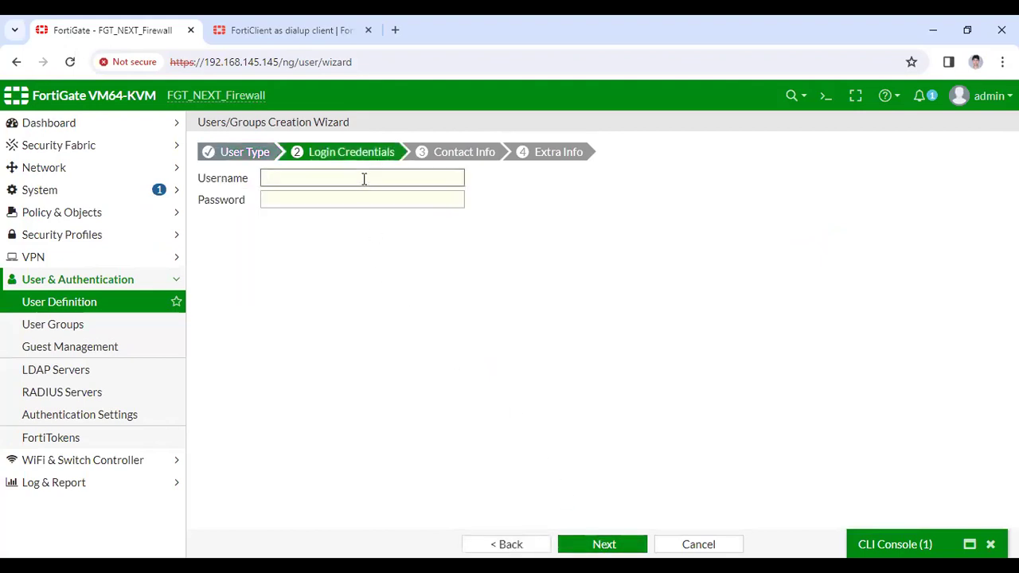
pyautogui.press('Tab')
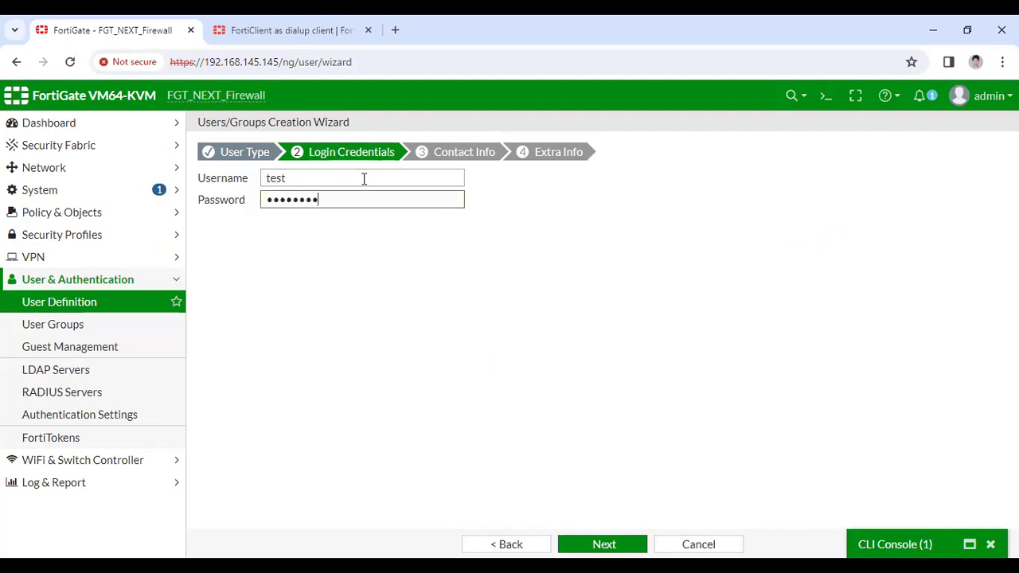
pyautogui.click(606, 544)
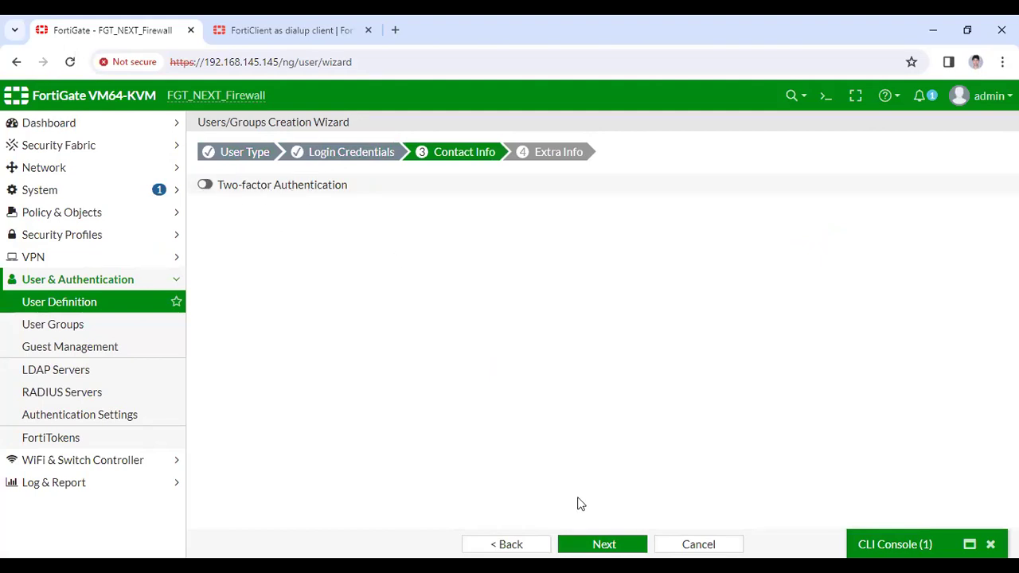
pyautogui.click(603, 544)
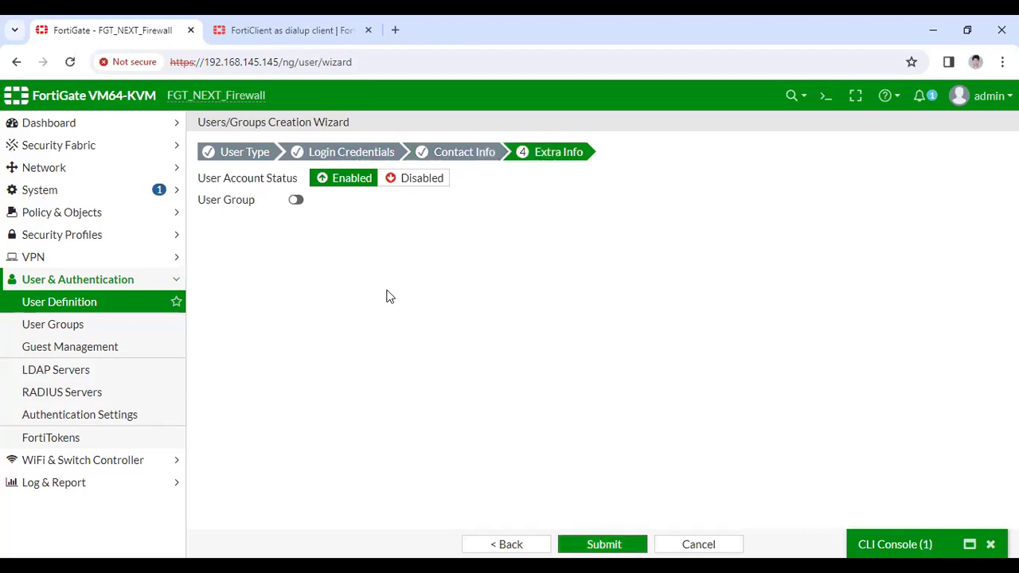
pyautogui.click(603, 543)
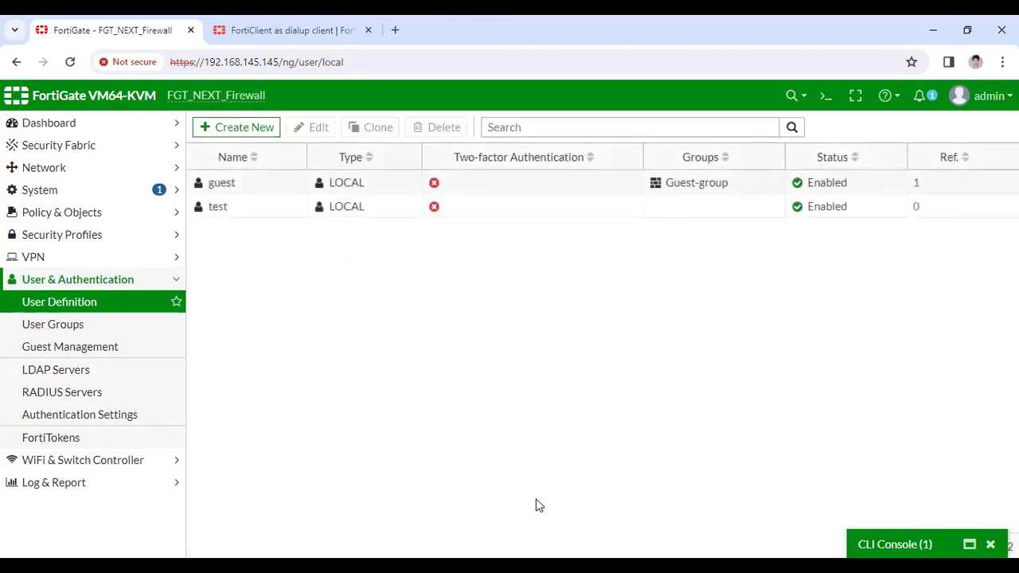
# Create the Firewall group Fortivpn_Group with member test.
pyautogui.click(49, 325)
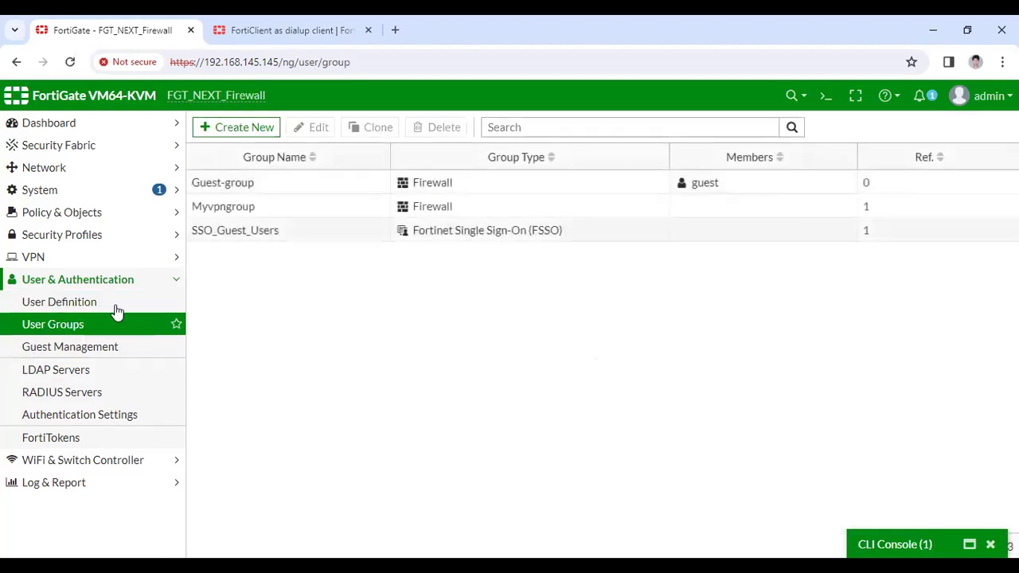
pyautogui.click(236, 128)
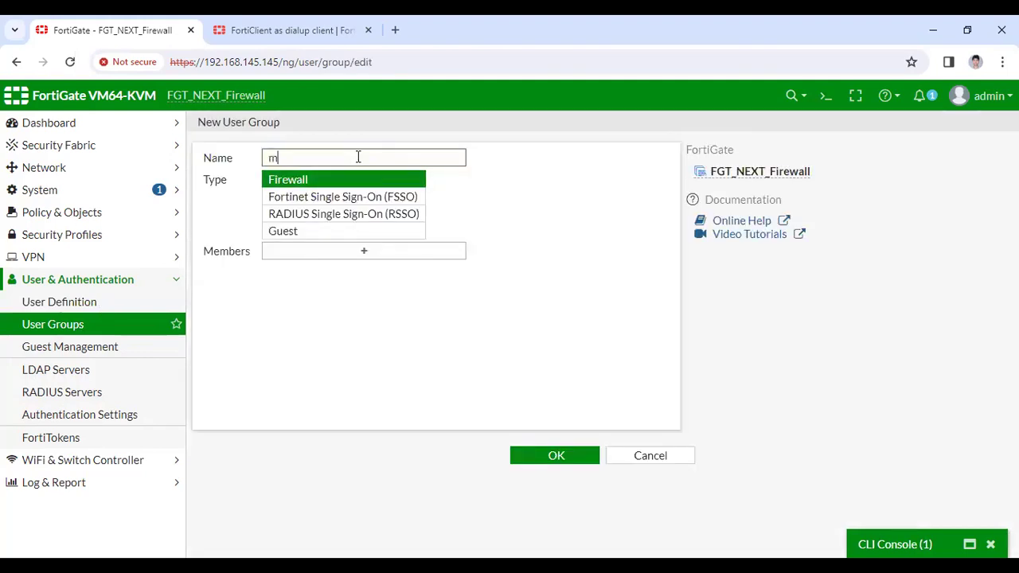
pyautogui.press('BackSpace')
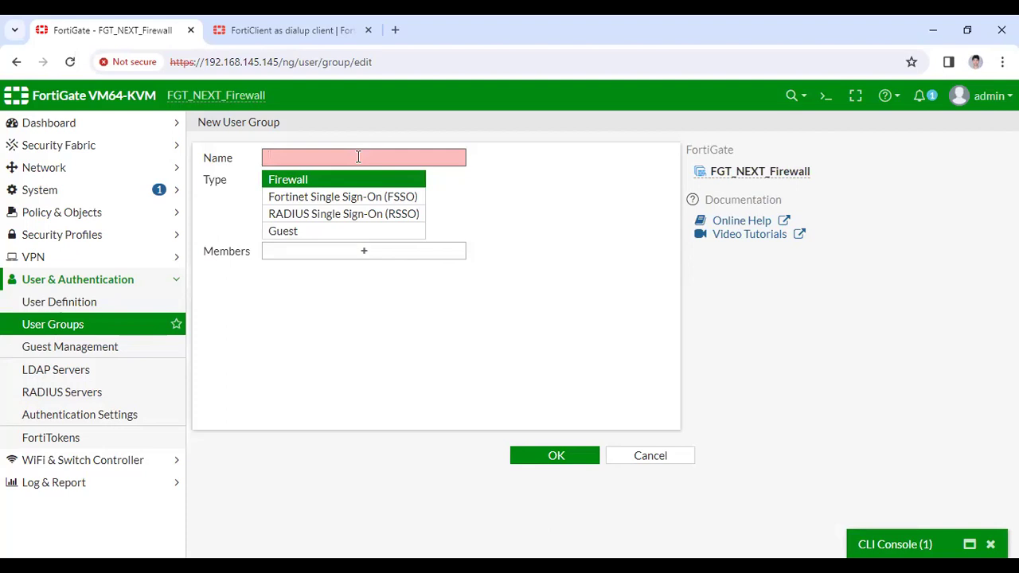
pyautogui.write('Fortivpn_Group')
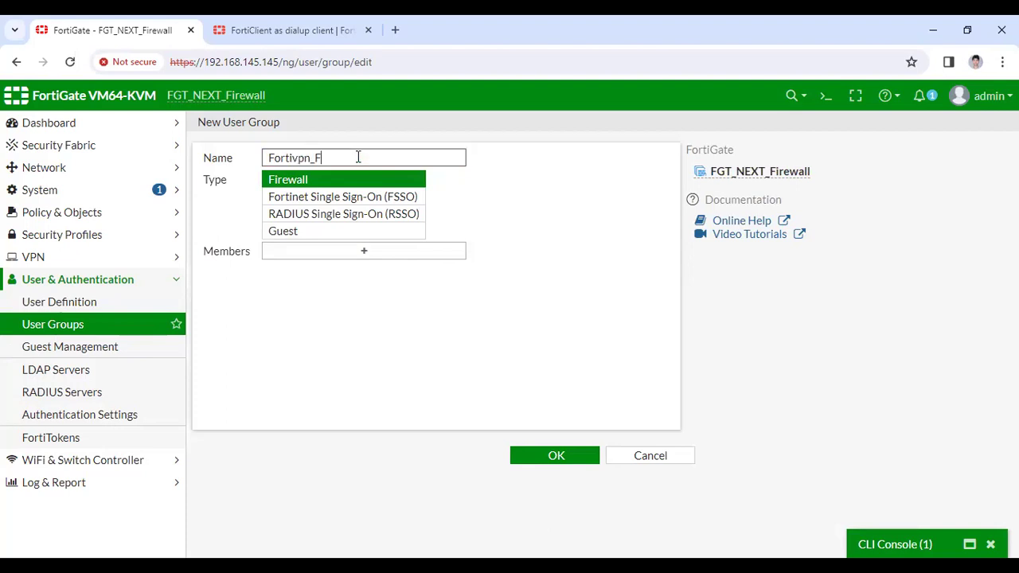
pyautogui.click(347, 253)
pyautogui.click(716, 253)
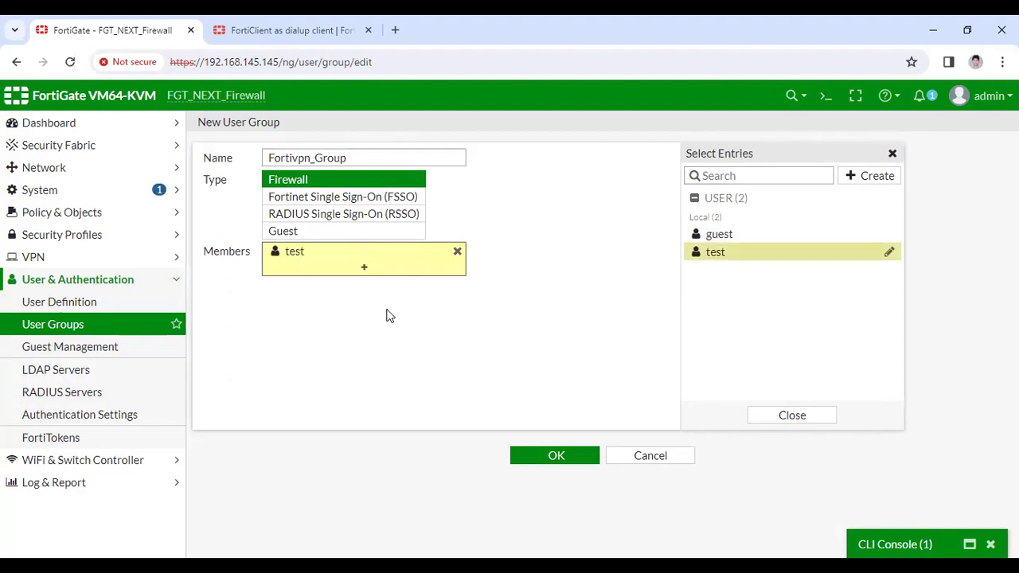
pyautogui.click(567, 460)
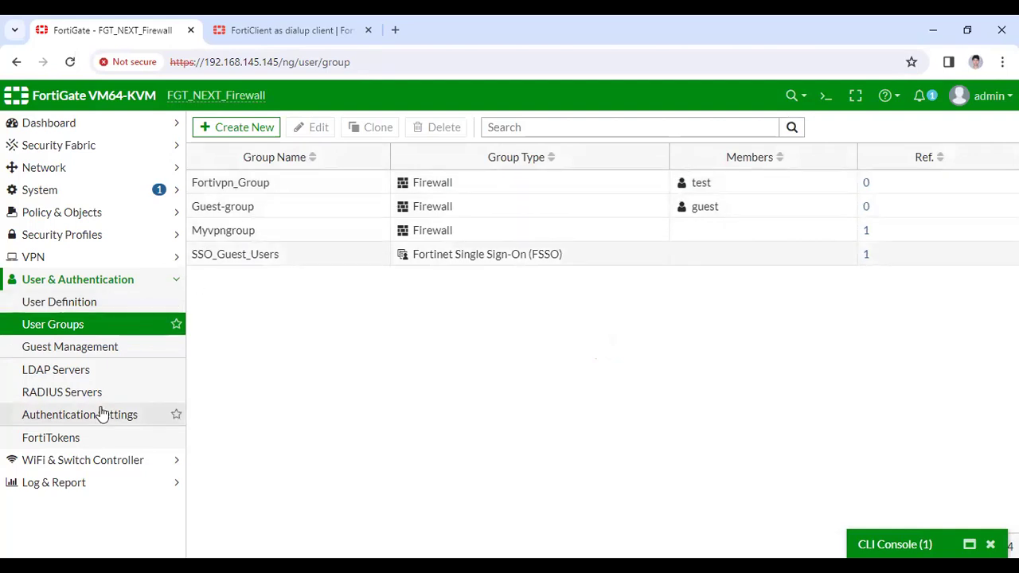
pyautogui.click(72, 261)
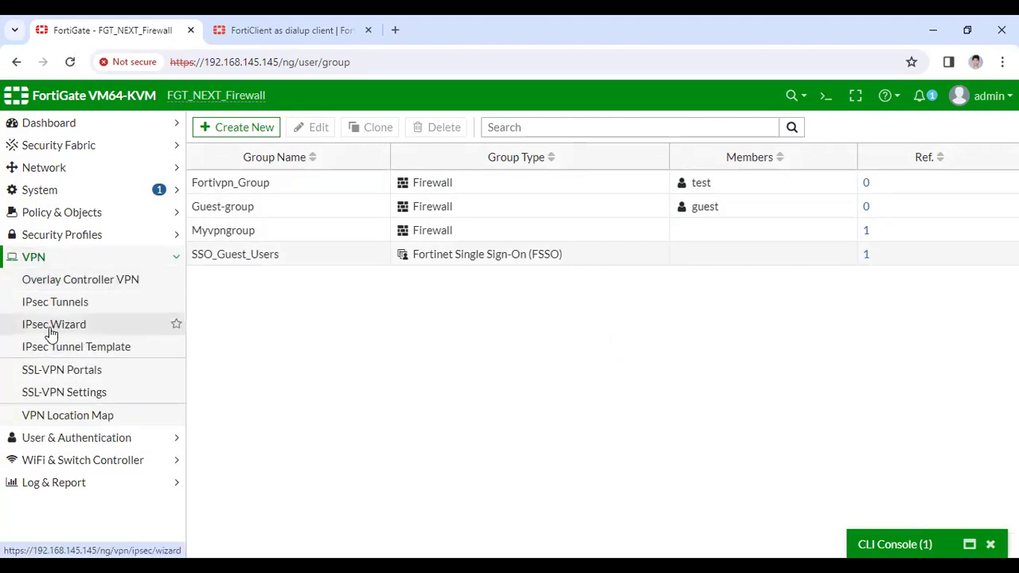
# Start an IPsec Wizard VPN named Remote_Fortivpn as Remote Access, client-based FortiClient.
pyautogui.click(83, 330)
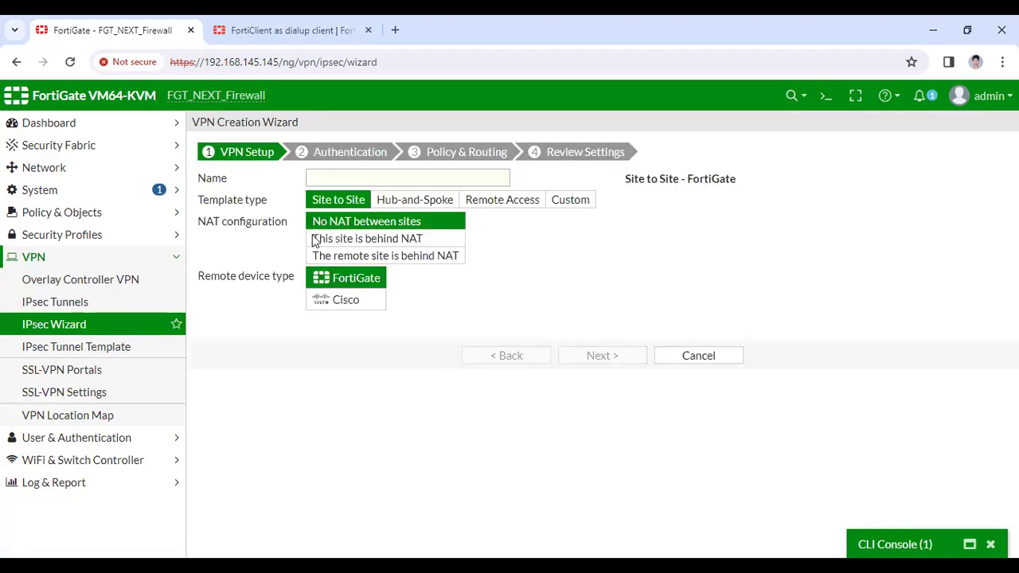
pyautogui.click(345, 176)
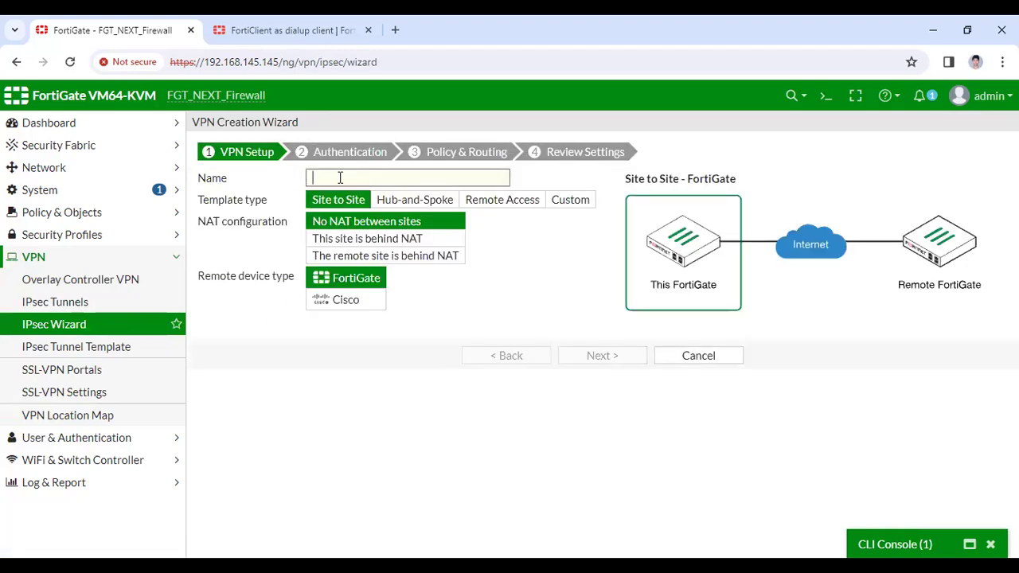
pyautogui.write('Remote_Fortivpn')
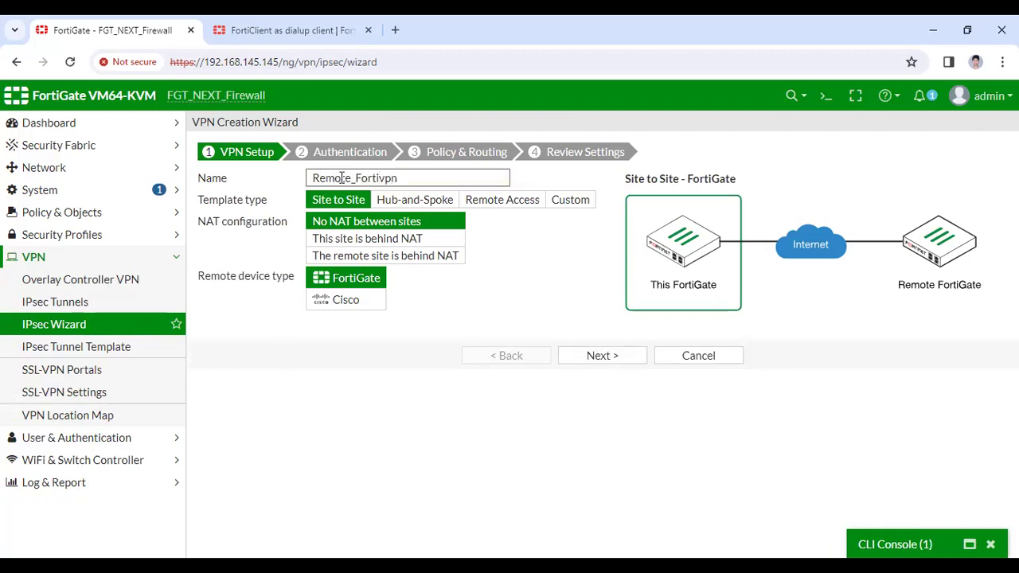
pyautogui.click(503, 202)
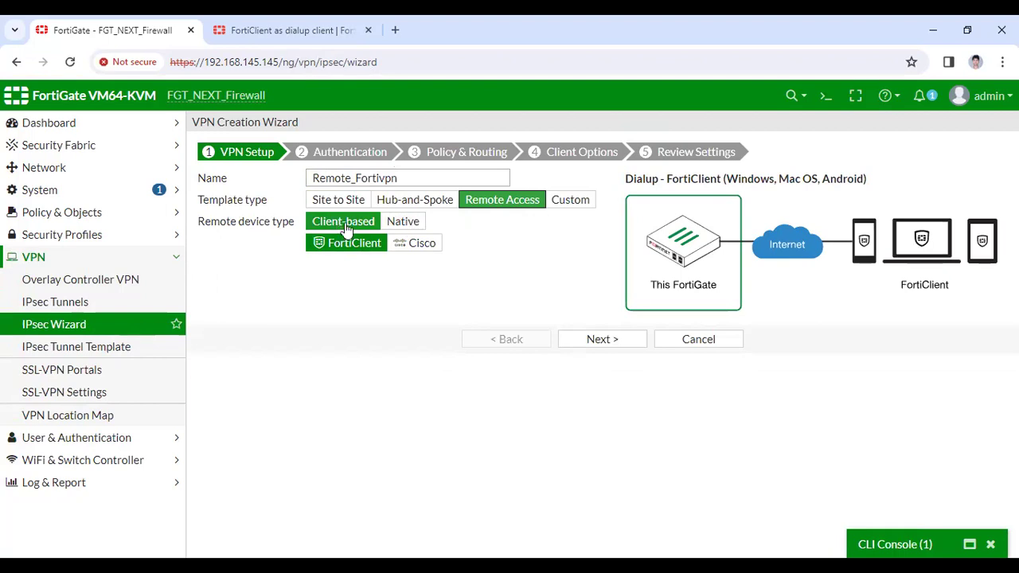
pyautogui.click(408, 227)
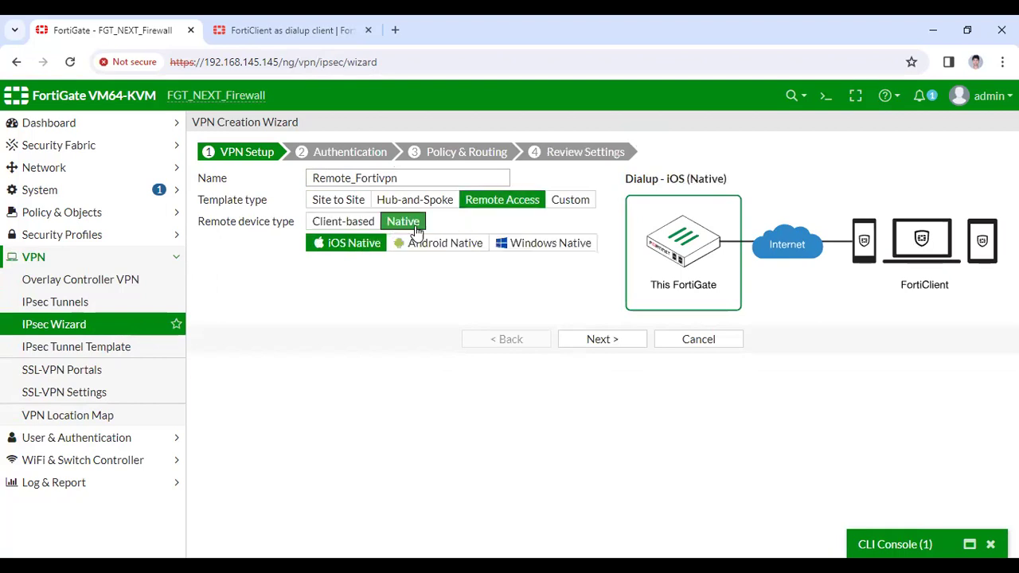
pyautogui.click(542, 248)
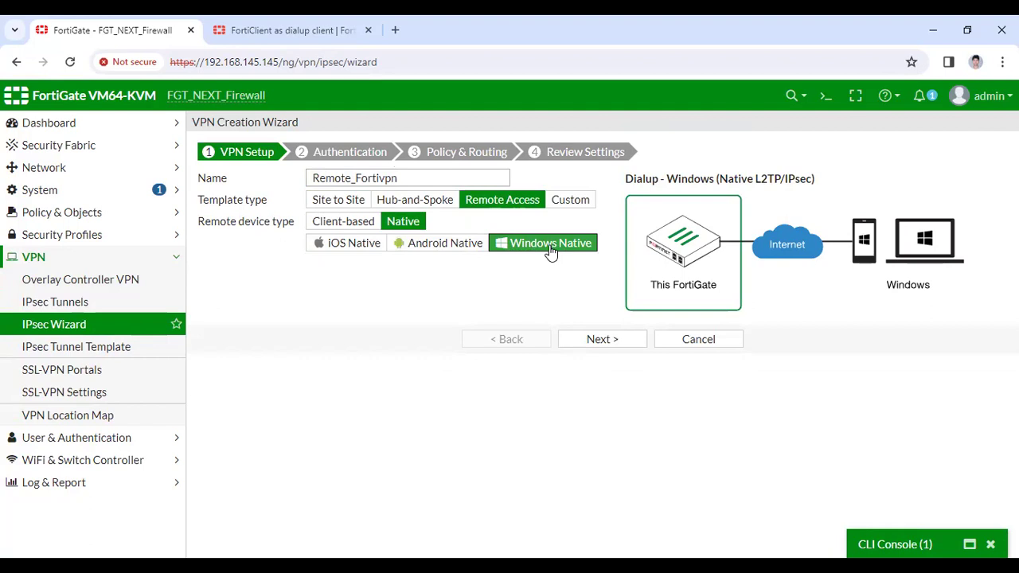
pyautogui.click(326, 228)
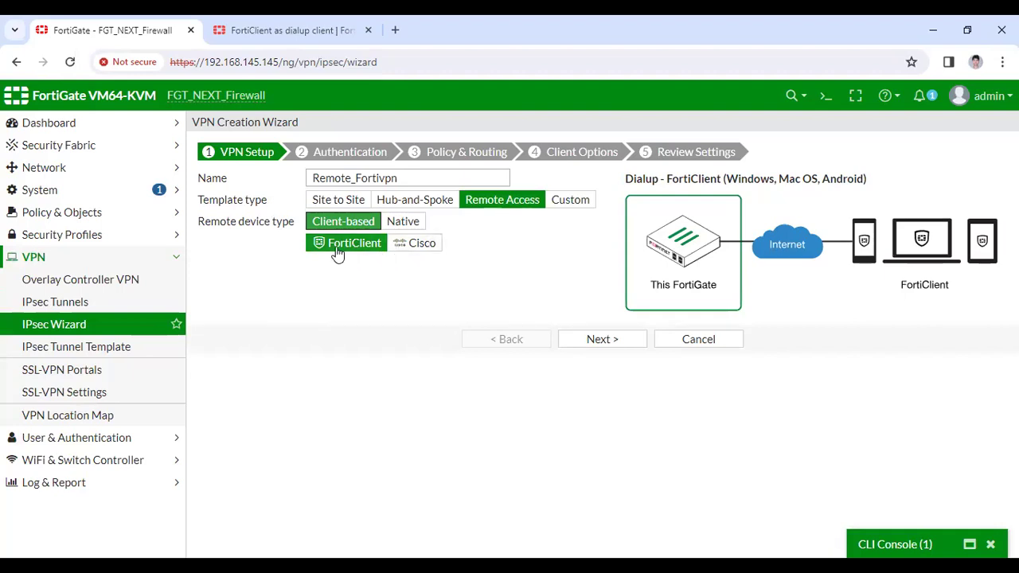
pyautogui.click(603, 340)
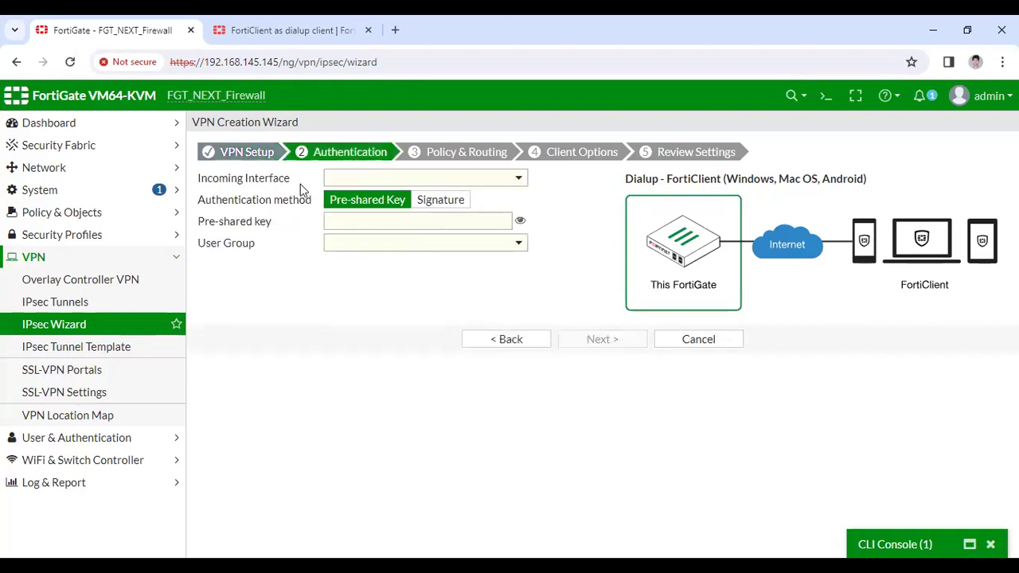
# Set port1 (192.168.78.66/24) as incoming interface, then switch to the GNS3 topology.
pyautogui.click(368, 183)
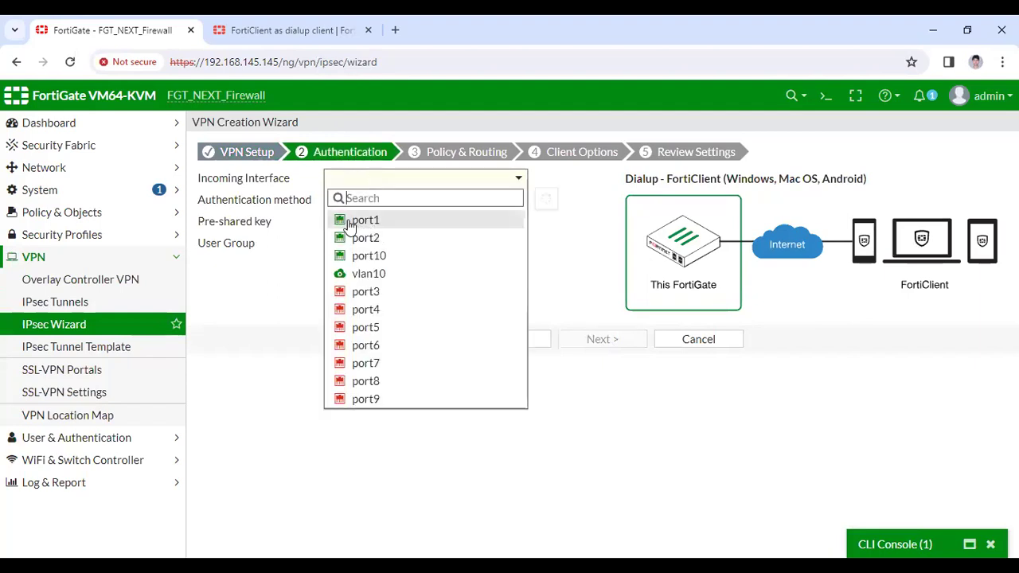
pyautogui.moveTo(362, 227)
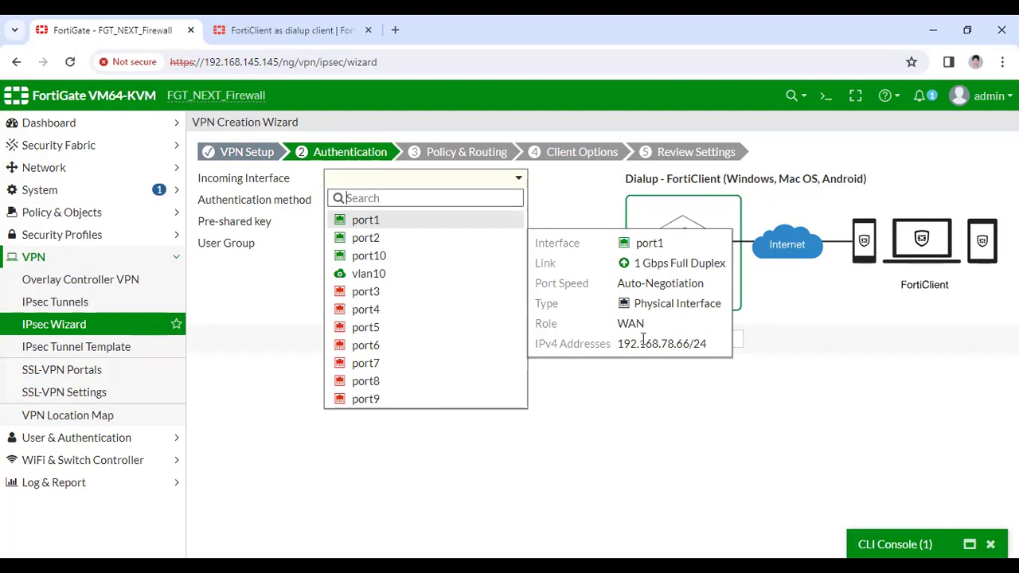
pyautogui.moveTo(617, 353); pyautogui.dragTo(711, 348)
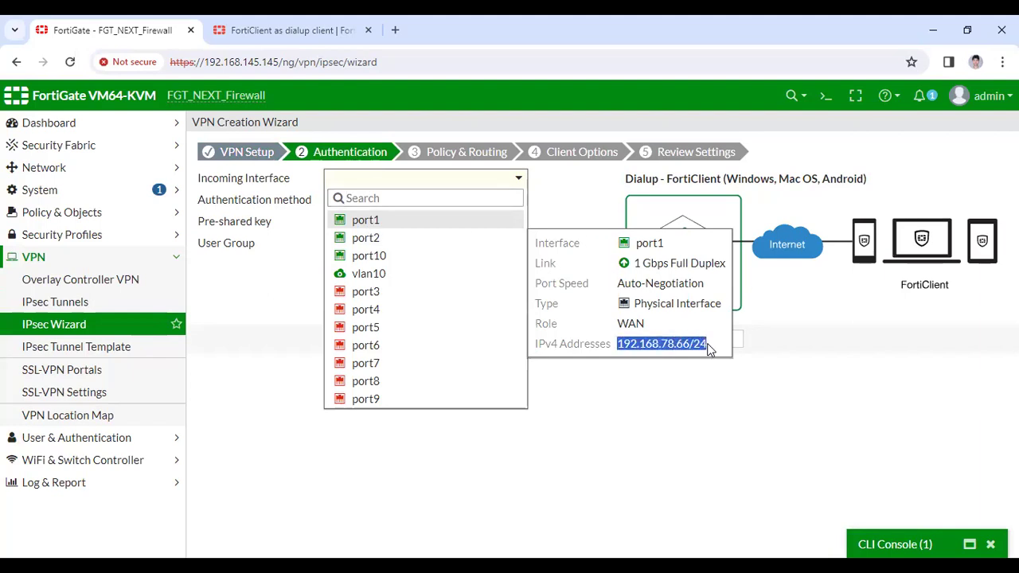
pyautogui.click(403, 221)
pyautogui.click(369, 221)
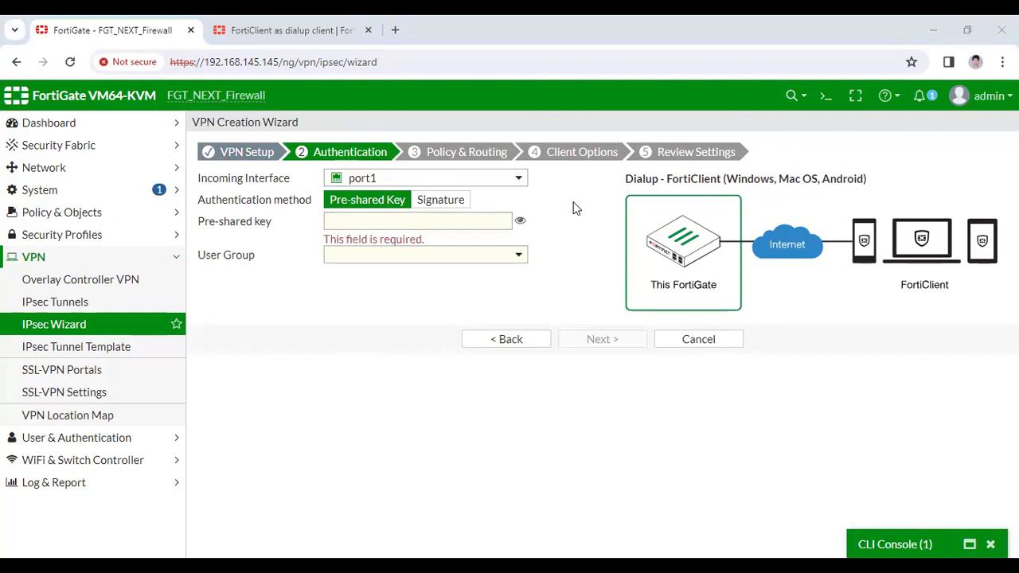
pyautogui.hotkey('alt', 'Tab')
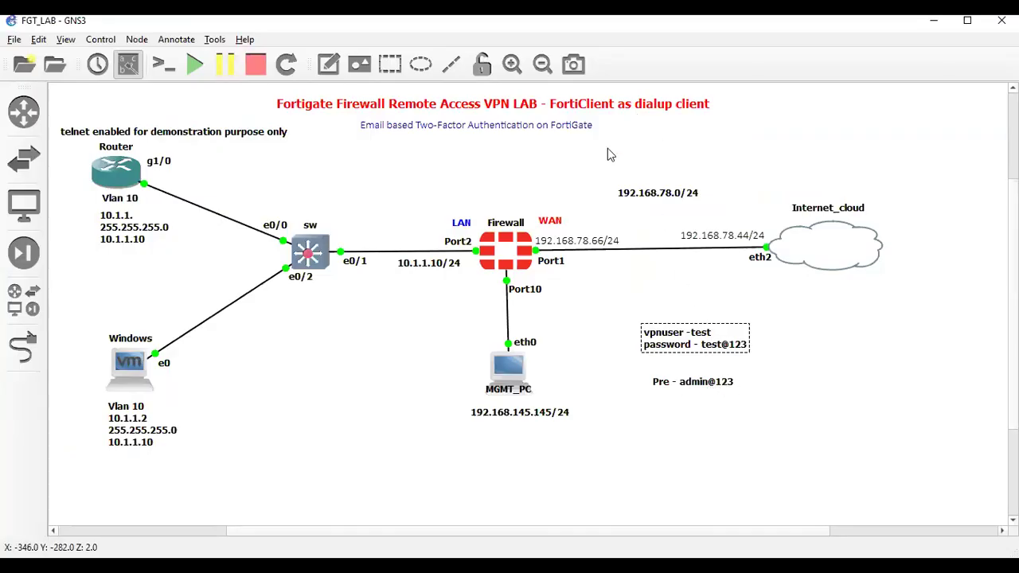
# Back in the wizard, enter the pre-shared key from the lab notes and reveal it.
pyautogui.hotkey('alt', 'Tab')
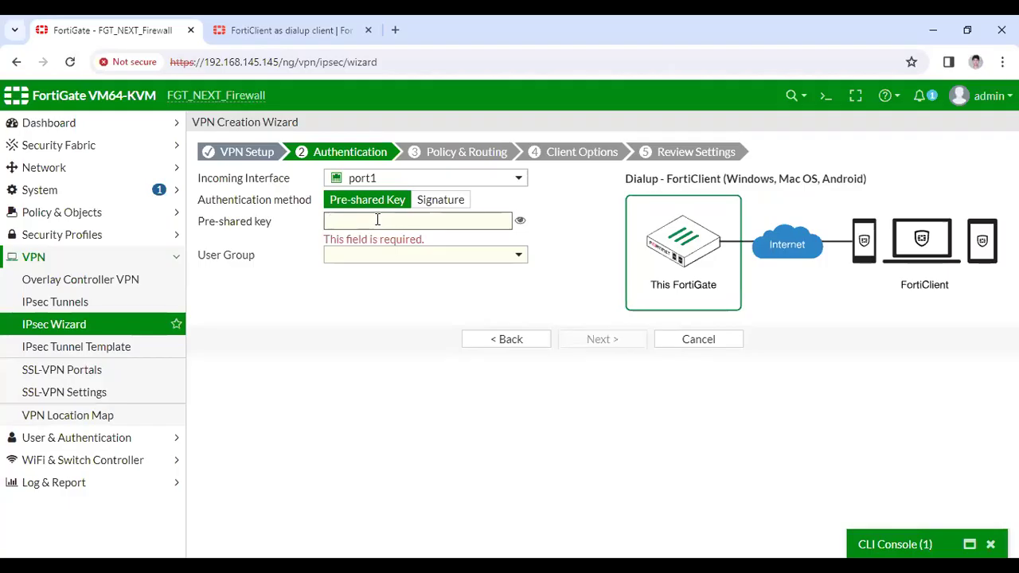
pyautogui.click(520, 220)
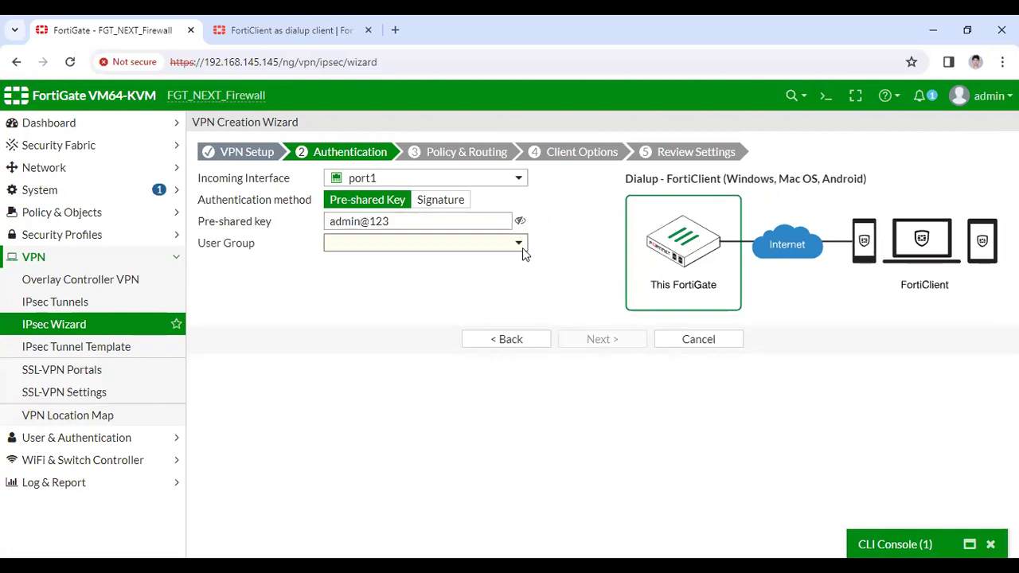
# Choose Fortivpn_Group as the user group and advance to Policy & Routing.
pyautogui.click(518, 242)
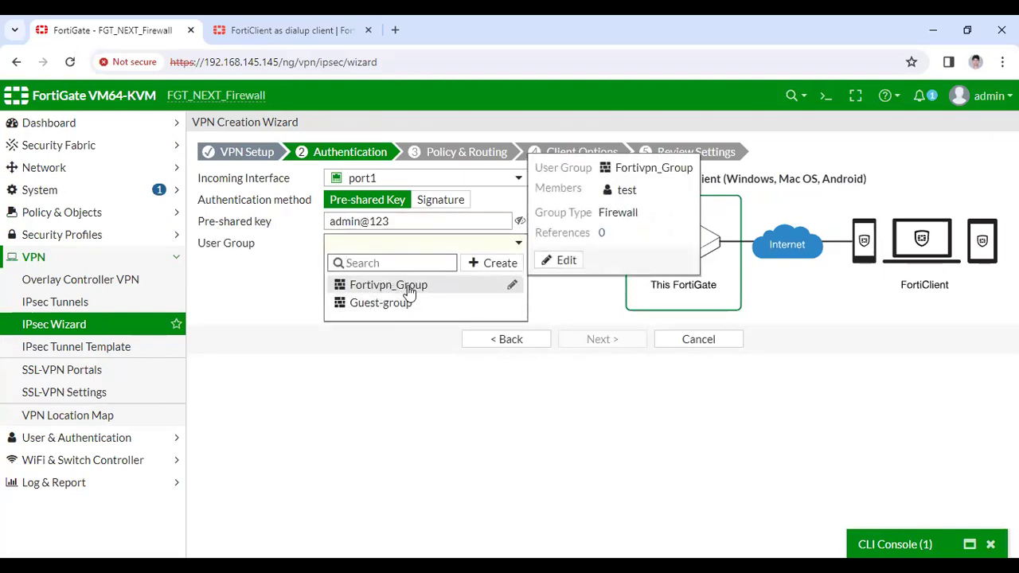
pyautogui.click(410, 288)
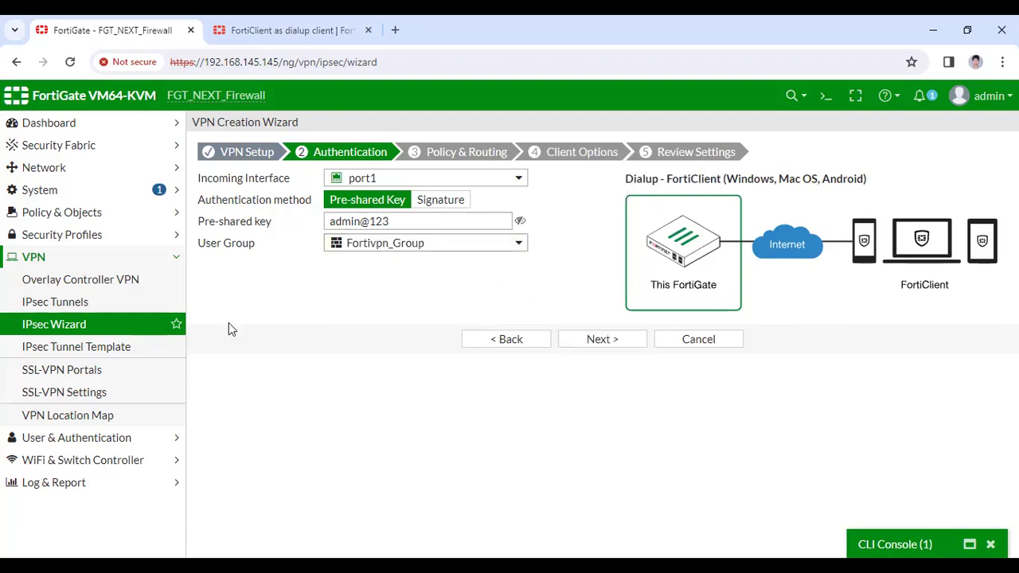
pyautogui.click(598, 339)
pyautogui.click(438, 180)
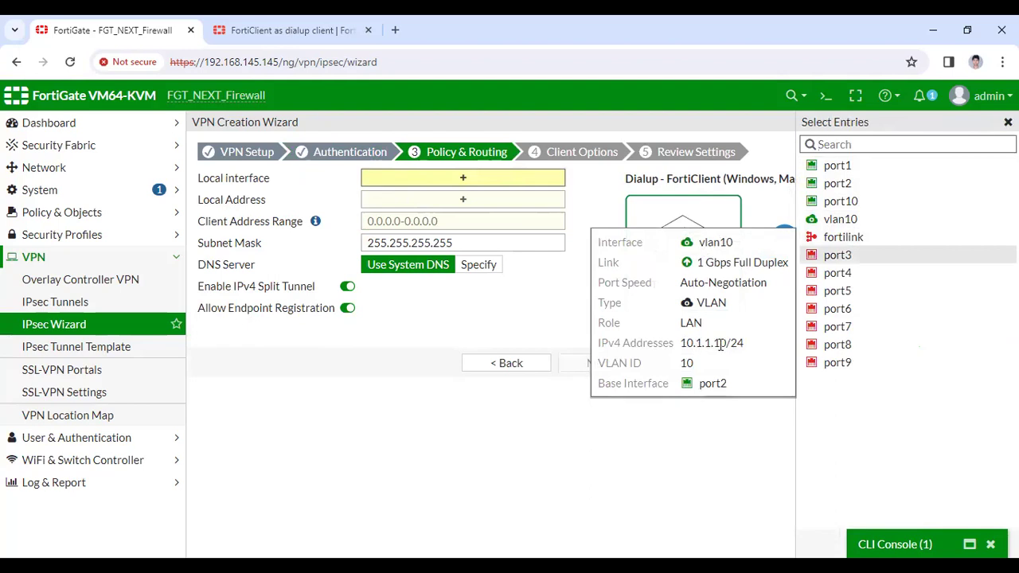
# Use vlan10 (10.1.1.10/24) as local interface and LAN_Network (10.1.1.0/24) as local address.
pyautogui.moveTo(743, 343); pyautogui.dragTo(709, 348)
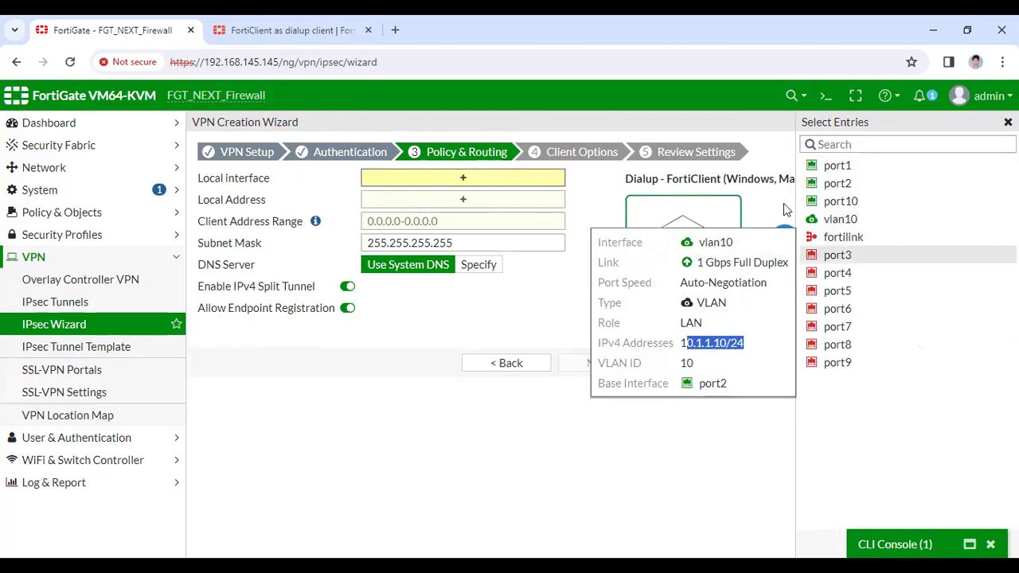
pyautogui.click(840, 219)
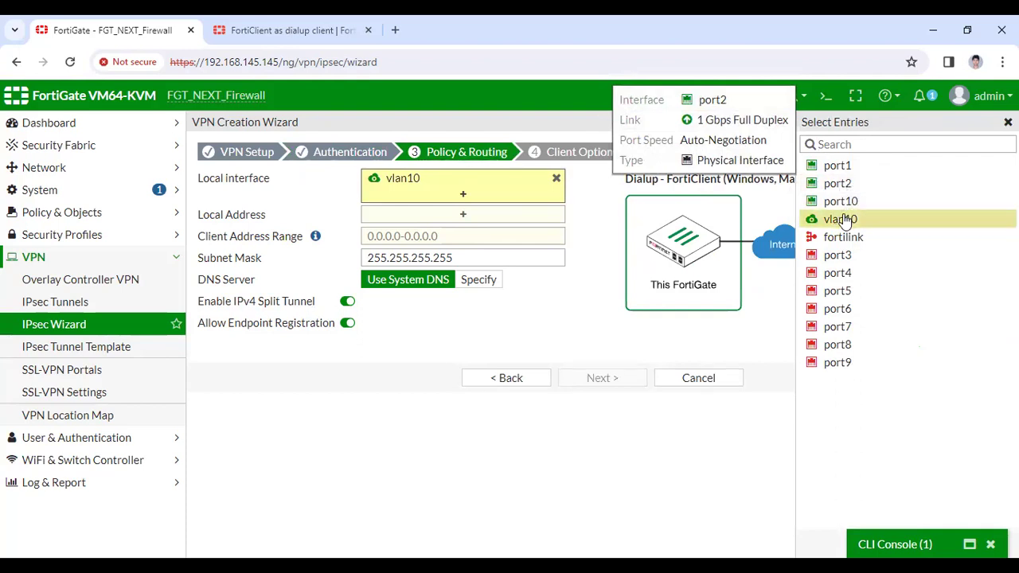
pyautogui.moveTo(852, 225)
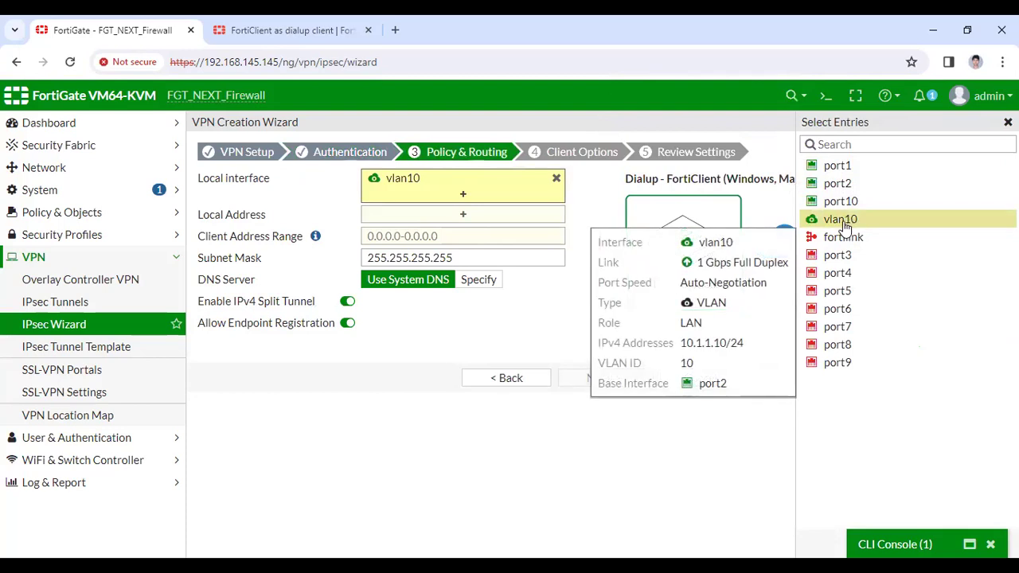
pyautogui.click(440, 215)
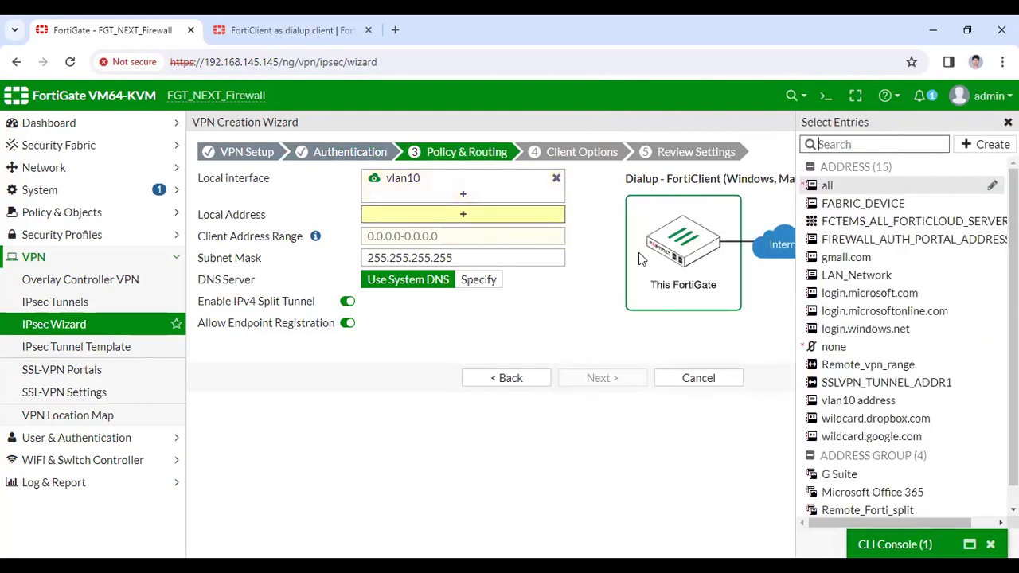
pyautogui.moveTo(853, 277)
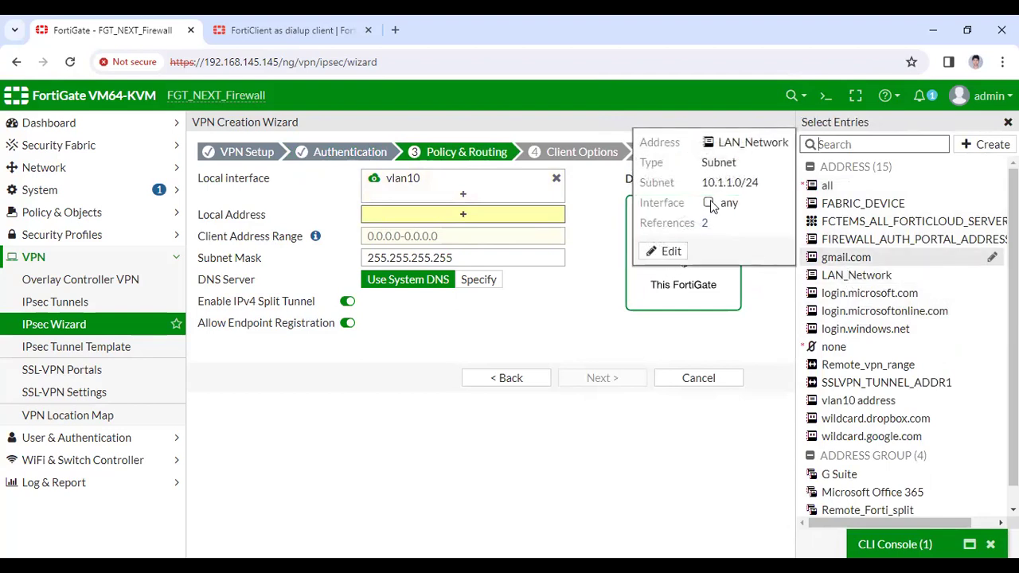
pyautogui.moveTo(757, 183); pyautogui.dragTo(704, 183)
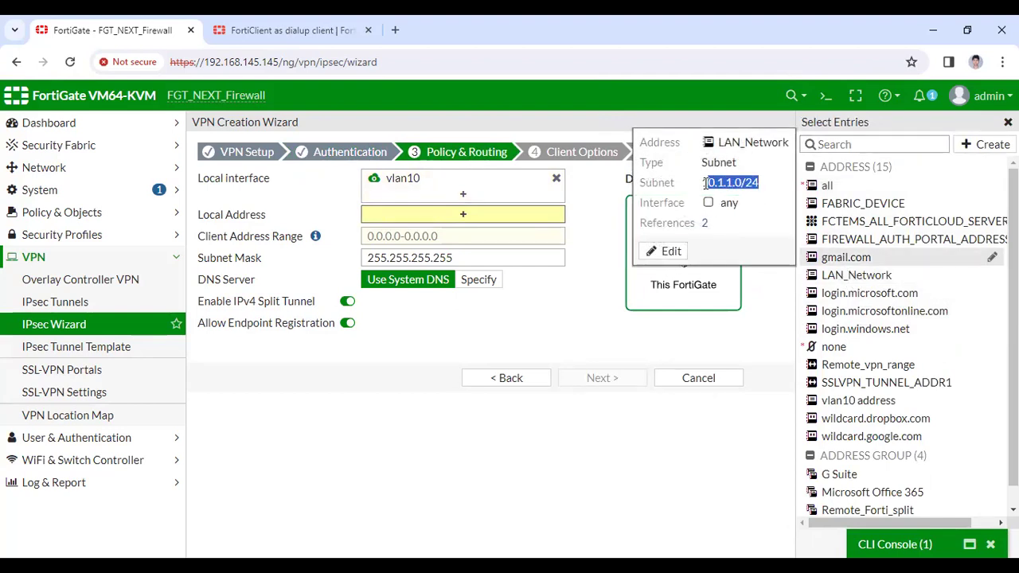
pyautogui.click(829, 276)
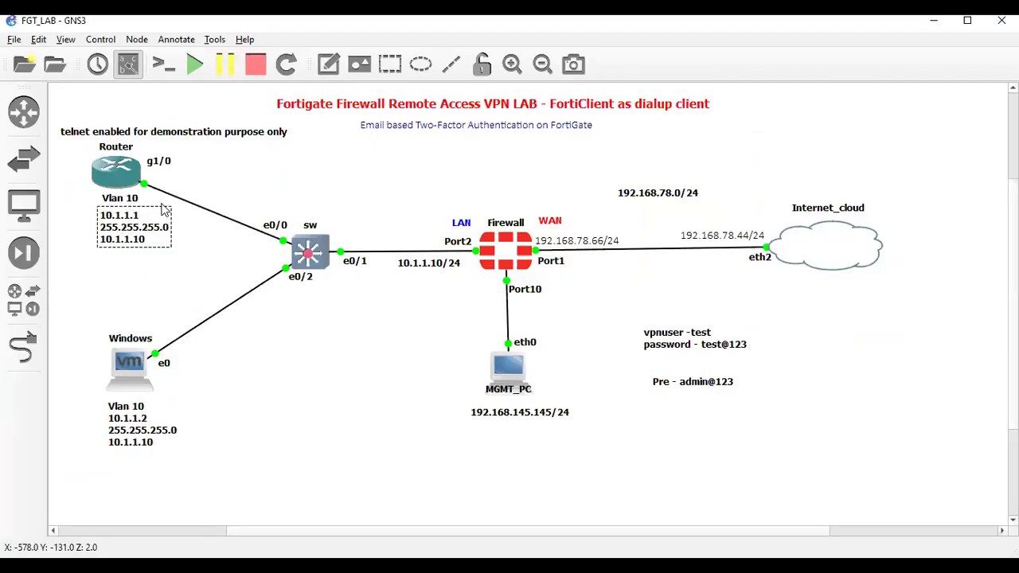
# Add a 10.1.1.0/24 text note near the switch–firewall link in GNS3.
pyautogui.click(238, 169)
pyautogui.click(328, 64)
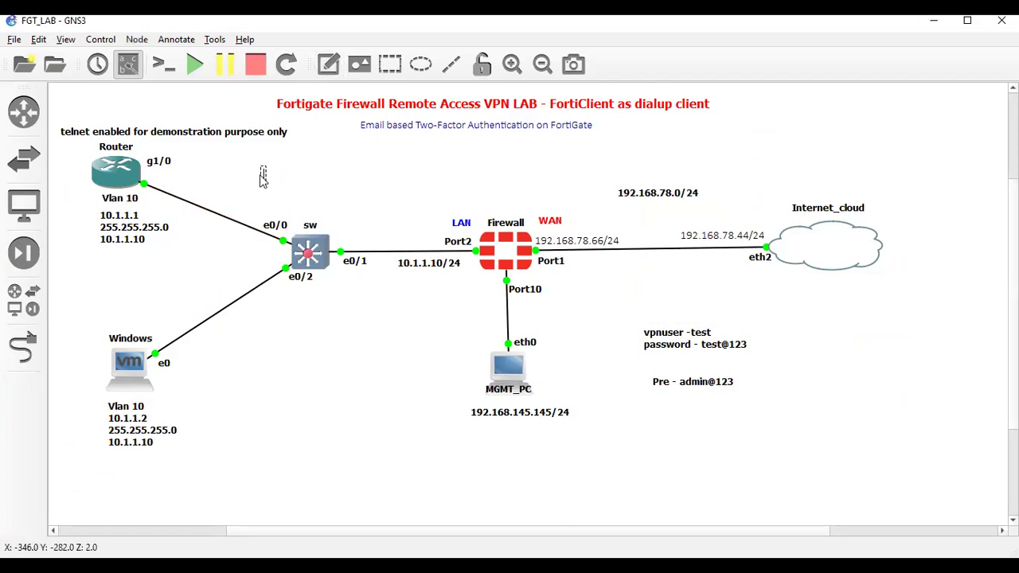
pyautogui.click(262, 177)
pyautogui.write('10.1.1.0')
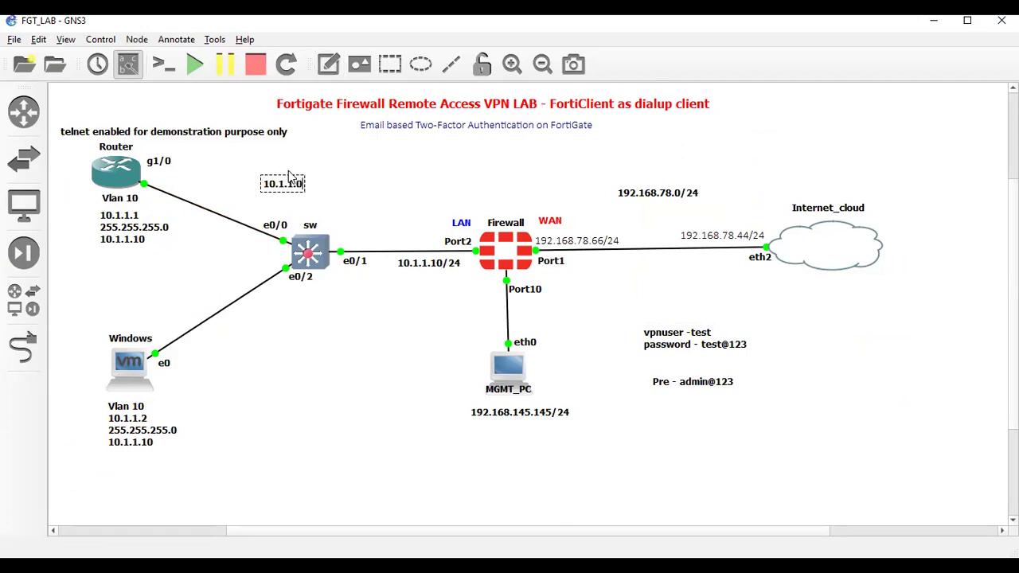
pyautogui.write('/24')
pyautogui.click(327, 326)
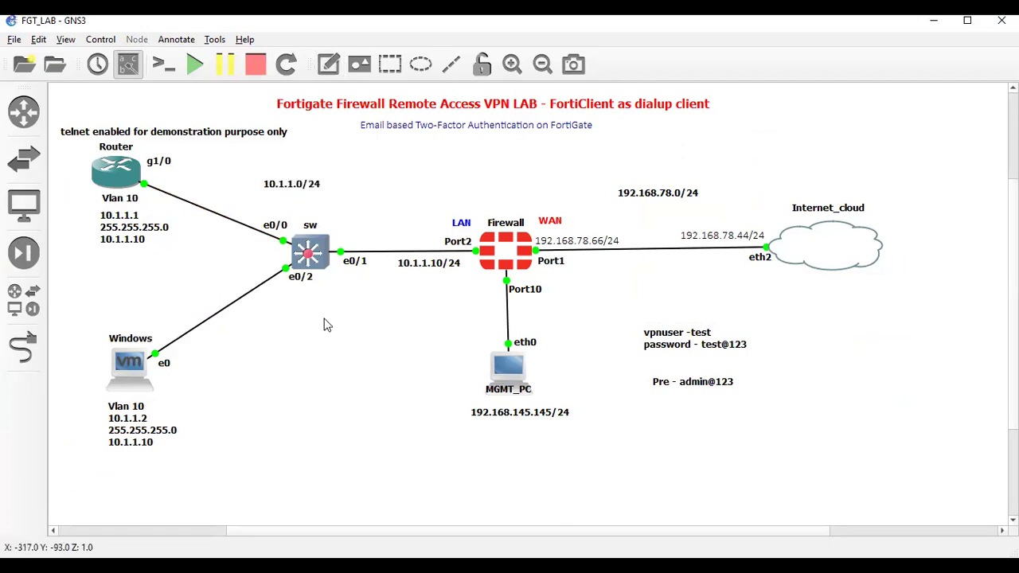
pyautogui.moveTo(299, 185); pyautogui.dragTo(344, 191)
# Delete that note, move the 10.1.1.10/24 label above the link, and enter range 100.1.1.1-100.1.1.5.
pyautogui.moveTo(439, 279); pyautogui.dragTo(423, 284)
pyautogui.click(416, 328)
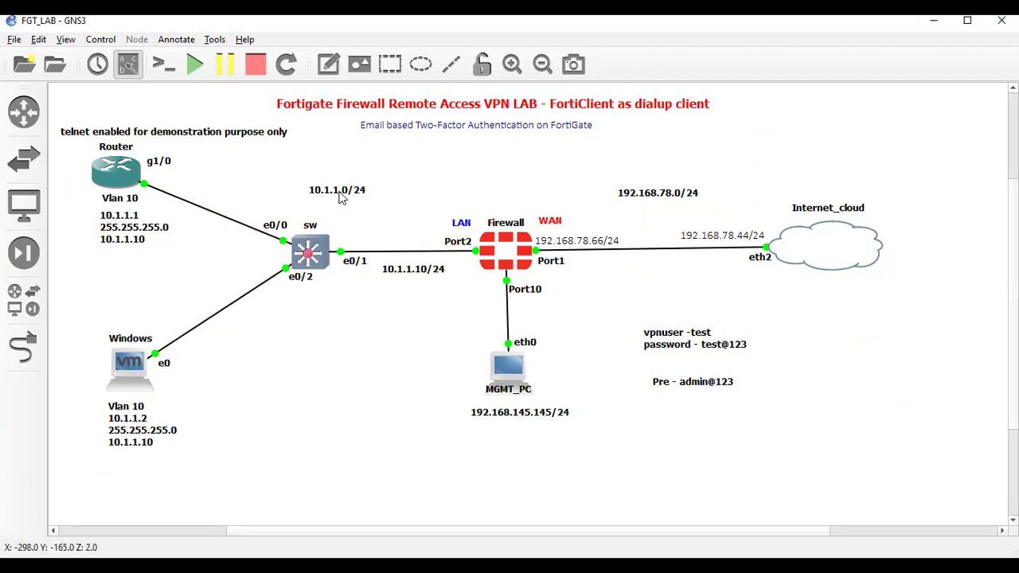
pyautogui.rightClick(341, 195)
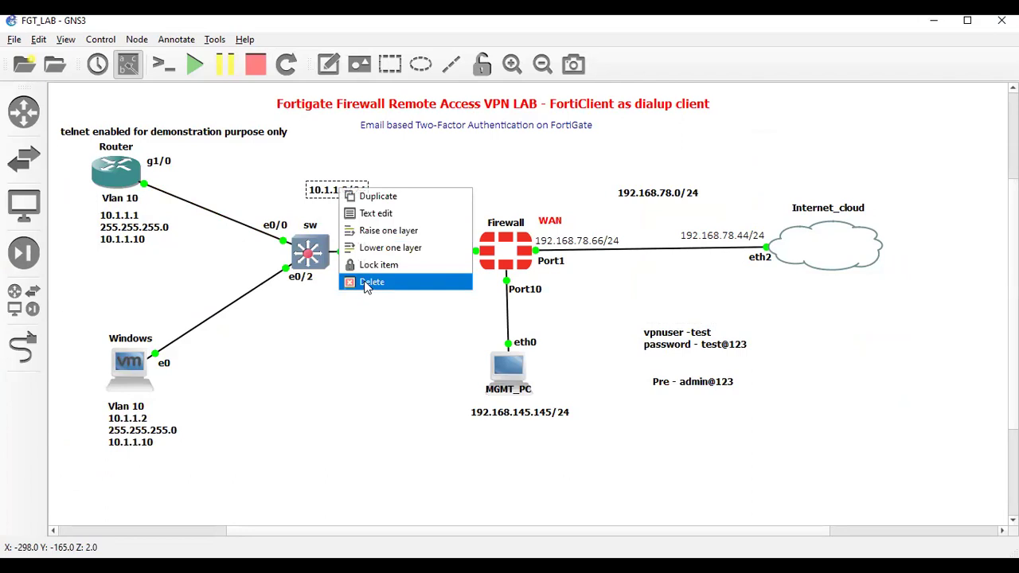
pyautogui.click(366, 282)
pyautogui.moveTo(402, 265); pyautogui.dragTo(379, 223)
pyautogui.click(391, 327)
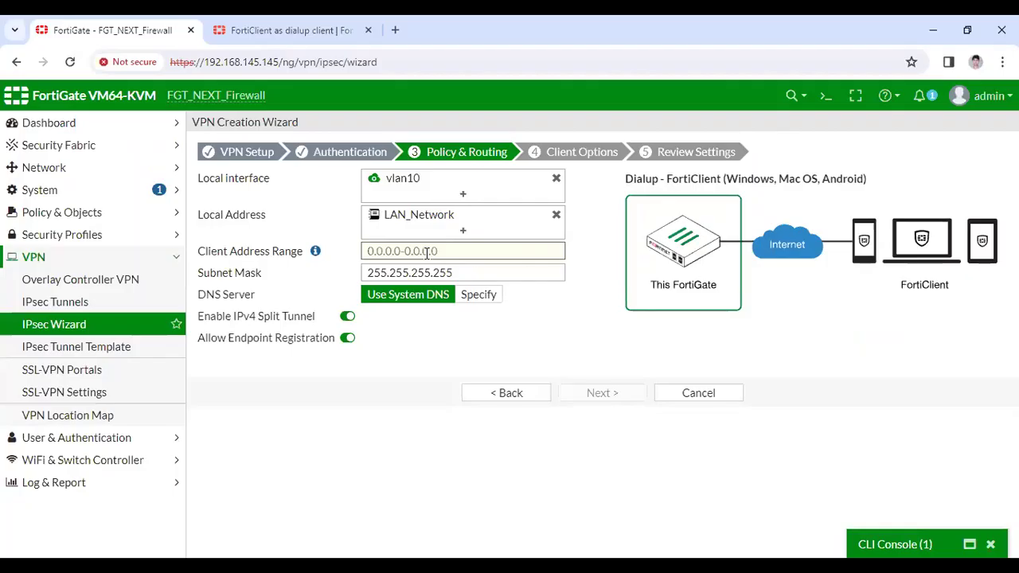
pyautogui.write('100.1.1.1')
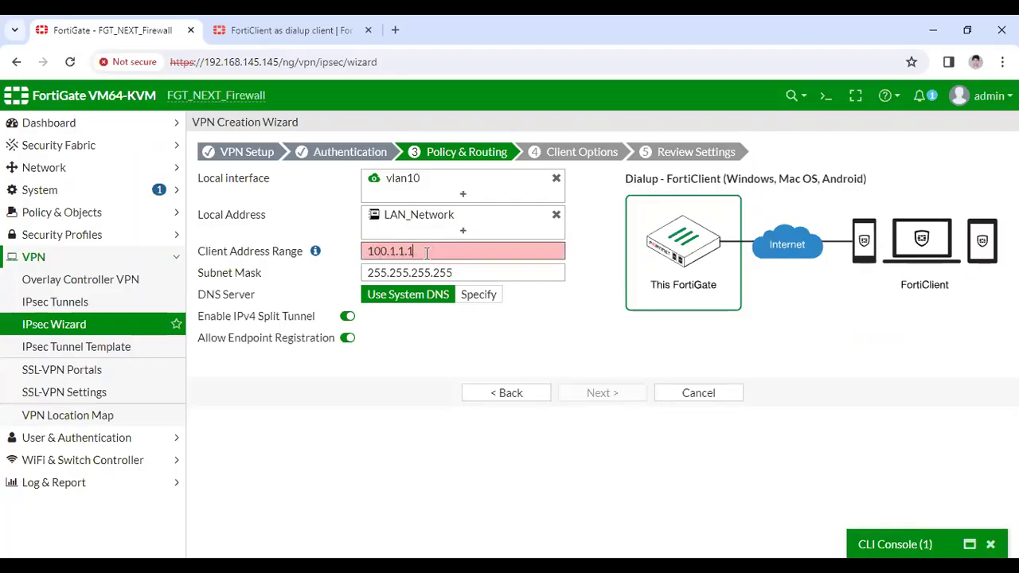
pyautogui.write('-100.1.1.5')
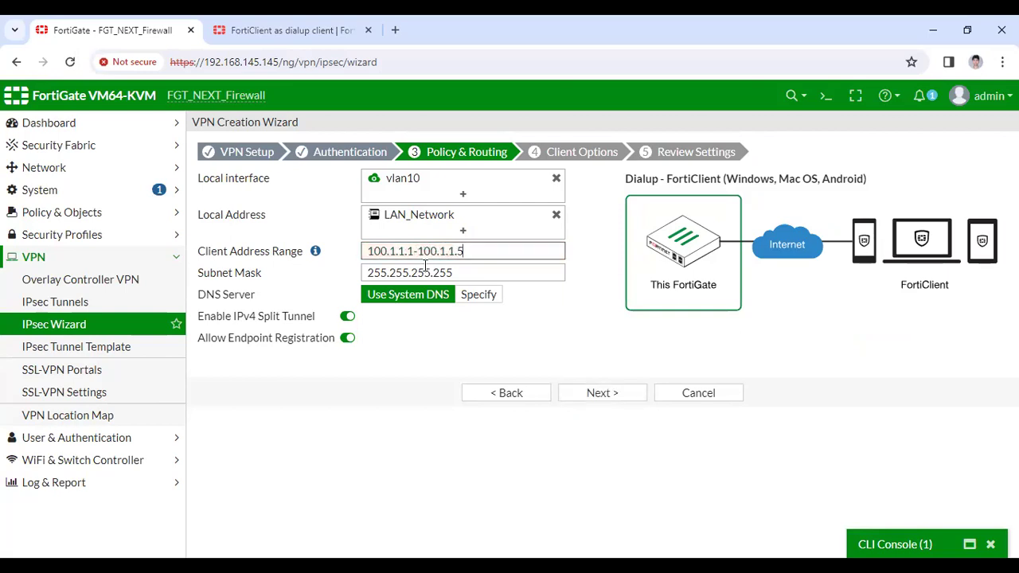
# Confirm client address range 100.1.1.1-100.1.1.5 and keep Use System DNS.
pyautogui.click(553, 309)
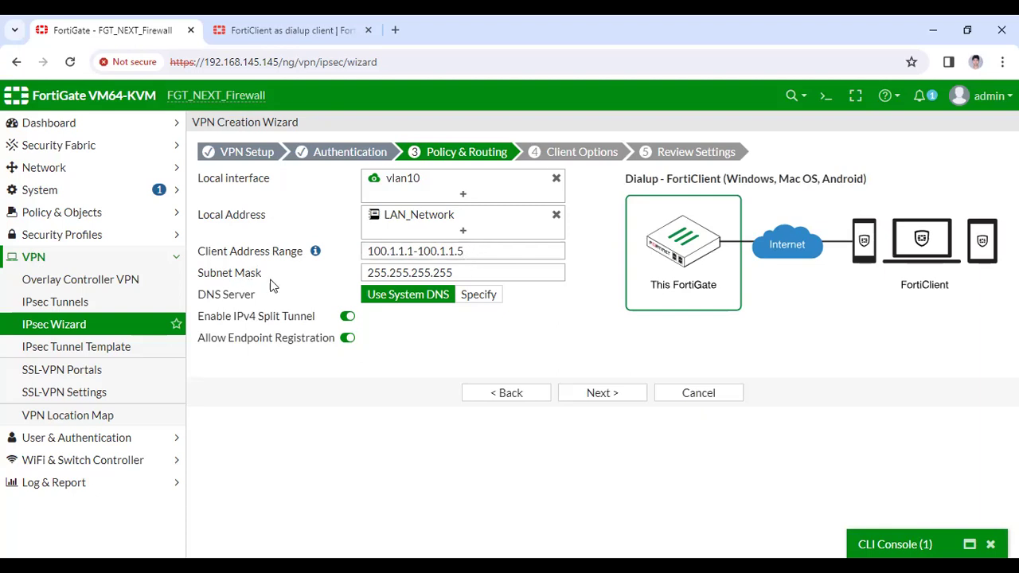
pyautogui.moveTo(466, 273); pyautogui.dragTo(402, 273)
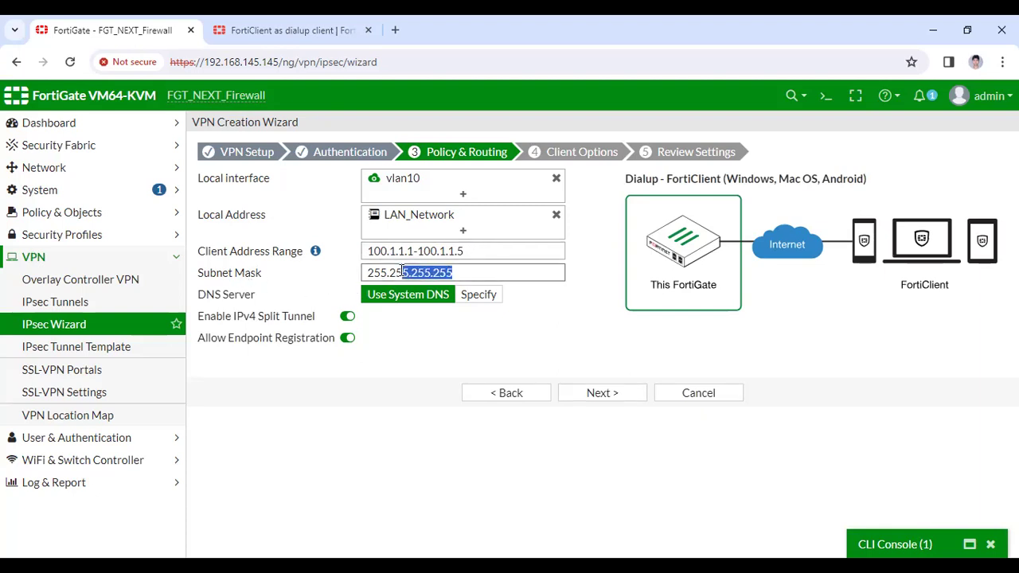
pyautogui.click(470, 330)
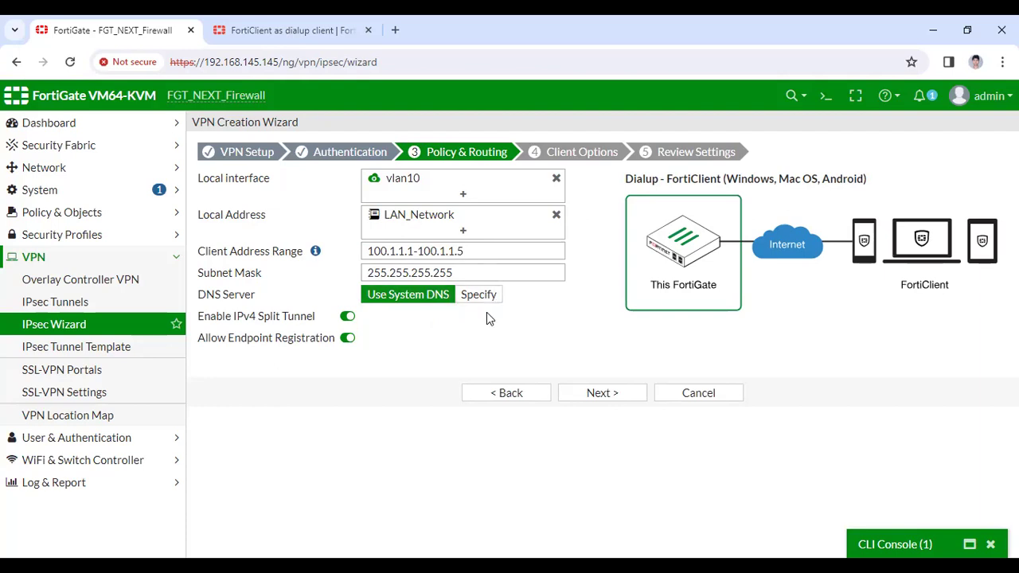
pyautogui.click(482, 300)
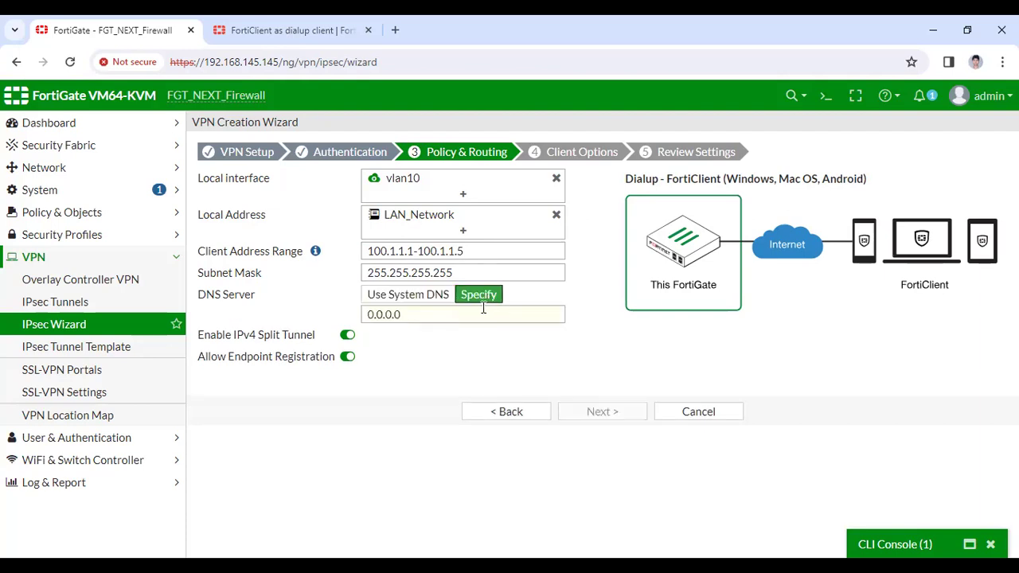
pyautogui.click(402, 294)
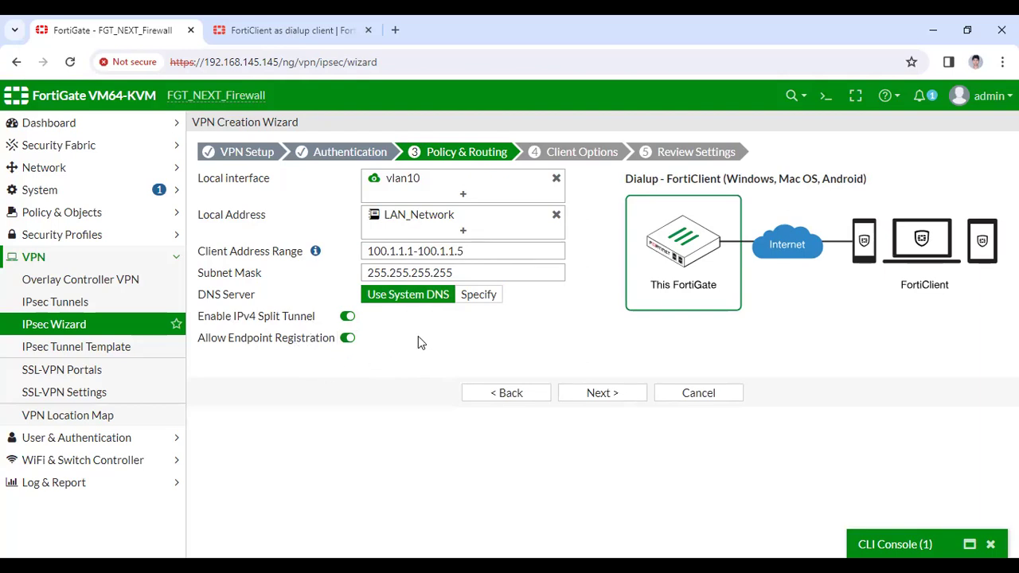
# Pass Client Options and Review Settings, create the VPN, and show the IPsec tunnel list.
pyautogui.click(597, 393)
pyautogui.click(589, 338)
pyautogui.click(608, 431)
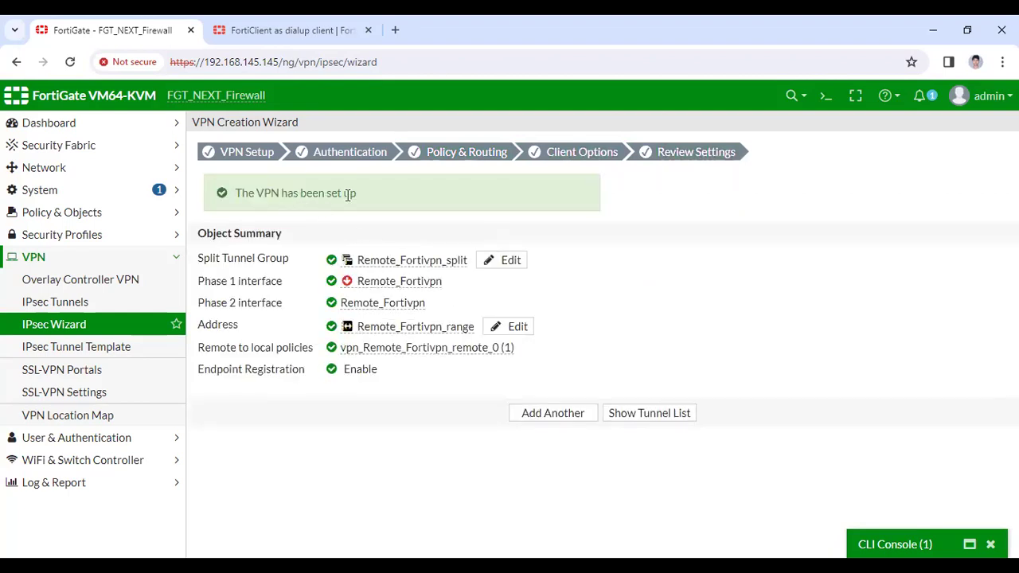
pyautogui.click(643, 418)
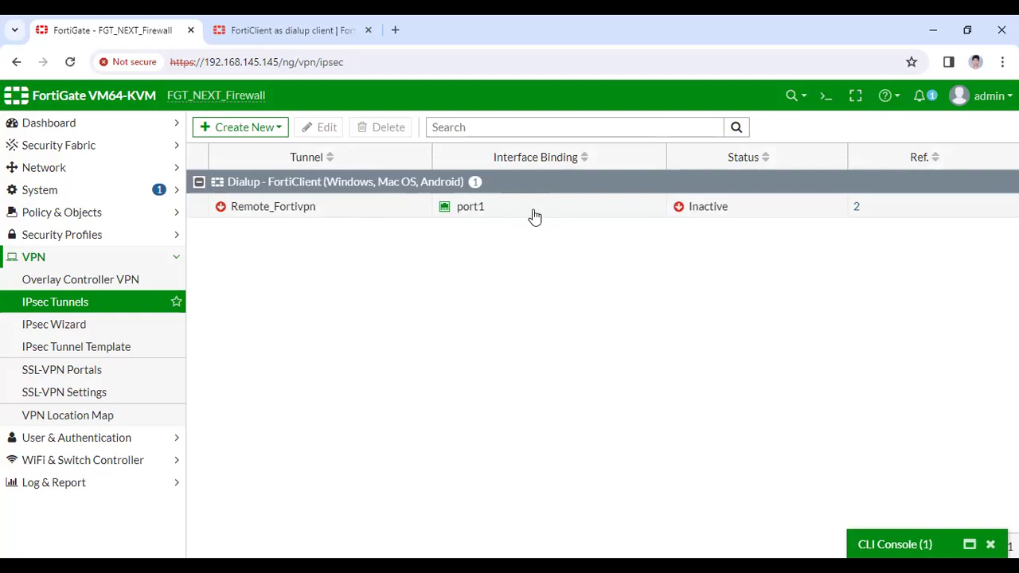
# Review the Remote_Fortivpn tunnel's network, authentication and XAUTH settings, then leave without saving.
pyautogui.doubleClick(530, 215)
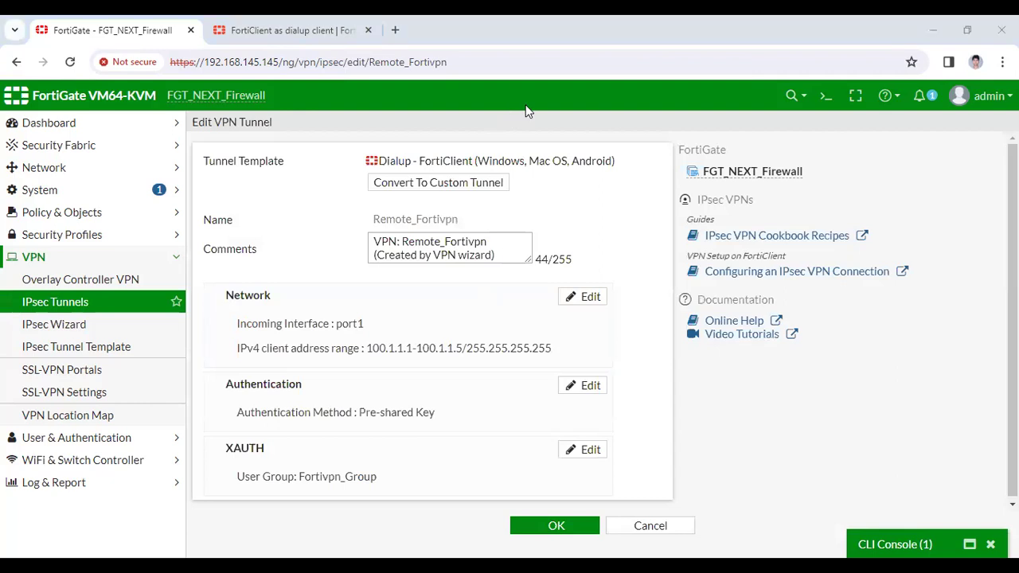
pyautogui.click(591, 300)
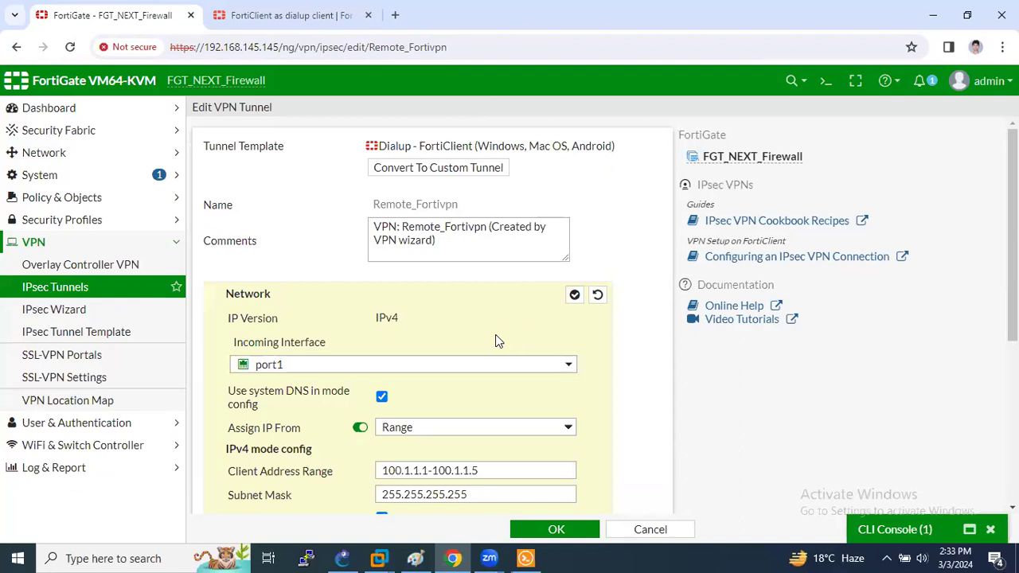
pyautogui.scroll(-4, 491, 341)
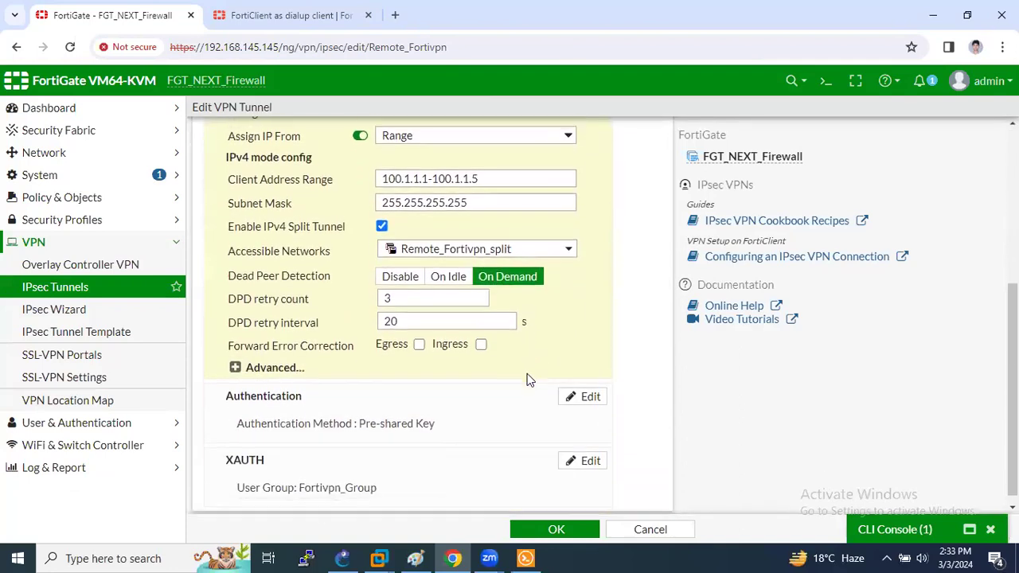
pyautogui.click(586, 388)
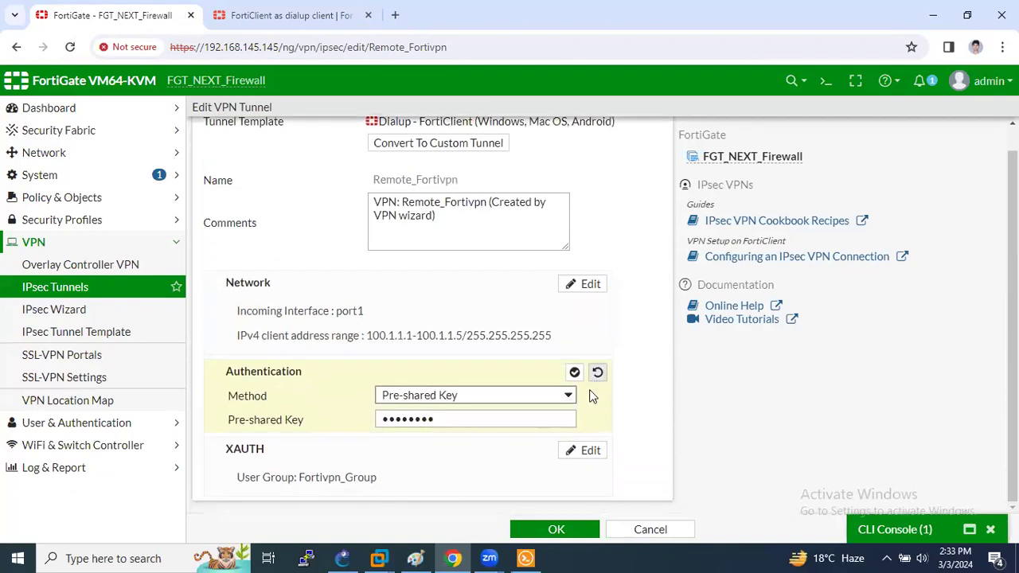
pyautogui.click(586, 455)
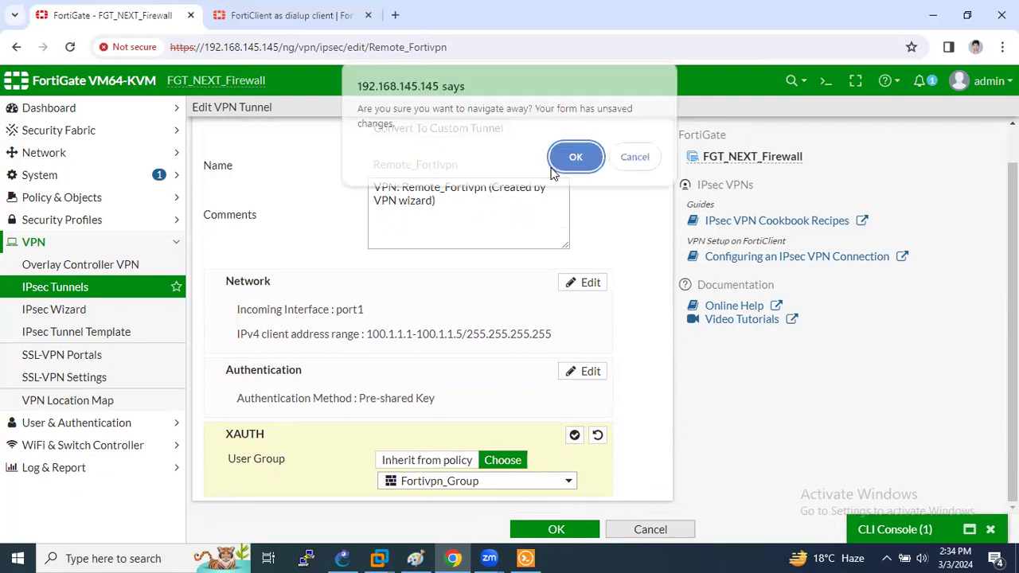
pyautogui.click(575, 158)
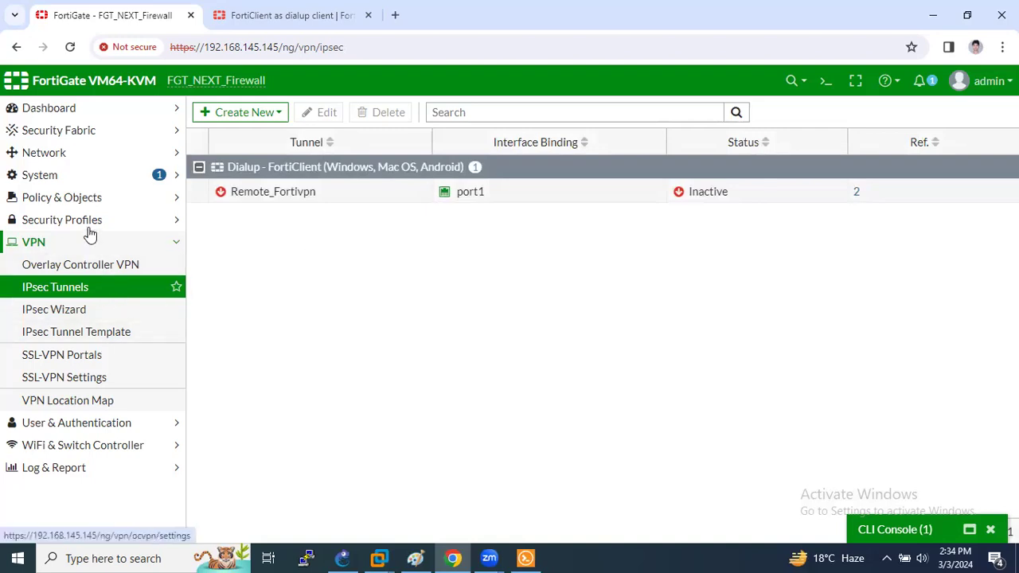
# Open the vpn_Remote_Fortivpn_remote_0 policy from the Firewall Policy list.
pyautogui.click(105, 199)
pyautogui.click(120, 223)
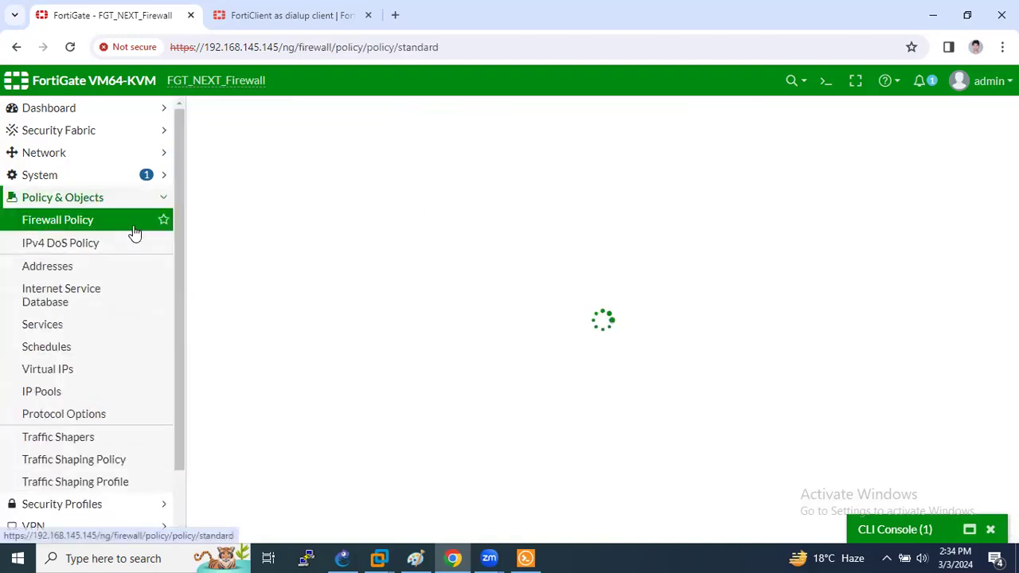
pyautogui.moveTo(400, 534); pyautogui.dragTo(630, 509)
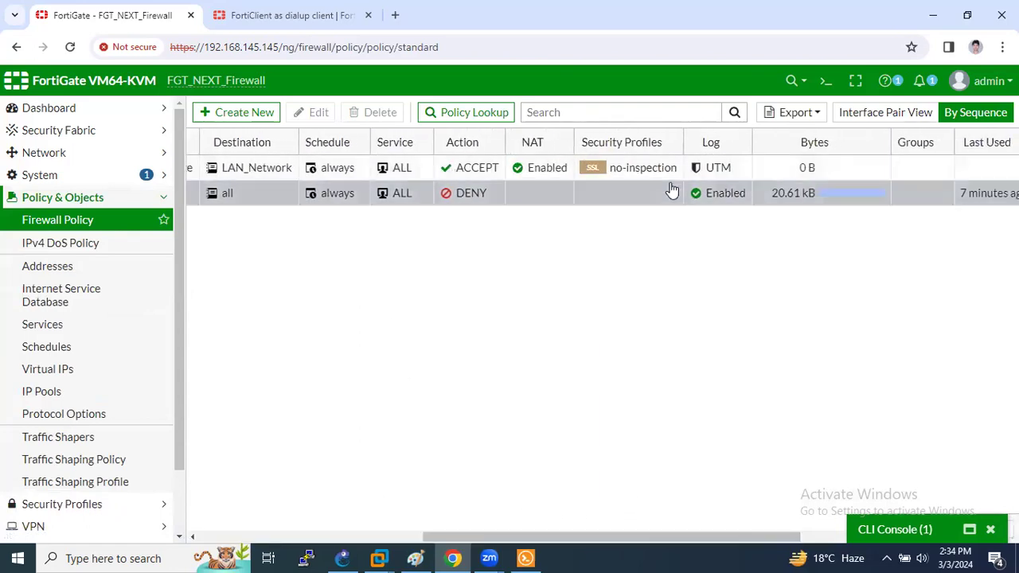
pyautogui.moveTo(446, 537); pyautogui.dragTo(221, 531)
pyautogui.doubleClick(319, 168)
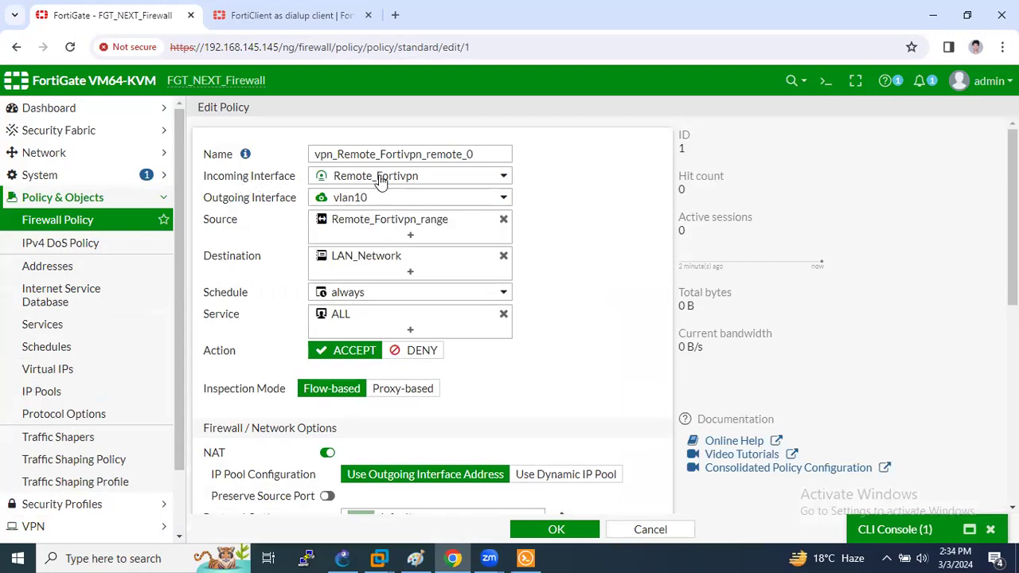
# Inspect the policy's vlan10 interface details: address 10.1.1.10 on base interface port2.
pyautogui.moveTo(380, 182)
pyautogui.moveTo(348, 204)
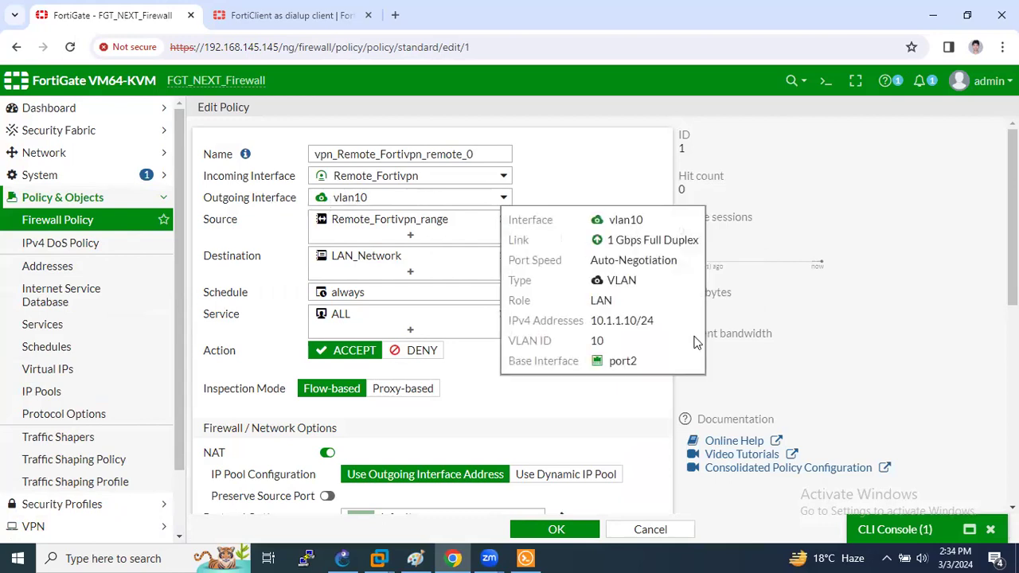
pyautogui.doubleClick(623, 319)
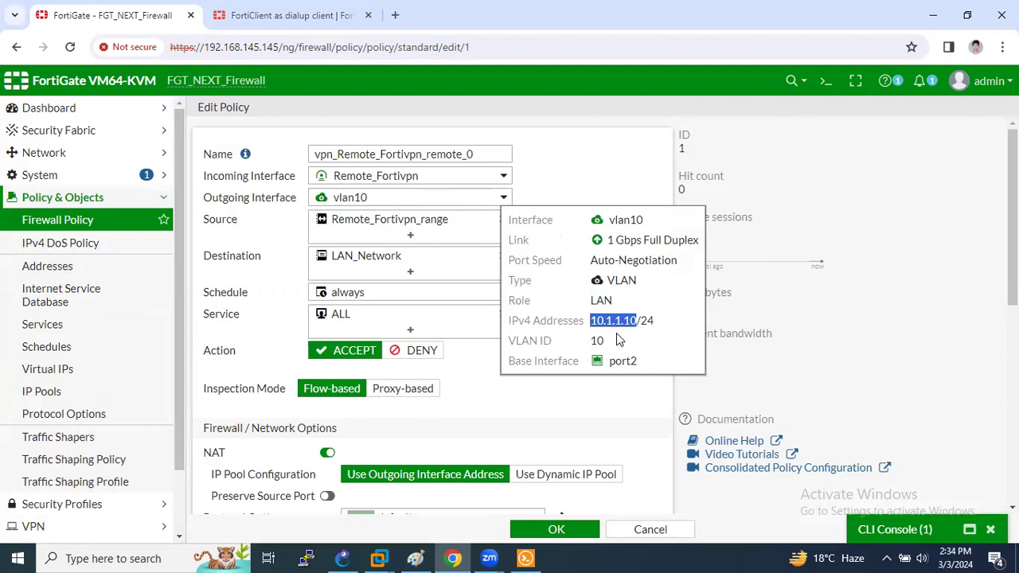
pyautogui.moveTo(643, 371); pyautogui.dragTo(606, 359)
pyautogui.click(631, 400)
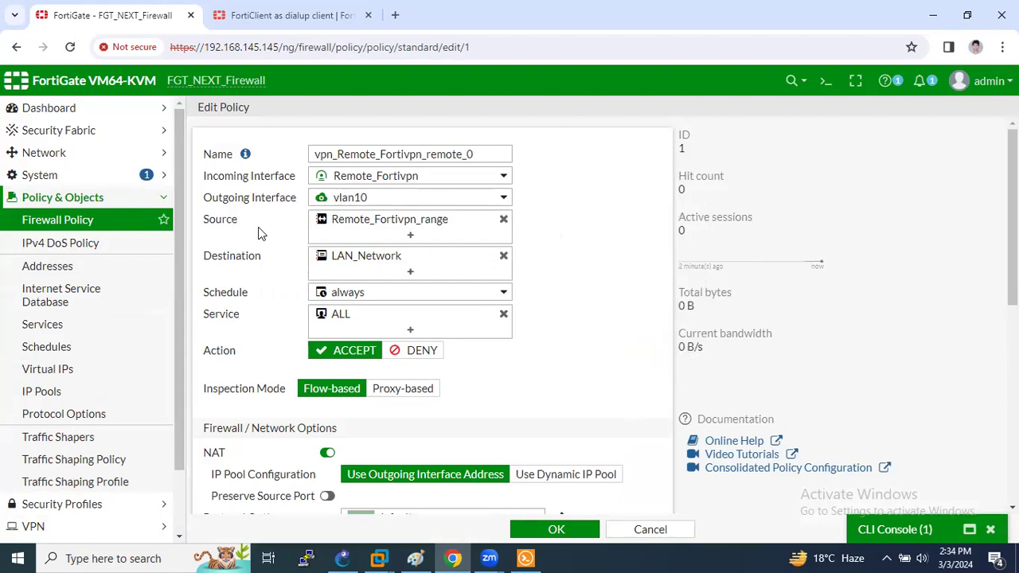
# Check the source range 100.1.1.1 - 100.1.1.5 and the policy's destination entries.
pyautogui.moveTo(365, 226)
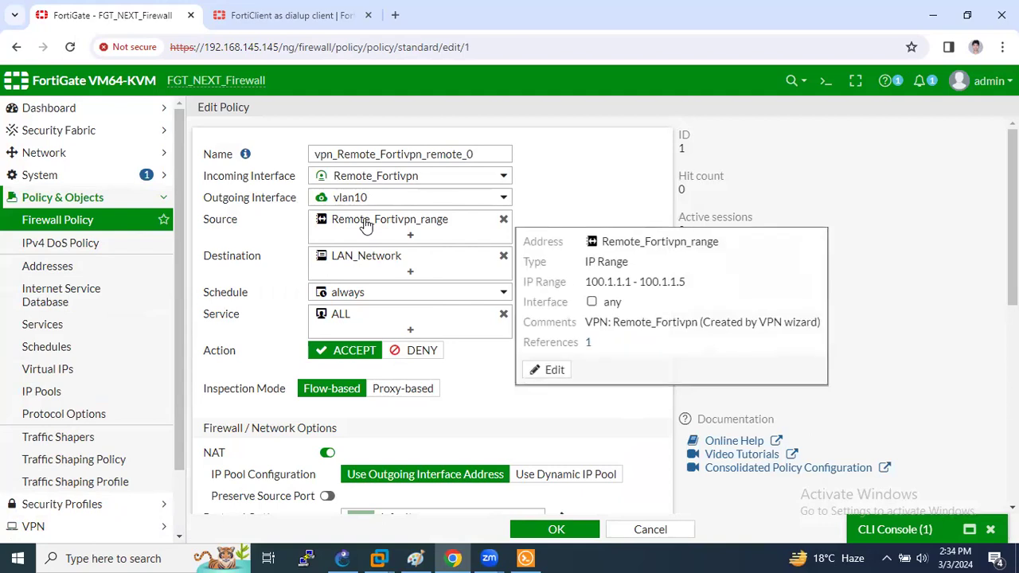
pyautogui.moveTo(587, 282); pyautogui.dragTo(685, 281)
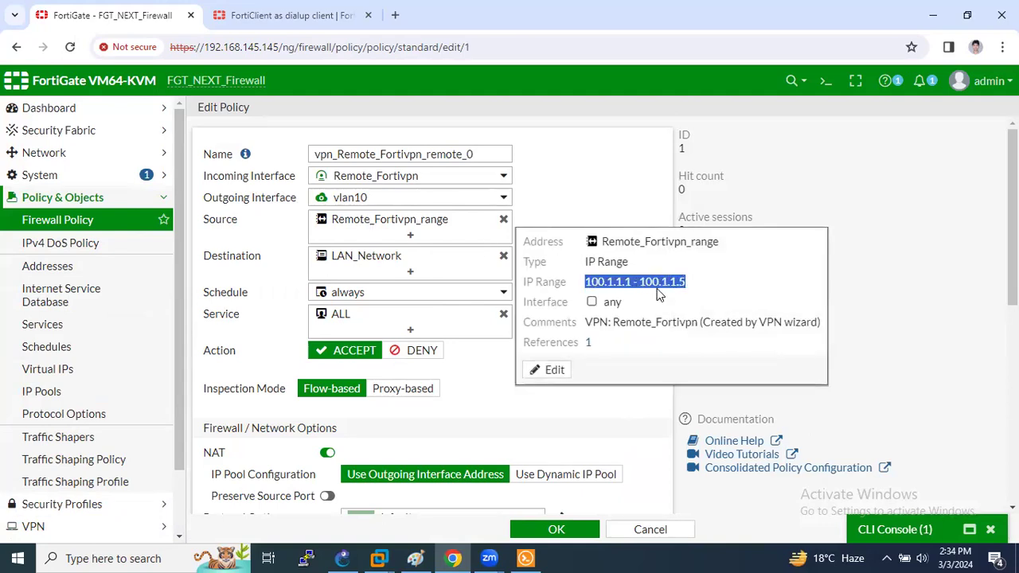
pyautogui.click(590, 283)
pyautogui.moveTo(587, 283)
pyautogui.mouseDown()
pyautogui.moveTo(692, 286)
pyautogui.moveTo(587, 282)
pyautogui.mouseUp()
pyautogui.click(613, 283)
pyautogui.moveTo(355, 256)
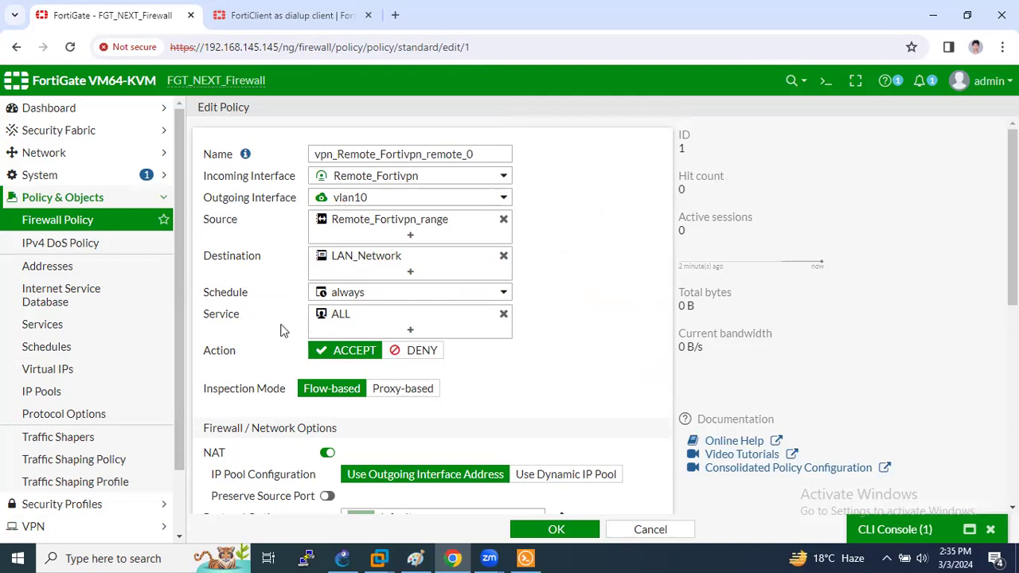
pyautogui.moveTo(350, 320)
pyautogui.scroll(-3, 294, 318)
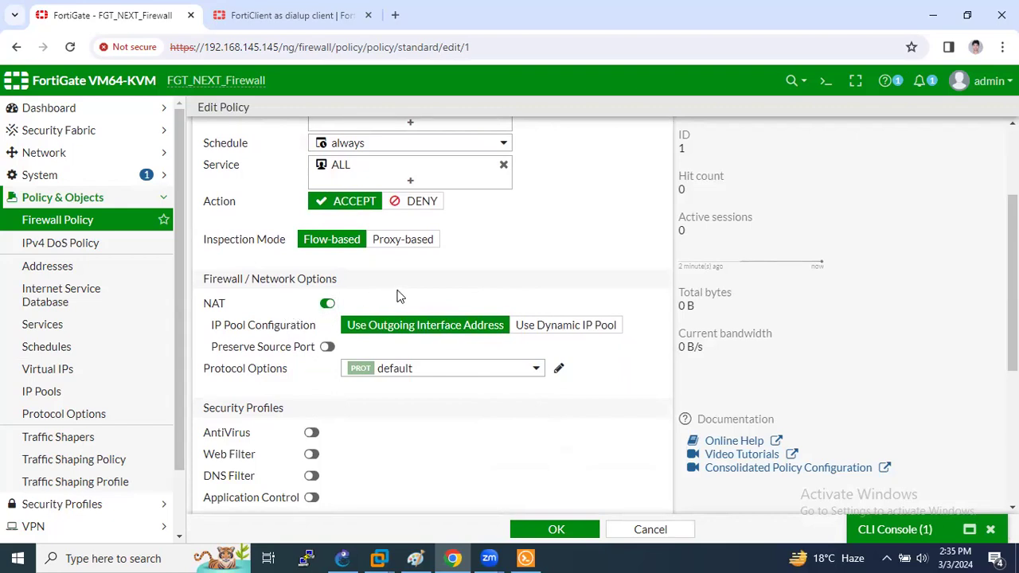
# Enable AntiVirus, IPS and Application Control with their default profiles.
pyautogui.scroll(-2, 457, 348)
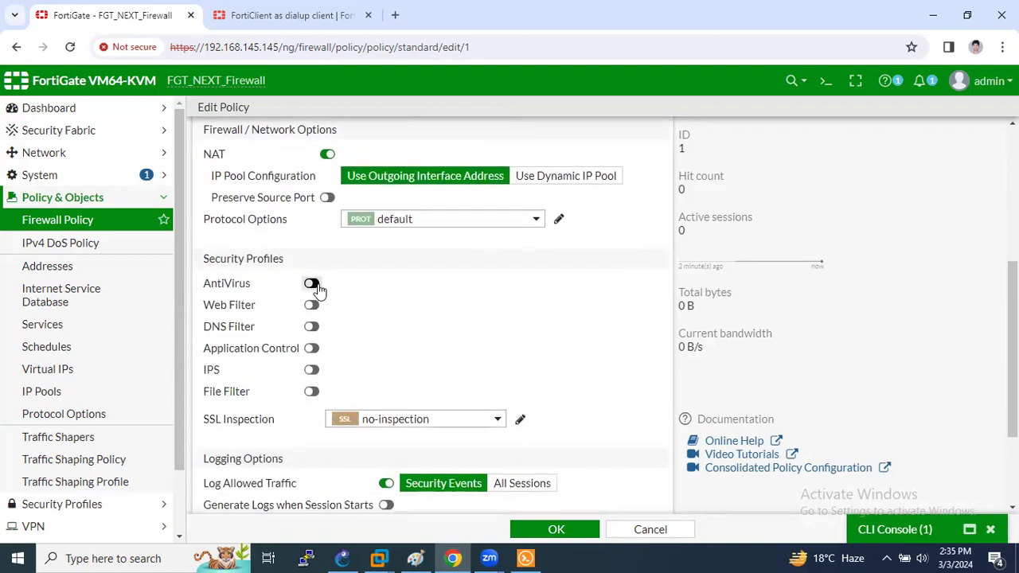
pyautogui.click(313, 285)
pyautogui.click(310, 372)
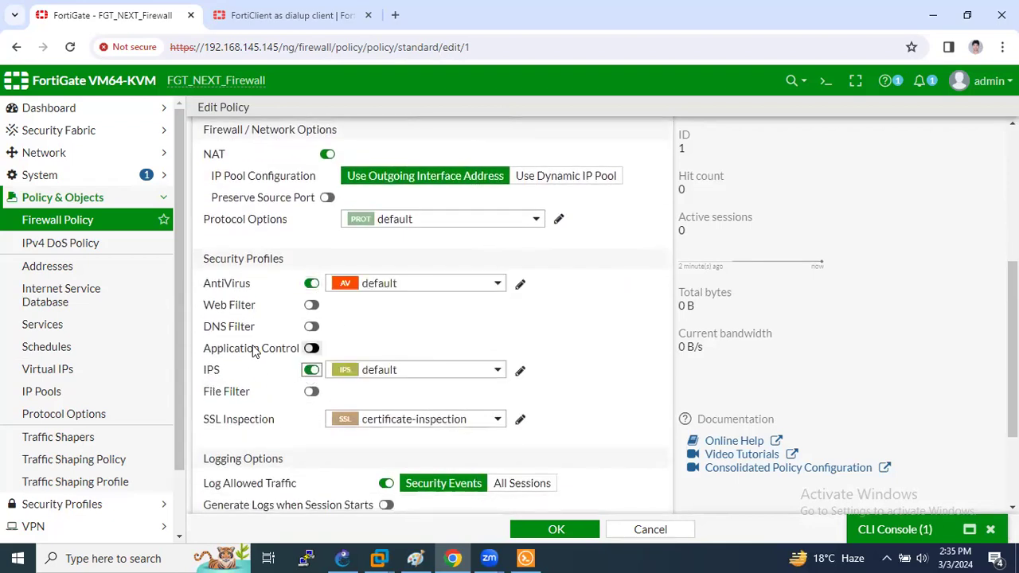
pyautogui.scroll(-1, 282, 359)
pyautogui.scroll(1, 294, 229)
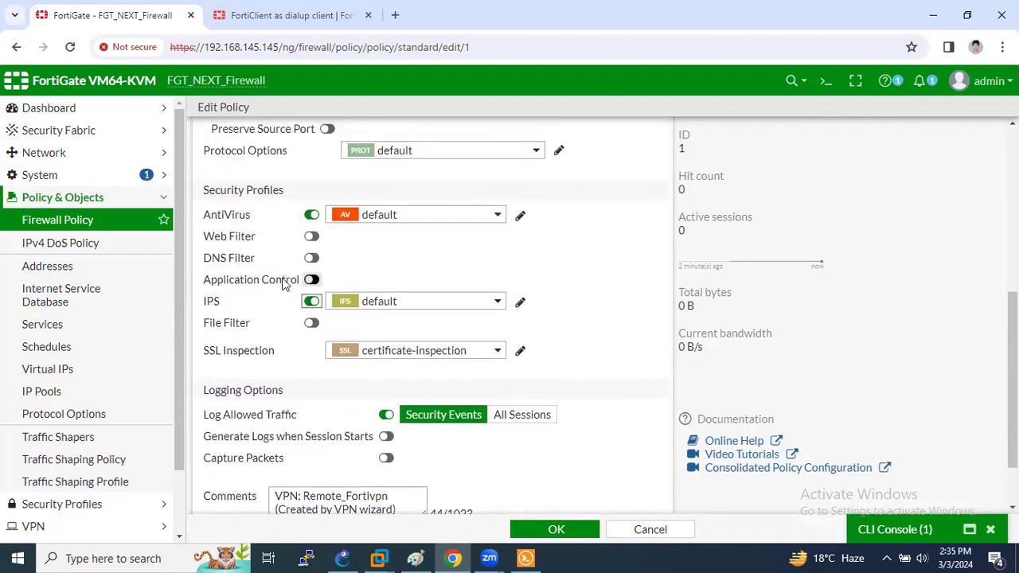
pyautogui.click(310, 279)
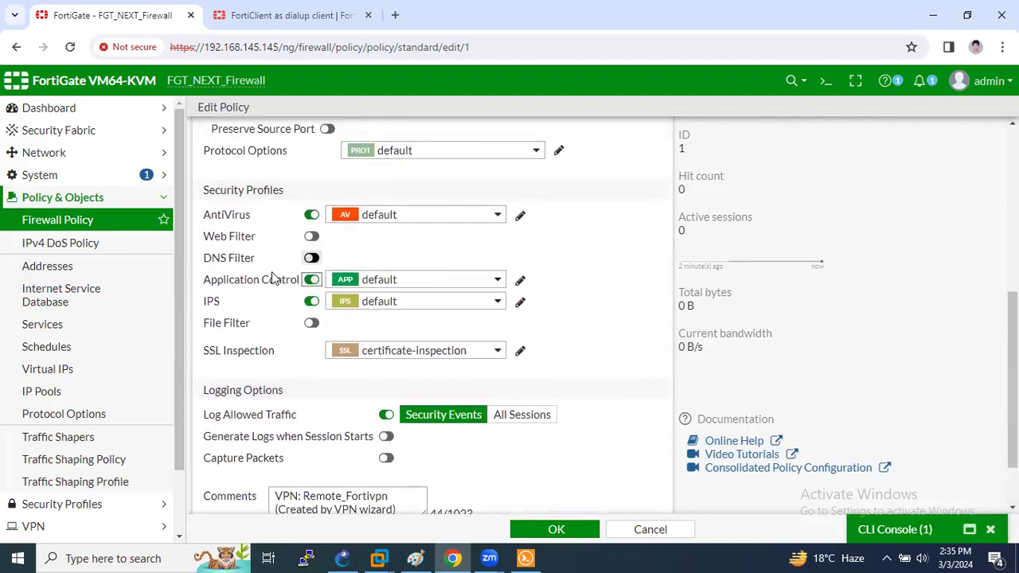
pyautogui.scroll(-1, 268, 278)
pyautogui.scroll(2, 274, 270)
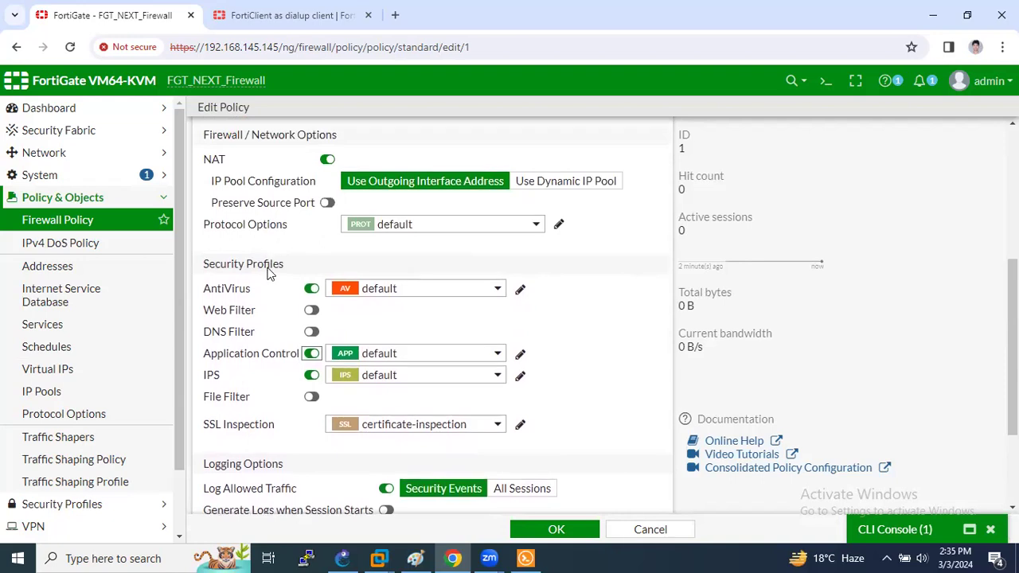
pyautogui.scroll(-2, 268, 273)
# Log all sessions and save the VPN policy.
pyautogui.click(522, 340)
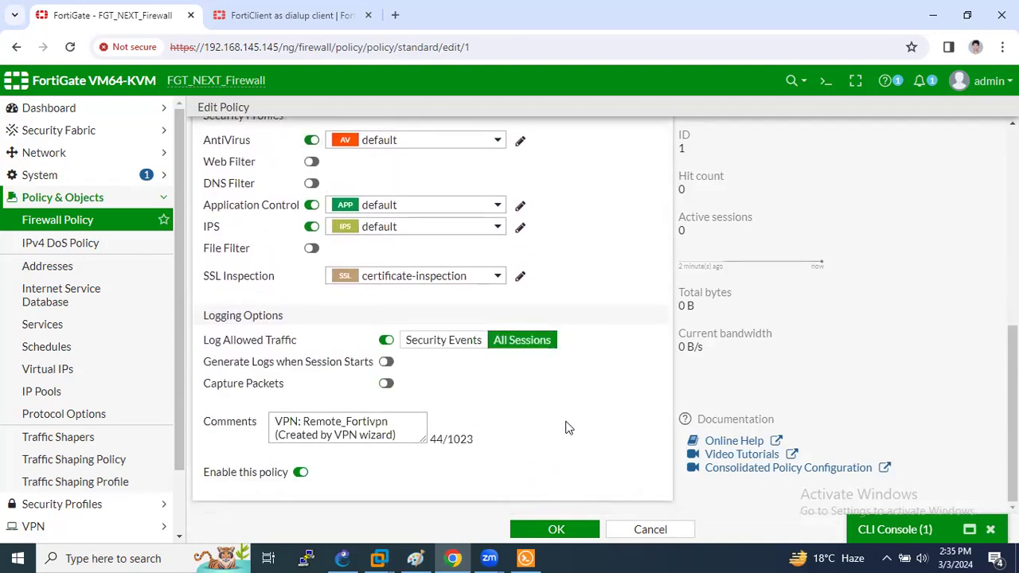
pyautogui.click(568, 530)
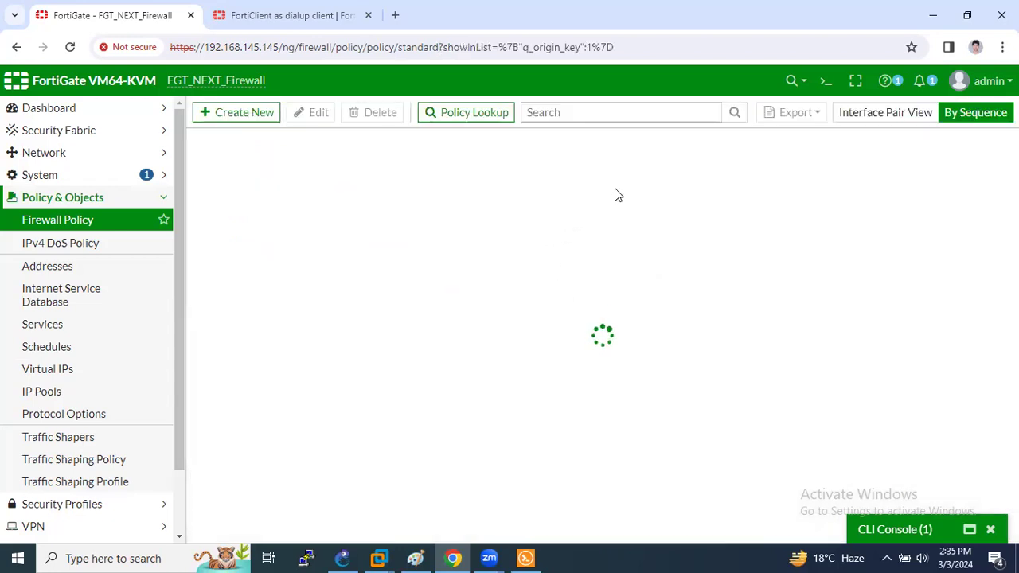
pyautogui.moveTo(484, 538); pyautogui.dragTo(723, 516)
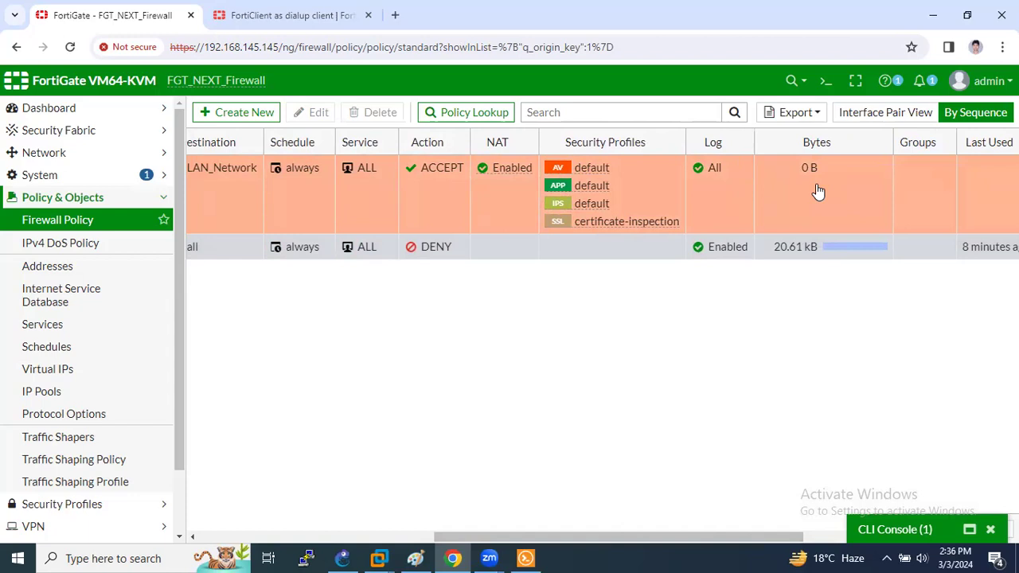
pyautogui.moveTo(625, 535); pyautogui.dragTo(283, 536)
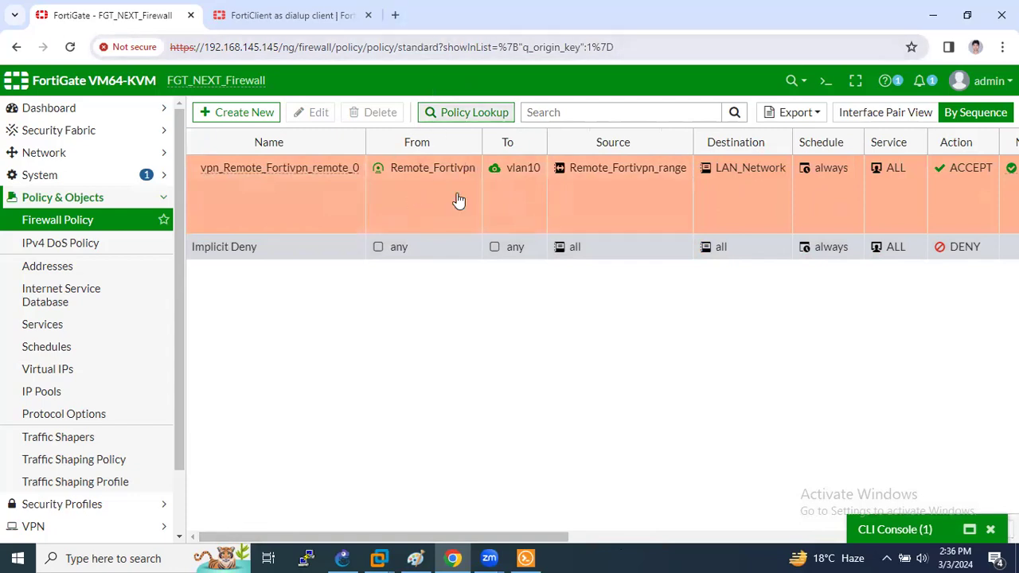
# In a new tab, search 'download forticlient' and open Fortinet's Product Downloads page.
pyautogui.hotkey('ctrl', 't')
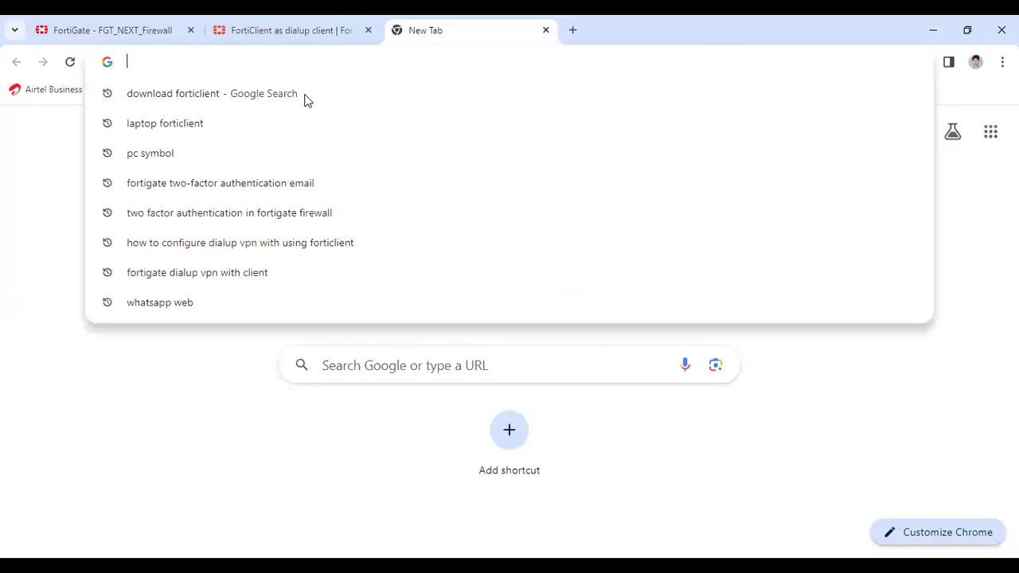
pyautogui.write('download fortilcient')
pyautogui.press('Return')
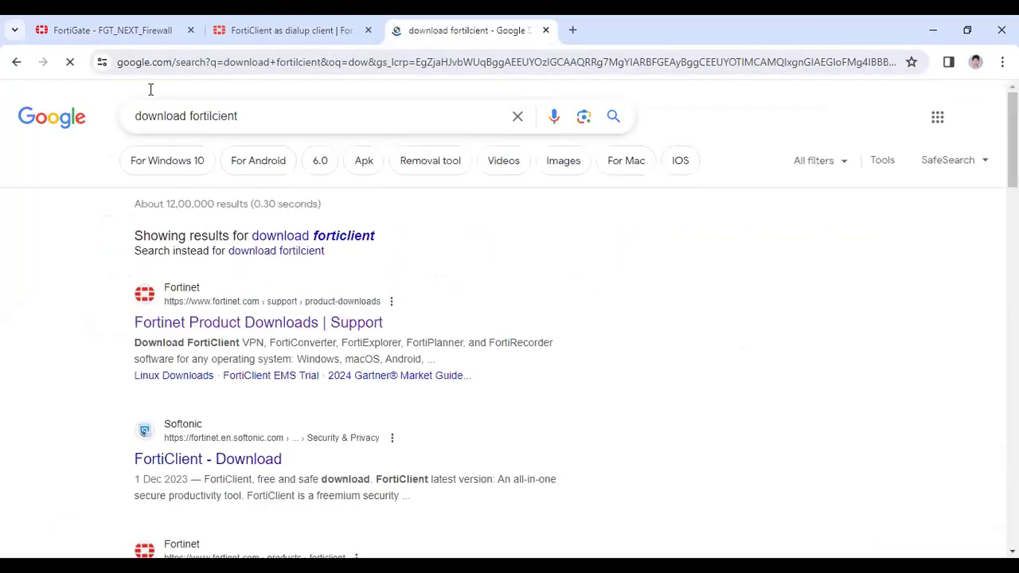
pyautogui.click(213, 327)
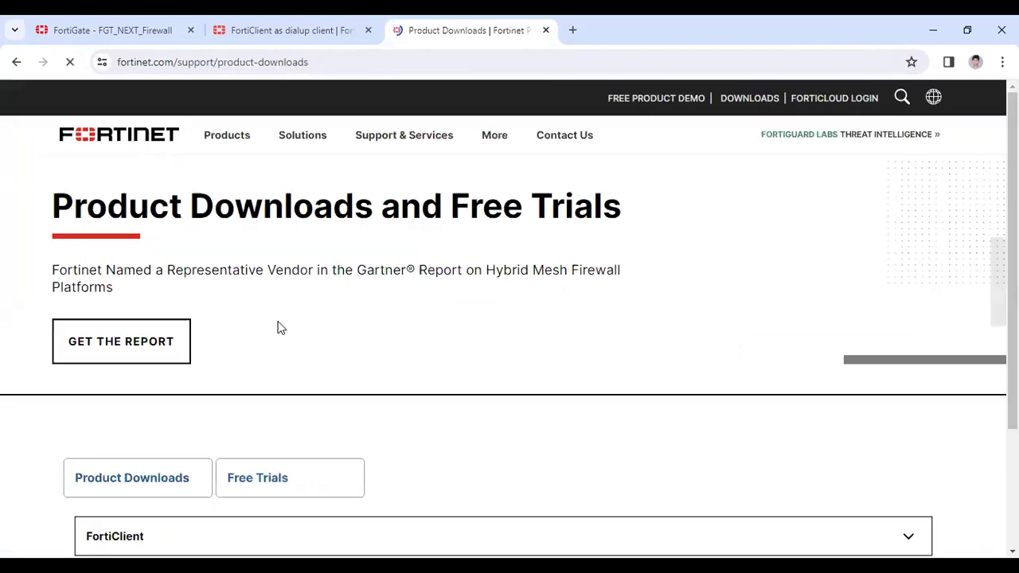
# Expand FortiClient, scroll to the FortiClient VPN platform downloads, then return to the Windows VM.
pyautogui.scroll(-2, 271, 341)
pyautogui.click(263, 366)
pyautogui.scroll(-2, 252, 347)
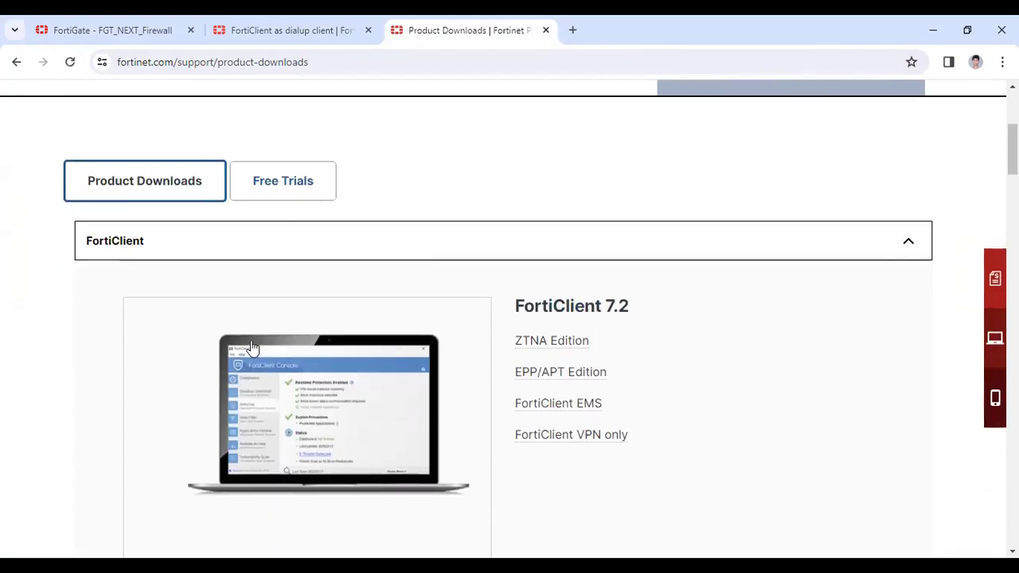
pyautogui.scroll(-8, 252, 248)
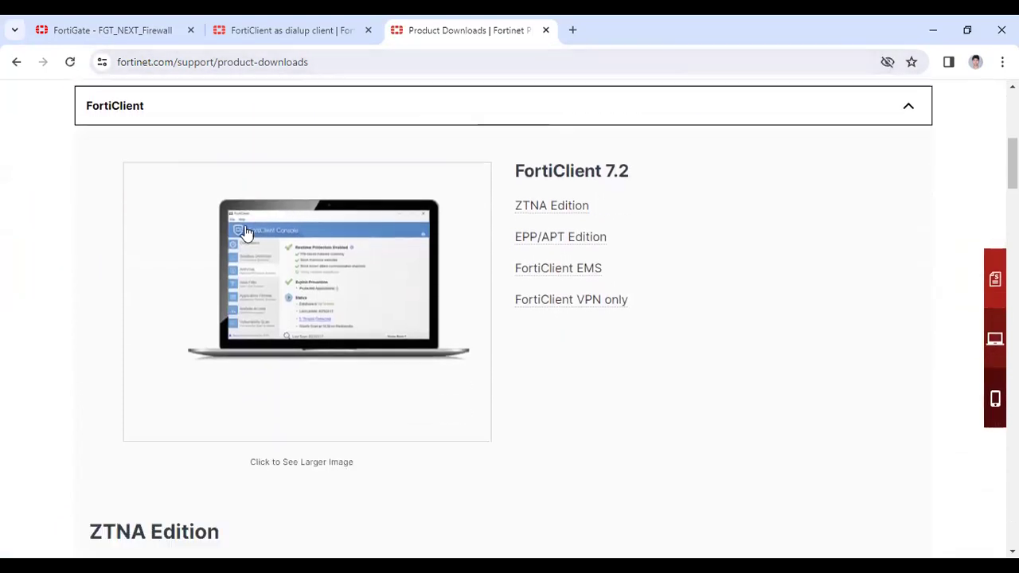
pyautogui.scroll(-8, 257, 257)
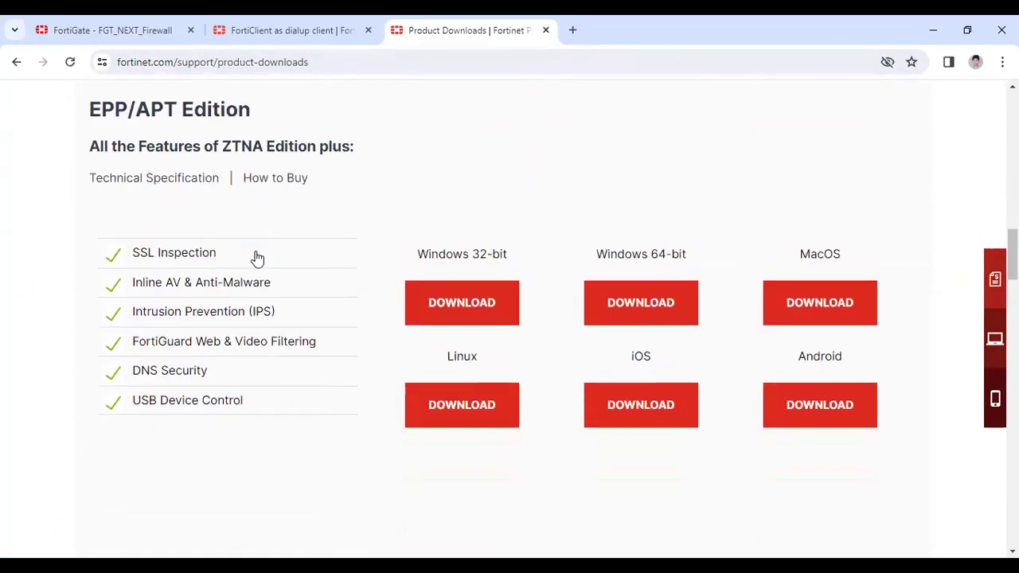
pyautogui.scroll(-4, 256, 263)
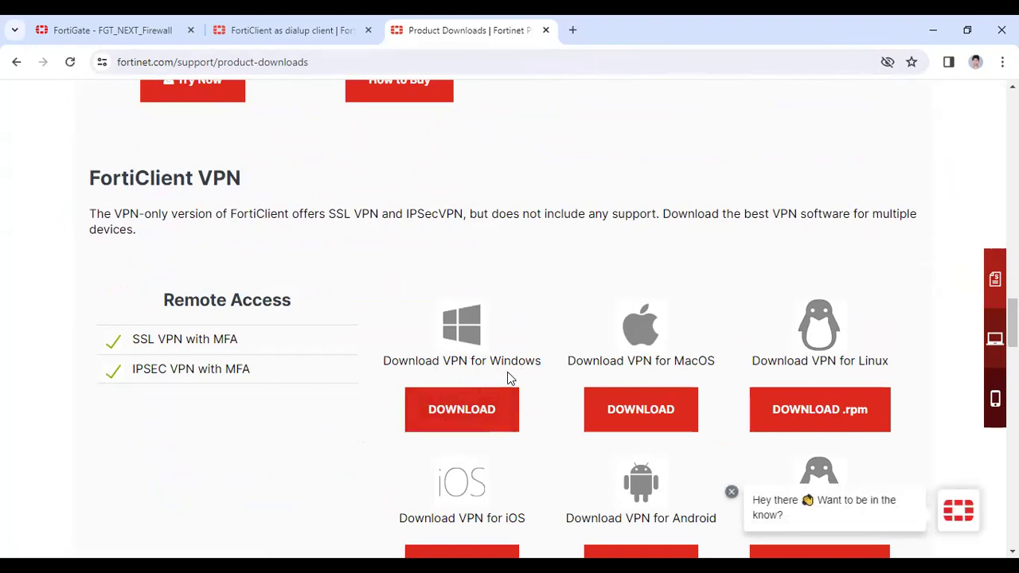
pyautogui.scroll(-1, 549, 382)
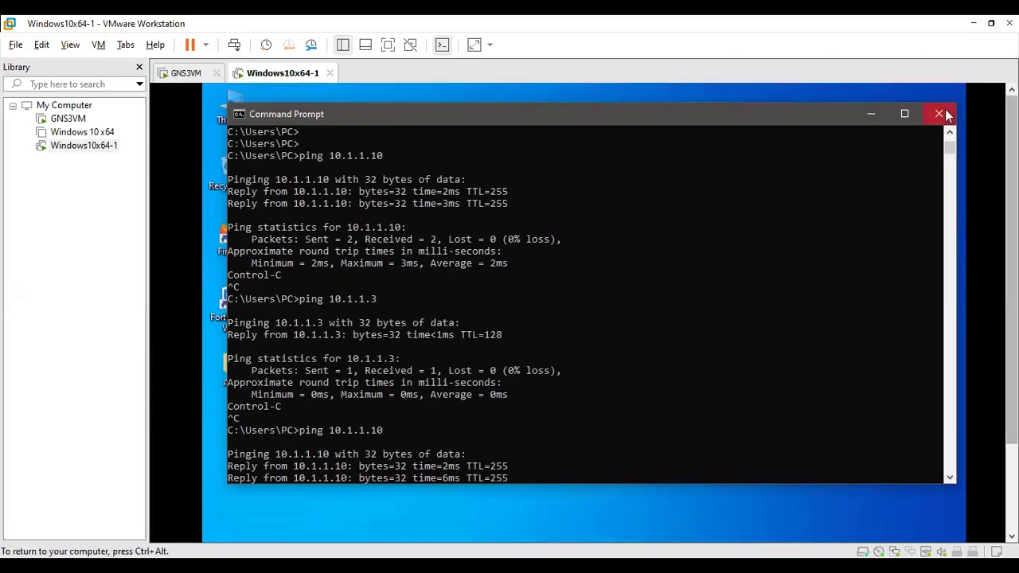
pyautogui.click(938, 109)
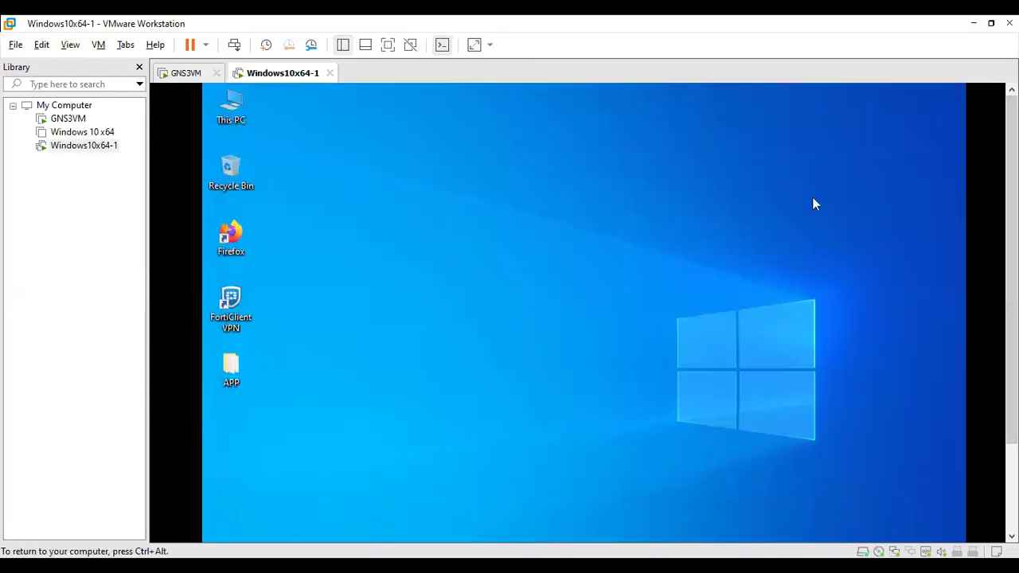
pyautogui.doubleClick(231, 309)
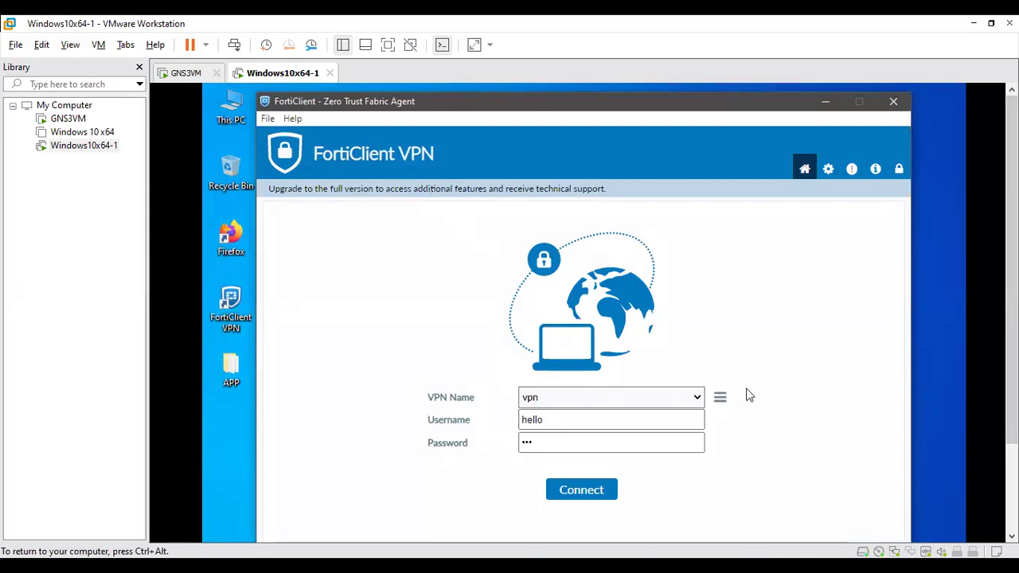
pyautogui.click(720, 398)
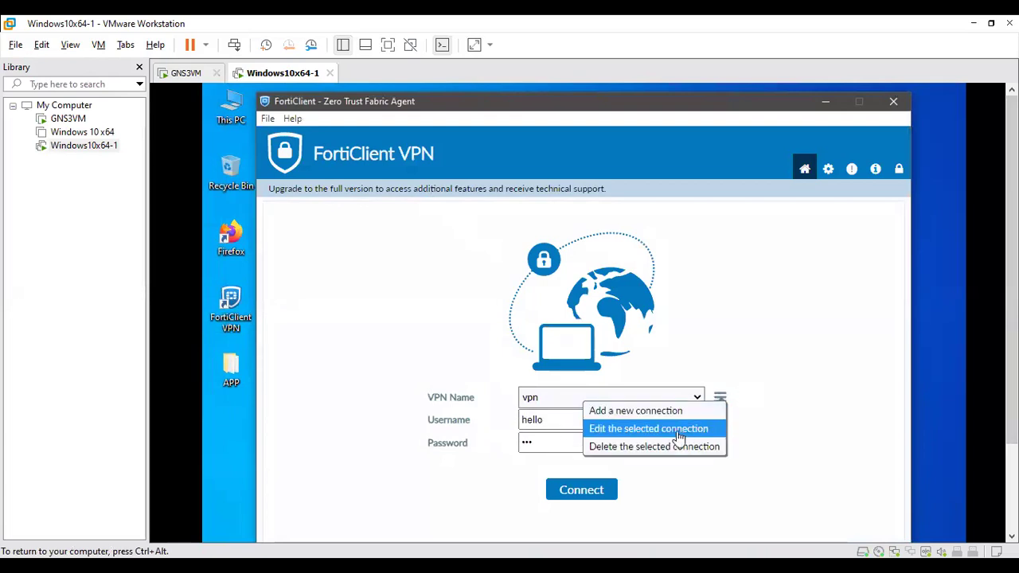
pyautogui.click(677, 429)
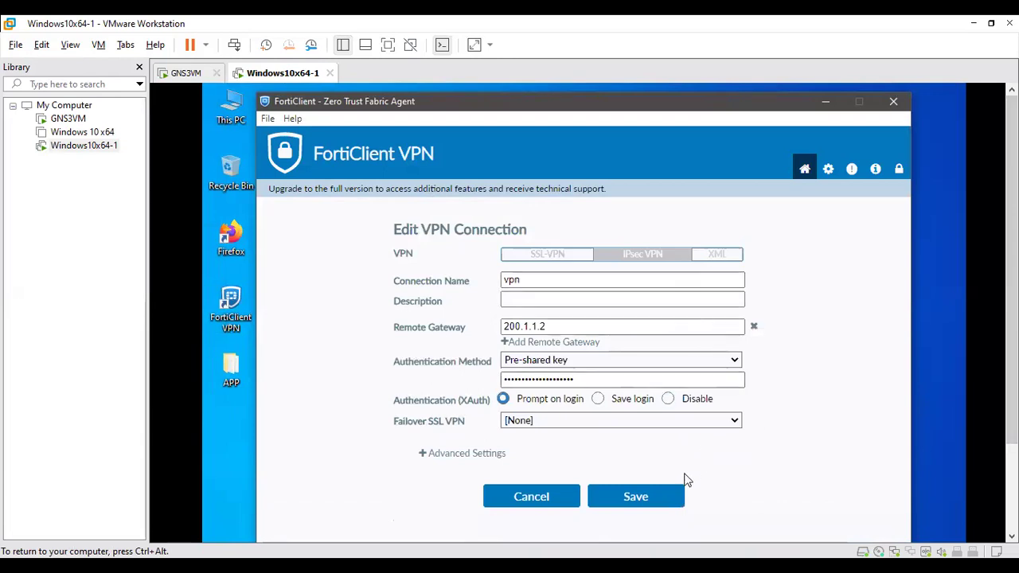
pyautogui.click(607, 495)
pyautogui.click(724, 406)
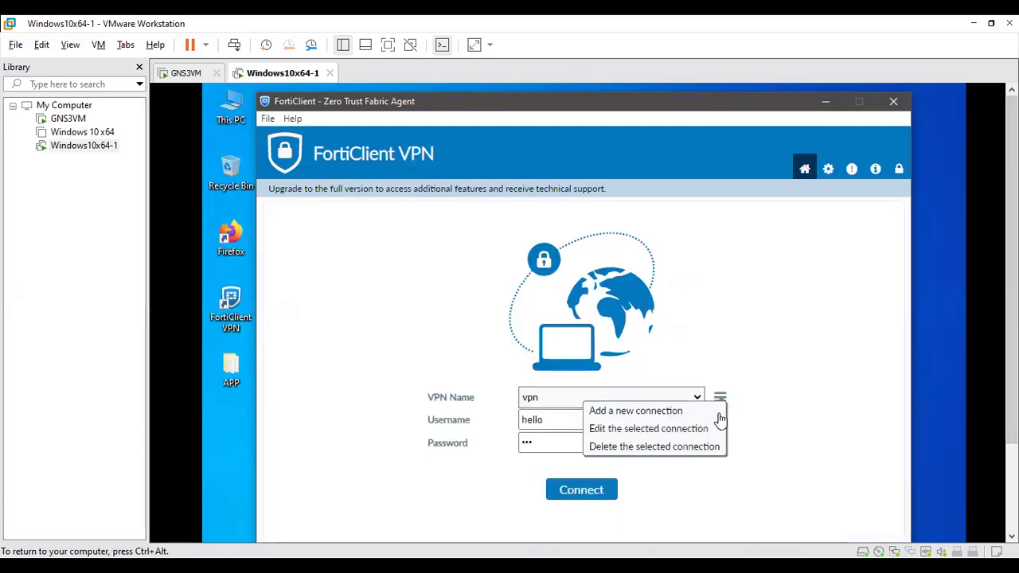
# Add a new IPsec VPN connection named 'vpn' with remote gateway 192.168.78.66.
pyautogui.click(673, 411)
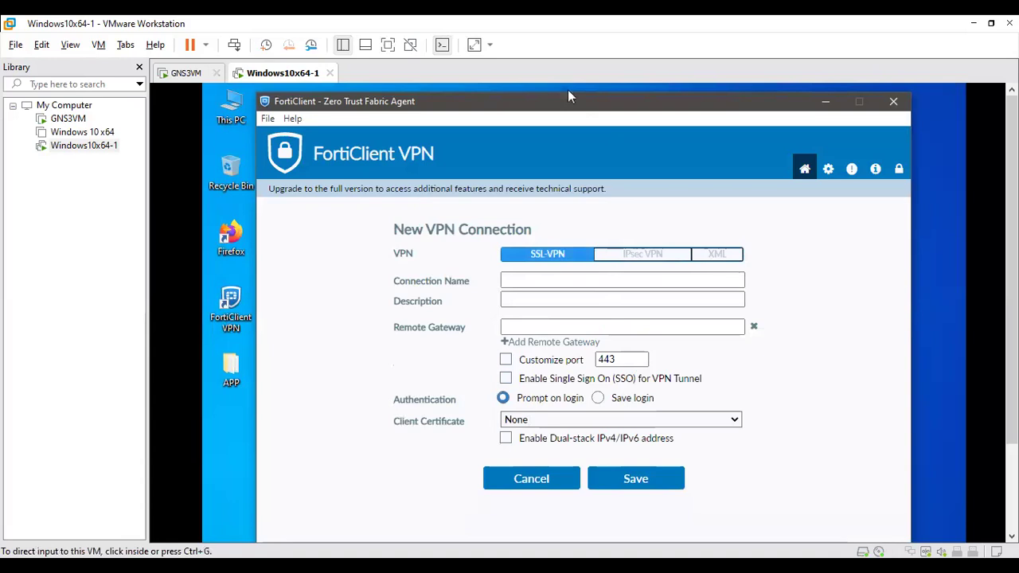
pyautogui.click(641, 261)
pyautogui.click(530, 280)
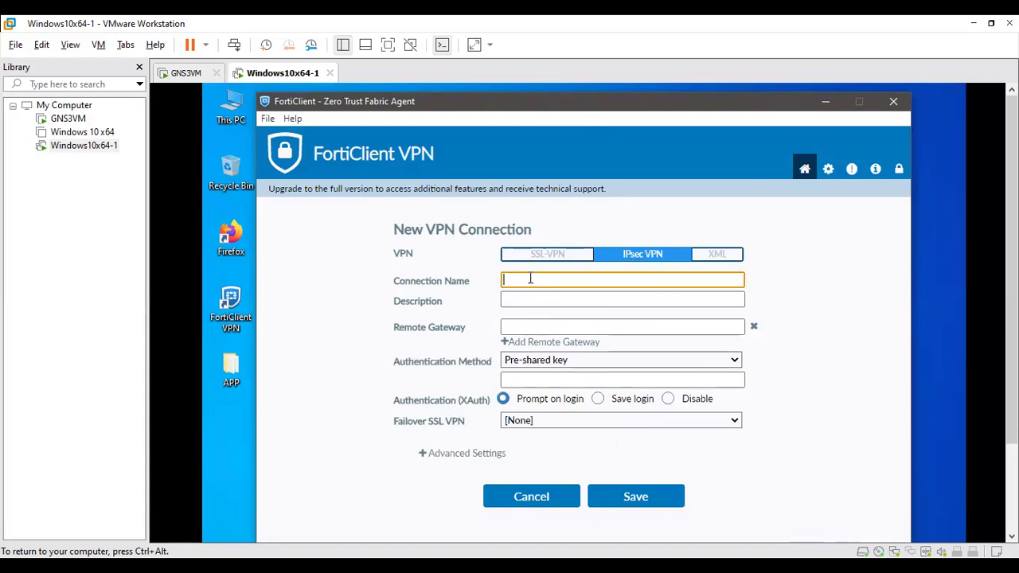
pyautogui.write('vpn')
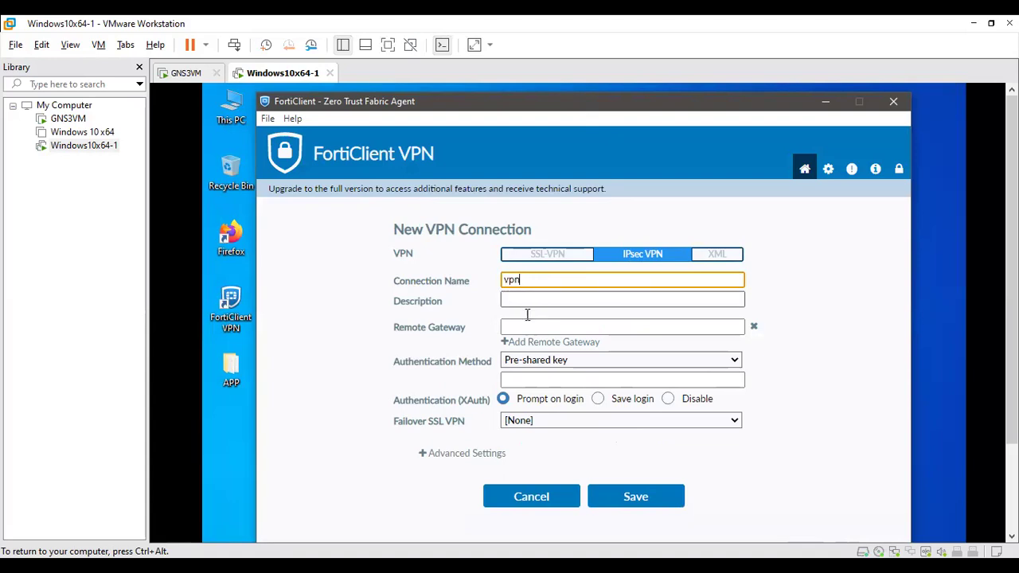
pyautogui.click(524, 327)
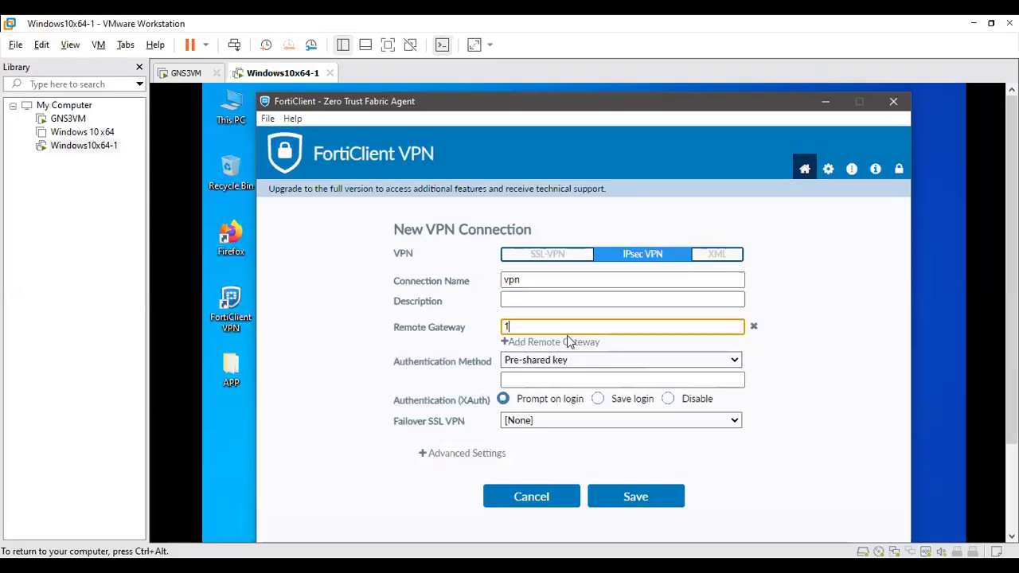
pyautogui.write('92.168.78.66')
# Enter the pre-shared key, save, and rename the duplicate-named connection to vpn_2.
pyautogui.click(575, 379)
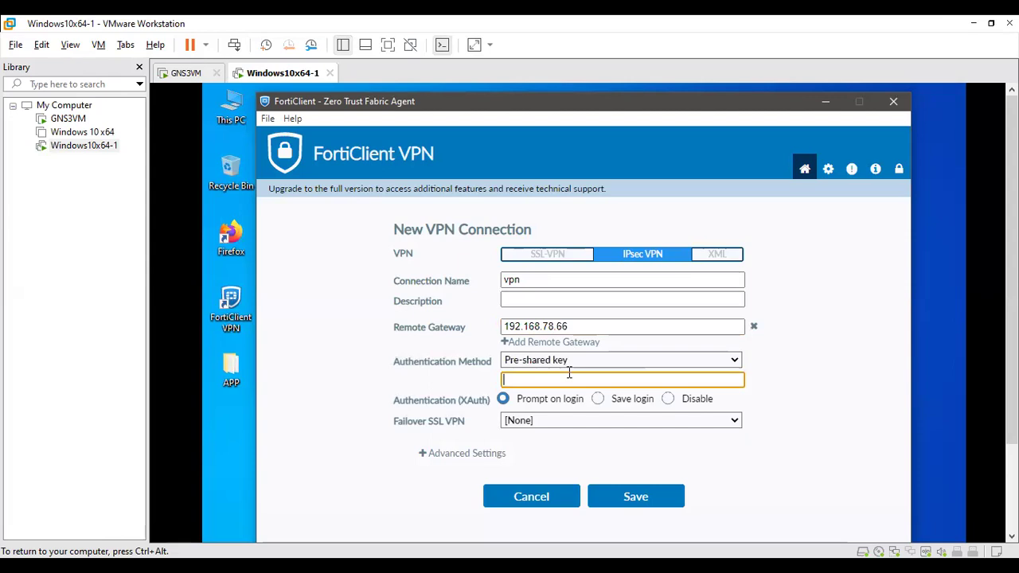
pyautogui.click(646, 506)
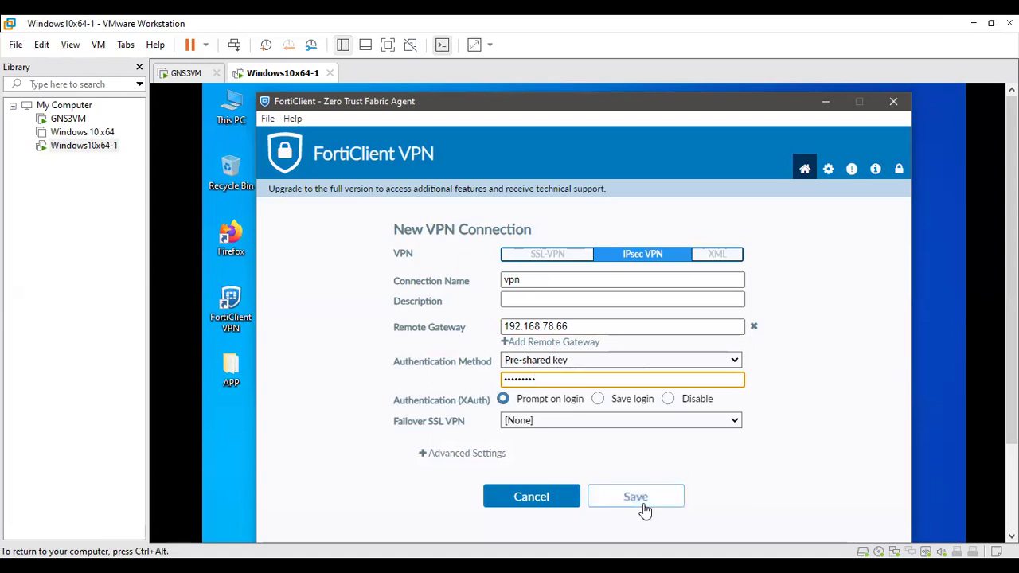
pyautogui.click(535, 278)
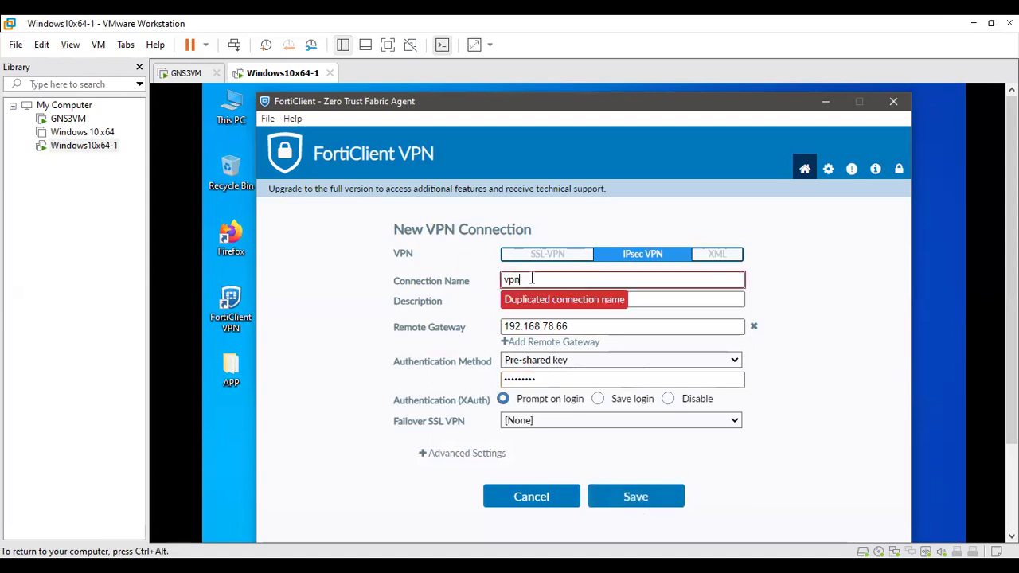
pyautogui.write('_2')
# Save vpn_2, select it, attempt a connection and disconnect again.
pyautogui.click(675, 500)
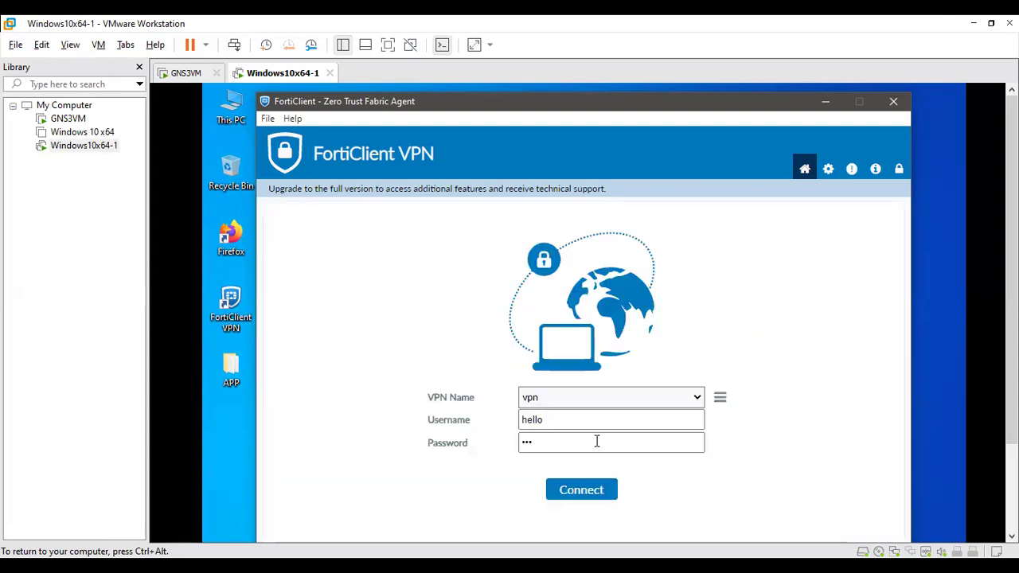
pyautogui.click(603, 444)
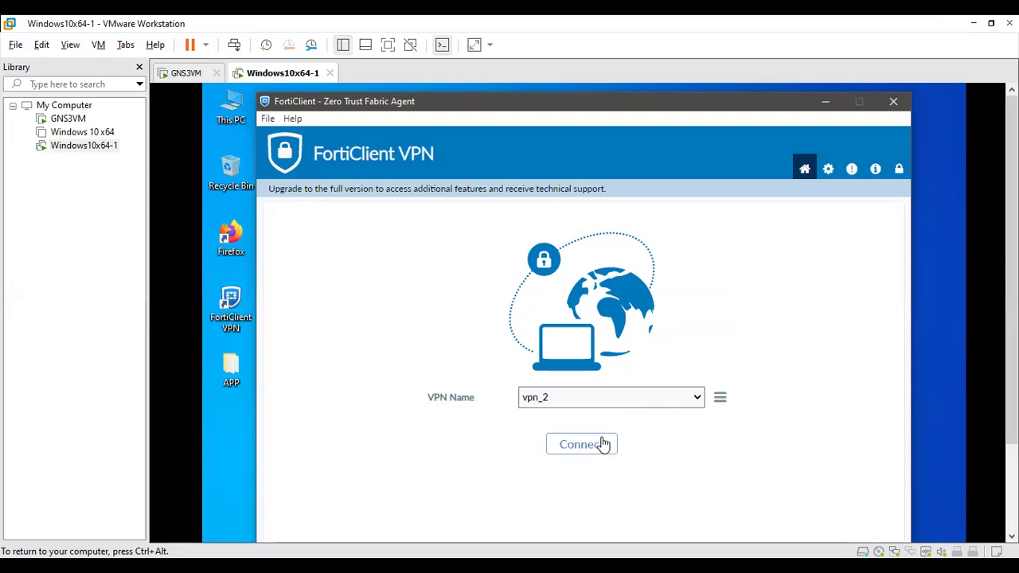
pyautogui.click(602, 444)
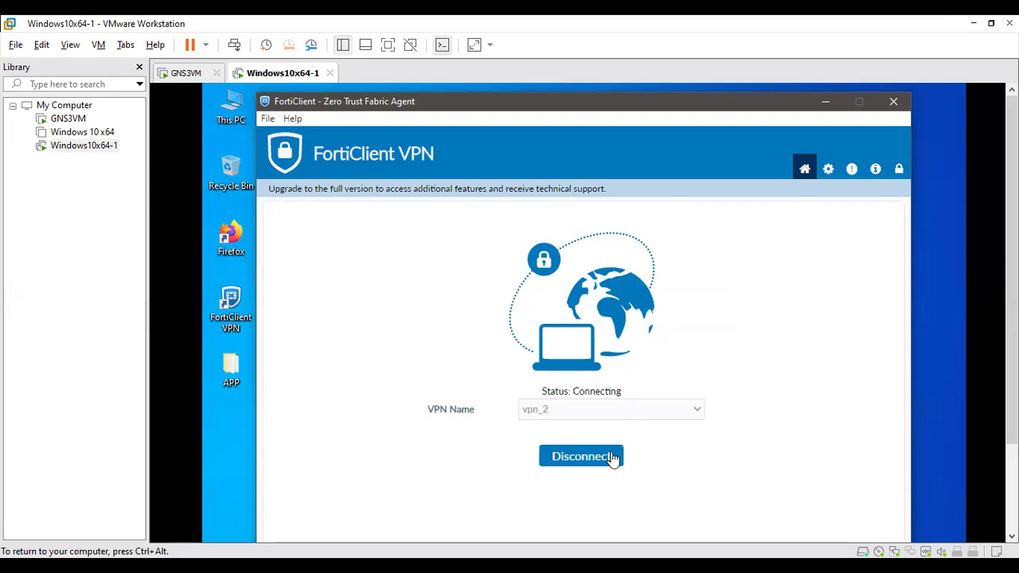
pyautogui.click(610, 455)
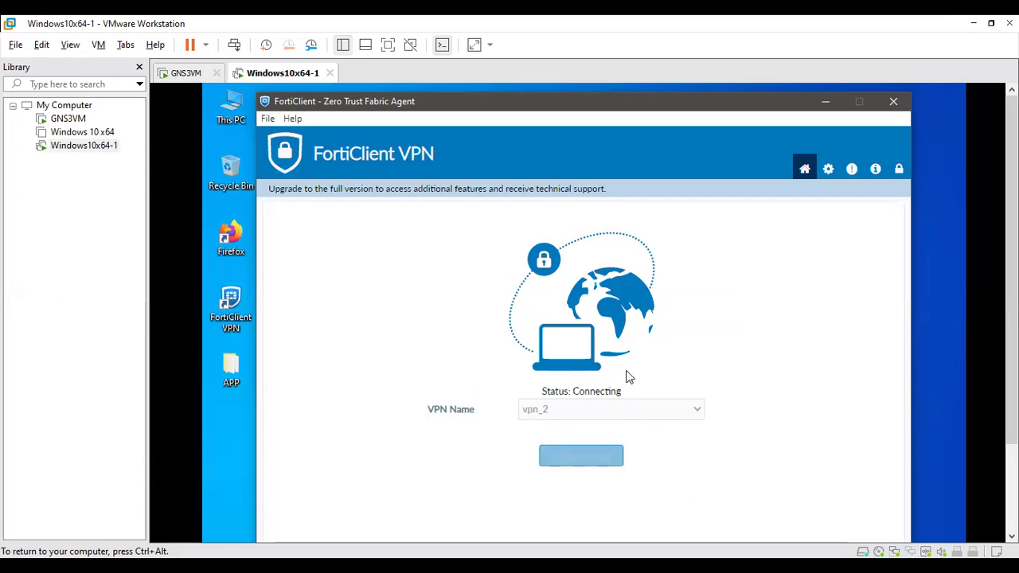
pyautogui.click(538, 428)
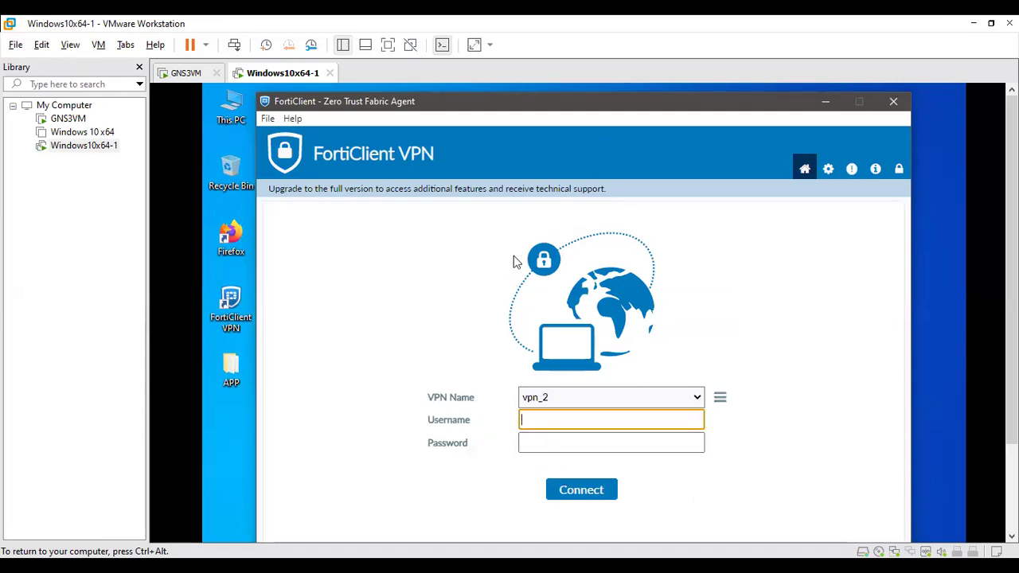
# Release input from the virtual machine and bring up the Paint lab diagram.
pyautogui.hotkey('ctrl', 'alt')
pyautogui.hotkey('ctrl', 'g')
pyautogui.hotkey('ctrl', 'alt')
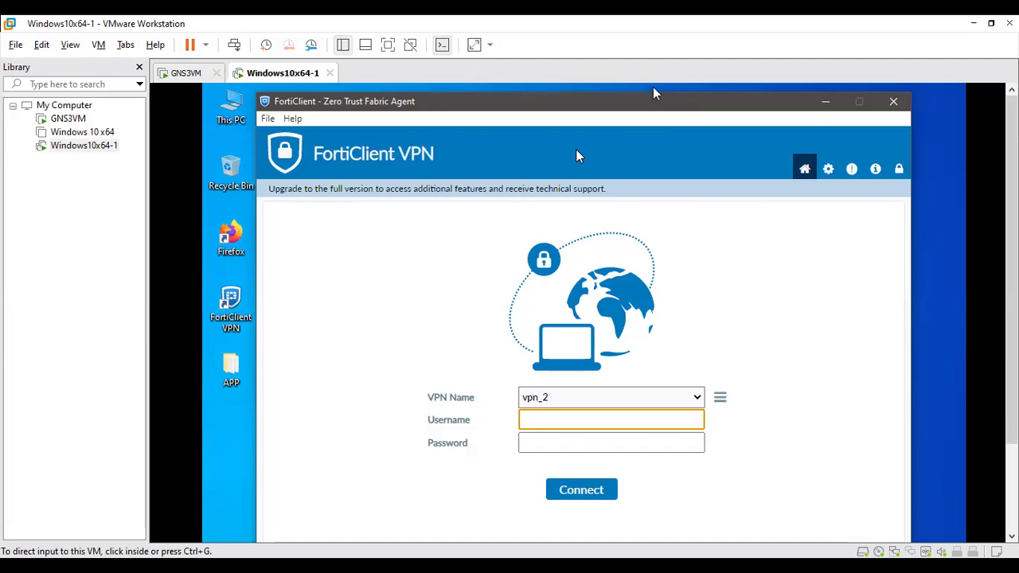
pyautogui.hotkey('alt', 'Tab')
pyautogui.moveTo(493, 553); pyautogui.dragTo(498, 553)
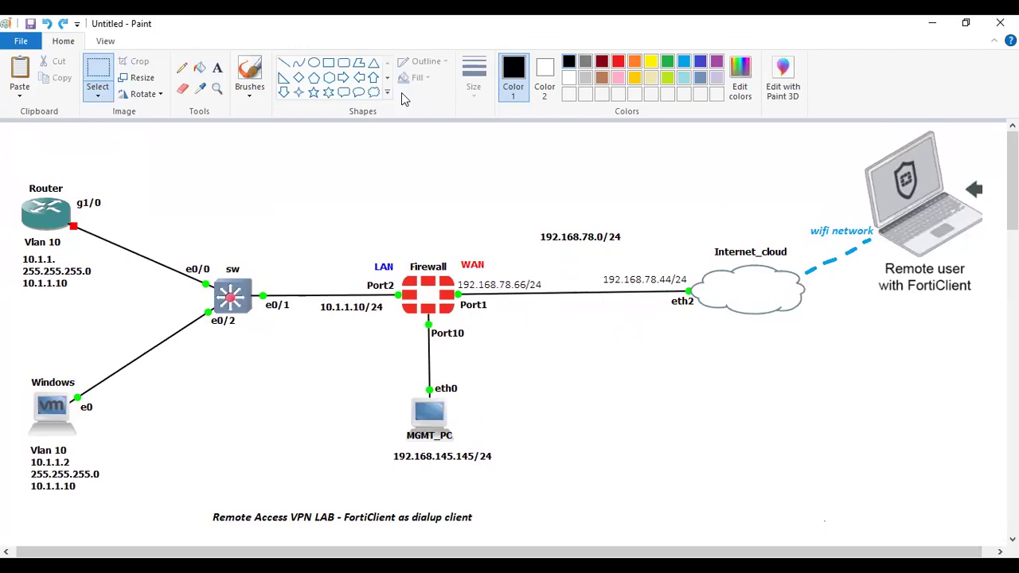
# With the Pencil, loop the Remote user laptop and 192.168.78.66/24 label, linking them with lines.
pyautogui.click(182, 68)
pyautogui.moveTo(828, 137)
pyautogui.mouseDown()
pyautogui.moveTo(942, 137)
pyautogui.moveTo(917, 143)
pyautogui.mouseUp()
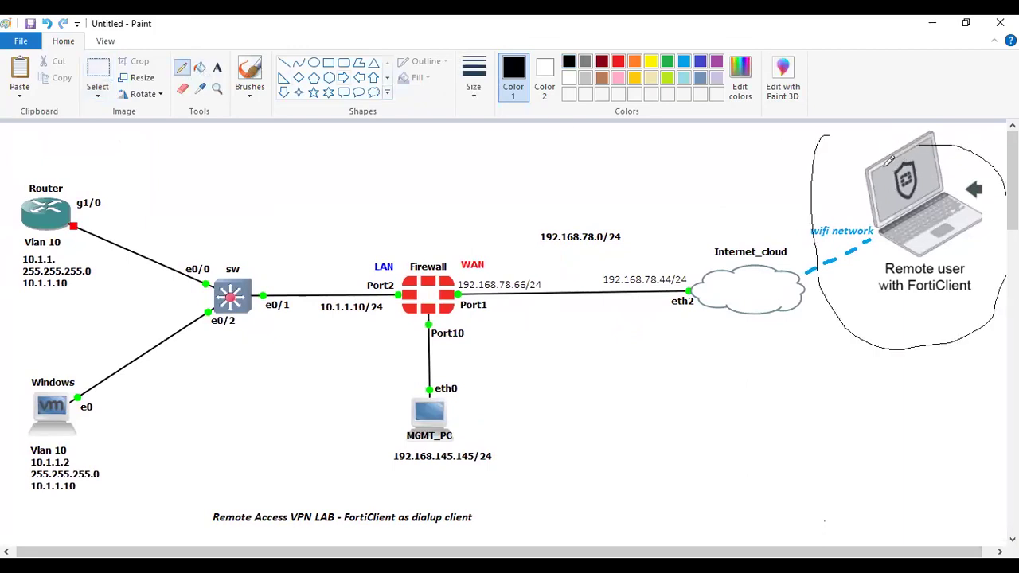
pyautogui.moveTo(874, 237)
pyautogui.mouseDown()
pyautogui.moveTo(579, 163)
pyautogui.moveTo(457, 293)
pyautogui.moveTo(856, 322)
pyautogui.moveTo(937, 243)
pyautogui.mouseUp()
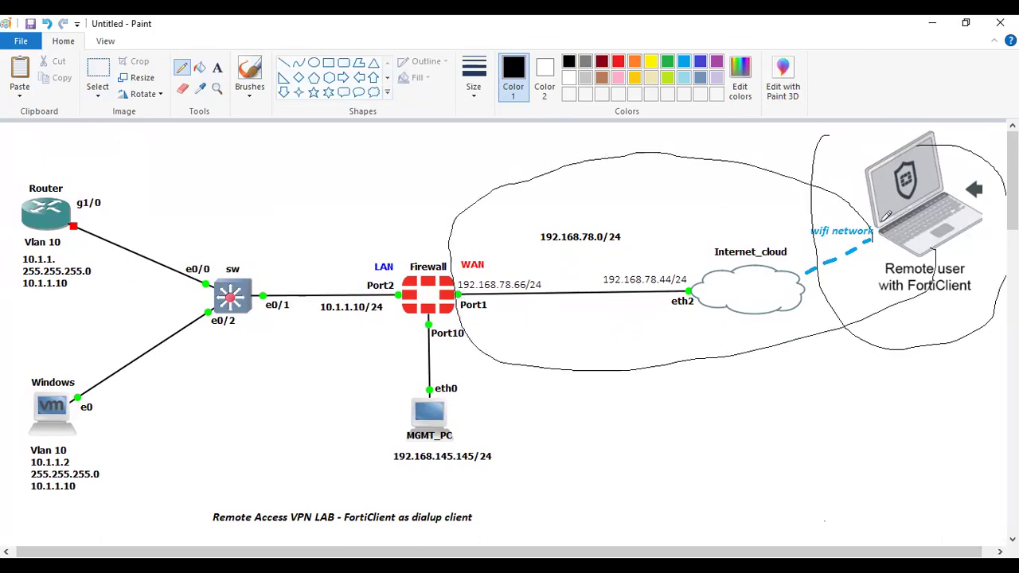
pyautogui.moveTo(876, 221); pyautogui.dragTo(548, 286)
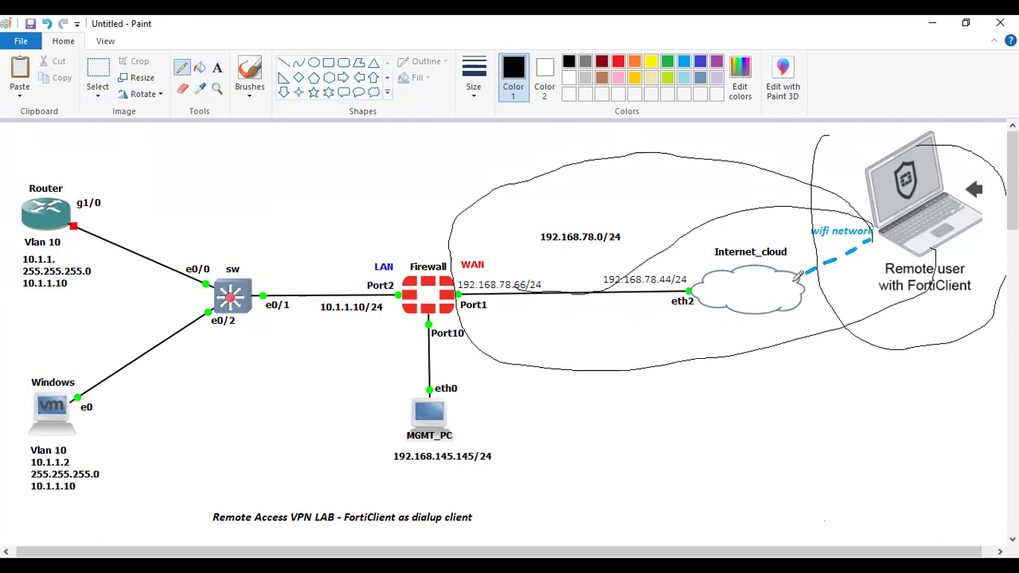
pyautogui.moveTo(465, 271)
pyautogui.mouseDown()
pyautogui.moveTo(505, 305)
pyautogui.moveTo(487, 269)
pyautogui.moveTo(480, 274)
pyautogui.moveTo(716, 195)
pyautogui.mouseUp()
pyautogui.moveTo(472, 303)
pyautogui.mouseDown()
pyautogui.moveTo(661, 352)
pyautogui.moveTo(809, 265)
pyautogui.mouseUp()
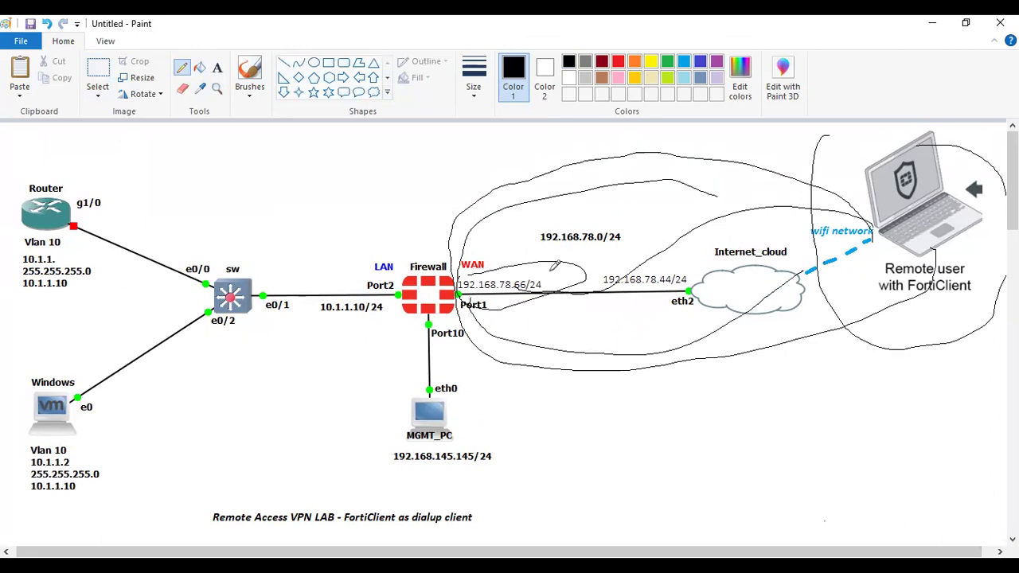
pyautogui.moveTo(461, 271)
pyautogui.mouseDown()
pyautogui.moveTo(567, 279)
pyautogui.moveTo(510, 261)
pyautogui.mouseUp()
pyautogui.moveTo(880, 146)
pyautogui.mouseDown()
pyautogui.moveTo(864, 181)
pyautogui.moveTo(917, 147)
pyautogui.moveTo(876, 187)
pyautogui.mouseUp()
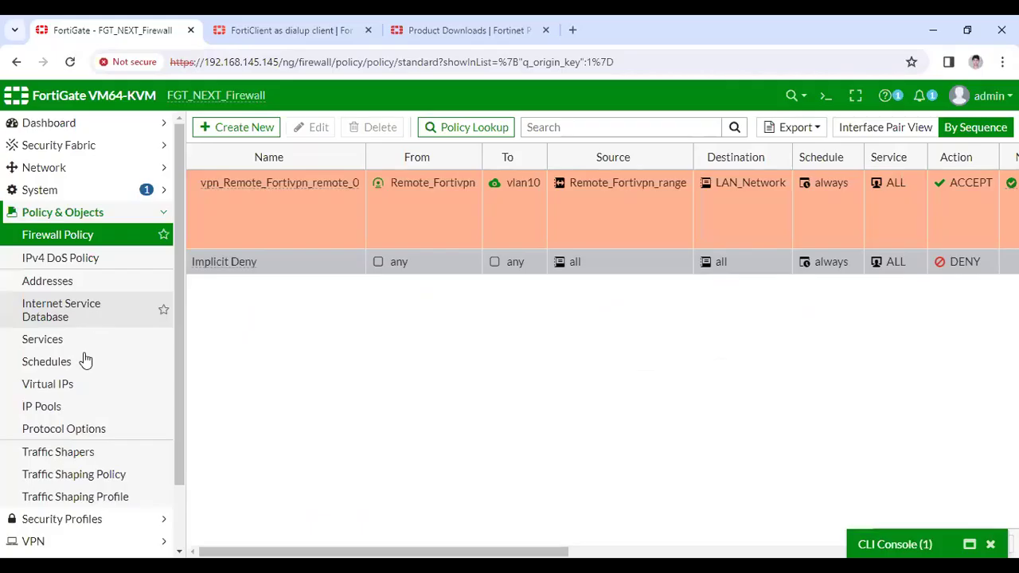
# Go to VPN > IPsec Tunnels and reload until Remote_Fortivpn shows 1 dialup connection.
pyautogui.scroll(-2, 88, 505)
pyautogui.click(54, 546)
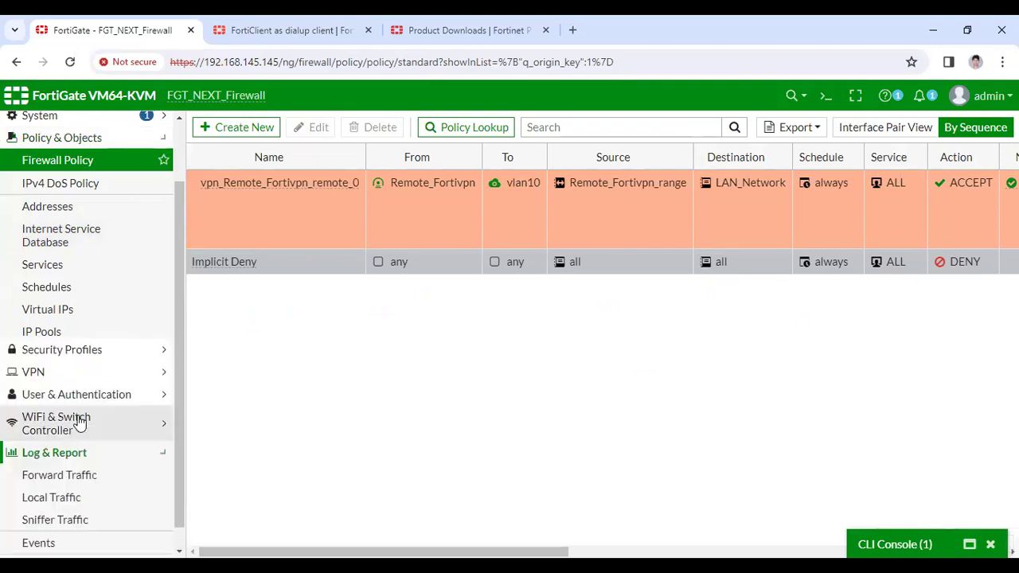
pyautogui.click(33, 181)
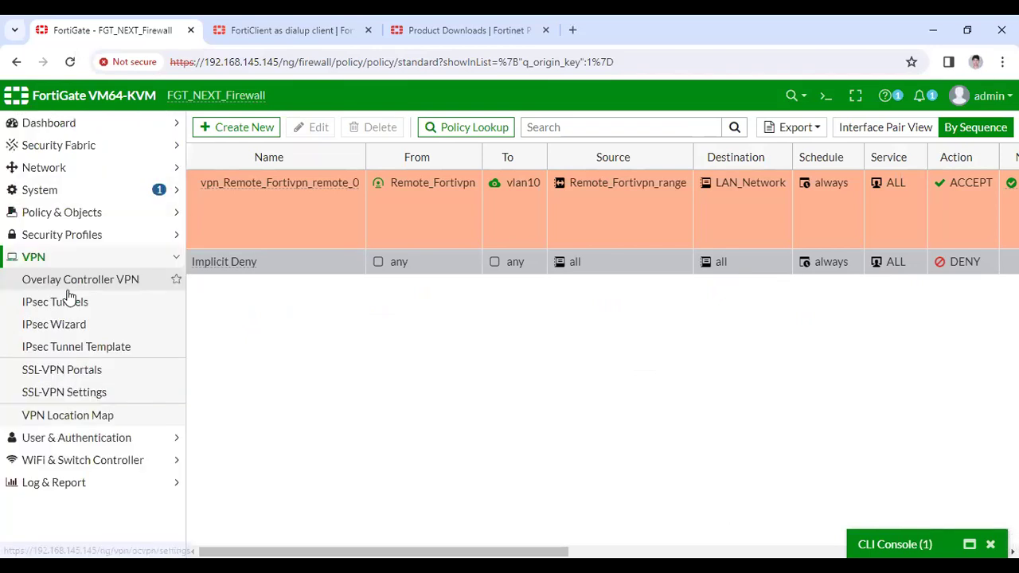
pyautogui.click(69, 299)
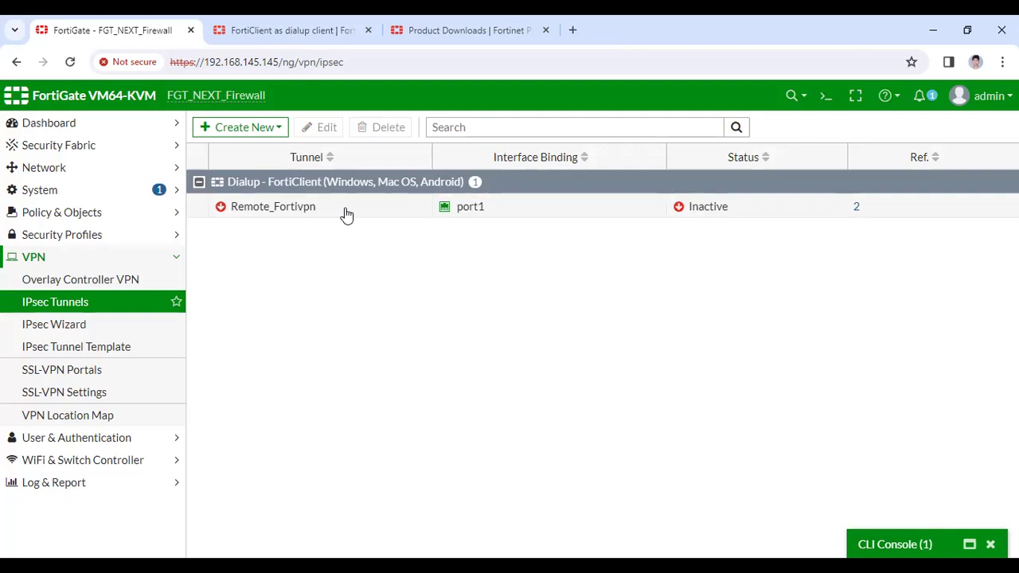
pyautogui.click(70, 62)
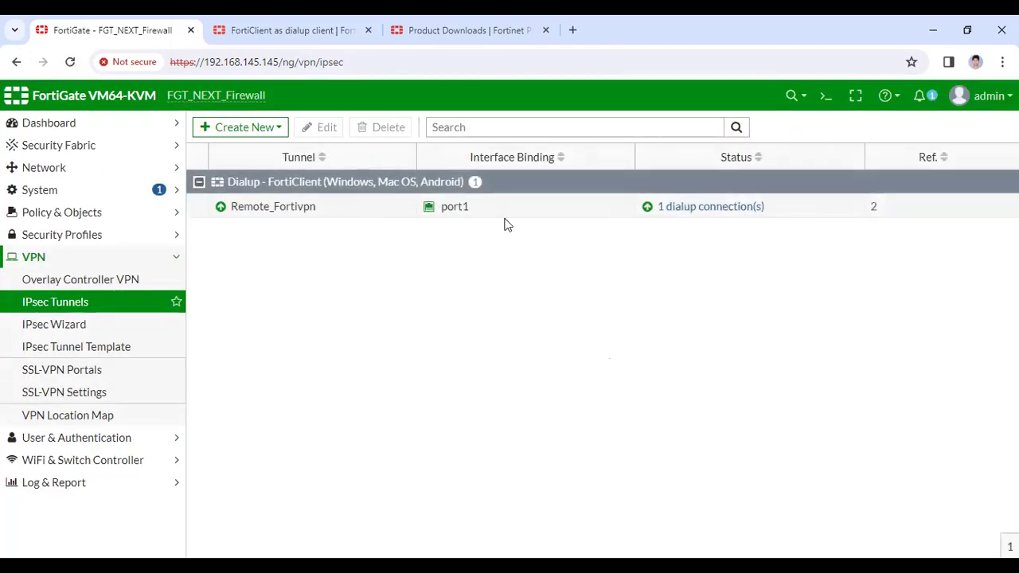
# In the CLI Console, run 'get router info routing-table all' and highlight the Remote_Fortivpn 100.1.1.1/32 route.
pyautogui.click(826, 95)
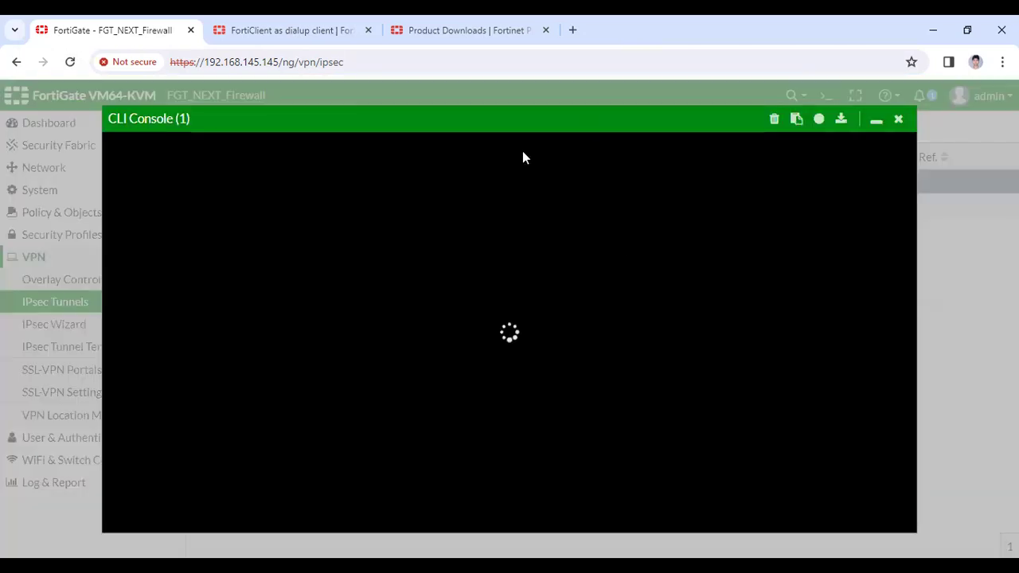
pyautogui.click(724, 379)
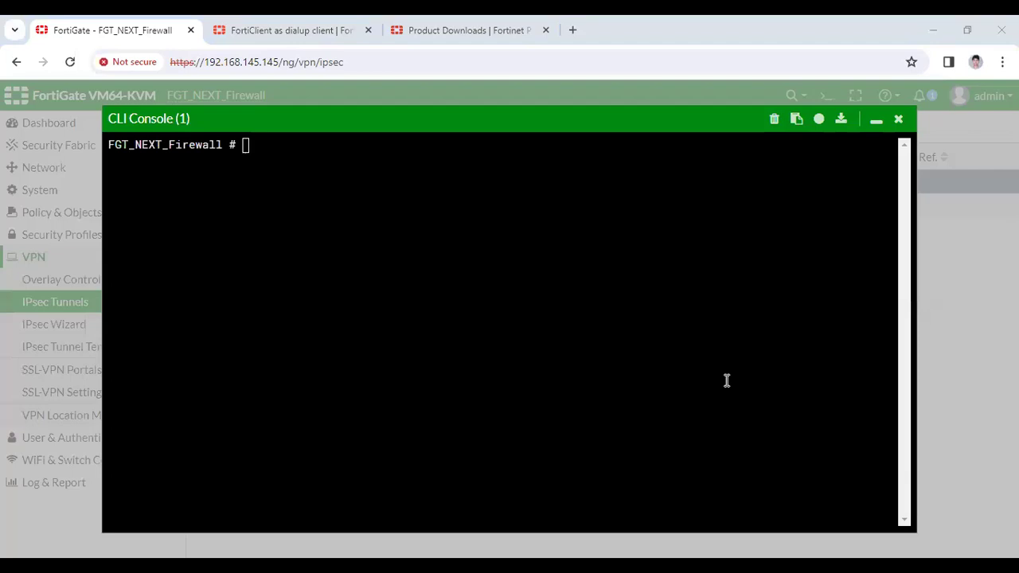
pyautogui.press('Return')
pyautogui.press('Return')
pyautogui.press('Return')
pyautogui.write('ge')
pyautogui.write('uter ')
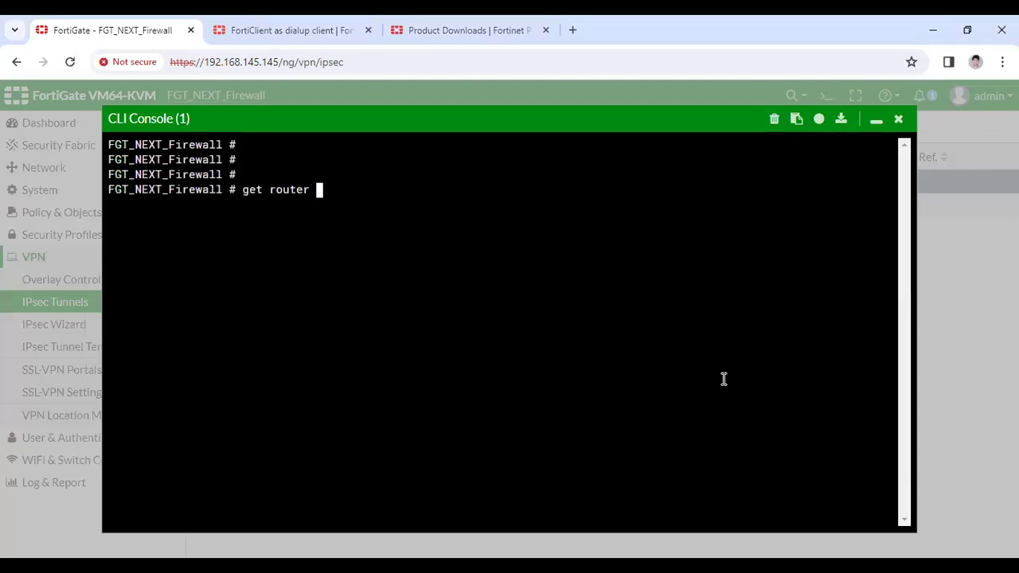
pyautogui.write('info routing-table all')
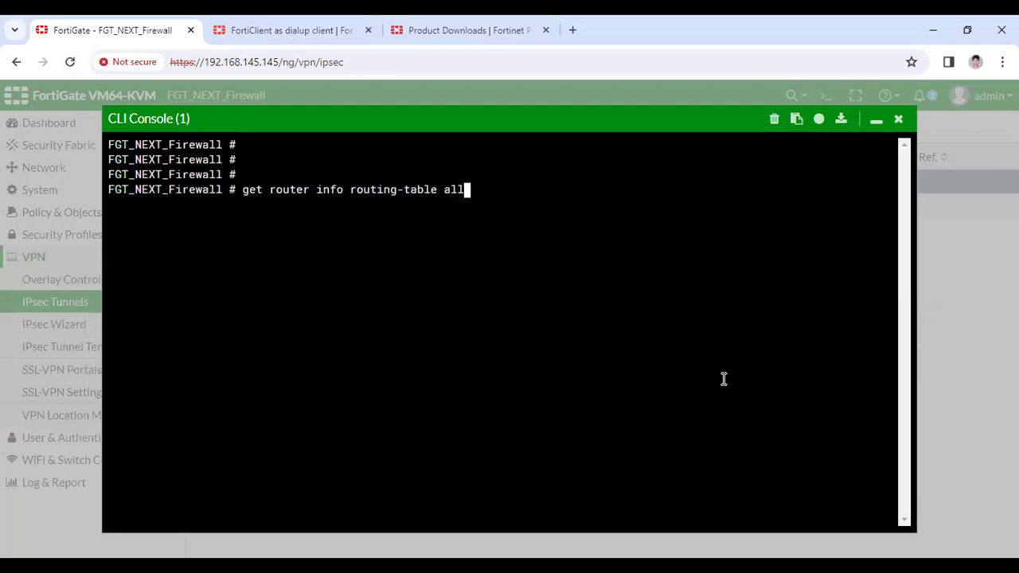
pyautogui.press('Return')
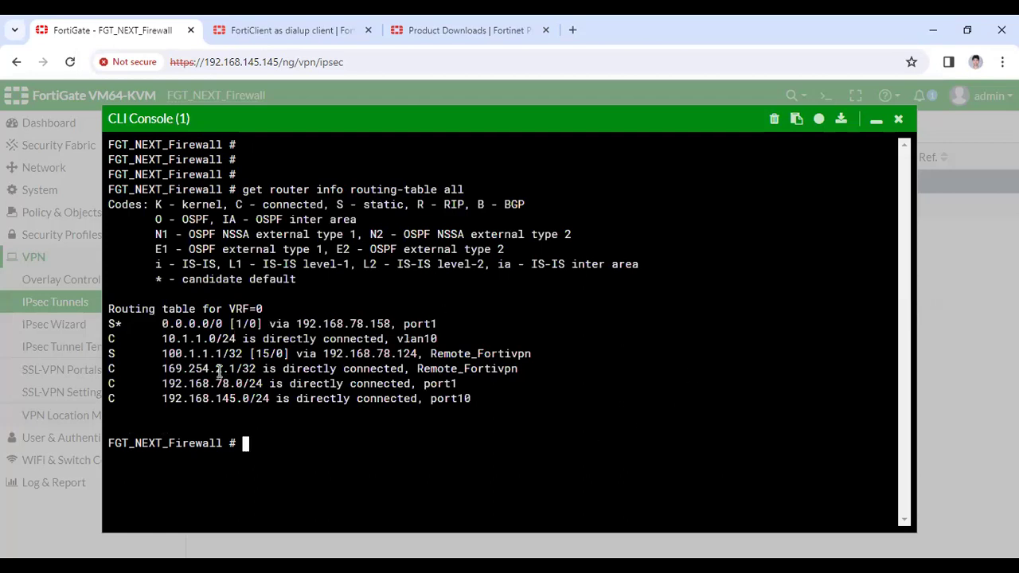
pyautogui.moveTo(112, 353); pyautogui.dragTo(533, 351)
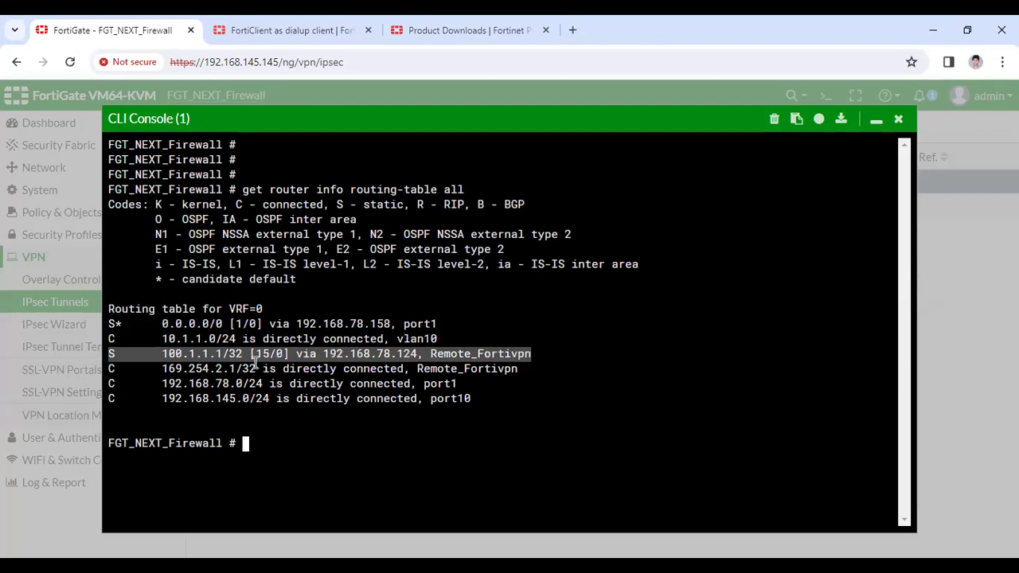
pyautogui.click(111, 359)
pyautogui.moveTo(112, 358); pyautogui.dragTo(539, 353)
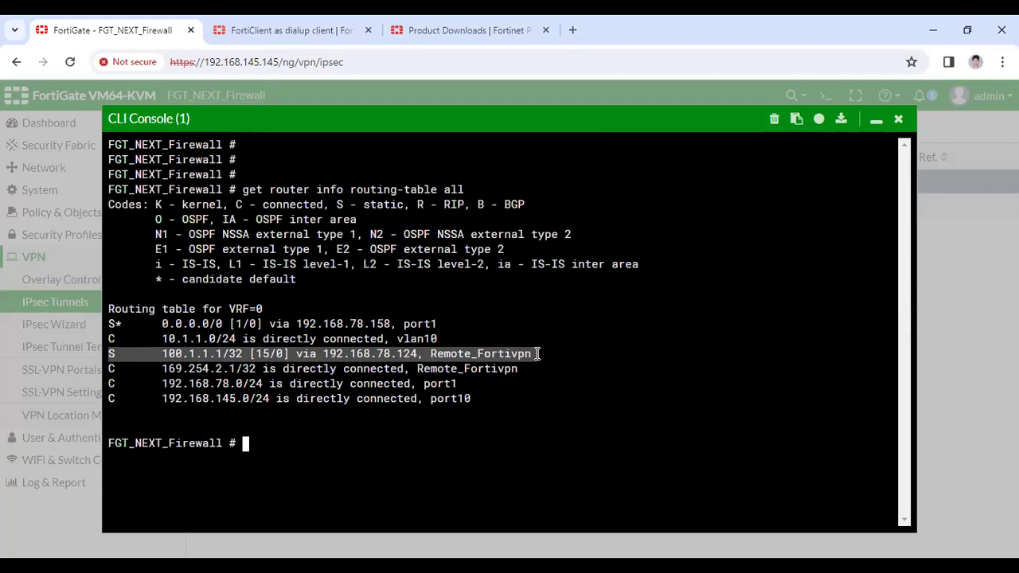
pyautogui.click(494, 353)
pyautogui.moveTo(158, 353); pyautogui.dragTo(221, 354)
pyautogui.moveTo(531, 353); pyautogui.dragTo(175, 354)
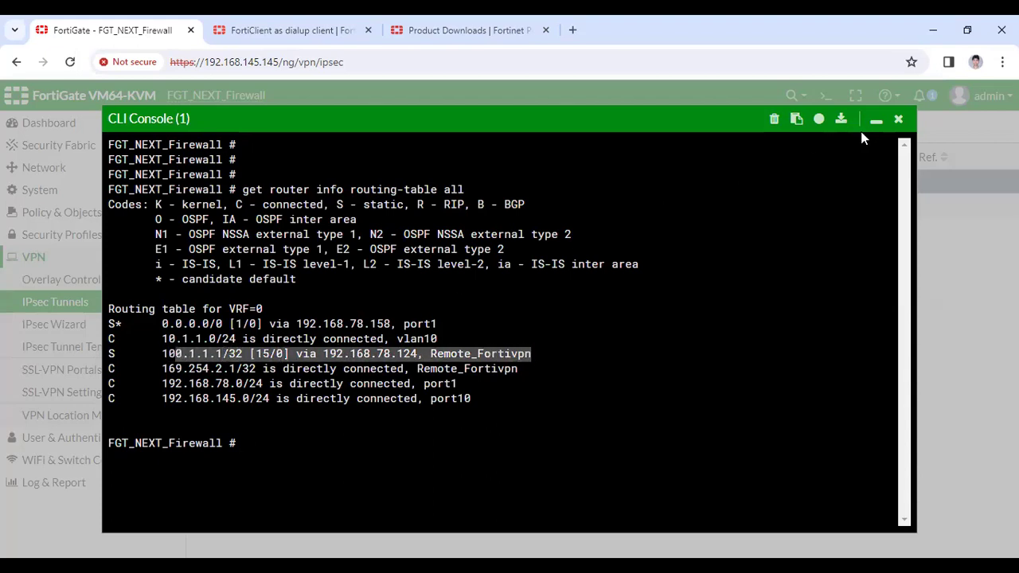
pyautogui.click(337, 354)
# Compare the vlan10 and Remote_Fortivpn routes against the tunnel list and its Remote_Fortivpn options.
pyautogui.click(876, 119)
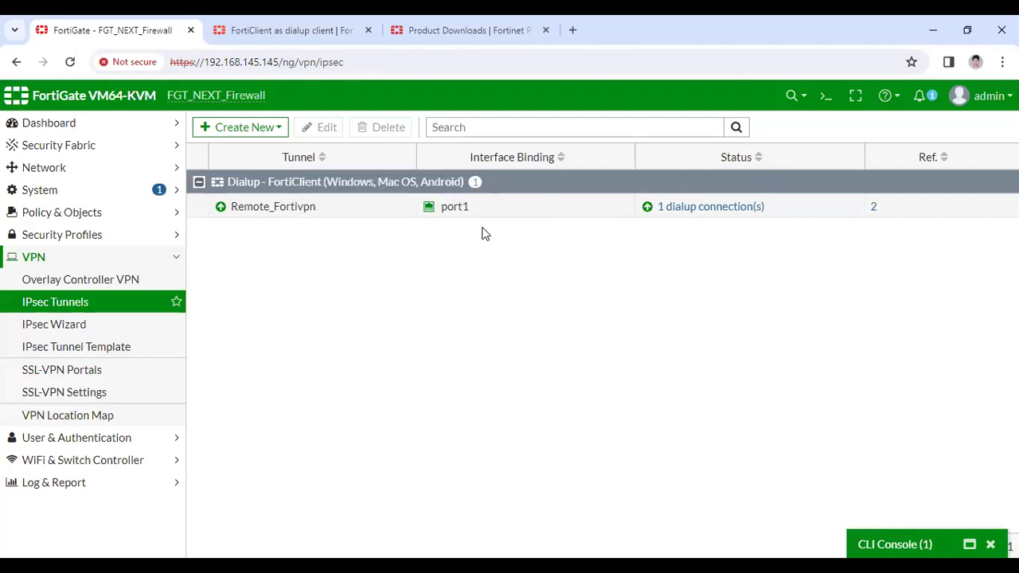
pyautogui.click(969, 545)
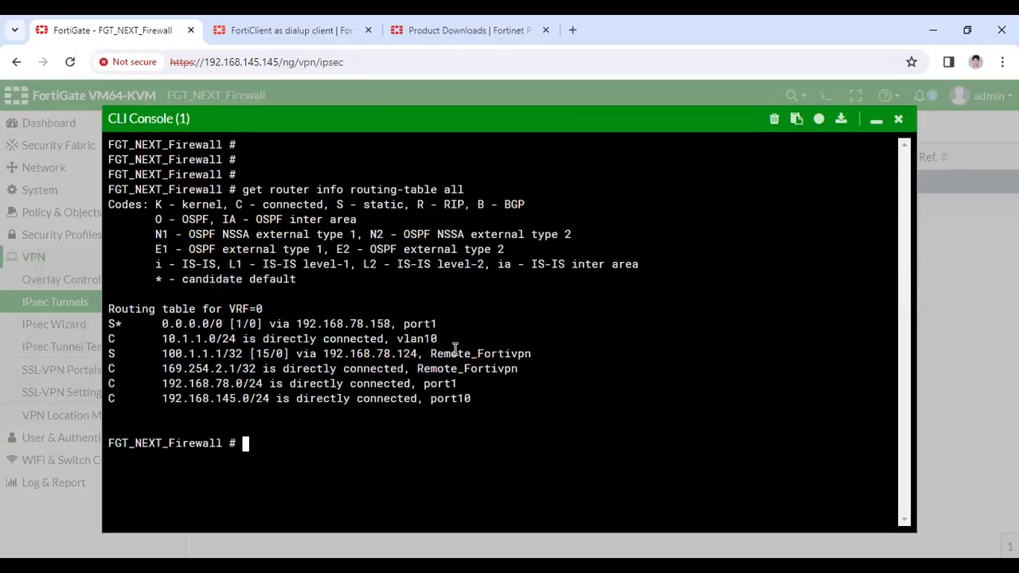
pyautogui.moveTo(538, 356); pyautogui.dragTo(189, 343)
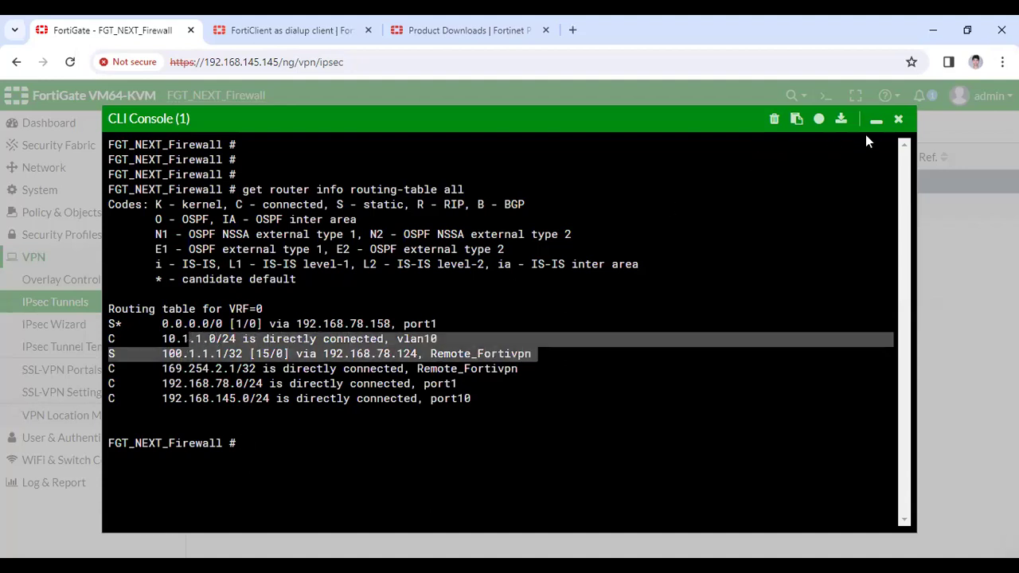
pyautogui.click(875, 120)
pyautogui.rightClick(350, 212)
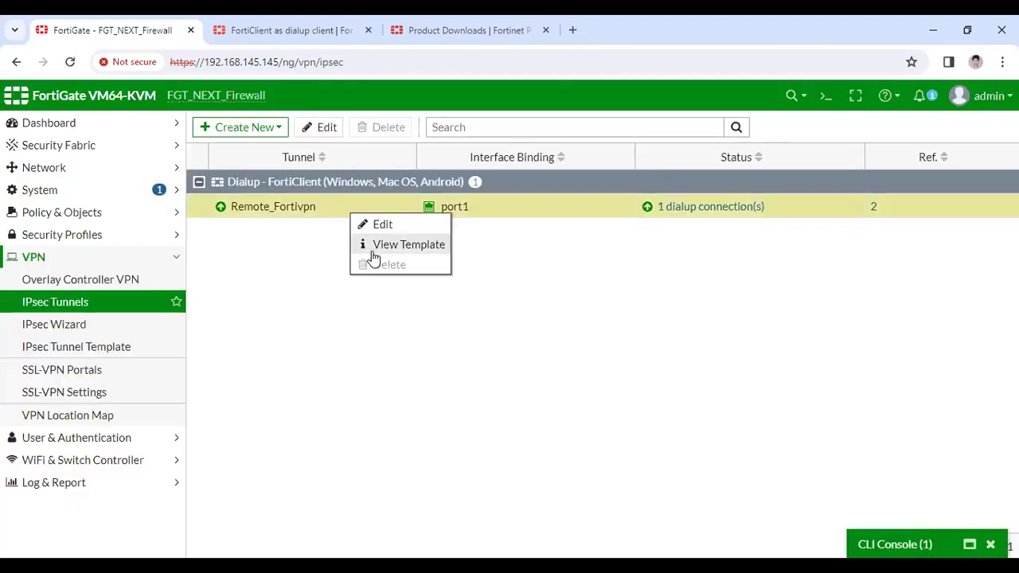
pyautogui.click(269, 257)
pyautogui.click(969, 545)
pyautogui.click(664, 333)
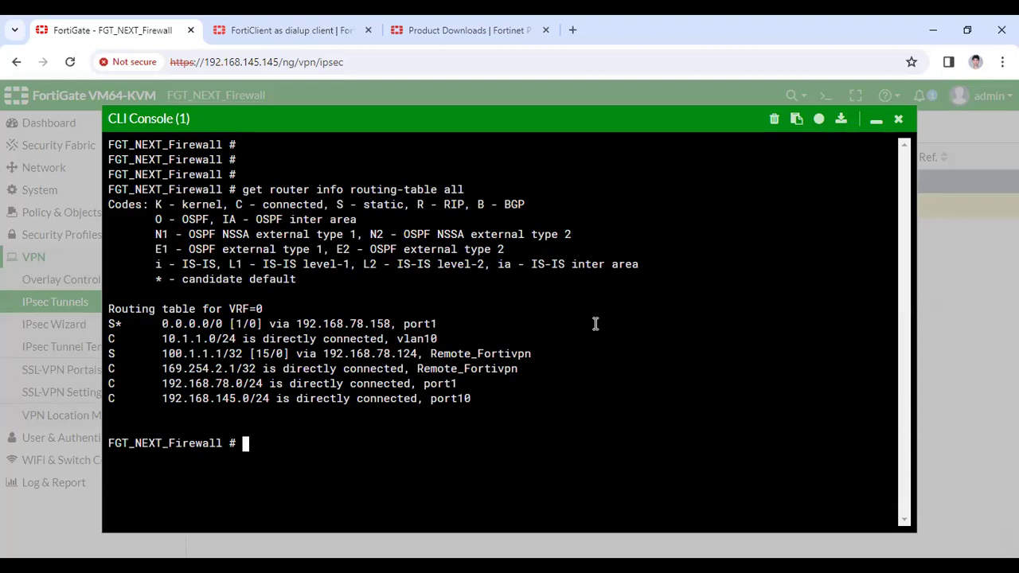
# Rerun the routing-table command, confirm the Remote_Fortivpn routes are gone, and reload the tunnel list.
pyautogui.press('Up')
pyautogui.press('Return')
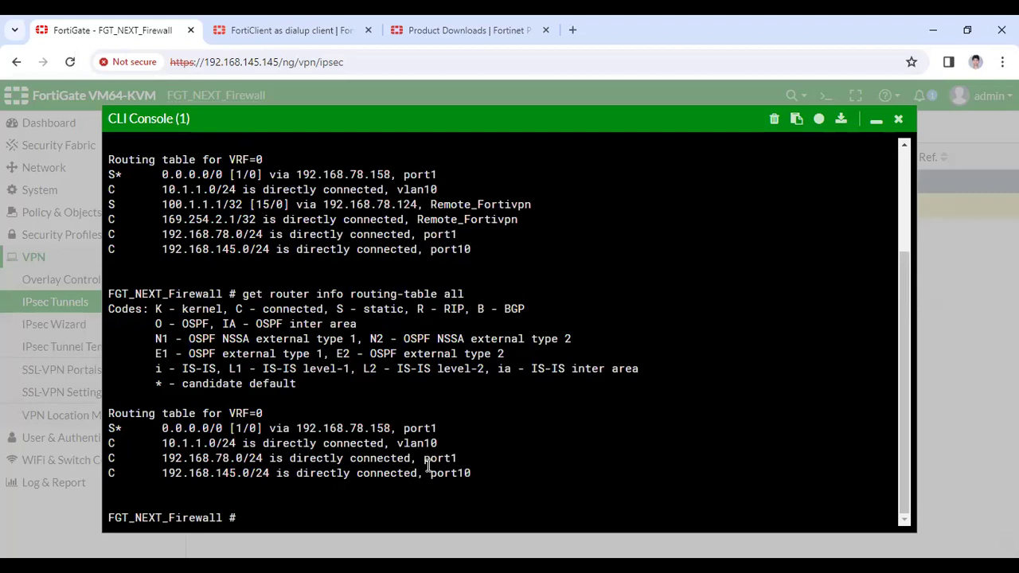
pyautogui.doubleClick(441, 459)
pyautogui.click(353, 450)
pyautogui.moveTo(531, 205); pyautogui.dragTo(163, 205)
pyautogui.click(252, 215)
pyautogui.moveTo(547, 199); pyautogui.dragTo(132, 195)
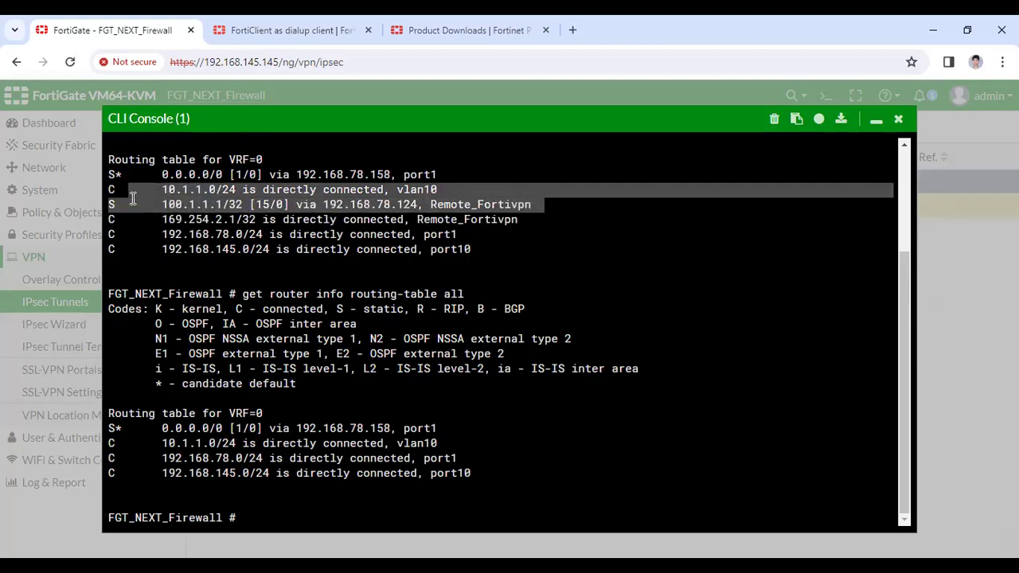
pyautogui.click(174, 214)
pyautogui.moveTo(534, 220); pyautogui.dragTo(464, 220)
pyautogui.moveTo(111, 232); pyautogui.dragTo(122, 207)
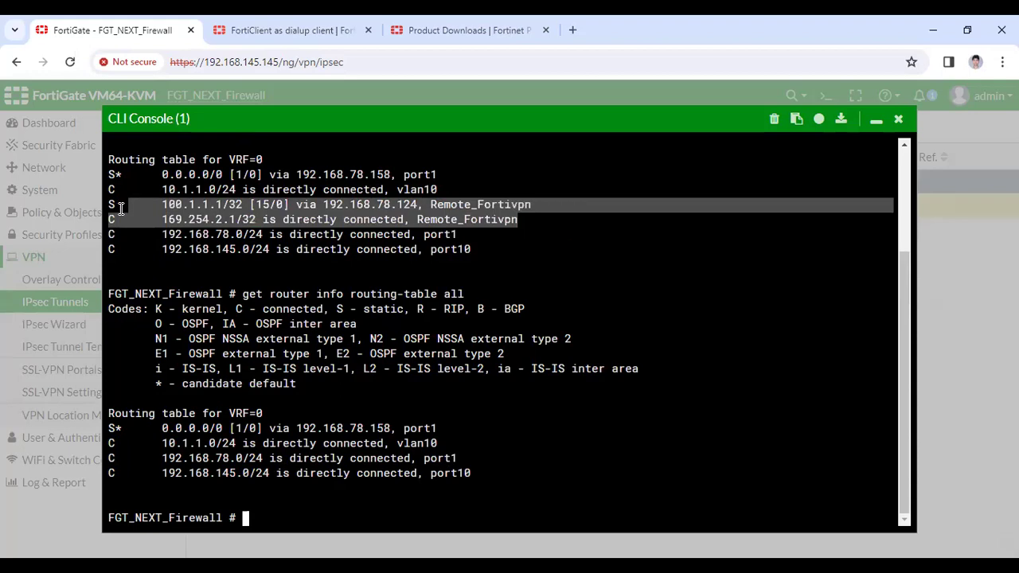
pyautogui.click(351, 450)
pyautogui.moveTo(509, 478); pyautogui.dragTo(130, 398)
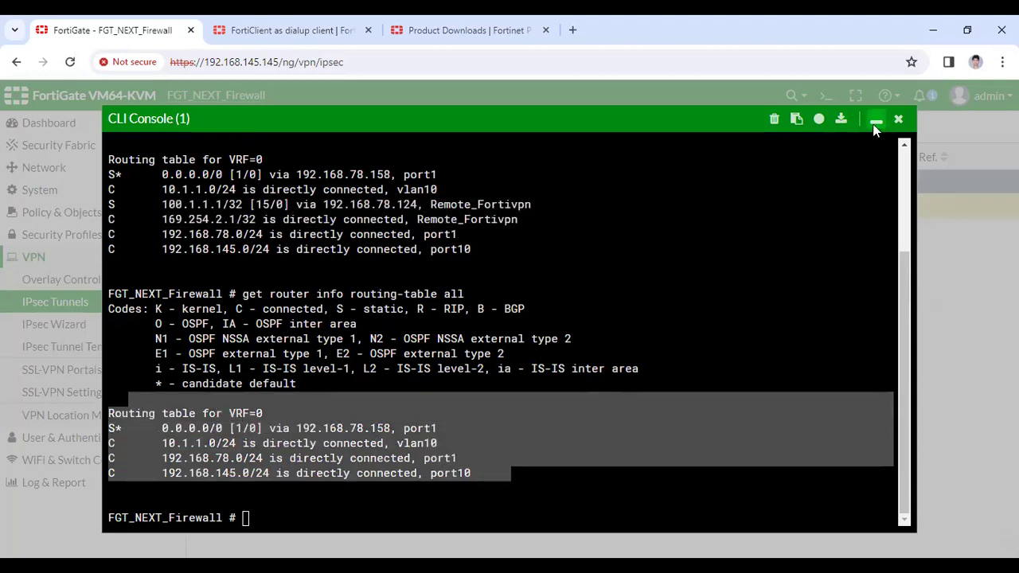
pyautogui.click(876, 121)
pyautogui.click(68, 64)
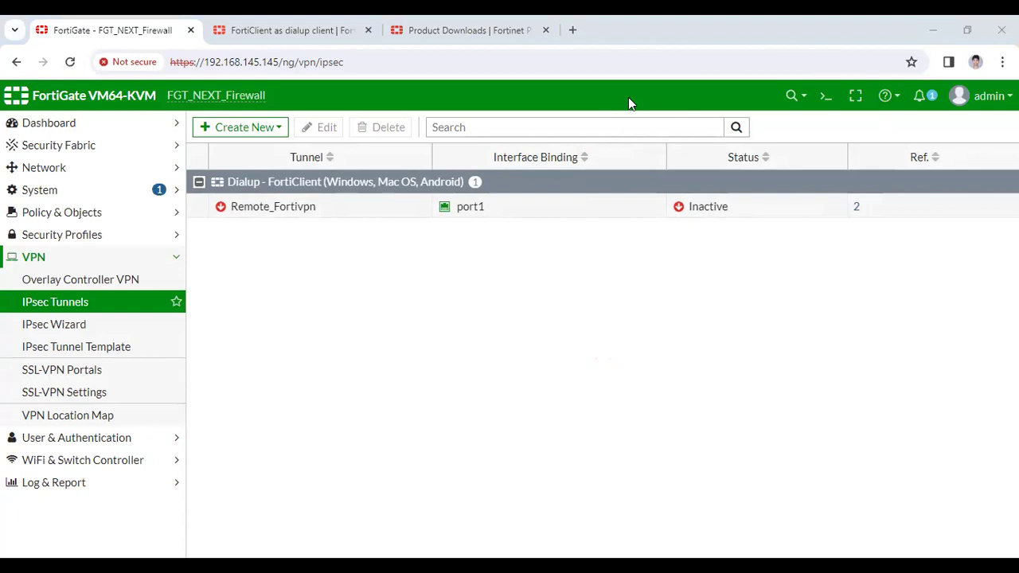
# In the CLI Console, run 'get router info routing-table all' and check the vlan10 and port1 routes.
pyautogui.click(826, 95)
pyautogui.press('Return')
pyautogui.press('Return')
pyautogui.press('Return')
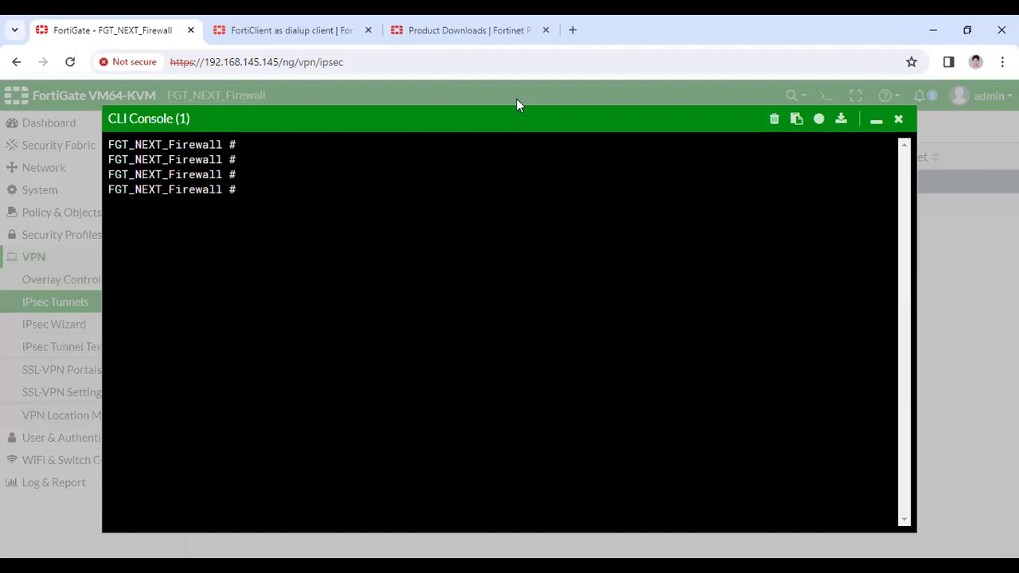
pyautogui.press('Return')
pyautogui.press('Return')
pyautogui.write('get router info rout')
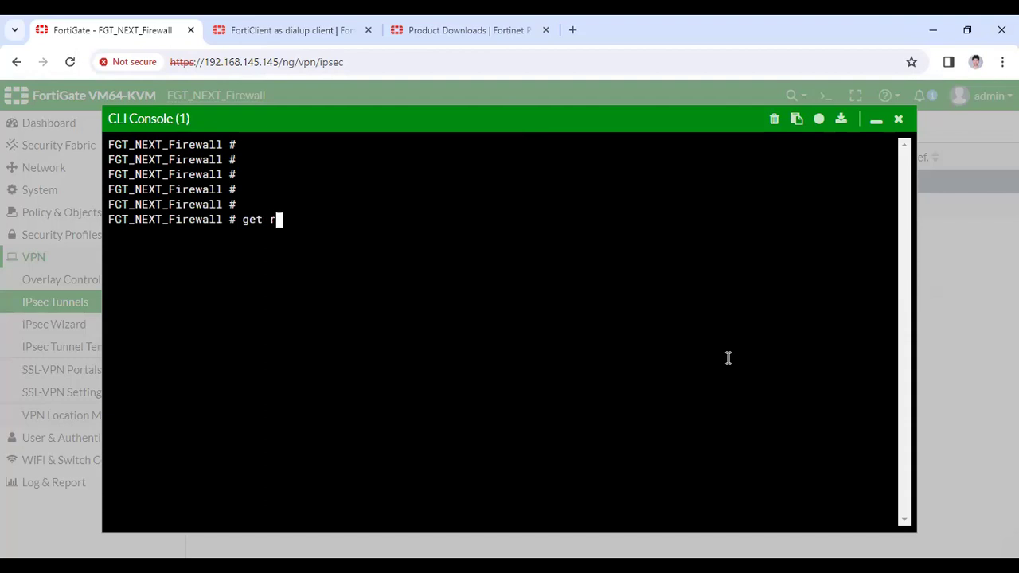
pyautogui.press('Tab')
pyautogui.write('all')
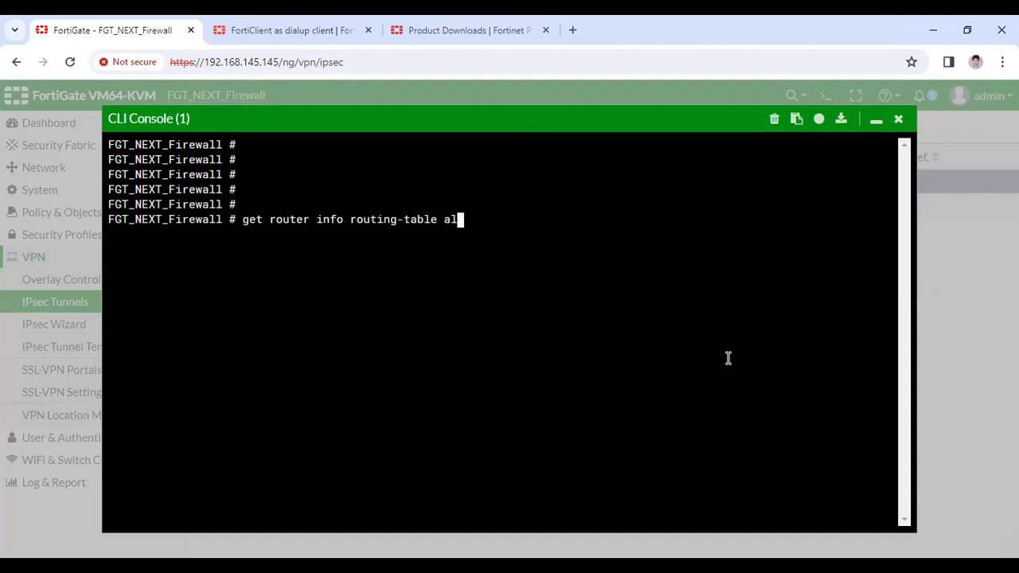
pyautogui.press('Return')
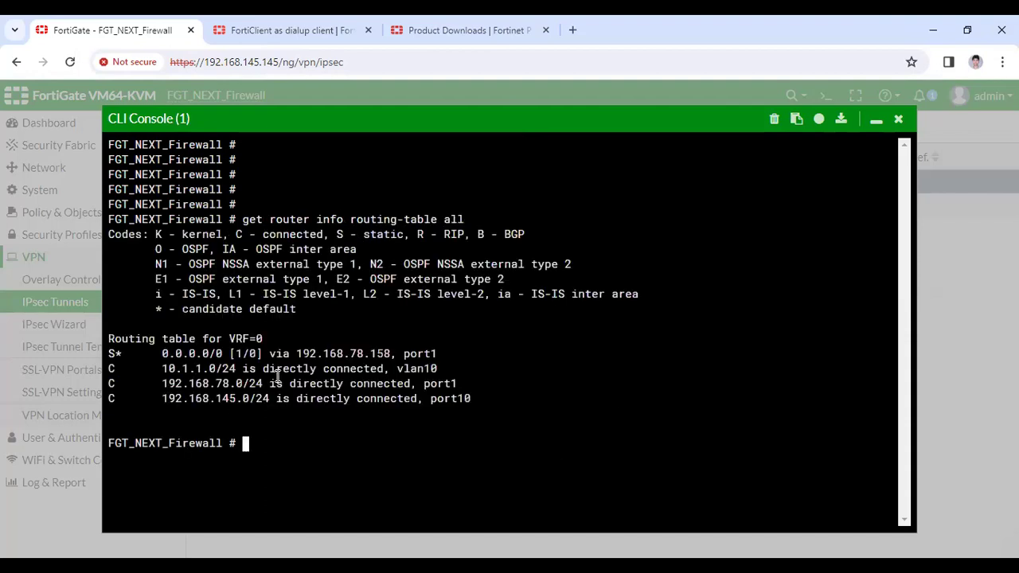
pyautogui.moveTo(466, 385); pyautogui.dragTo(239, 368)
pyautogui.click(462, 385)
# Rerun the routing-table command repeatedly until the Remote_Fortivpn routes reappear.
pyautogui.press('Up')
pyautogui.press('Return')
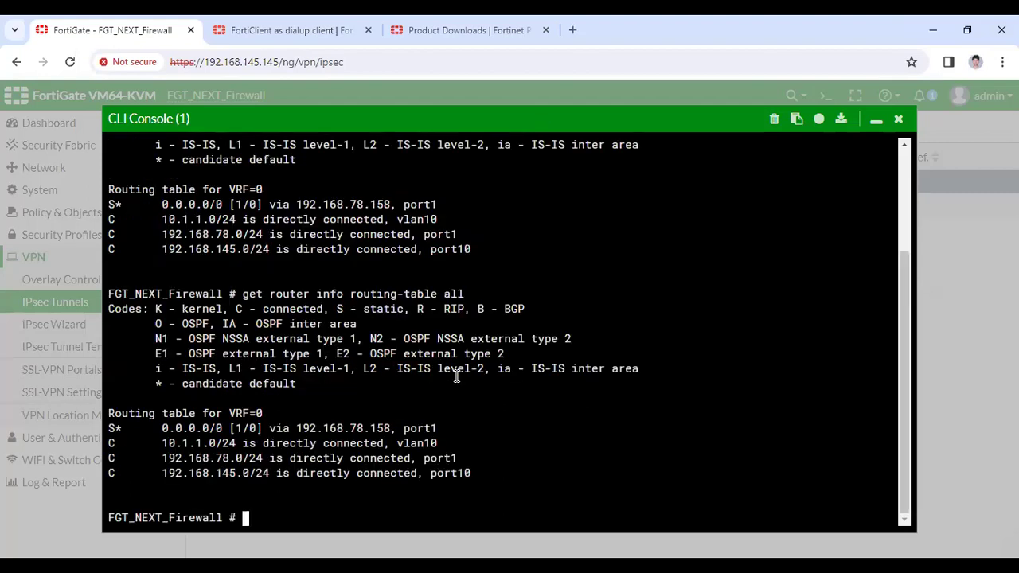
pyautogui.press('Up')
pyautogui.press('Down')
pyautogui.press('Up')
pyautogui.press('Down')
pyautogui.press('Up')
pyautogui.press('Down')
pyautogui.press('Up')
pyautogui.press('Return')
pyautogui.press('Up')
pyautogui.press('Return')
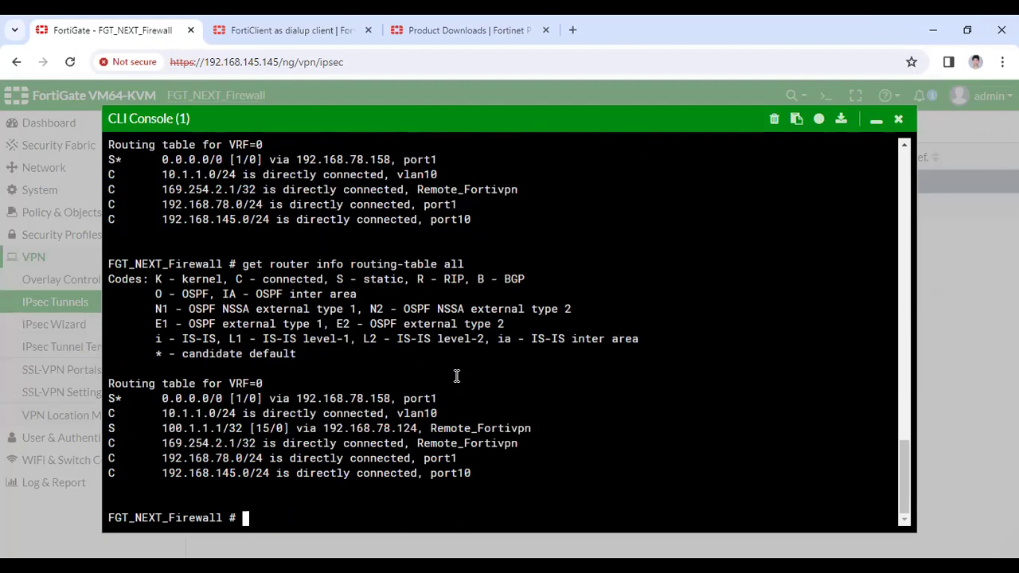
# Highlight the 100.1.1.1/32 route via 192.168.78.124 on Remote_Fortivpn, then reload the tunnel page.
pyautogui.moveTo(524, 444); pyautogui.dragTo(164, 425)
pyautogui.click(164, 425)
pyautogui.moveTo(523, 444); pyautogui.dragTo(317, 429)
pyautogui.click(116, 431)
pyautogui.moveTo(532, 429); pyautogui.dragTo(110, 430)
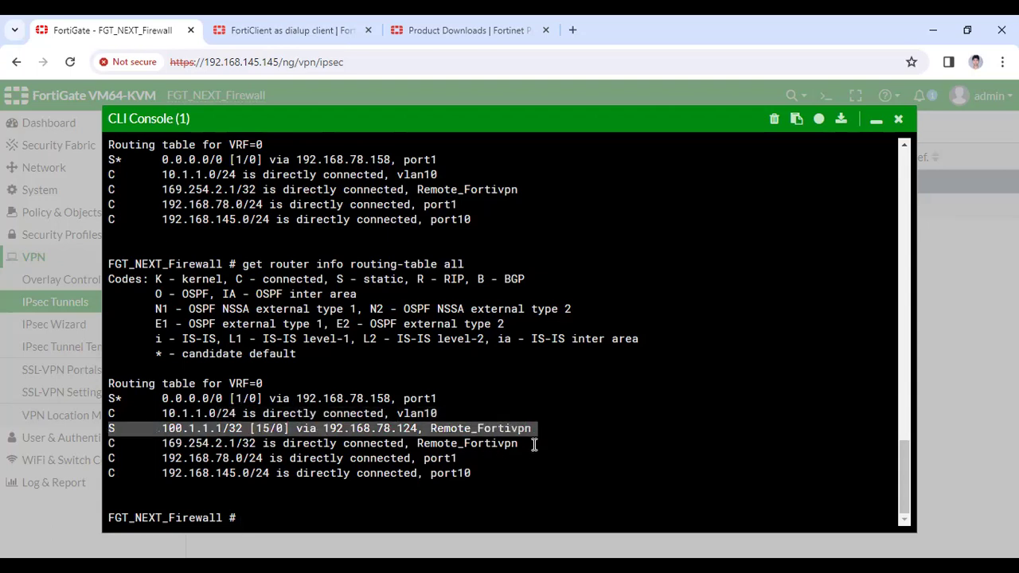
pyautogui.click(876, 121)
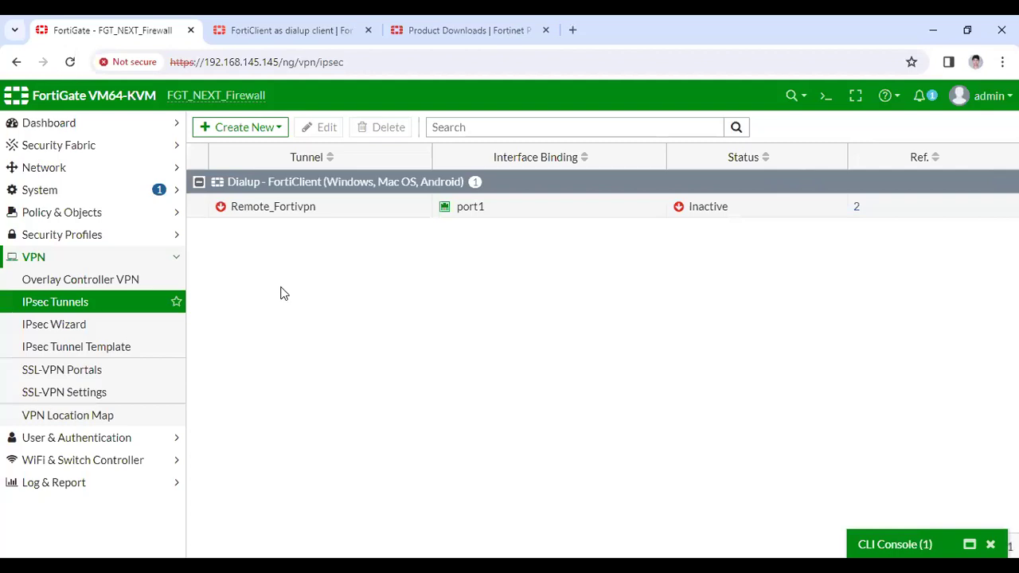
pyautogui.click(72, 62)
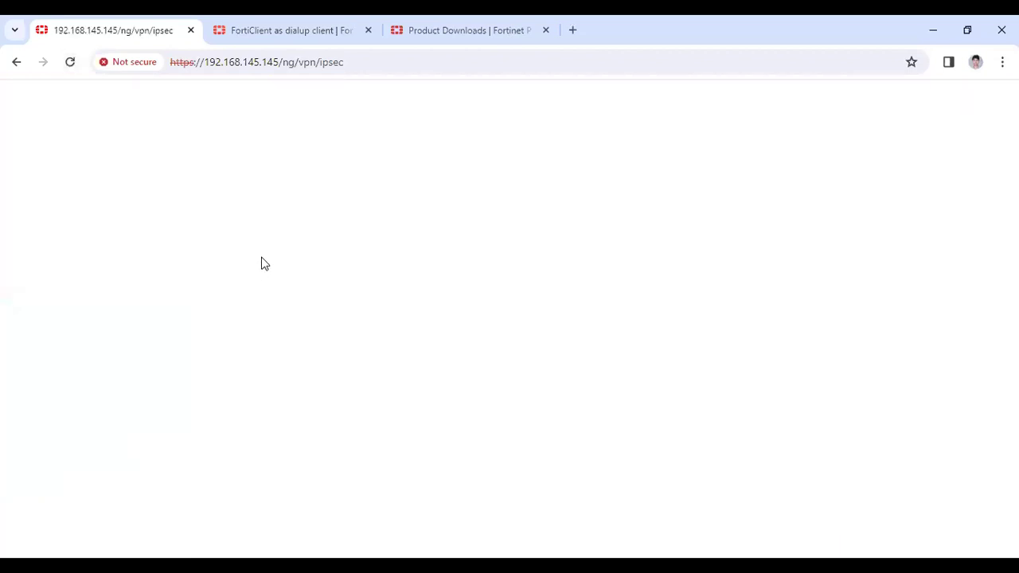
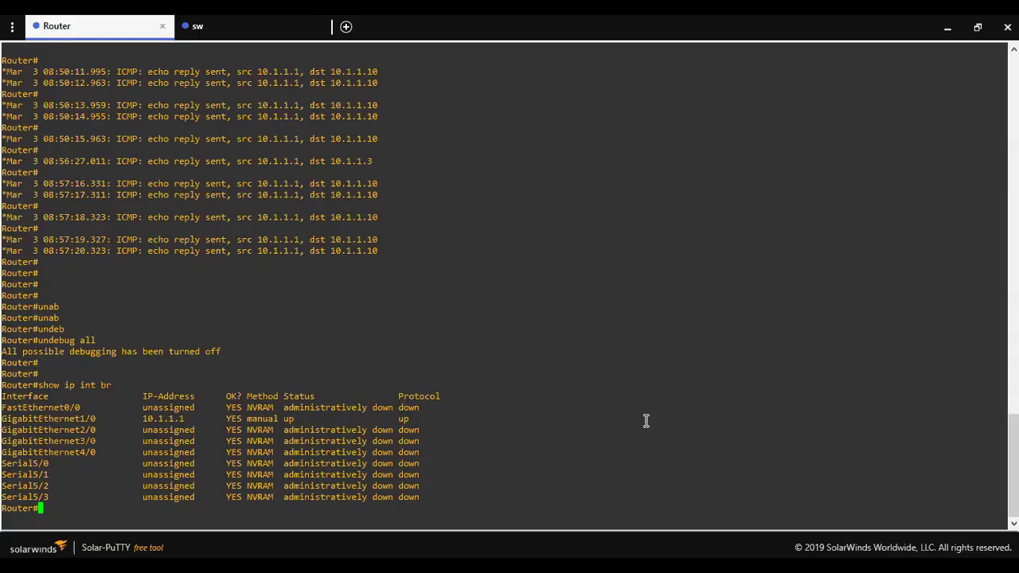
# Ping 10.1.1.10 from the router to check reachability.
pyautogui.press('Return')
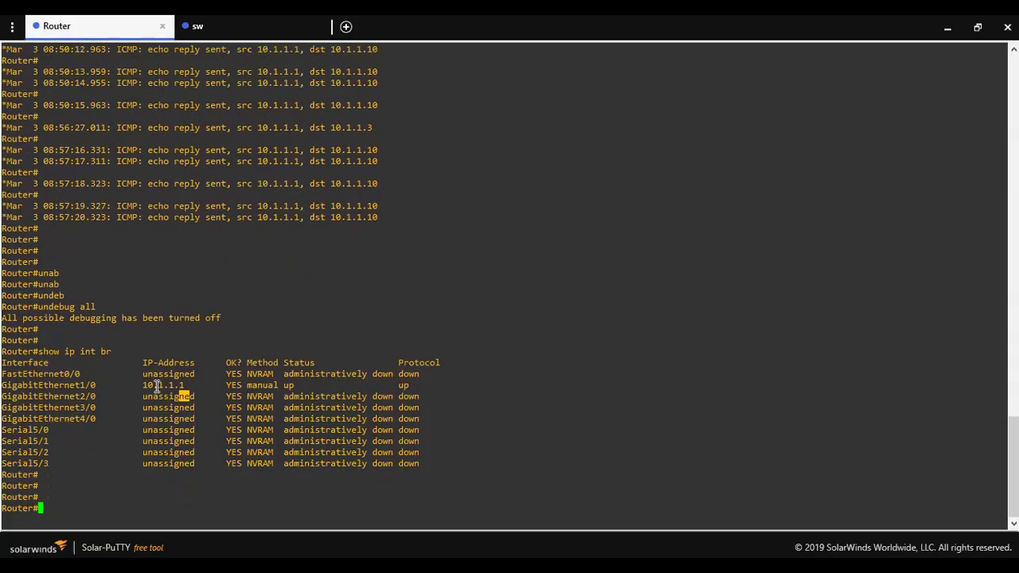
pyautogui.doubleClick(157, 440)
pyautogui.write('ping 10.1.1.10')
pyautogui.press('Return')
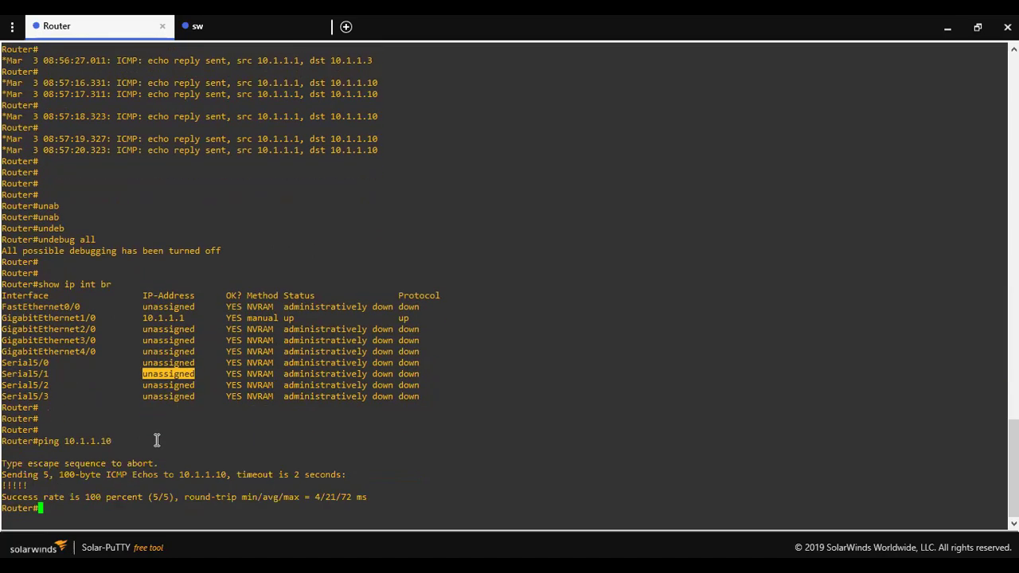
pyautogui.moveTo(74, 440); pyautogui.dragTo(30, 450)
pyautogui.click(138, 442)
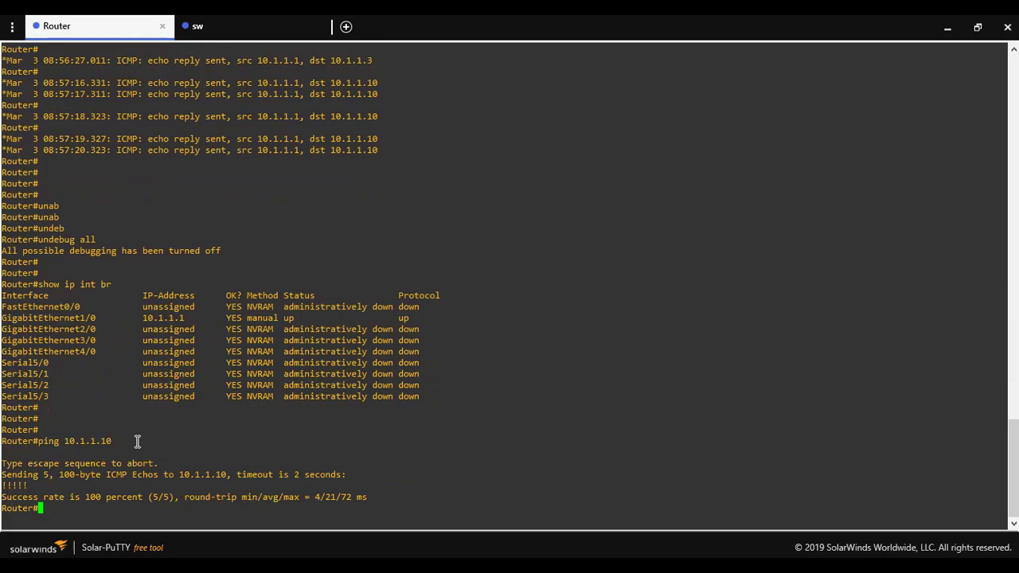
# List the users logged into the router with show users.
pyautogui.press('Return')
pyautogui.write('show usre')
pyautogui.press('Tab')
pyautogui.press('BackSpace')
pyautogui.press('BackSpace')
pyautogui.press('BackSpace')
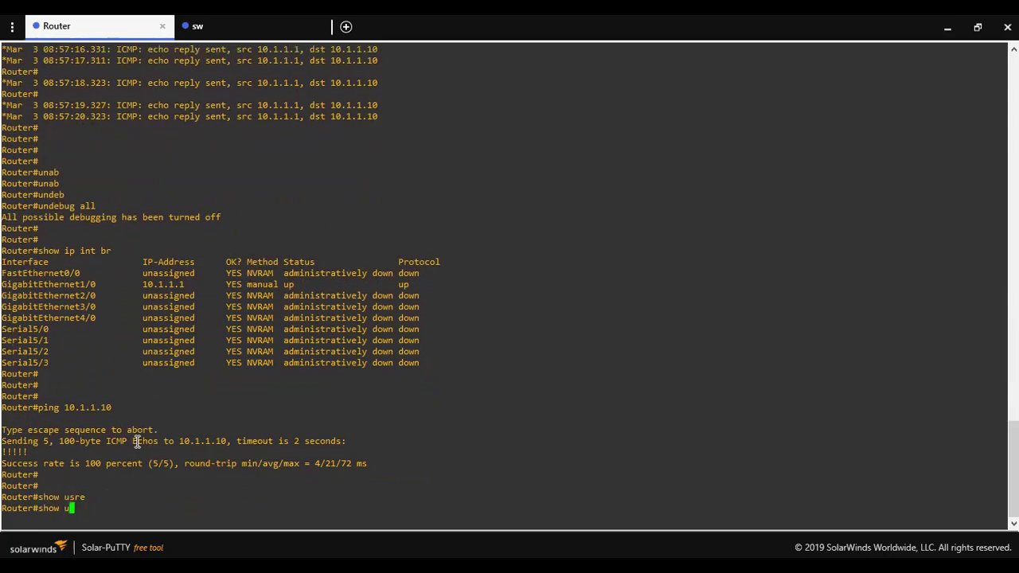
pyautogui.write('user')
pyautogui.press('Tab')
pyautogui.press('BackSpace')
pyautogui.press('BackSpace')
pyautogui.press('BackSpace')
pyautogui.press('BackSpace')
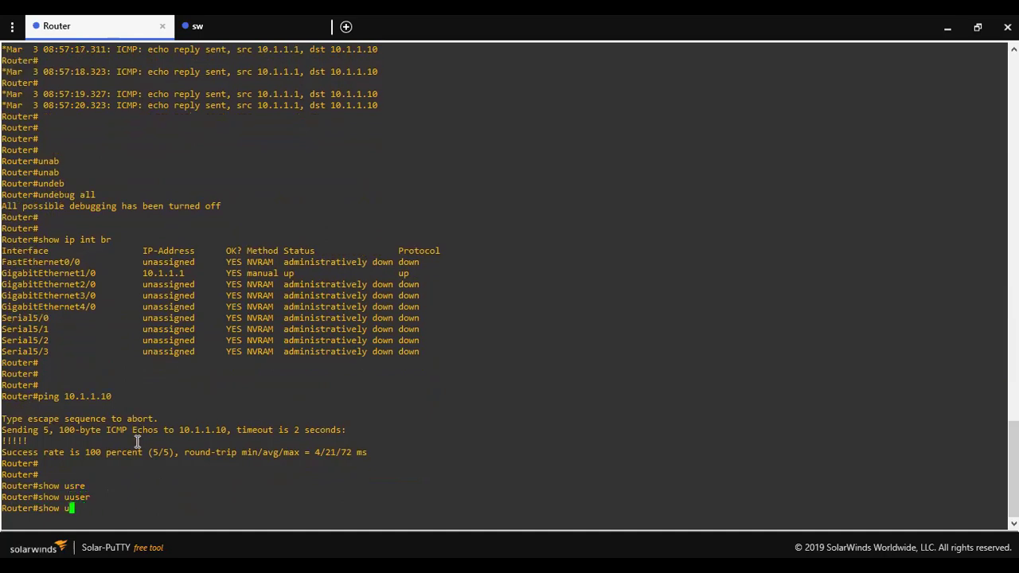
pyautogui.write('user')
pyautogui.press('Tab')
pyautogui.write('s')
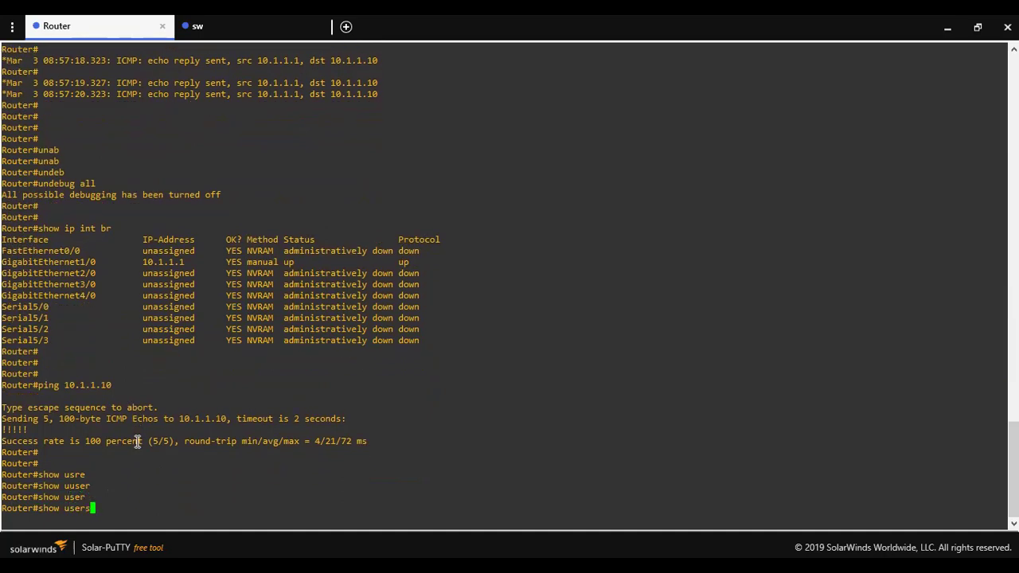
pyautogui.press('Tab')
pyautogui.press('Return')
pyautogui.press('Return')
pyautogui.press('Return')
# Display the telnet section of the running configuration with show run | section telnet.
pyautogui.write('show run | s')
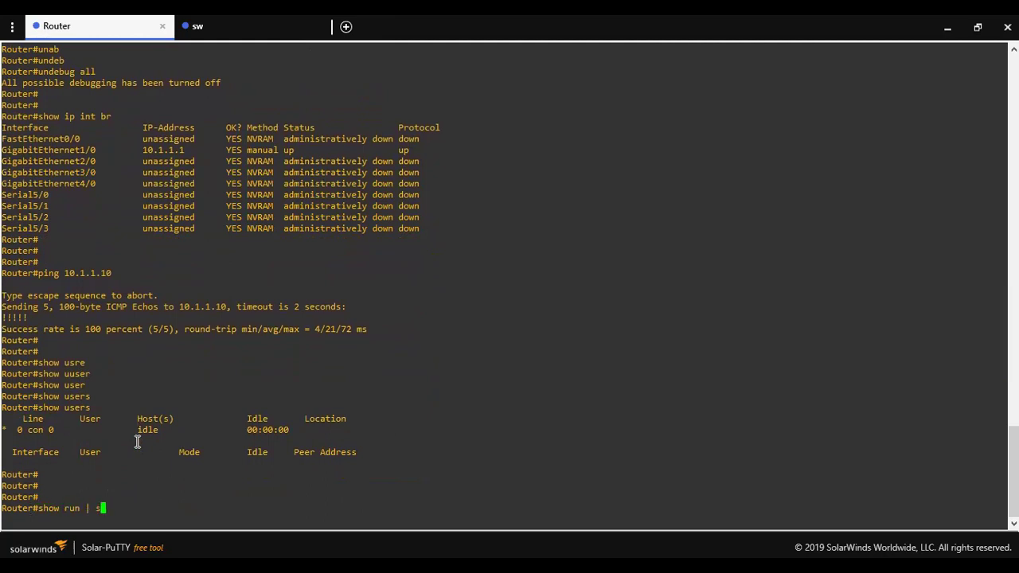
pyautogui.write('e')
pyautogui.press('Tab')
pyautogui.write('tenet')
pyautogui.press('BackSpace')
pyautogui.press('BackSpace')
pyautogui.press('BackSpace')
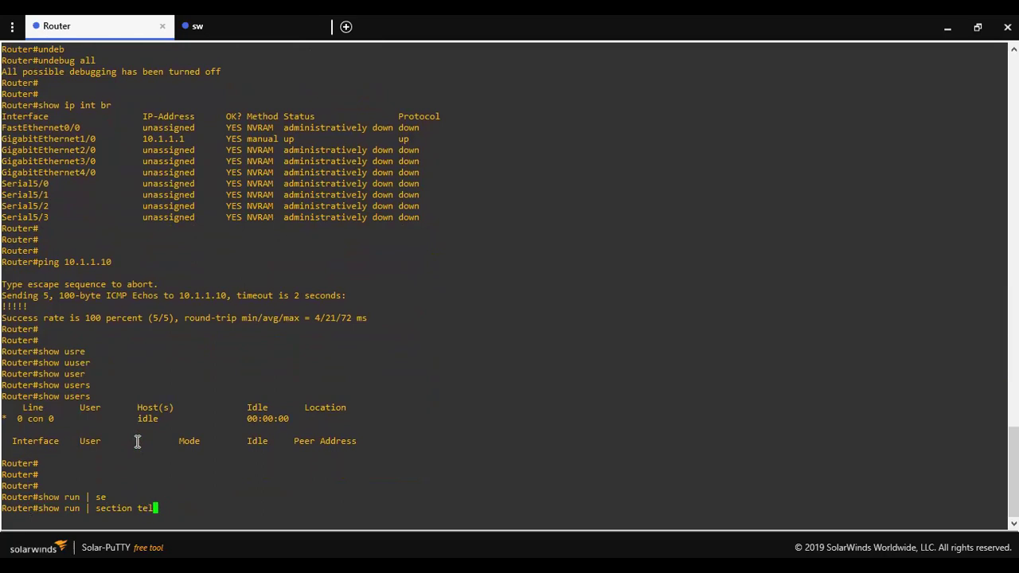
pyautogui.write('lnet')
pyautogui.press('Return')
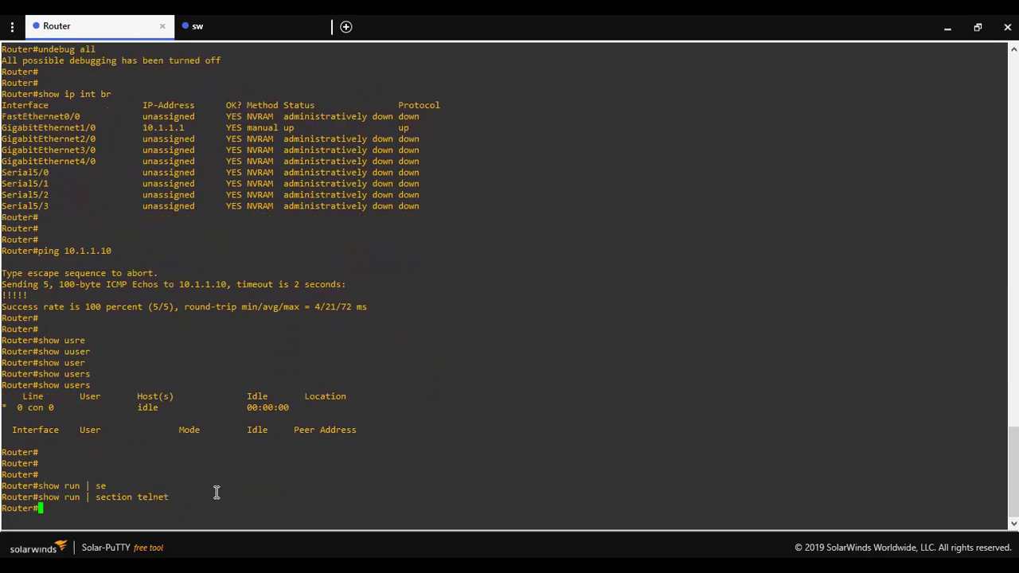
# Page through the full running configuration, noting the local and admin username entries.
pyautogui.write('show run')
pyautogui.press('Return')
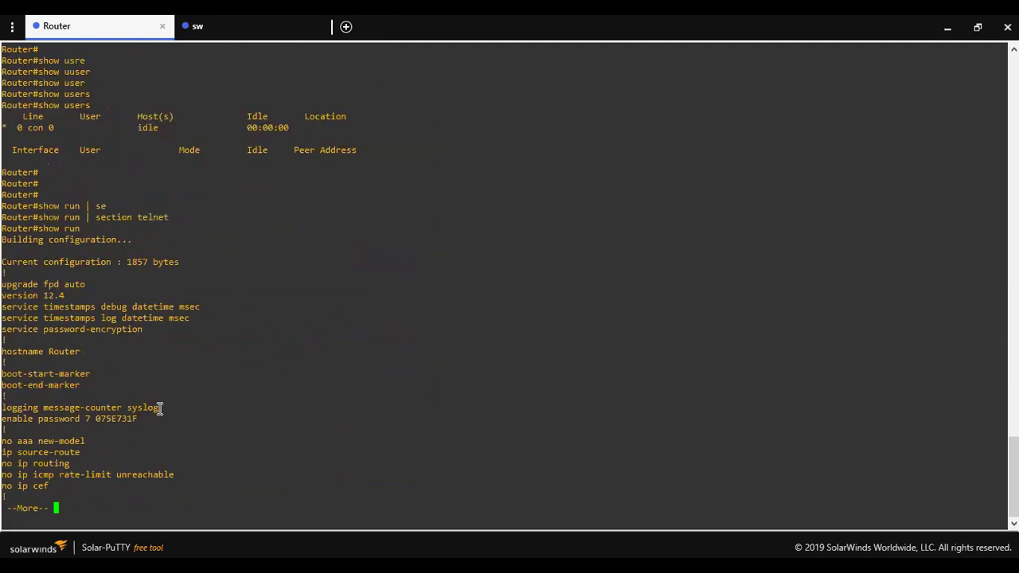
pyautogui.press('space')
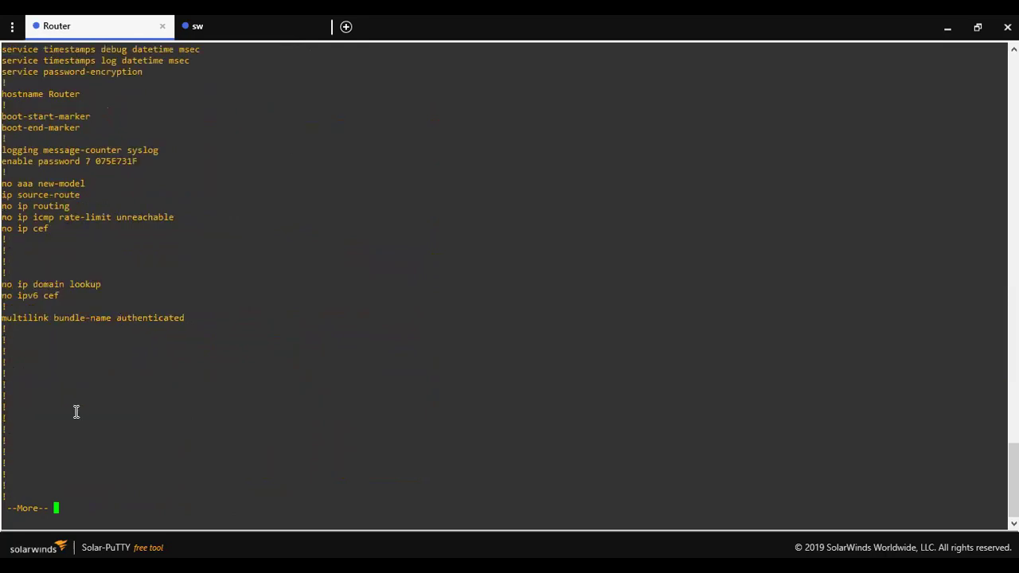
pyautogui.press('space')
pyautogui.moveTo(3, 252); pyautogui.dragTo(123, 253)
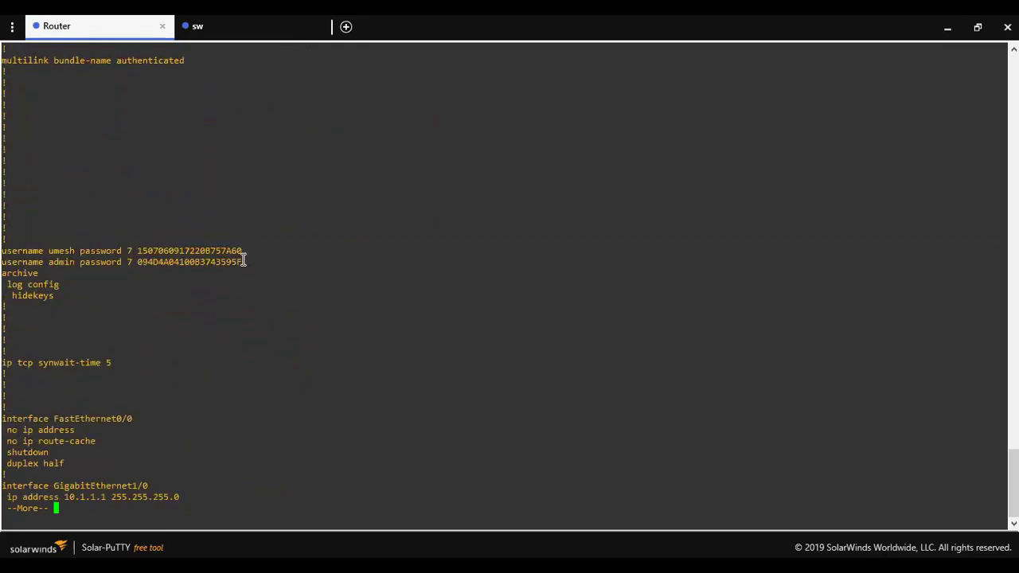
pyautogui.moveTo(243, 262); pyautogui.dragTo(1, 263)
pyautogui.press('space')
pyautogui.press('space')
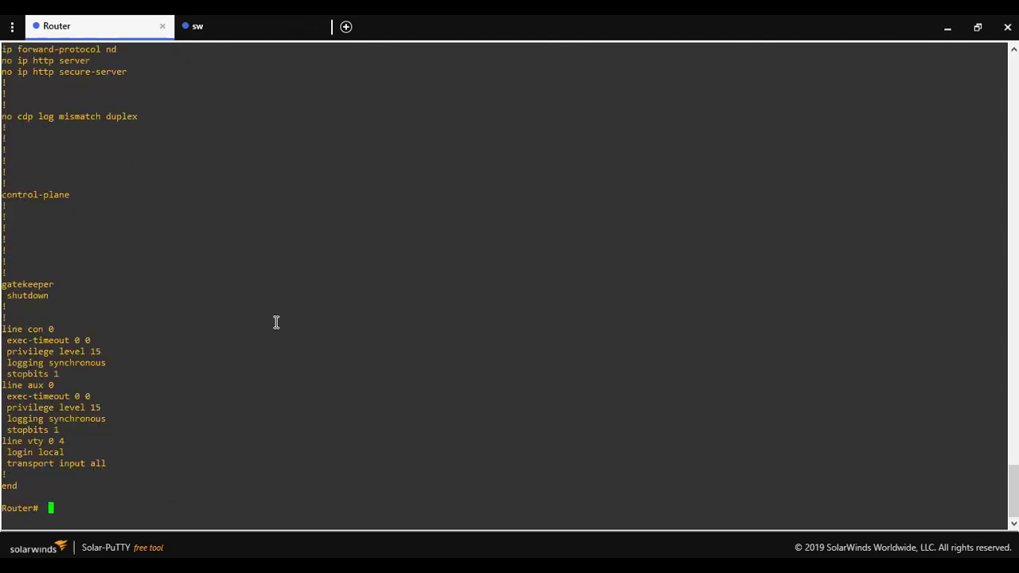
pyautogui.press('Return')
pyautogui.press('Return')
pyautogui.press('Return')
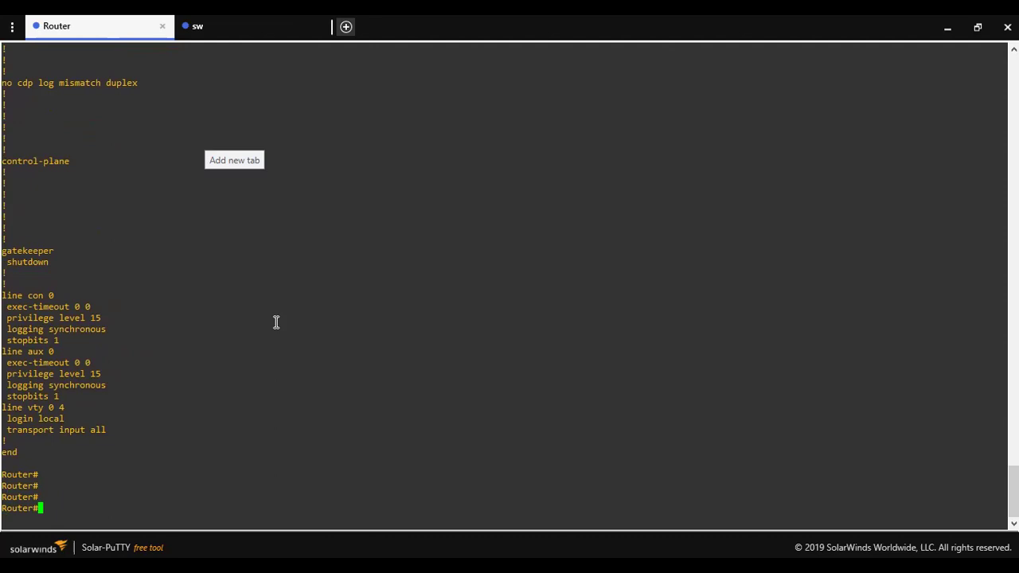
pyautogui.press('Return')
pyautogui.press('Return')
pyautogui.press('Return')
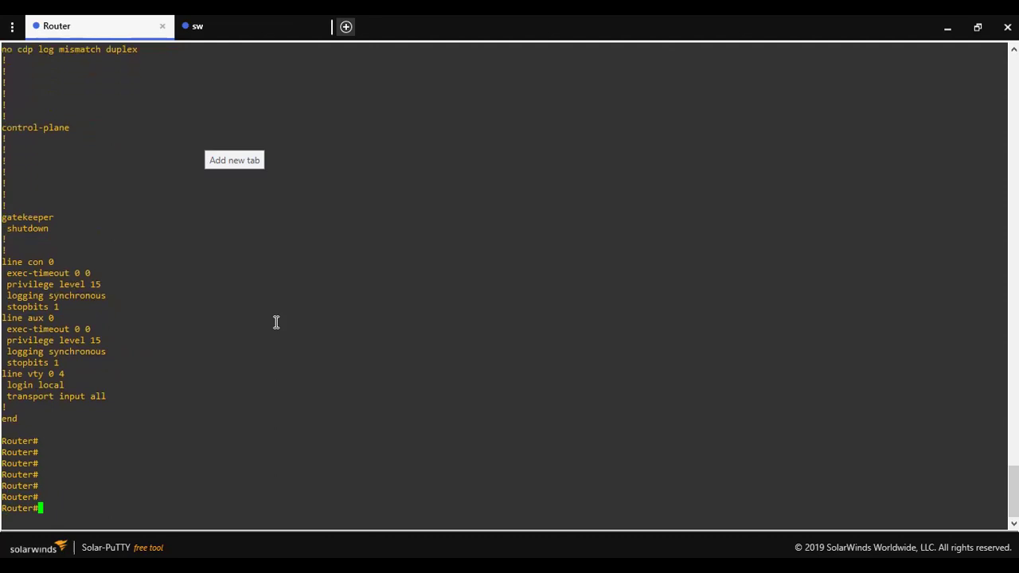
# Enable ICMP packet debugging on the router with debug ip icmp.
pyautogui.write('deb')
pyautogui.press('Tab')
pyautogui.write('ip icm')
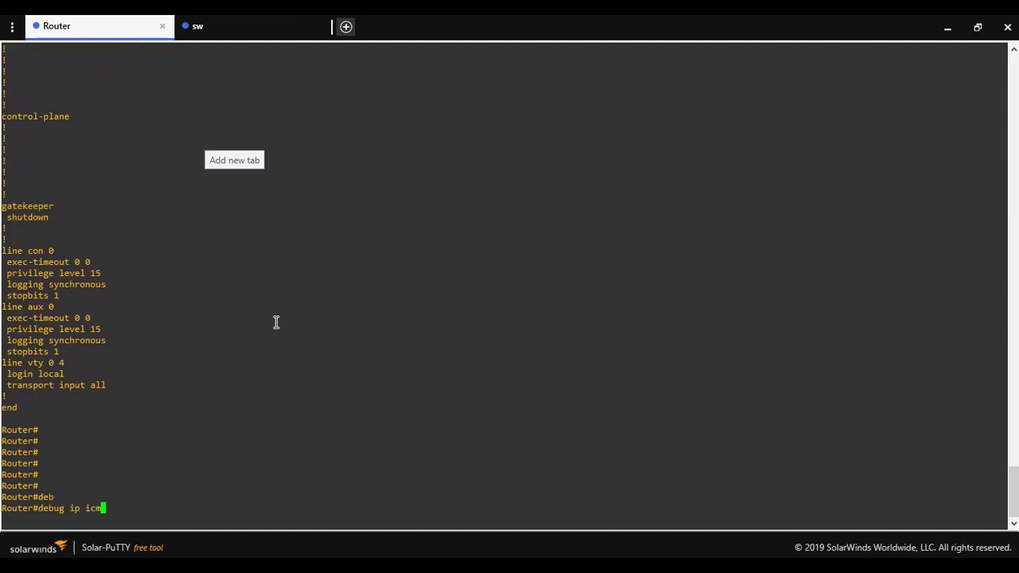
pyautogui.press('Tab')
pyautogui.press('Return')
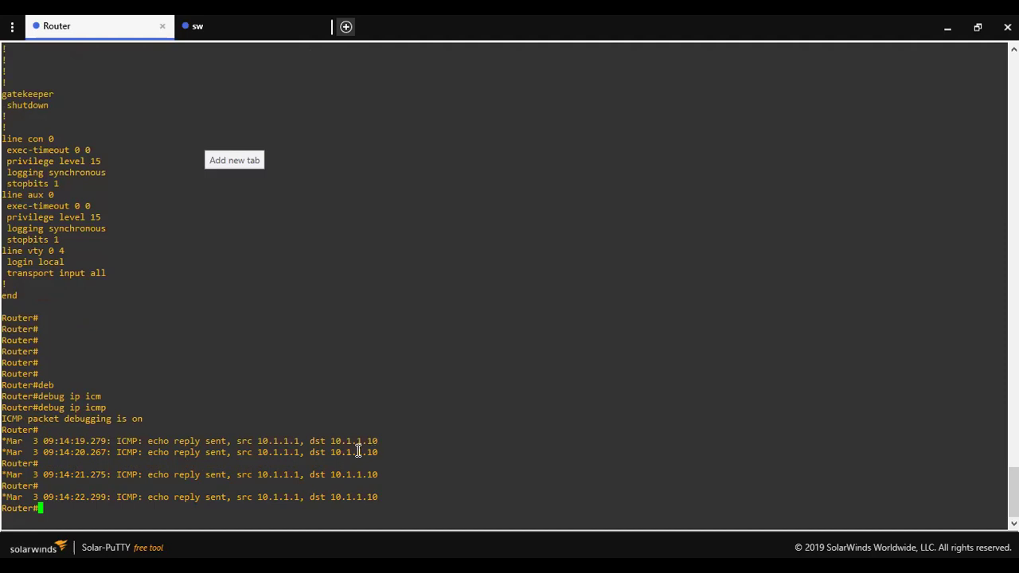
# Highlight the 10.1.1.10 destination in the ICMP echo reply debug lines.
pyautogui.moveTo(389, 452); pyautogui.dragTo(317, 450)
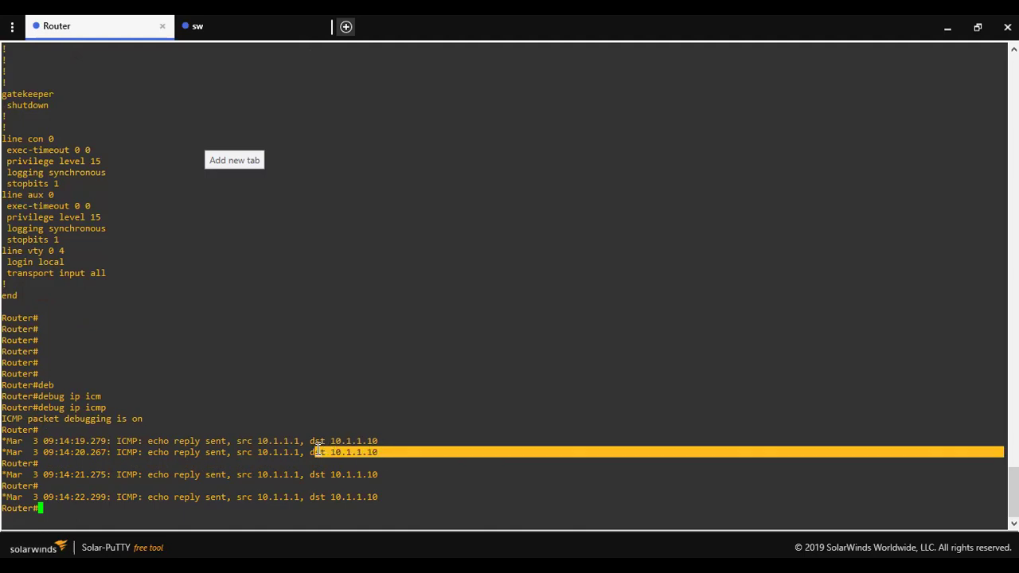
pyautogui.click(368, 450)
pyautogui.moveTo(379, 450); pyautogui.dragTo(335, 452)
pyautogui.click(381, 451)
pyautogui.click(371, 452)
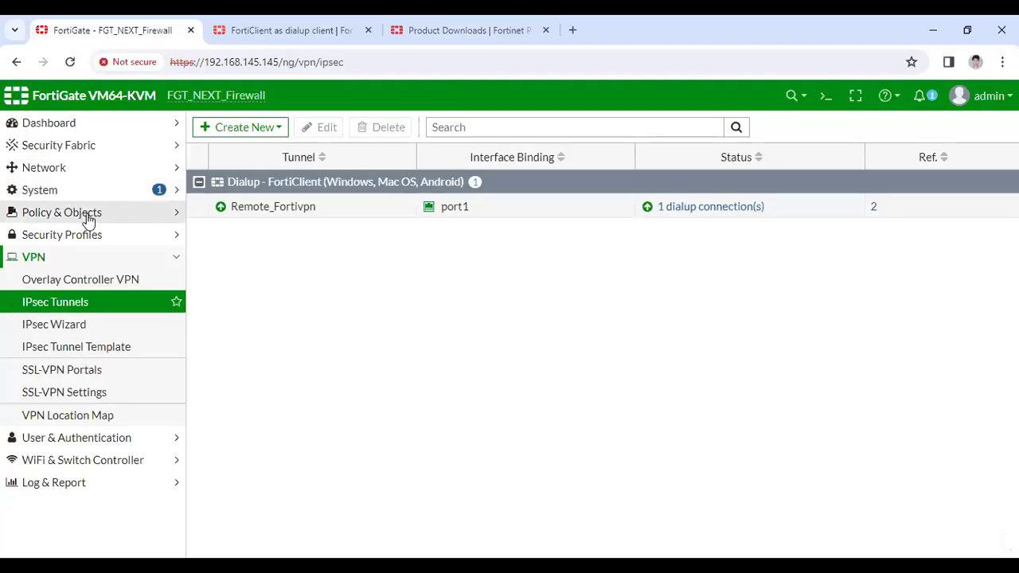
# Disable NAT on the Remote_Fortivpn_range to LAN_Network VPN policy and save it.
pyautogui.click(79, 213)
pyautogui.click(73, 237)
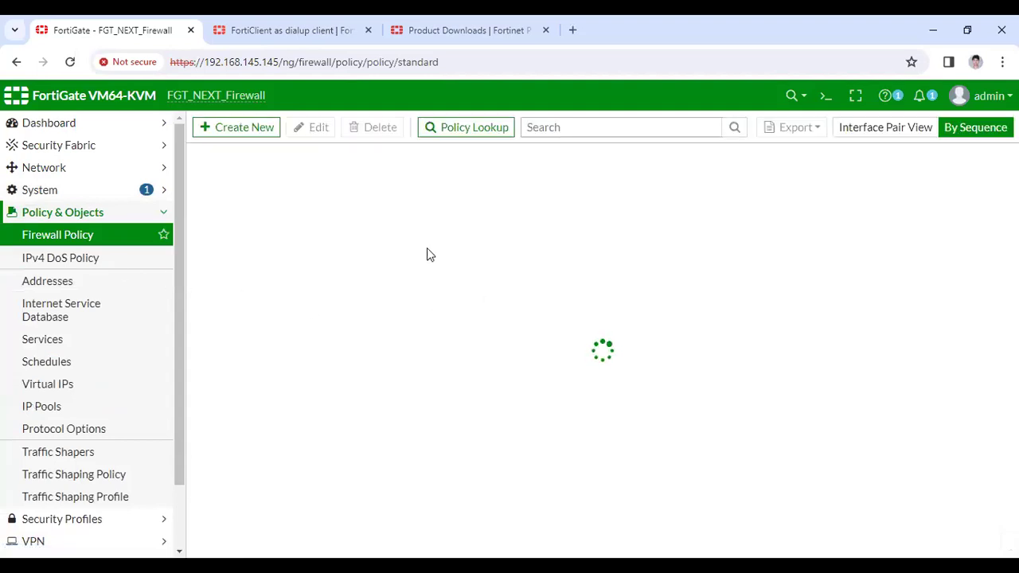
pyautogui.doubleClick(419, 214)
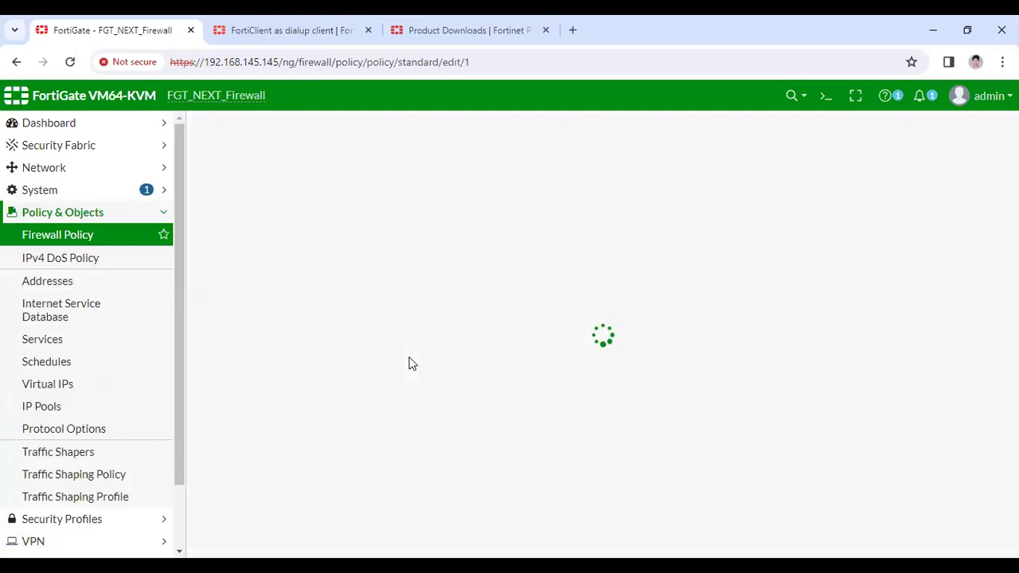
pyautogui.scroll(-1, 371, 402)
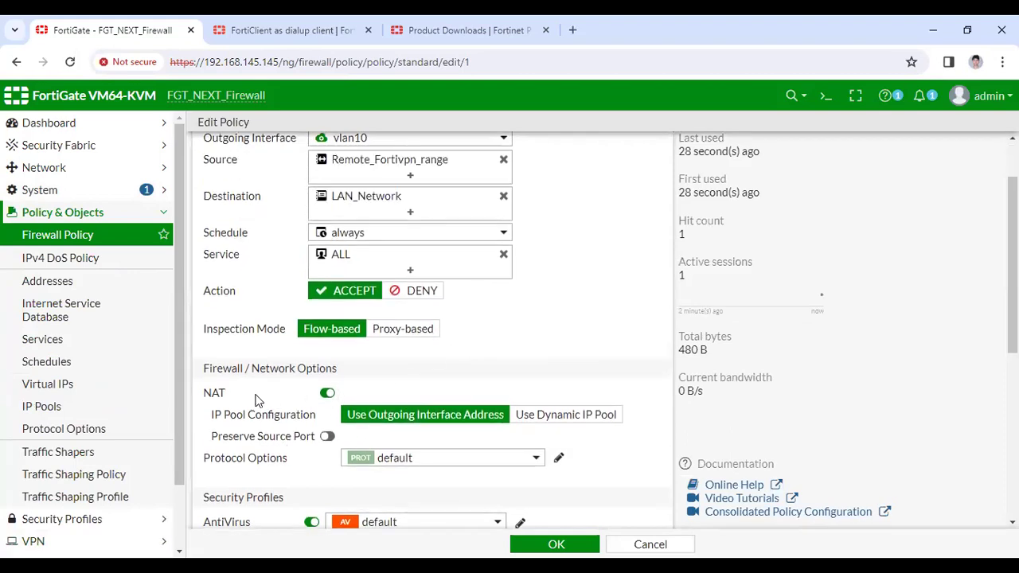
pyautogui.click(327, 392)
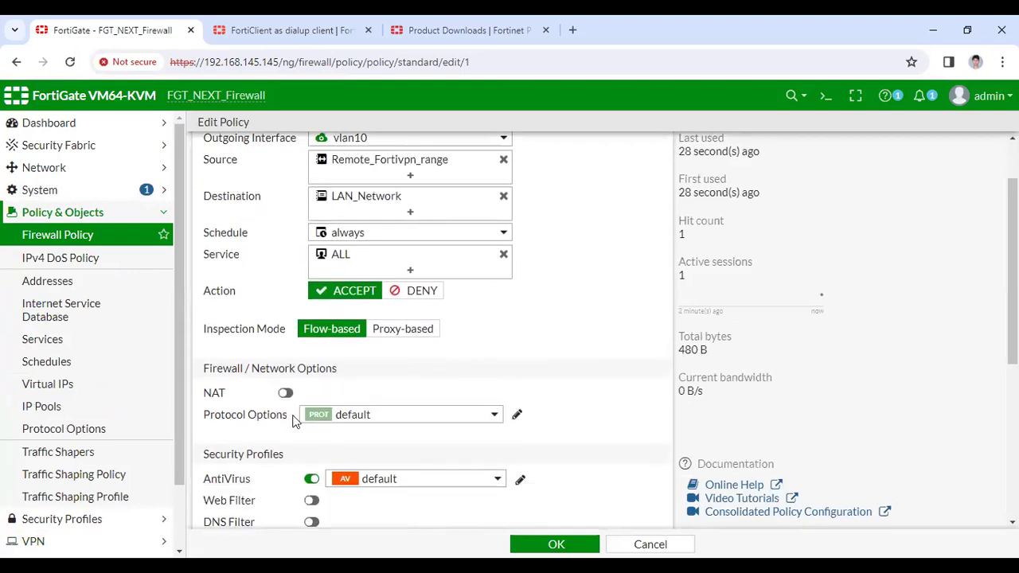
pyautogui.scroll(-4, 296, 420)
pyautogui.scroll(-1, 430, 334)
pyautogui.click(556, 544)
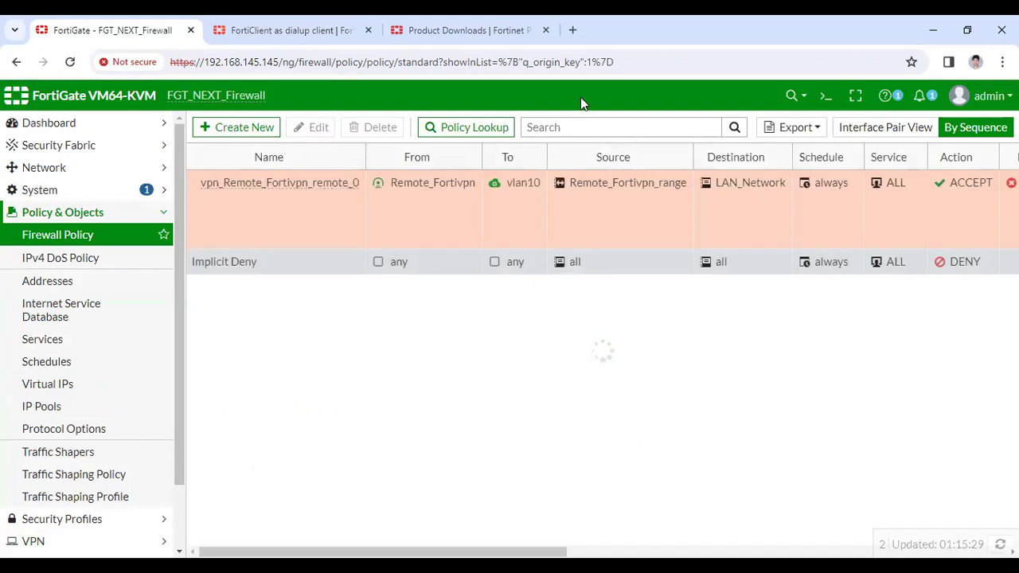
pyautogui.hotkey('alt', 'Tab')
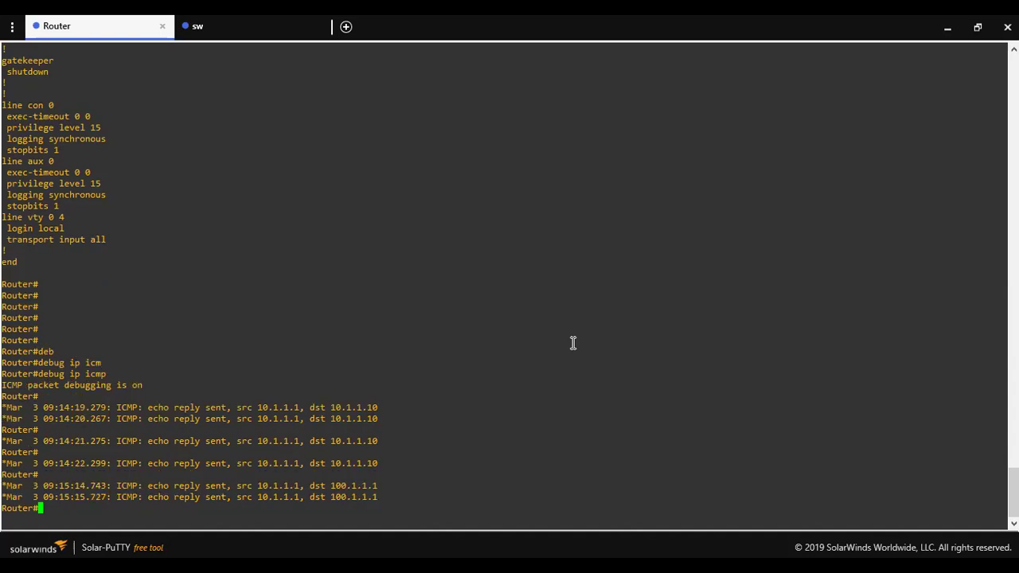
# Highlight the 100.1.1.1 destination in the new ICMP echo reply debug line.
pyautogui.moveTo(393, 459); pyautogui.dragTo(331, 465)
pyautogui.click(375, 459)
pyautogui.click(358, 463)
pyautogui.click(387, 470)
pyautogui.click(376, 462)
pyautogui.click(376, 463)
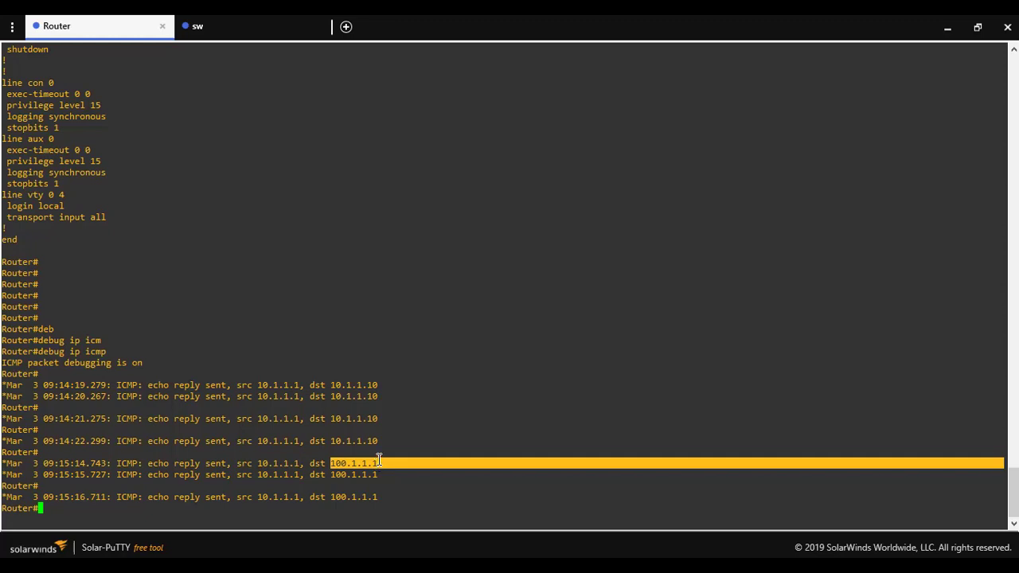
pyautogui.click(380, 458)
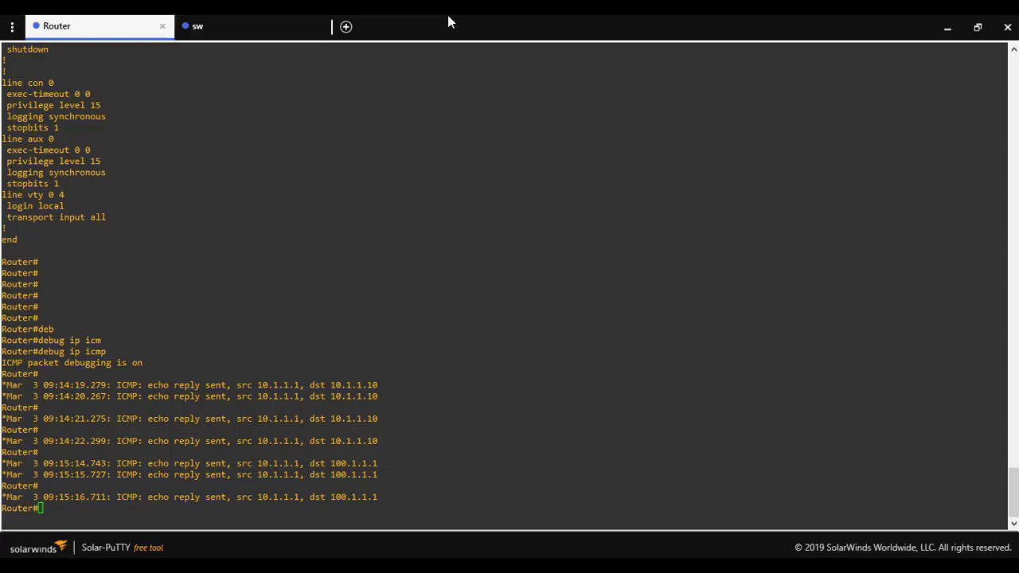
pyautogui.hotkey('alt', 'Tab')
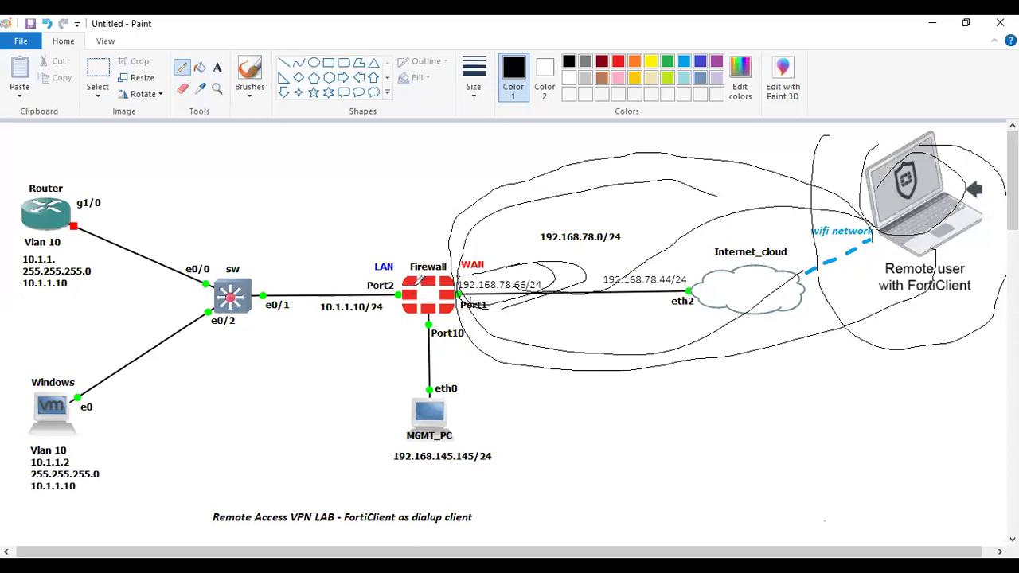
# Write NAT above the Firewall and loop around the Firewall, 10.1.1.10/24 label and Router.
pyautogui.moveTo(392, 240)
pyautogui.mouseDown()
pyautogui.moveTo(408, 213)
pyautogui.moveTo(422, 239)
pyautogui.moveTo(436, 232)
pyautogui.moveTo(443, 206)
pyautogui.mouseUp()
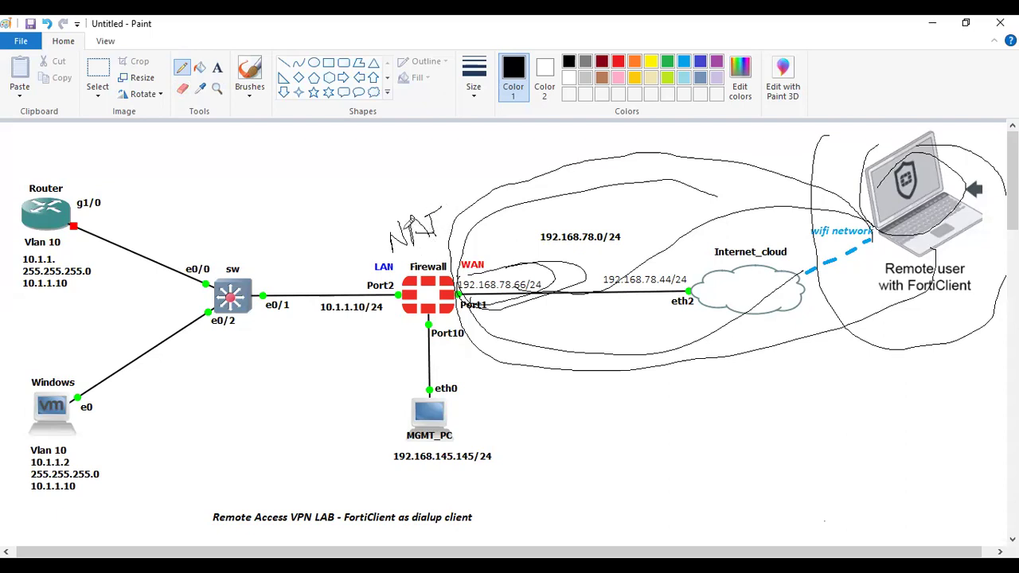
pyautogui.moveTo(393, 210)
pyautogui.mouseDown()
pyautogui.moveTo(445, 258)
pyautogui.moveTo(400, 205)
pyautogui.mouseUp()
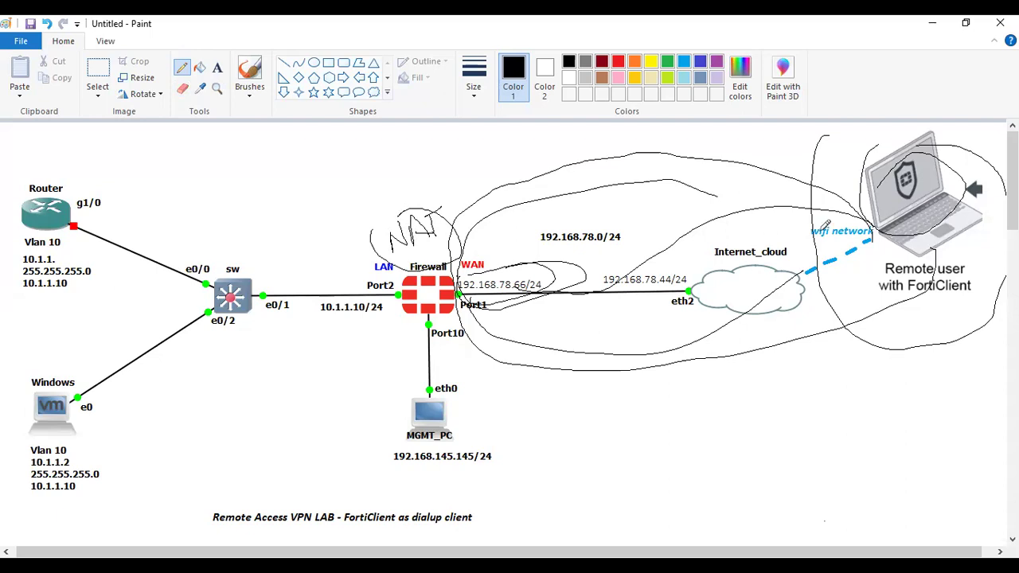
pyautogui.moveTo(898, 219)
pyautogui.mouseDown()
pyautogui.moveTo(836, 193)
pyautogui.moveTo(627, 210)
pyautogui.moveTo(462, 243)
pyautogui.moveTo(447, 261)
pyautogui.moveTo(455, 268)
pyautogui.mouseUp()
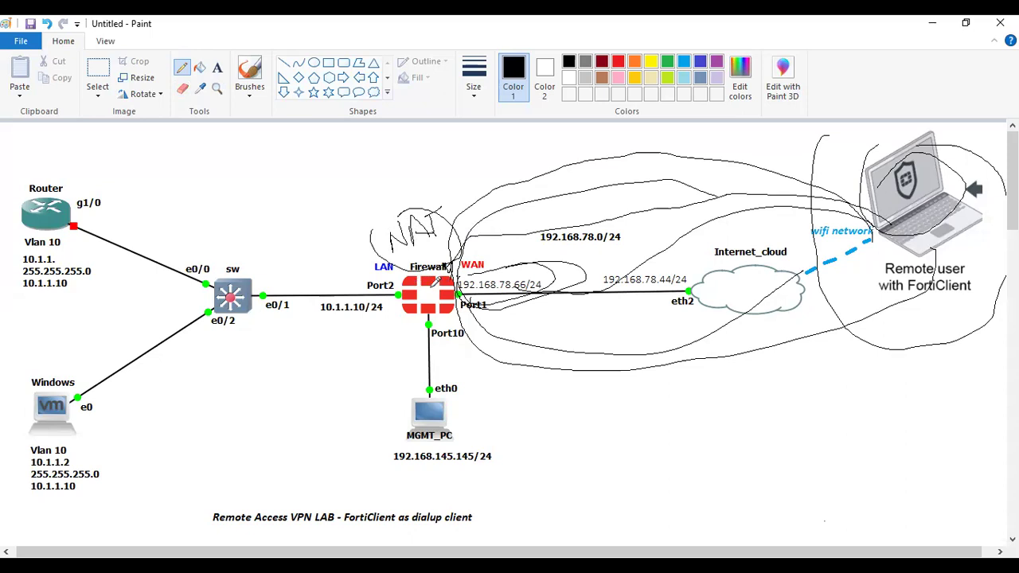
pyautogui.moveTo(422, 285); pyautogui.dragTo(418, 298)
pyautogui.moveTo(336, 285)
pyautogui.mouseDown()
pyautogui.moveTo(318, 313)
pyautogui.moveTo(395, 275)
pyautogui.moveTo(338, 291)
pyautogui.moveTo(341, 307)
pyautogui.mouseUp()
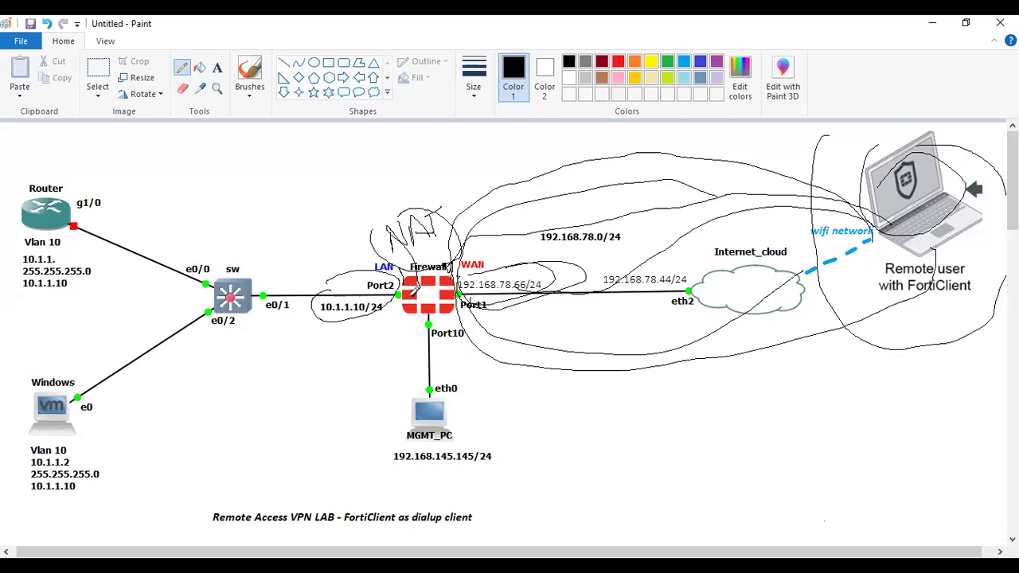
pyautogui.moveTo(379, 268)
pyautogui.mouseDown()
pyautogui.moveTo(344, 236)
pyautogui.moveTo(77, 227)
pyautogui.moveTo(83, 205)
pyautogui.mouseUp()
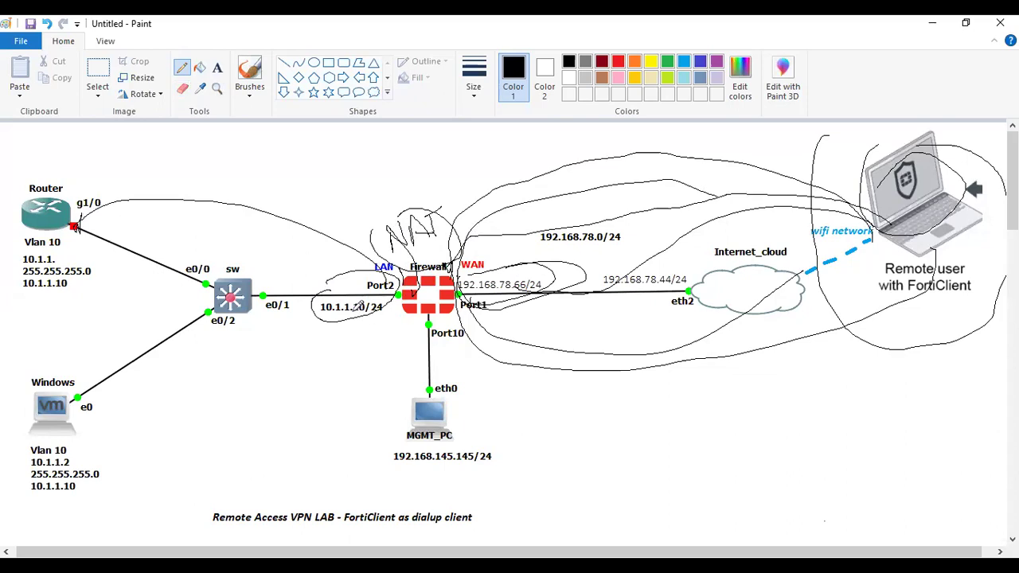
pyautogui.moveTo(322, 292)
pyautogui.mouseDown()
pyautogui.moveTo(362, 325)
pyautogui.moveTo(374, 296)
pyautogui.mouseUp()
pyautogui.moveTo(38, 185)
pyautogui.mouseDown()
pyautogui.moveTo(6, 220)
pyautogui.moveTo(153, 239)
pyautogui.moveTo(29, 185)
pyautogui.mouseUp()
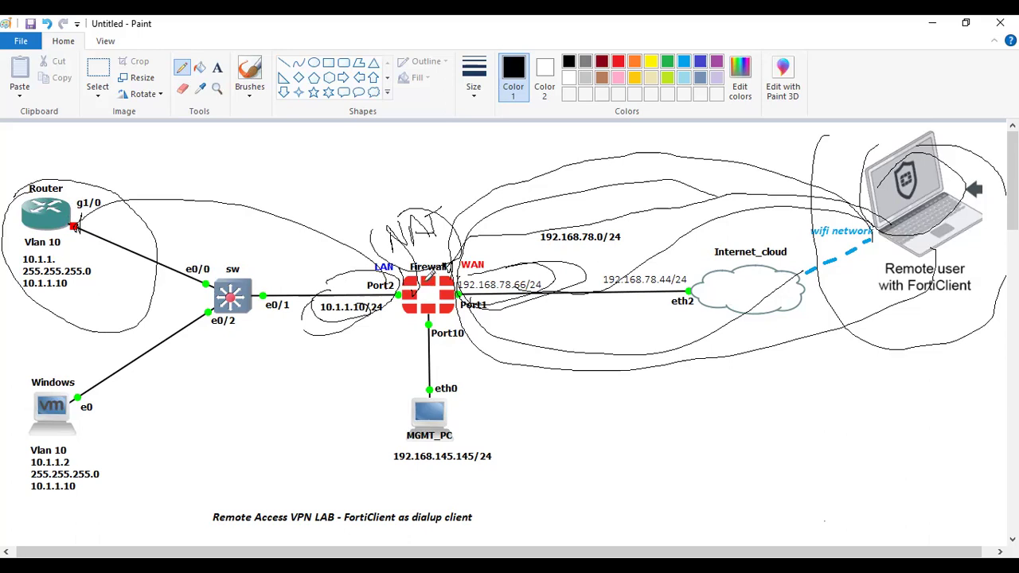
pyautogui.moveTo(390, 252); pyautogui.dragTo(463, 303)
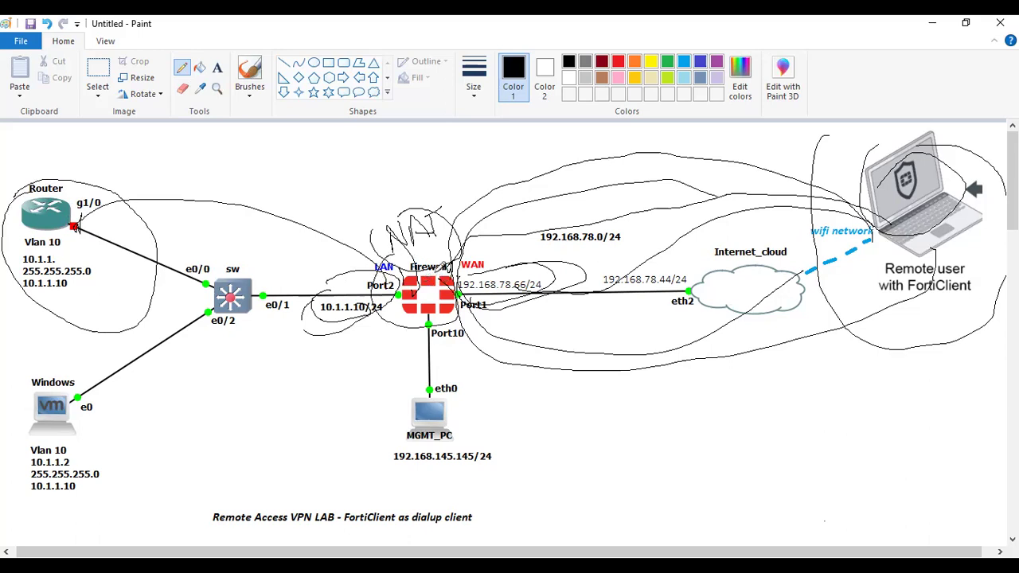
pyautogui.moveTo(25, 177)
pyautogui.mouseDown()
pyautogui.moveTo(33, 315)
pyautogui.moveTo(145, 223)
pyautogui.moveTo(48, 178)
pyautogui.moveTo(4, 201)
pyautogui.mouseUp()
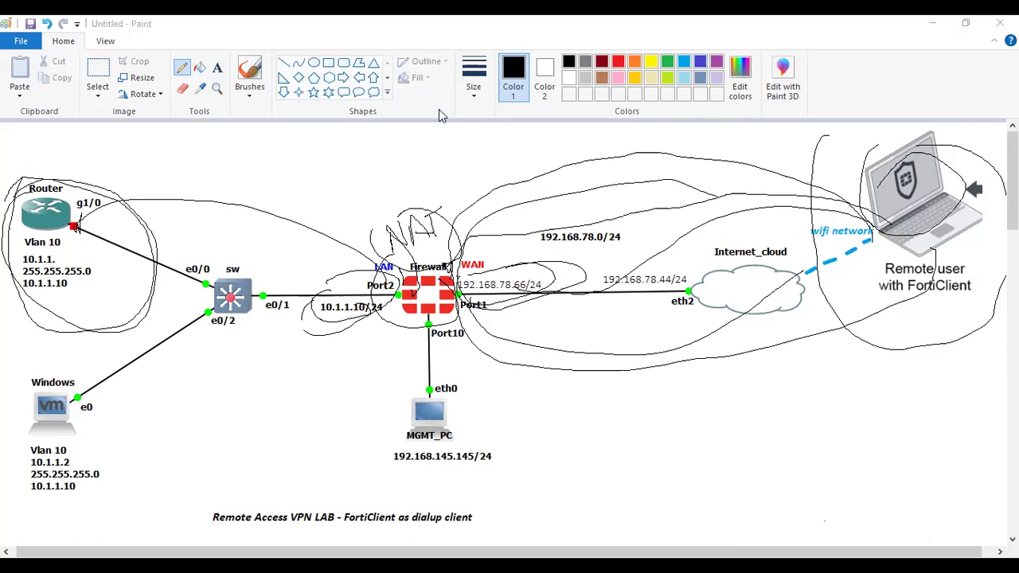
pyautogui.click(116, 257)
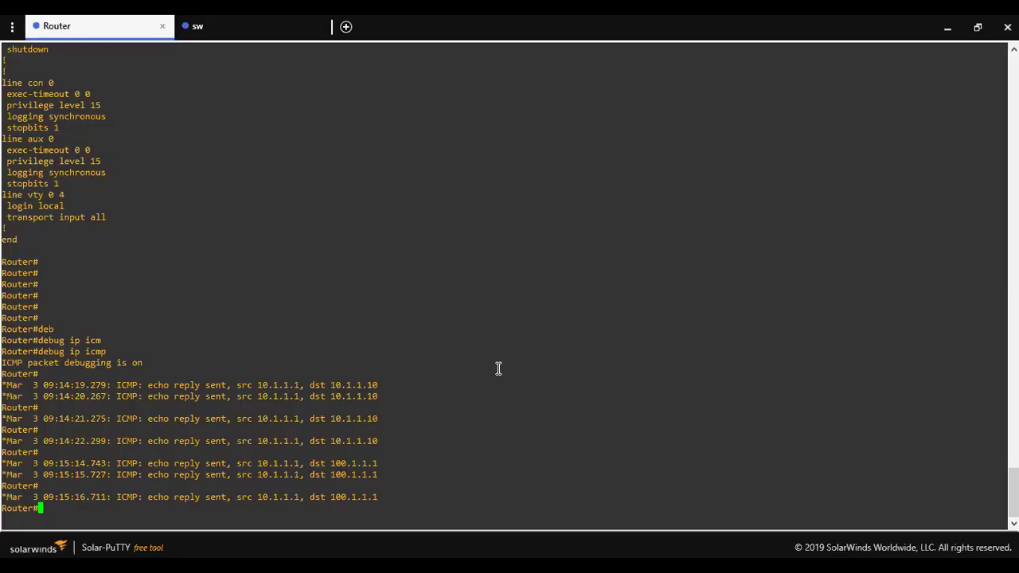
# Turn on incoming Telnet debugging on the router with debug telnet.
pyautogui.press('Return')
pyautogui.press('Return')
pyautogui.press('Return')
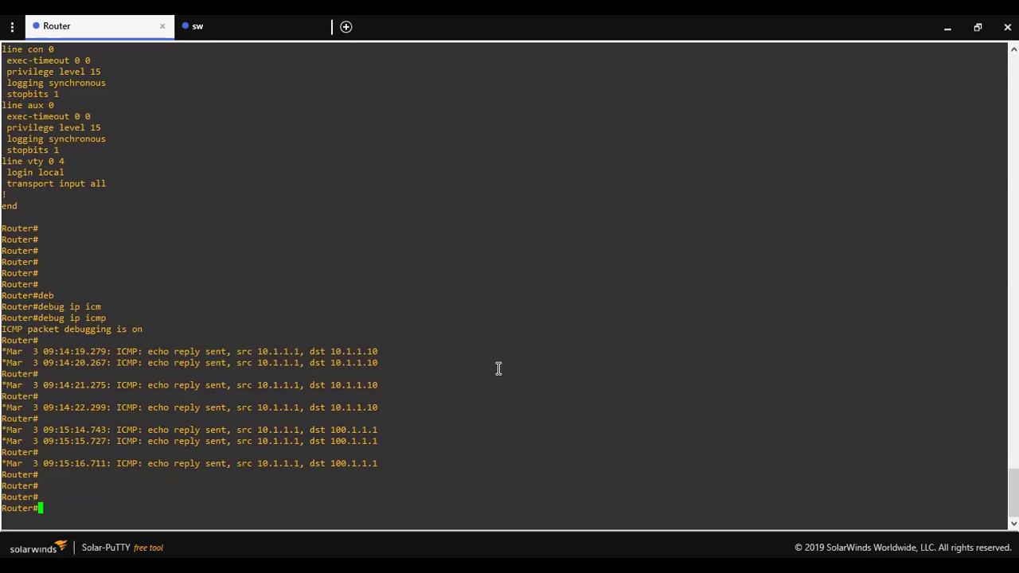
pyautogui.write('deb')
pyautogui.press('Tab')
pyautogui.write('i')
pyautogui.write('el')
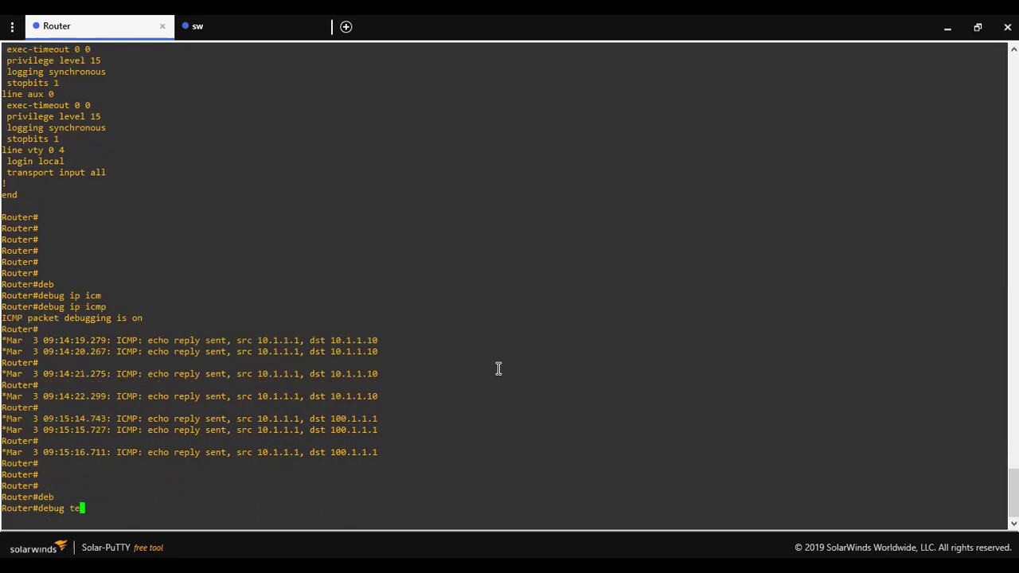
pyautogui.press('Tab')
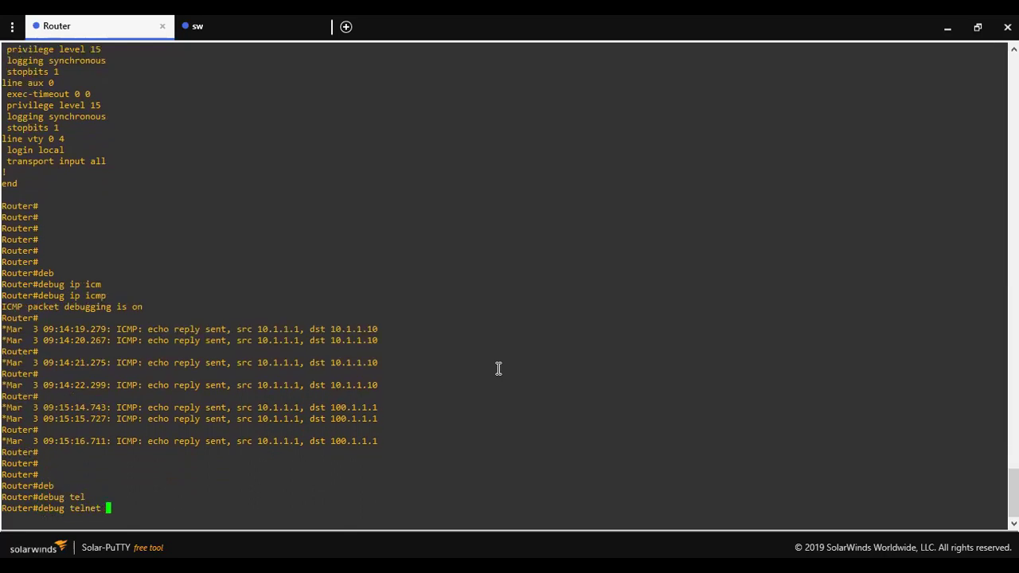
pyautogui.press('Return')
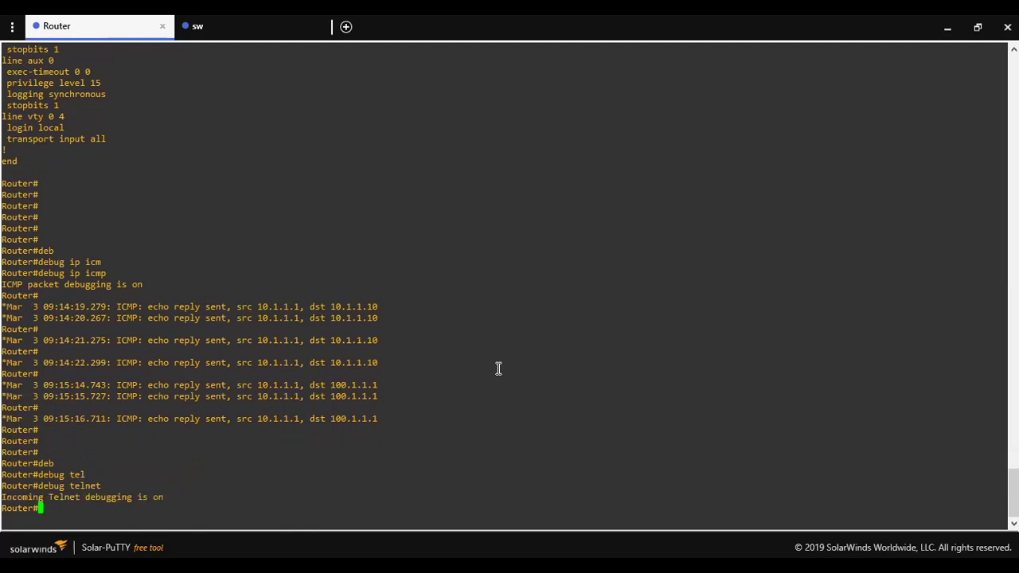
# Highlight the Telnet debugging confirmation, then scribble a mark above the Router in Paint.
pyautogui.moveTo(107, 484); pyautogui.dragTo(43, 485)
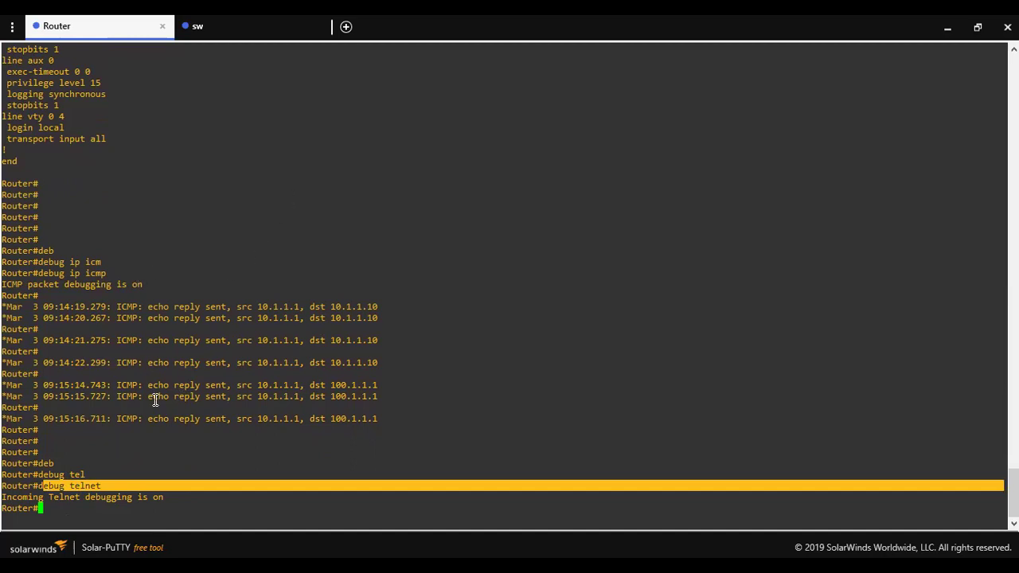
pyautogui.moveTo(161, 509); pyautogui.dragTo(82, 476)
pyautogui.moveTo(215, 420); pyautogui.dragTo(226, 420)
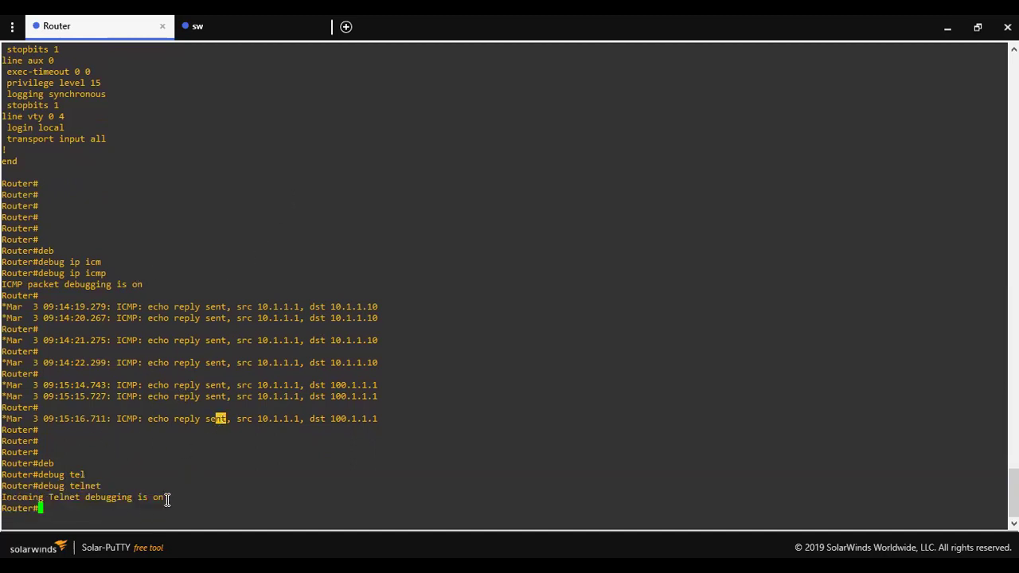
pyautogui.moveTo(167, 498); pyautogui.dragTo(19, 475)
pyautogui.click(98, 493)
pyautogui.moveTo(165, 496); pyautogui.dragTo(16, 474)
pyautogui.click(155, 485)
pyautogui.moveTo(184, 500); pyautogui.dragTo(30, 464)
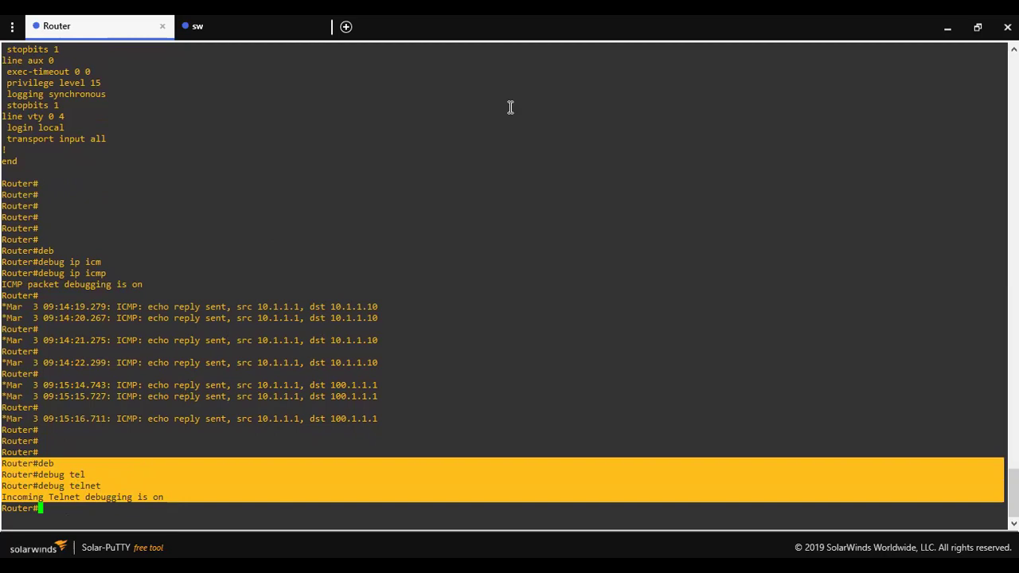
pyautogui.click(102, 502)
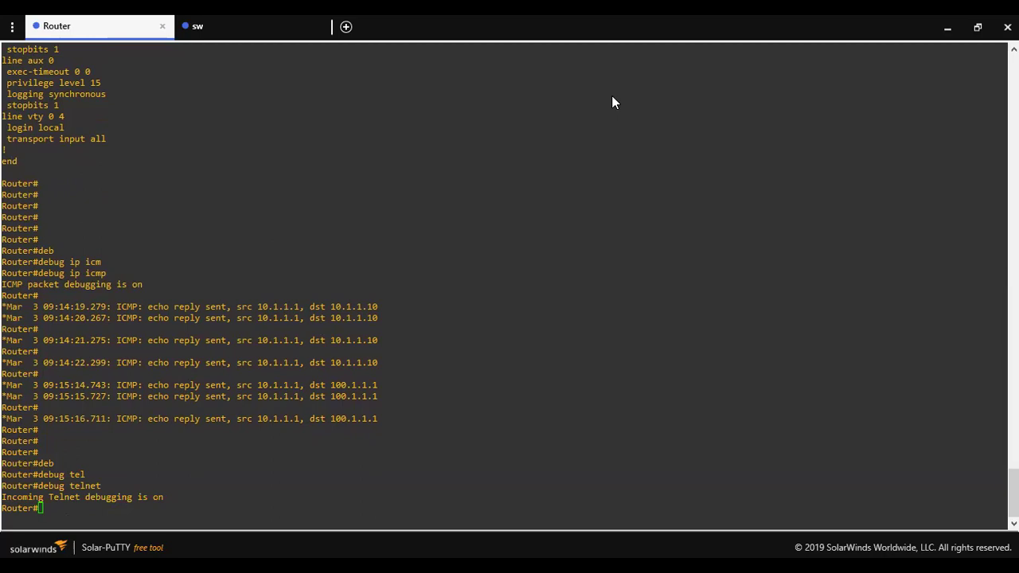
pyautogui.hotkey('alt', 'Tab')
pyautogui.moveTo(27, 171)
pyautogui.mouseDown()
pyautogui.moveTo(46, 167)
pyautogui.moveTo(54, 183)
pyautogui.moveTo(70, 169)
pyautogui.moveTo(75, 179)
pyautogui.moveTo(90, 143)
pyautogui.moveTo(89, 160)
pyautogui.mouseUp()
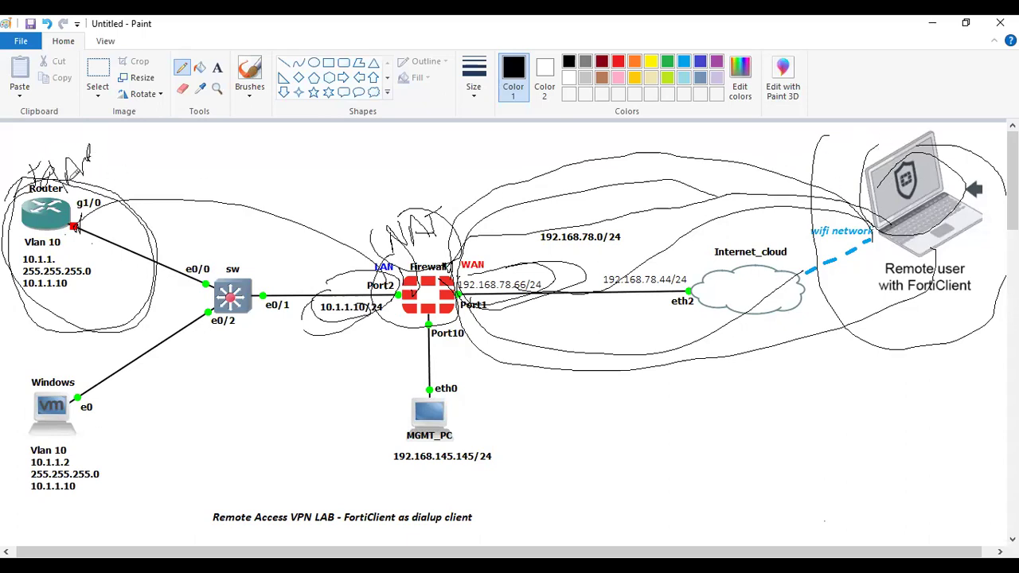
# Strike across the Router and draw a path from the laptop to the Router's g1/0.
pyautogui.moveTo(71, 221); pyautogui.dragTo(38, 221)
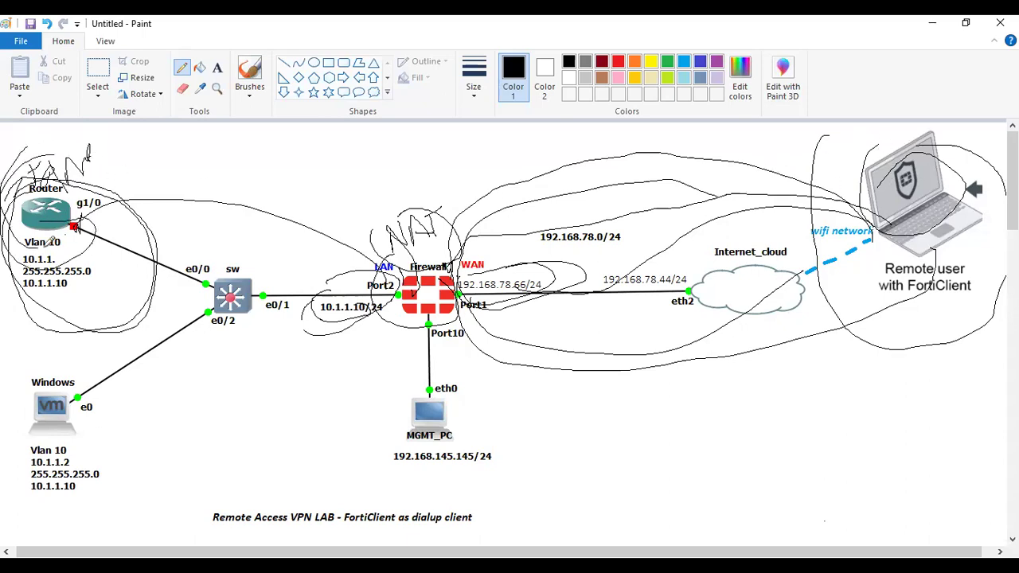
pyautogui.moveTo(882, 185)
pyautogui.mouseDown()
pyautogui.moveTo(84, 193)
pyautogui.moveTo(128, 208)
pyautogui.mouseUp()
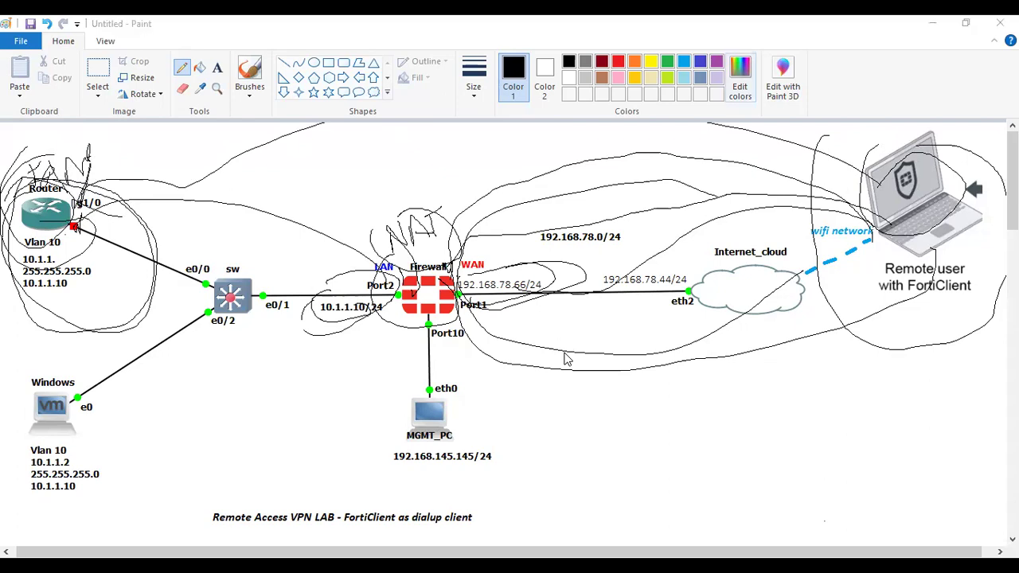
pyautogui.hotkey('alt', 'Tab')
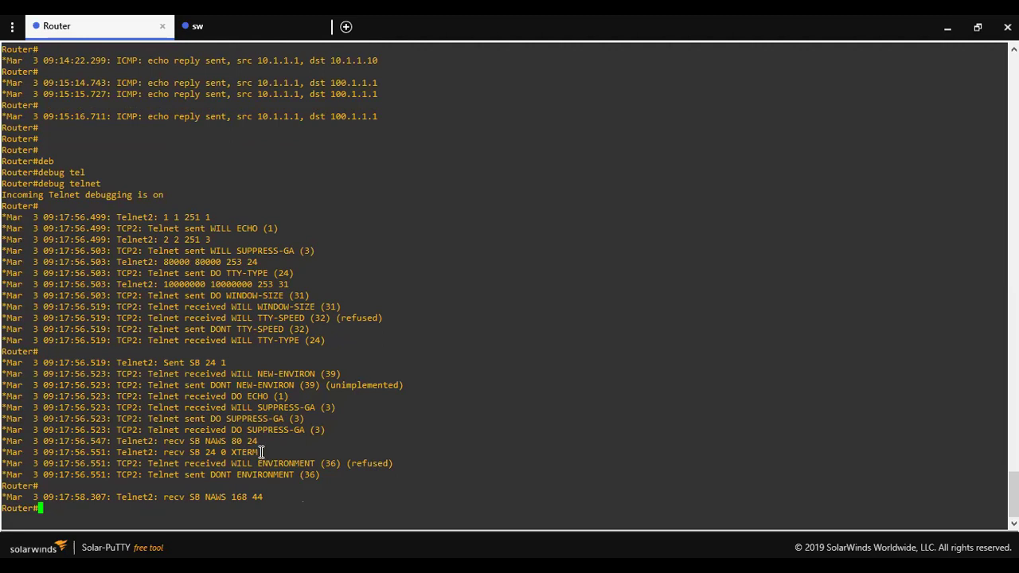
# List the router's interfaces and addresses with show ip int br.
pyautogui.press('Return')
pyautogui.press('Return')
pyautogui.press('Return')
pyautogui.press('Return')
pyautogui.write('\\')
pyautogui.press('BackSpace')
pyautogui.press('Return')
pyautogui.press('Return')
pyautogui.press('Return')
pyautogui.press('Return')
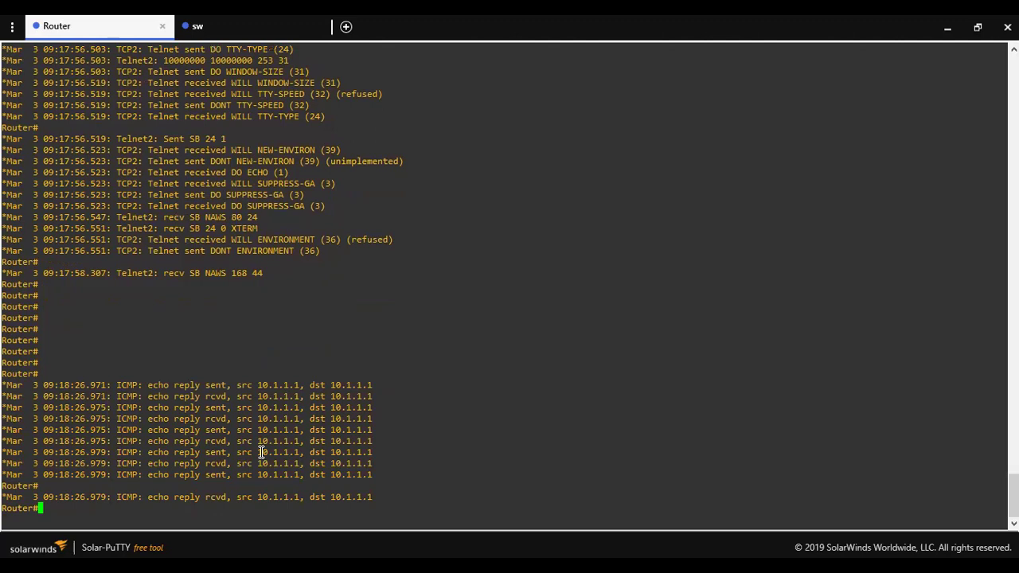
pyautogui.press('Return')
pyautogui.press('Return')
pyautogui.press('Return')
pyautogui.press('Return')
pyautogui.press('Return')
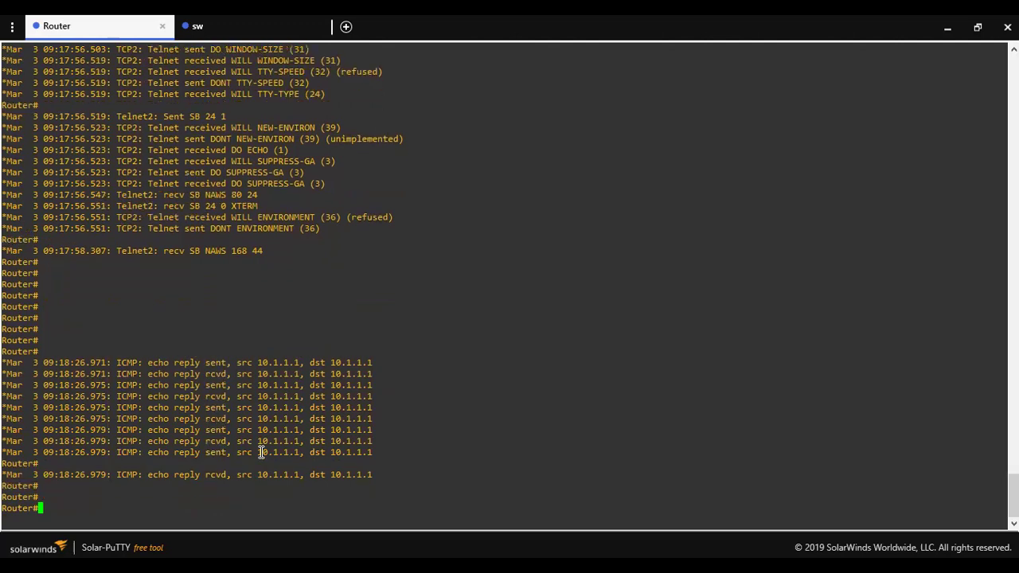
pyautogui.write('show ip')
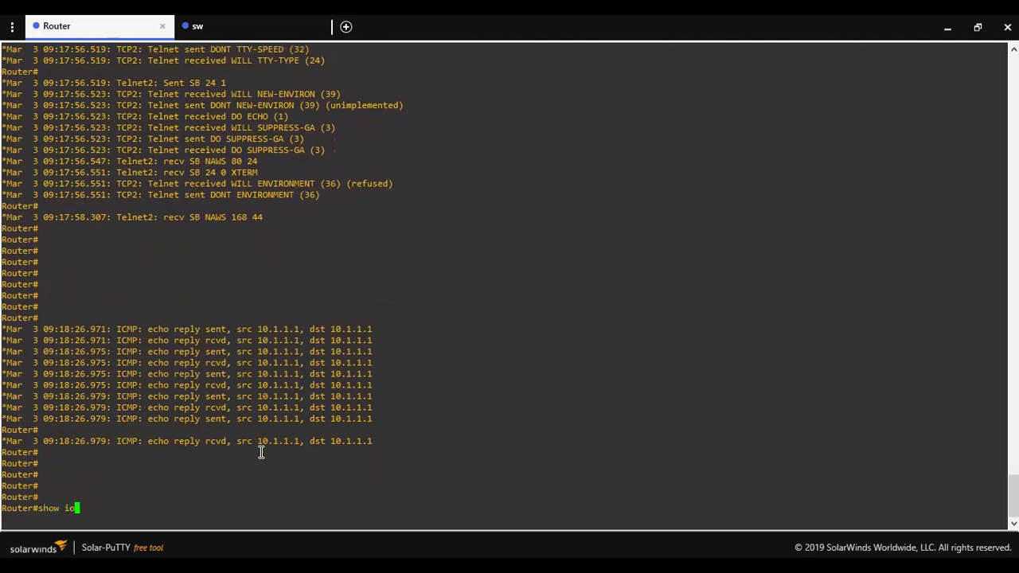
pyautogui.write(' int br')
pyautogui.press('Return')
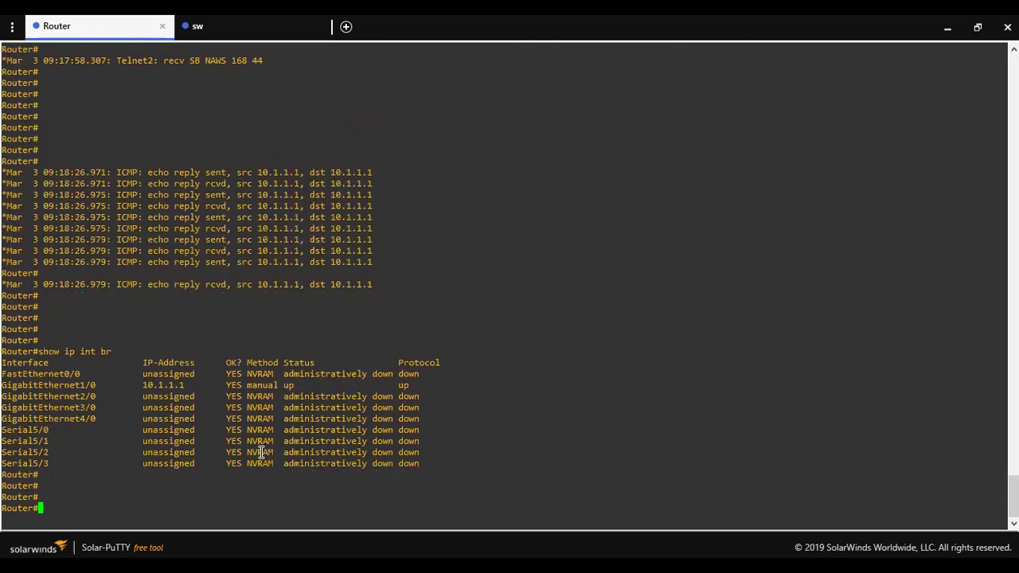
# Highlight GigabitEthernet1/0's 10.1.1.1 address and the GigabitEthernet2/0 interface name.
pyautogui.moveTo(203, 385); pyautogui.dragTo(121, 387)
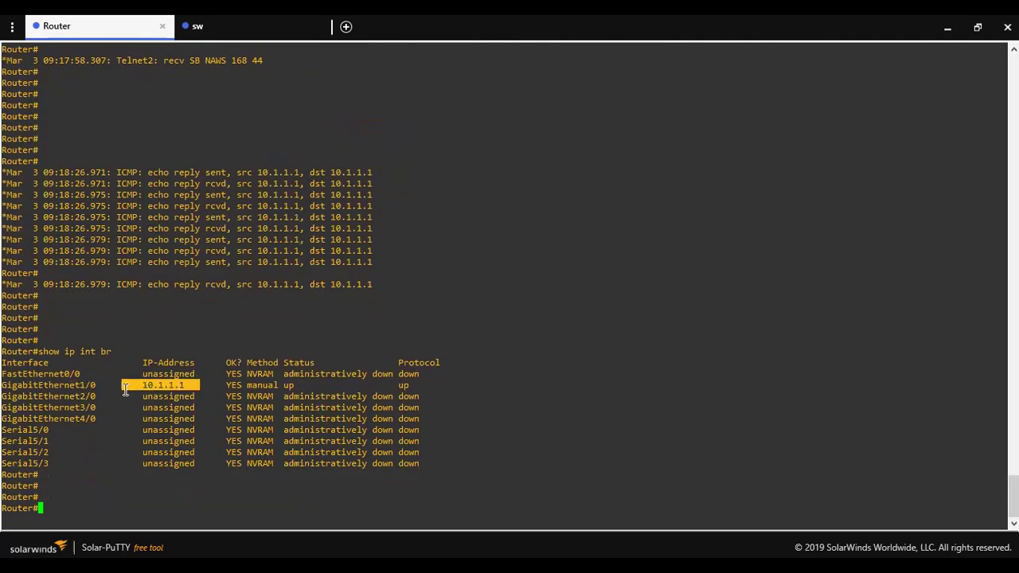
pyautogui.click(92, 396)
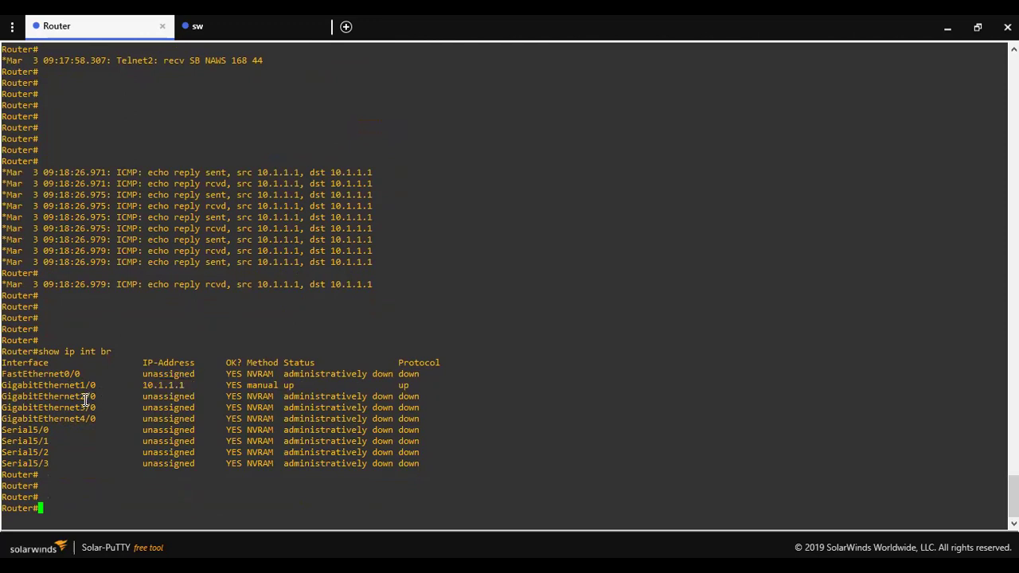
pyautogui.moveTo(94, 396); pyautogui.dragTo(27, 397)
pyautogui.click(159, 416)
pyautogui.moveTo(101, 395); pyautogui.dragTo(3, 398)
pyautogui.moveTo(120, 401); pyautogui.dragTo(44, 401)
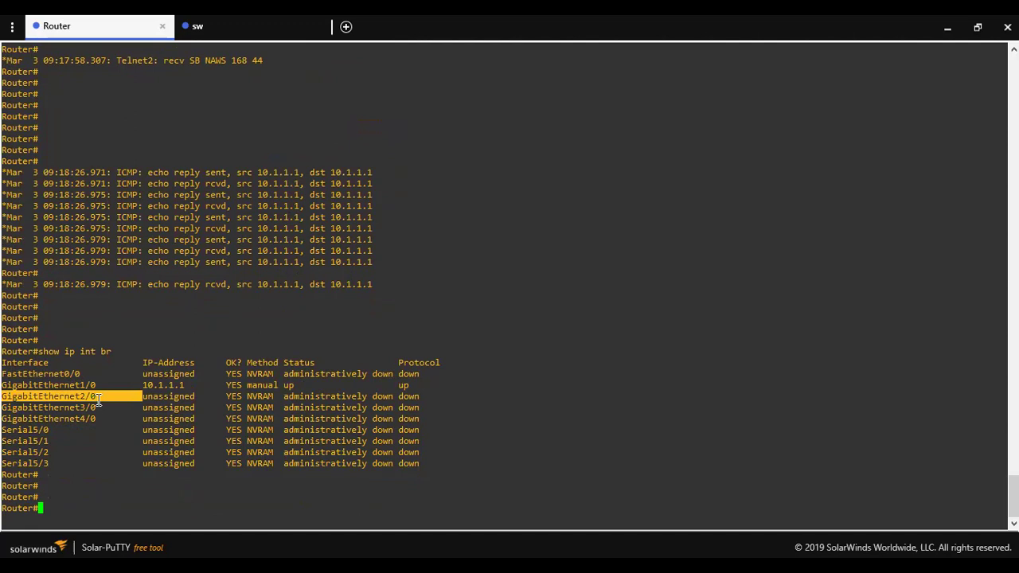
pyautogui.click(207, 409)
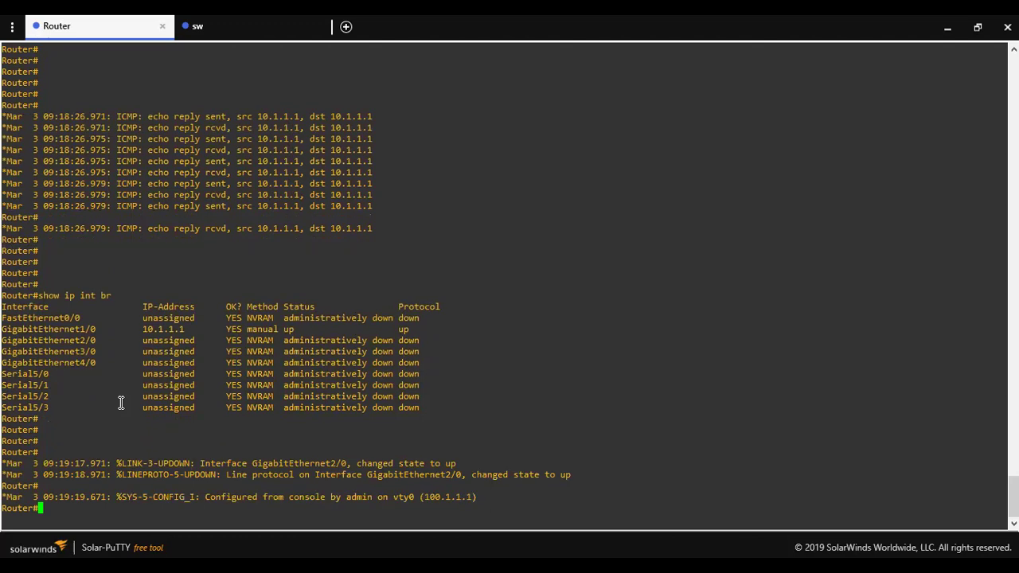
# Rerun show ip int br and highlight the GigabitEthernet1/0 and 2/0 rows with addresses and status.
pyautogui.moveTo(368, 478); pyautogui.dragTo(457, 477)
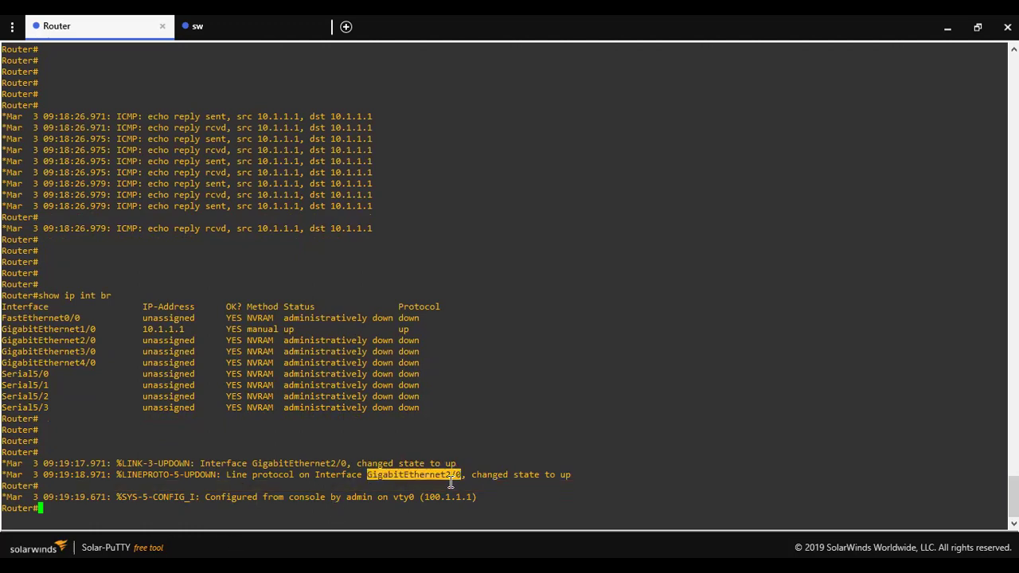
pyautogui.press('Return')
pyautogui.press('Return')
pyautogui.write('show ip int br')
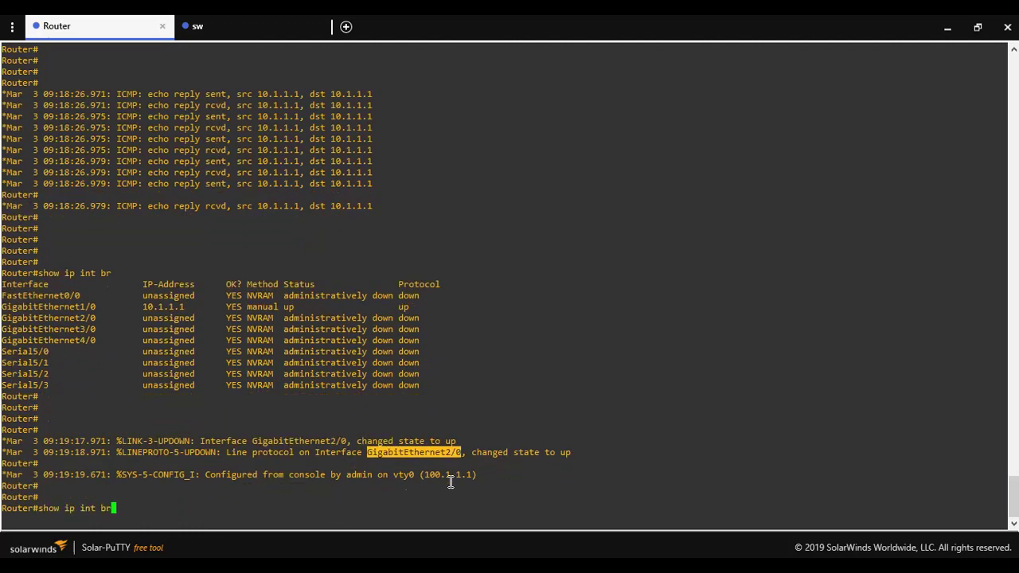
pyautogui.press('Return')
pyautogui.moveTo(100, 430); pyautogui.dragTo(59, 430)
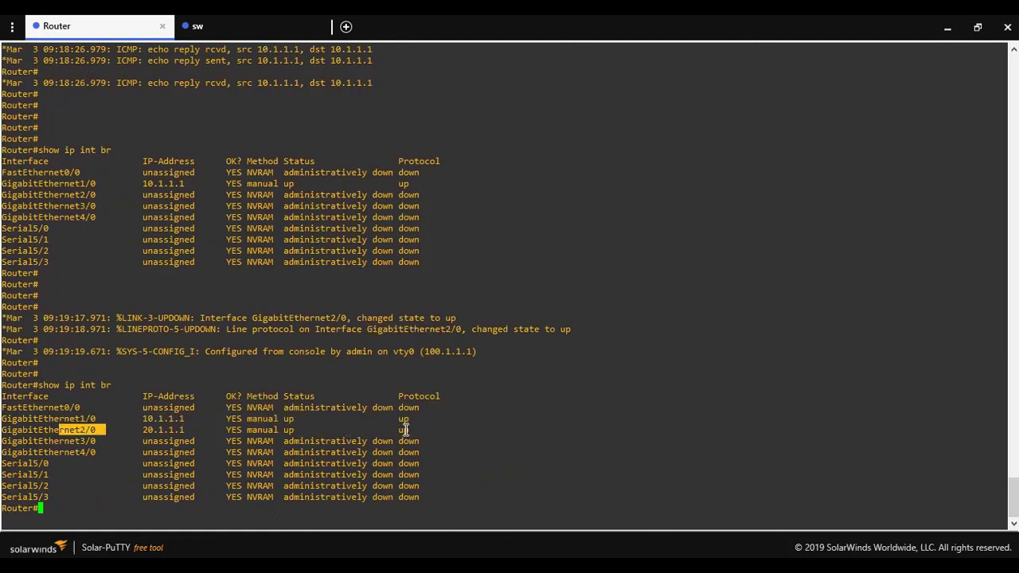
pyautogui.moveTo(405, 430); pyautogui.dragTo(135, 407)
pyautogui.click(142, 428)
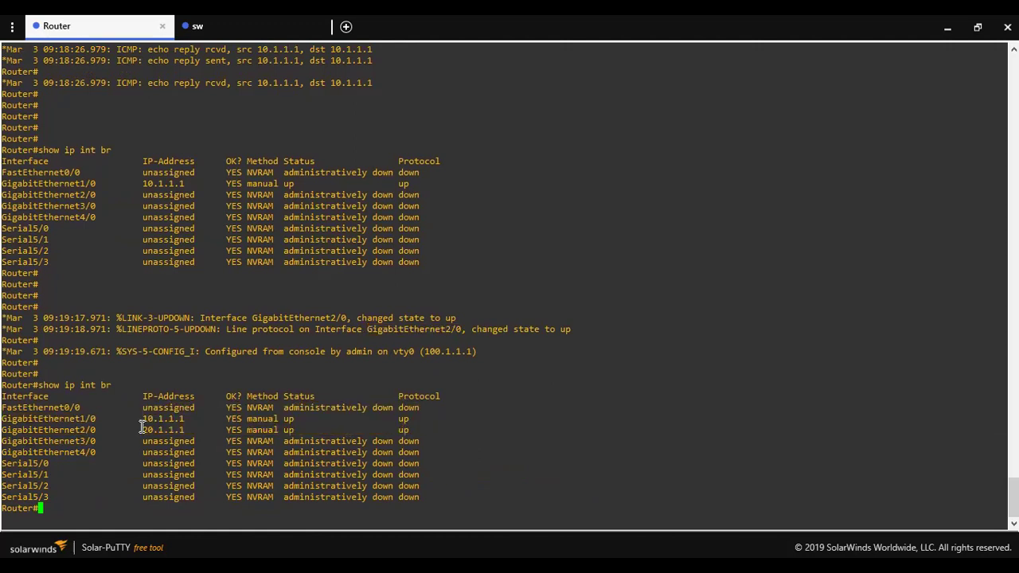
pyautogui.tripleClick(412, 430)
pyautogui.moveTo(412, 430); pyautogui.dragTo(38, 407)
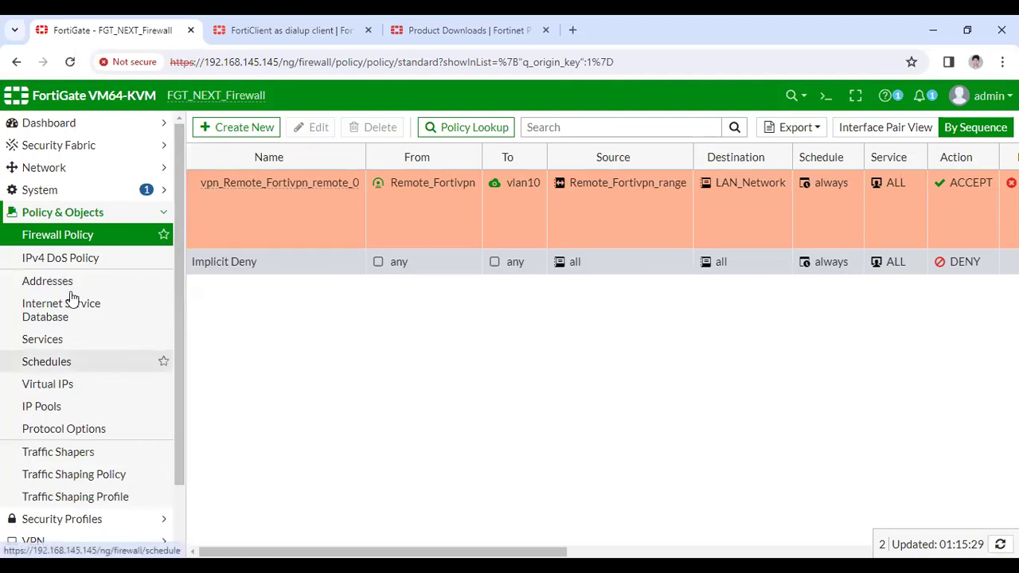
# Reload the policy list and show the logs matching the VPN policy.
pyautogui.click(148, 239)
pyautogui.moveTo(494, 541); pyautogui.dragTo(712, 499)
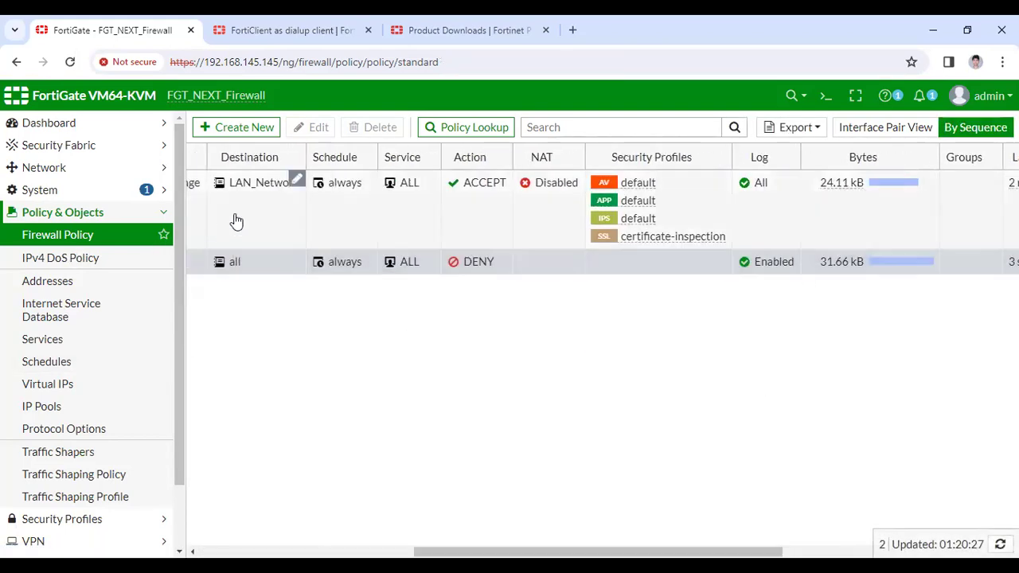
pyautogui.rightClick(235, 217)
pyautogui.click(323, 399)
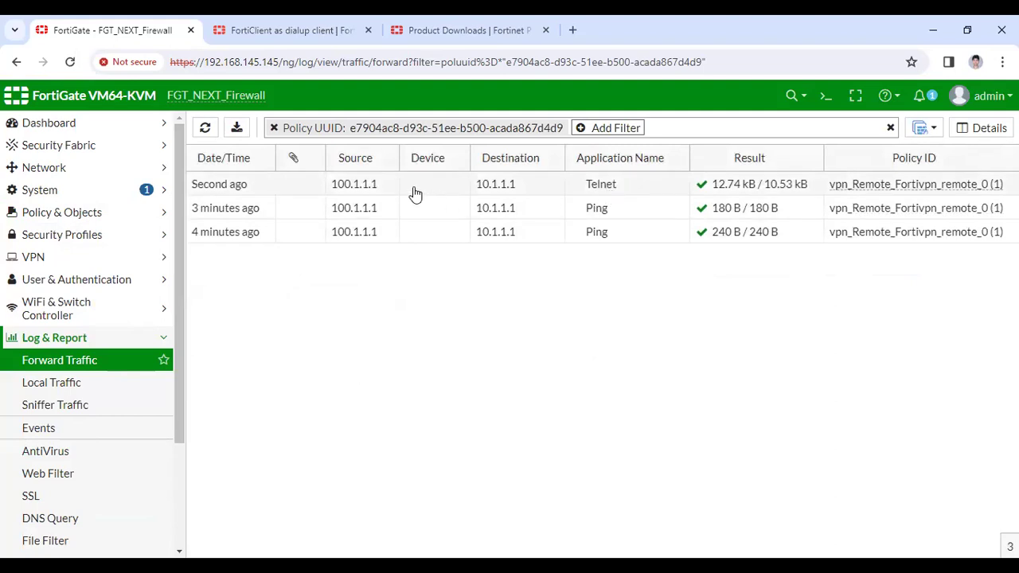
# Review the Telnet session log details from 100.1.1.1, then bring up the CLI console.
pyautogui.doubleClick(619, 193)
pyautogui.scroll(-3, 867, 371)
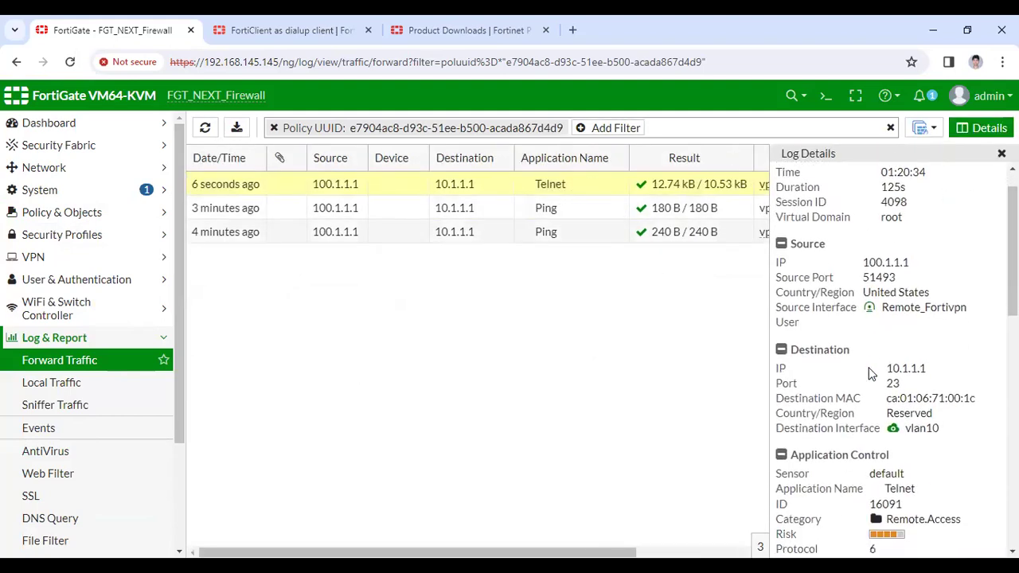
pyautogui.scroll(2, 893, 394)
pyautogui.scroll(1, 893, 394)
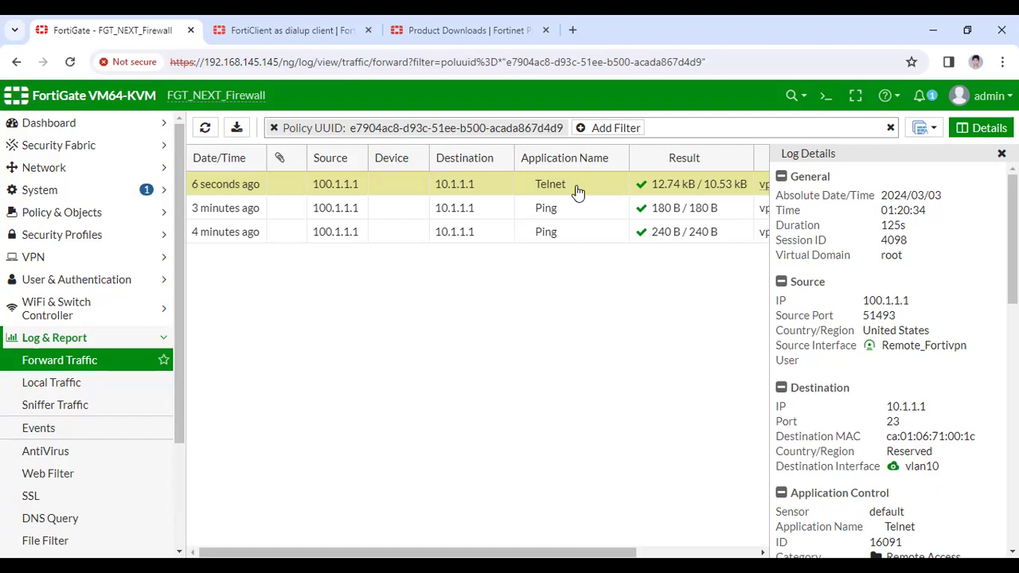
pyautogui.click(1002, 153)
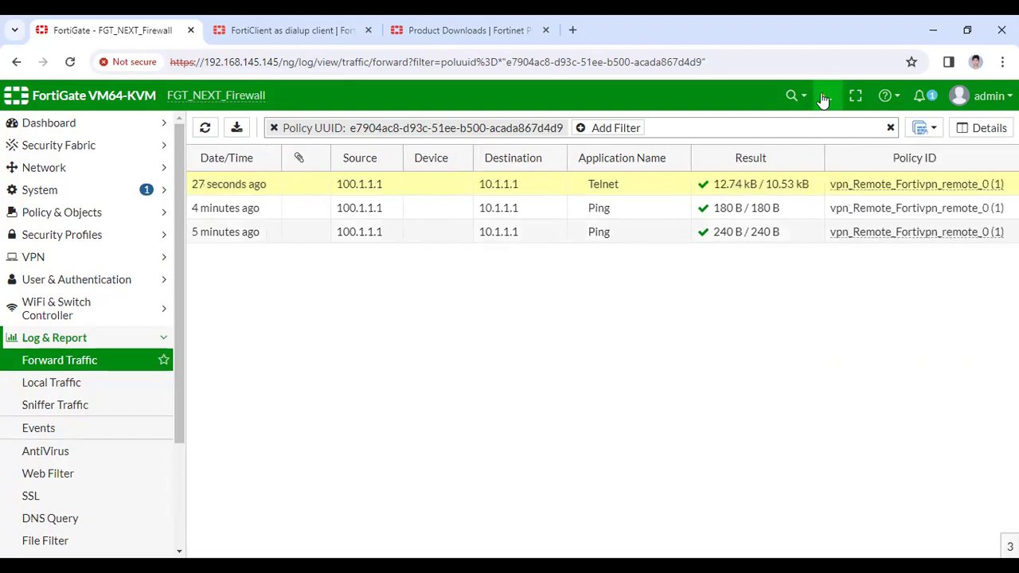
pyautogui.click(826, 95)
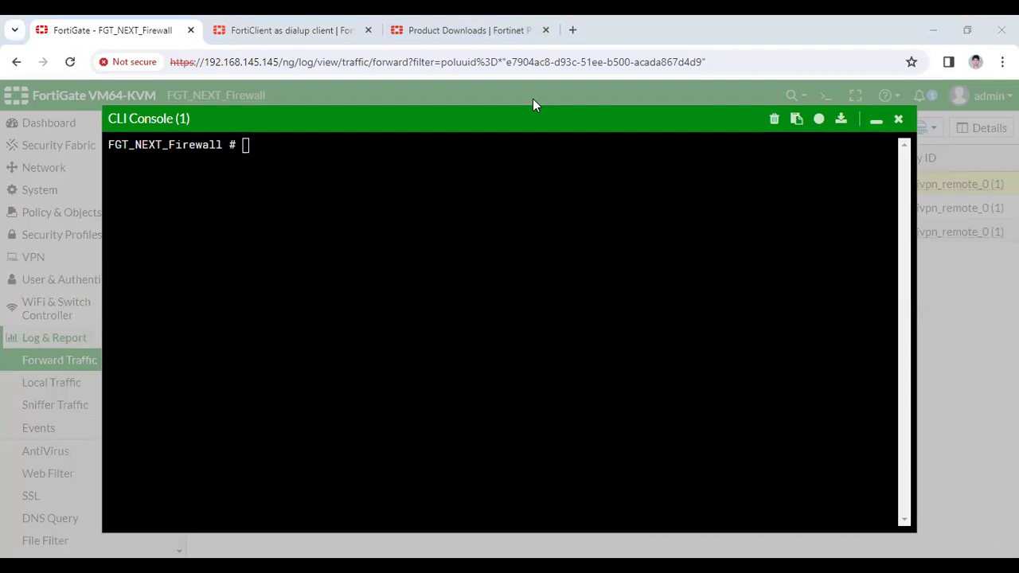
# Run get router info routing-table all in the CLI console.
pyautogui.press('Return')
pyautogui.press('Return')
pyautogui.press('Return')
pyautogui.press('Return')
pyautogui.write('show system interface')
pyautogui.press('BackSpace')
pyautogui.press('BackSpace')
pyautogui.press('BackSpace')
pyautogui.press('BackSpace')
pyautogui.press('BackSpace')
pyautogui.press('BackSpace')
pyautogui.press('BackSpace')
pyautogui.press('BackSpace')
pyautogui.press('BackSpace')
pyautogui.press('BackSpace')
pyautogui.press('BackSpace')
pyautogui.press('BackSpace')
pyautogui.press('BackSpace')
pyautogui.press('BackSpace')
pyautogui.press('BackSpace')
pyautogui.press('BackSpace')
pyautogui.press('BackSpace')
pyautogui.press('BackSpace')
pyautogui.press('BackSpace')
pyautogui.press('BackSpace')
pyautogui.write('get rute')
pyautogui.press('BackSpace')
pyautogui.press('BackSpace')
pyautogui.press('BackSpace')
pyautogui.write('out ')
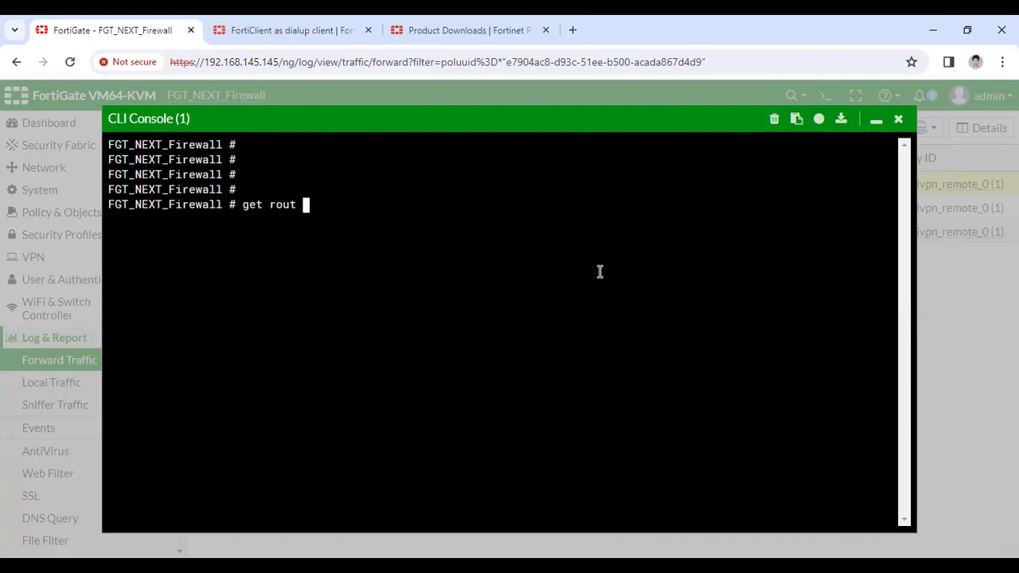
pyautogui.write('er info routin')
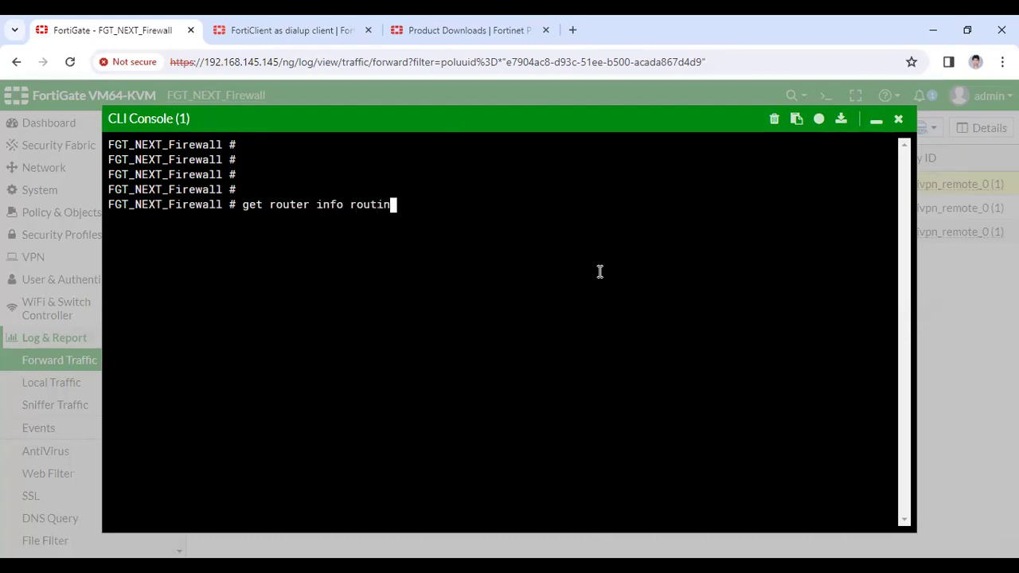
pyautogui.write('g-table all')
pyautogui.press('Return')
pyautogui.press('Return')
pyautogui.press('Return')
pyautogui.press('Return')
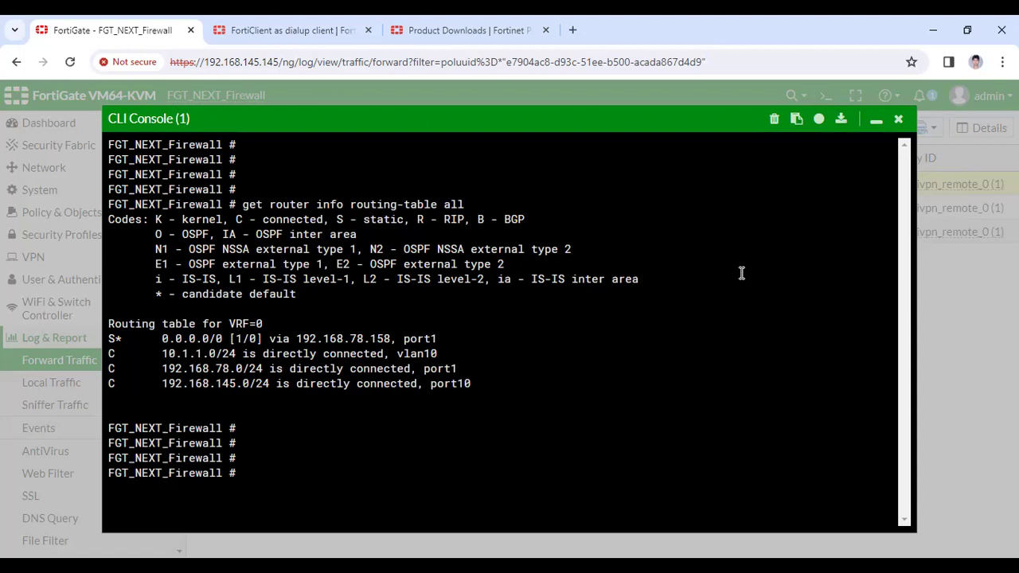
# Rerun the routing-table command, highlight the vlan10 and Remote_Fortivpn routes, then begin a diagnose sniffer command.
pyautogui.press('Up')
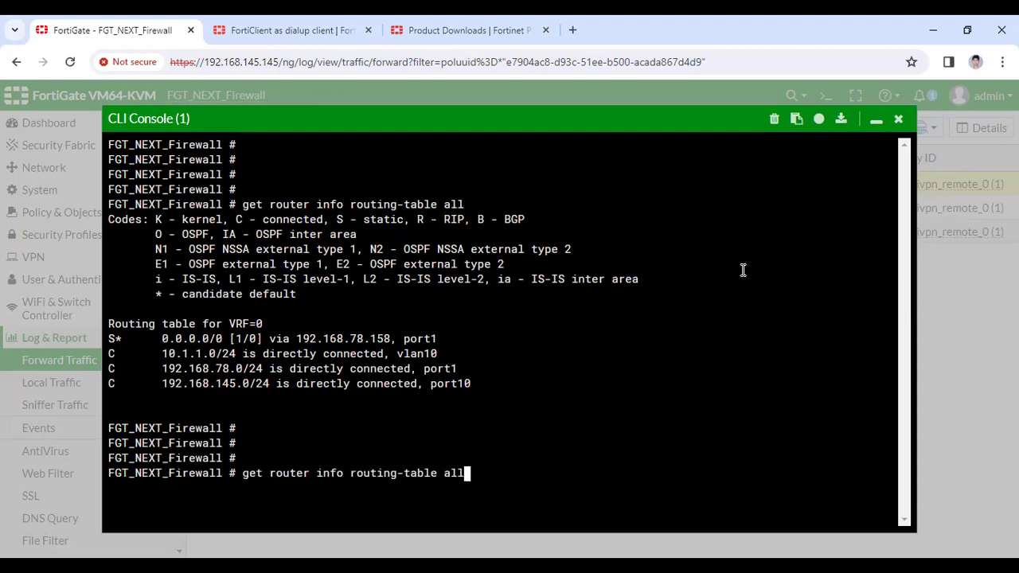
pyautogui.press('Return')
pyautogui.press('Return')
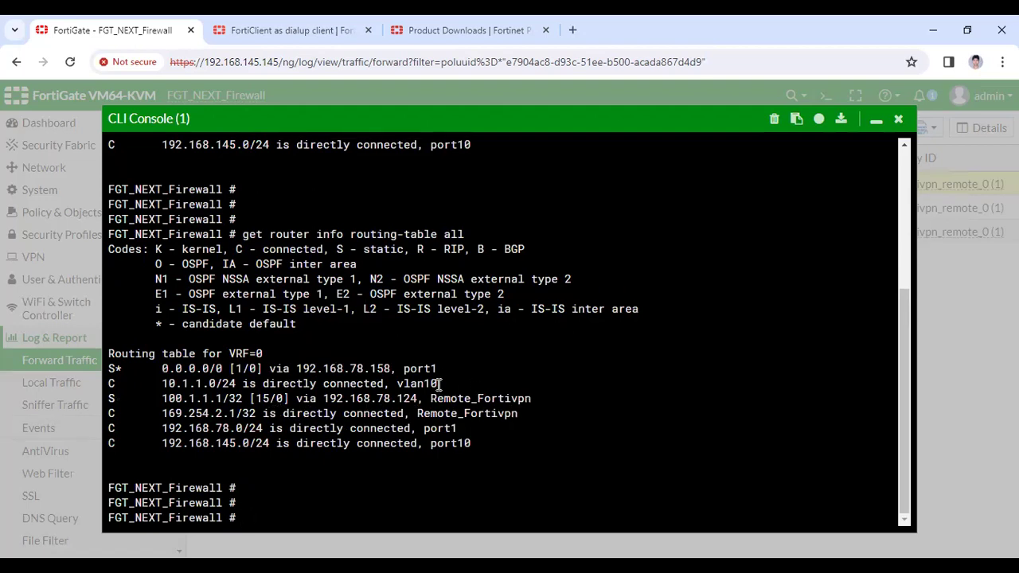
pyautogui.moveTo(526, 414); pyautogui.dragTo(162, 385)
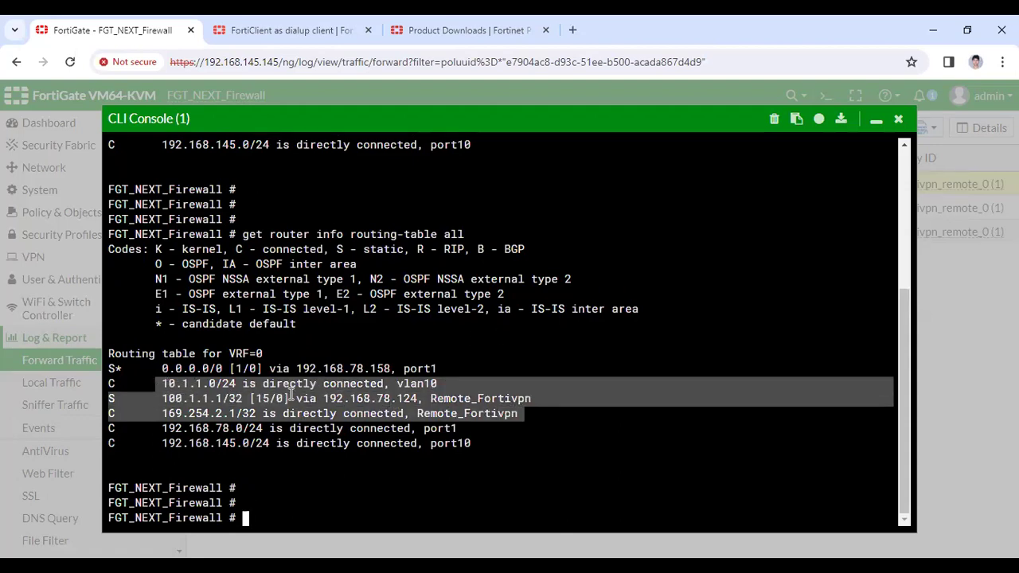
pyautogui.click(486, 406)
pyautogui.moveTo(525, 414); pyautogui.dragTo(326, 398)
pyautogui.click(327, 398)
pyautogui.press('Return')
pyautogui.press('Return')
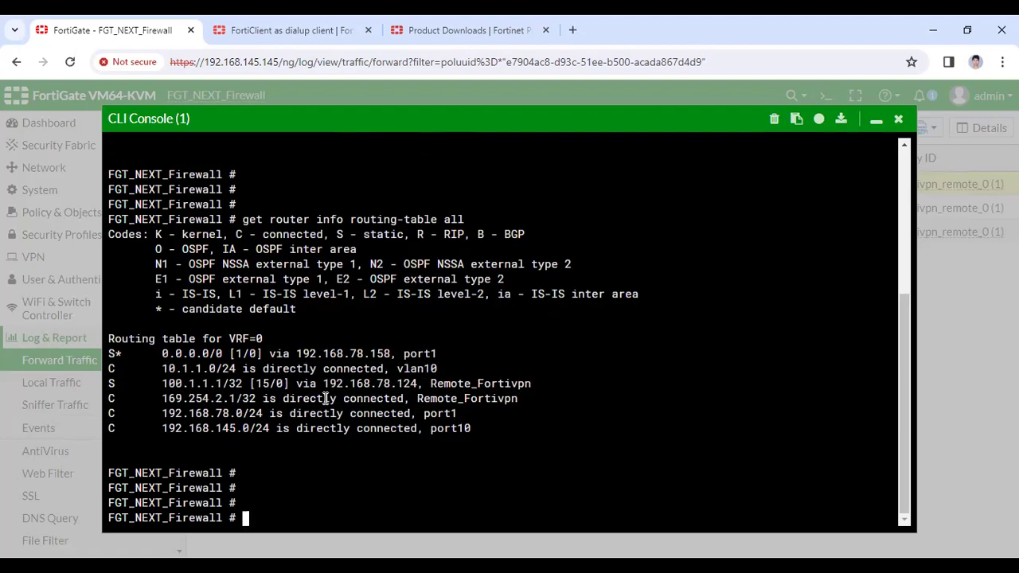
pyautogui.write('diagnose ')
pyautogui.write('snfi')
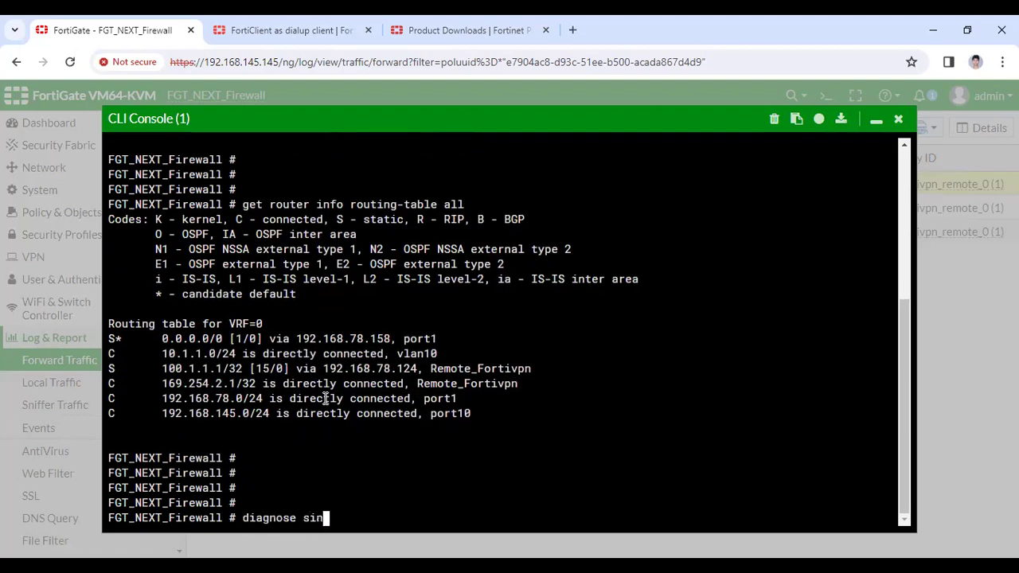
# Start diagnose sniffer packet any "host 100.1.1.1 and icmp" 4 to capture ICMP traffic.
pyautogui.press('BackSpace')
pyautogui.press('BackSpace')
pyautogui.write('nif')
pyautogui.press('BackSpace')
pyautogui.press('BackSpace')
pyautogui.press('BackSpace')
pyautogui.write('n')
pyautogui.press('BackSpace')
pyautogui.press('BackSpace')
pyautogui.press('BackSpace')
pyautogui.write('sniffer packet any')
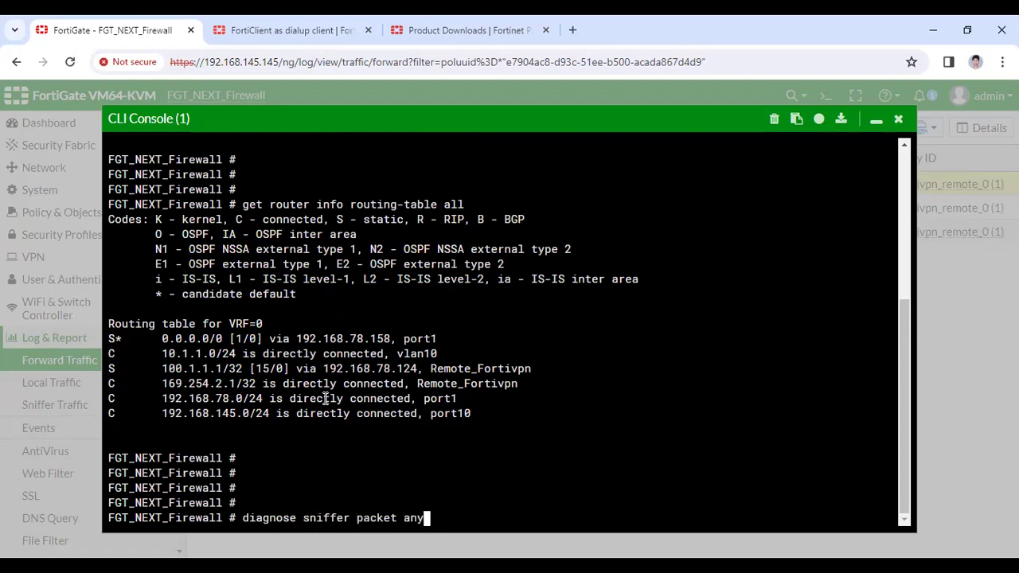
pyautogui.write(' "host')
pyautogui.moveTo(163, 368); pyautogui.dragTo(223, 369)
pyautogui.click(536, 468)
pyautogui.write('10.1')
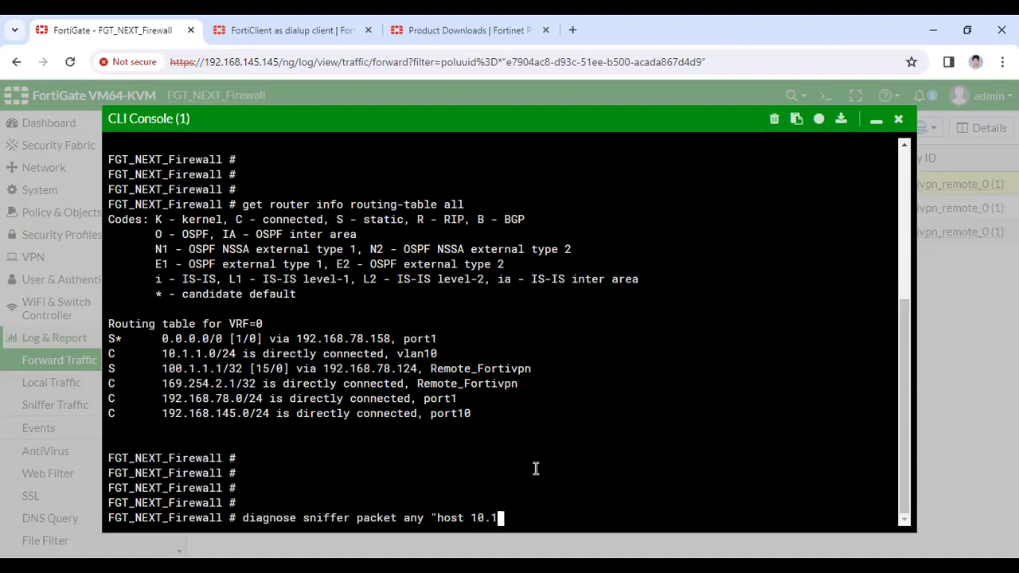
pyautogui.press('BackSpace')
pyautogui.press('BackSpace')
pyautogui.write('0.1.1.1 and icmp " 4')
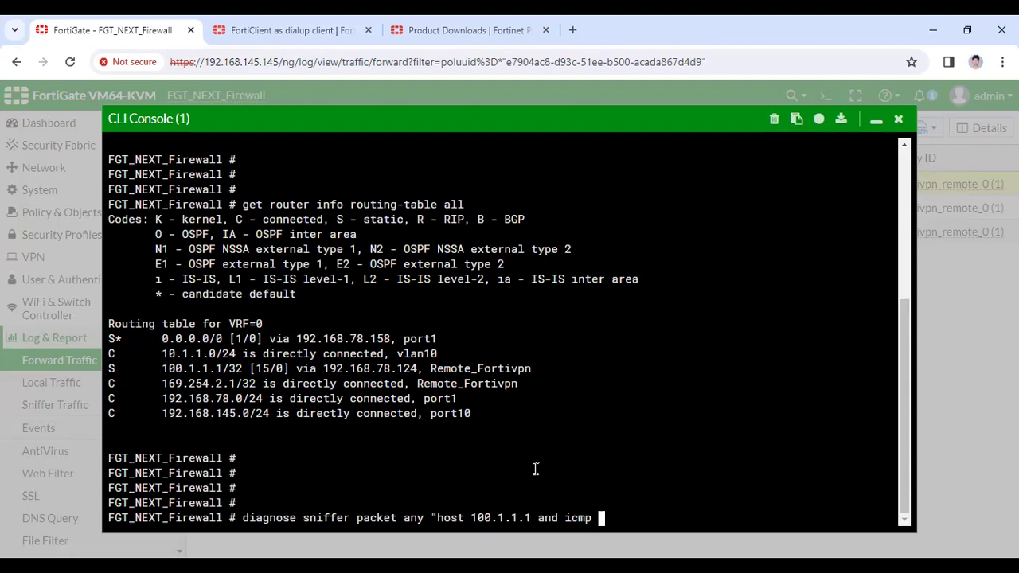
pyautogui.press('Return')
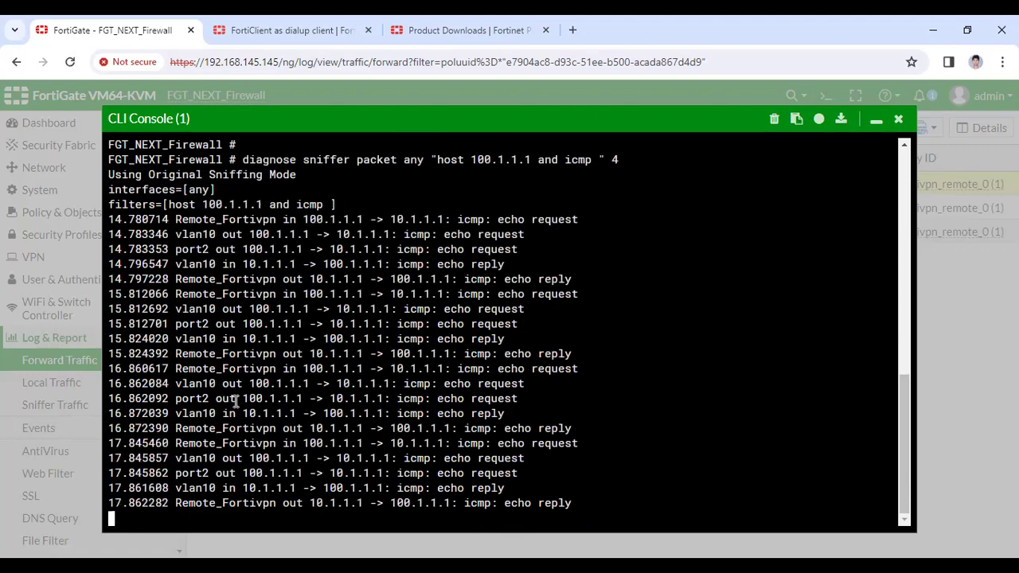
# Stop the capture at 20 packets and return to the command prompt.
pyautogui.hotkey('ctrl', 'c')
pyautogui.press('Return')
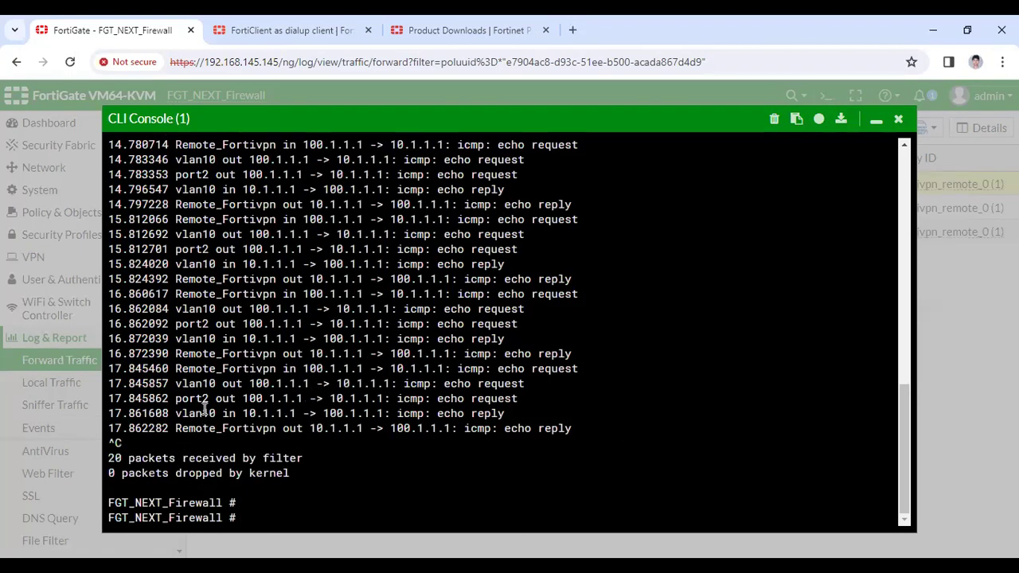
pyautogui.scroll(2, 304, 363)
pyautogui.scroll(-2, 307, 363)
# Minimize the CLI console and open the User Definition list of local users.
pyautogui.click(876, 119)
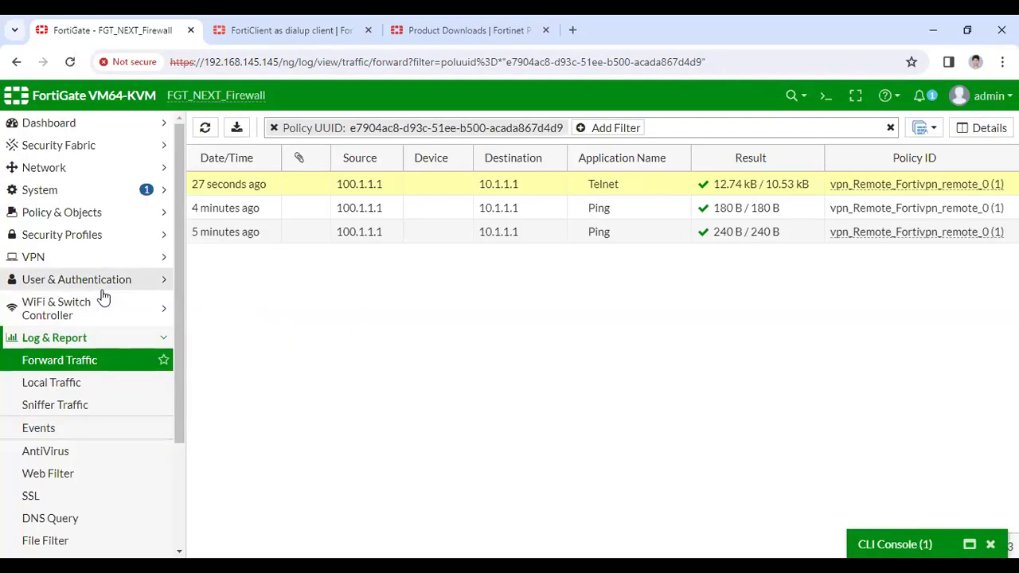
pyautogui.click(97, 285)
pyautogui.click(84, 303)
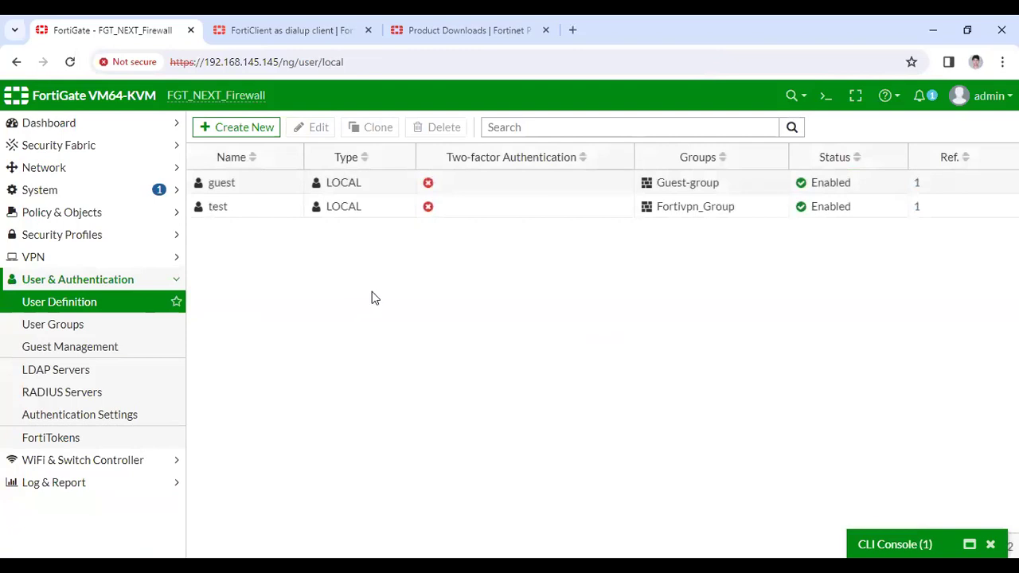
# View user test's two-factor options, cancel without saving, and go to System Settings.
pyautogui.doubleClick(364, 207)
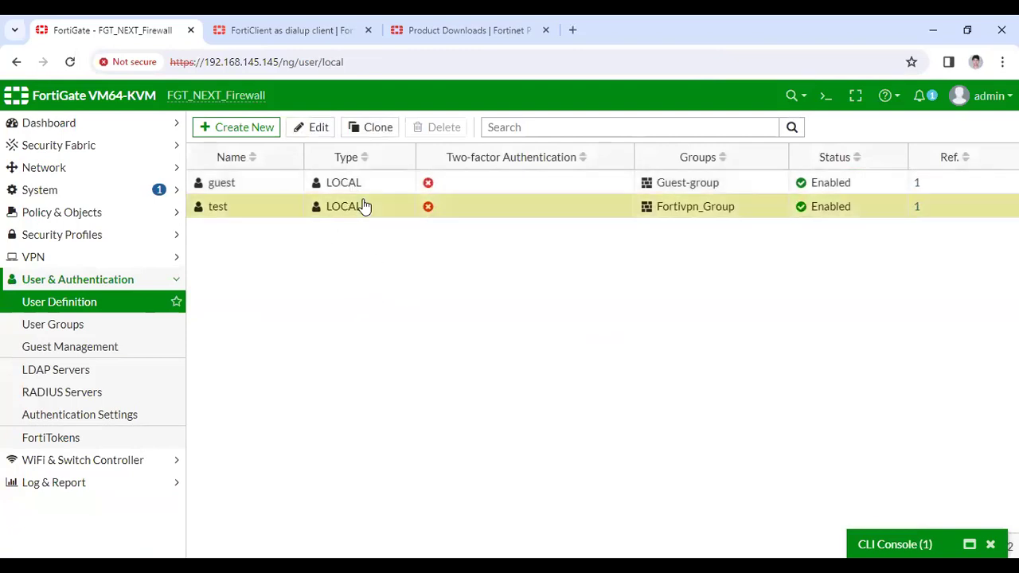
pyautogui.click(210, 298)
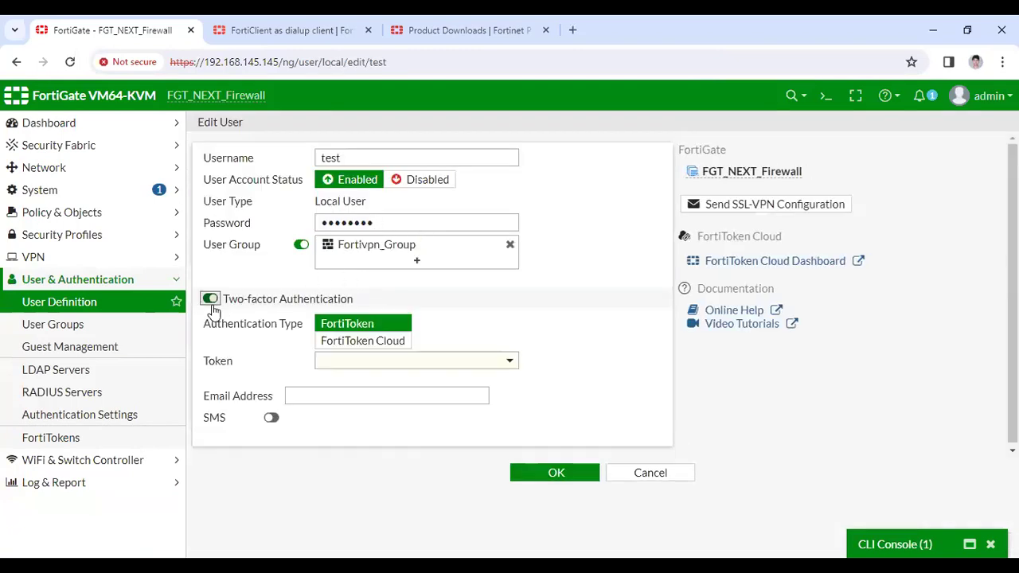
pyautogui.click(314, 393)
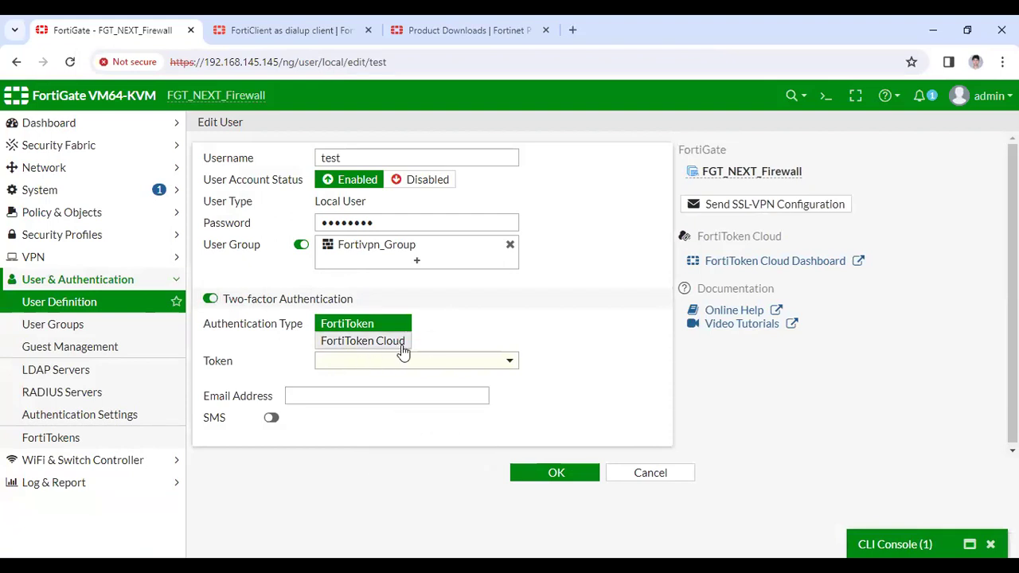
pyautogui.scroll(-1, 618, 391)
pyautogui.click(659, 473)
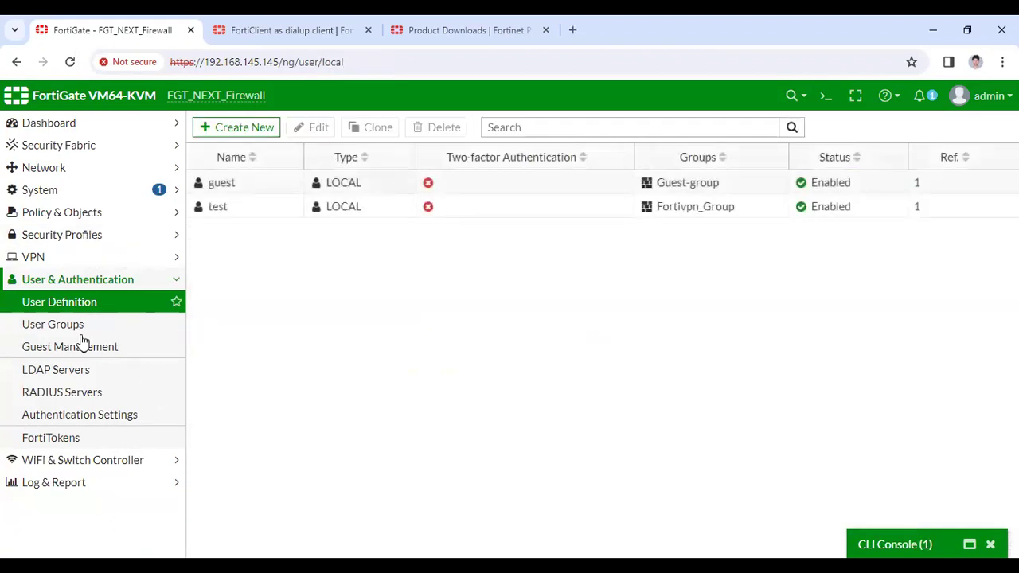
pyautogui.click(47, 195)
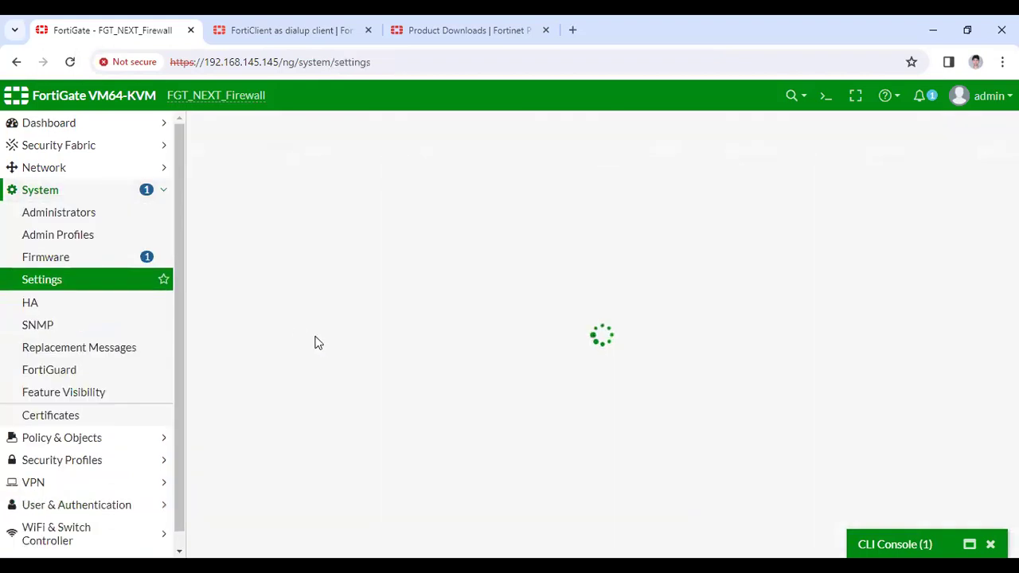
# Scroll System Settings to the default SMTP Email Service, then return to User Definition.
pyautogui.scroll(-8, 319, 346)
pyautogui.moveTo(295, 395)
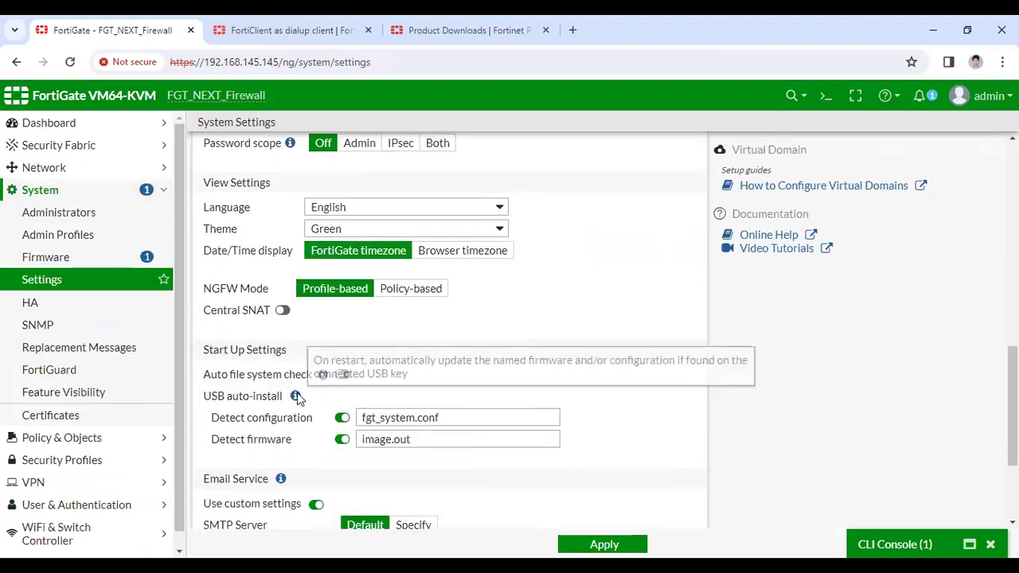
pyautogui.scroll(-3, 318, 395)
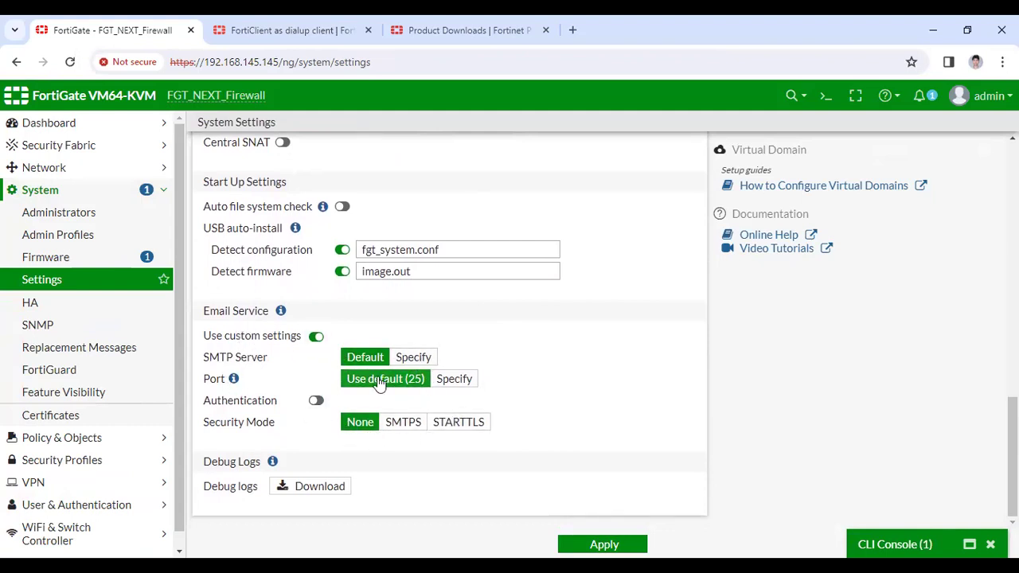
pyautogui.scroll(3, 412, 396)
pyautogui.scroll(-3, 426, 408)
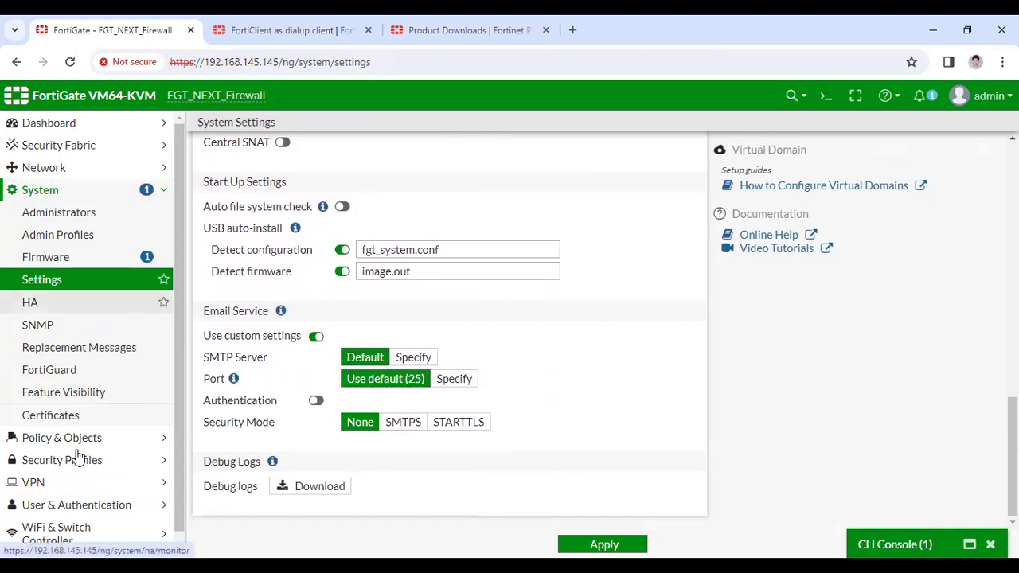
pyautogui.click(81, 478)
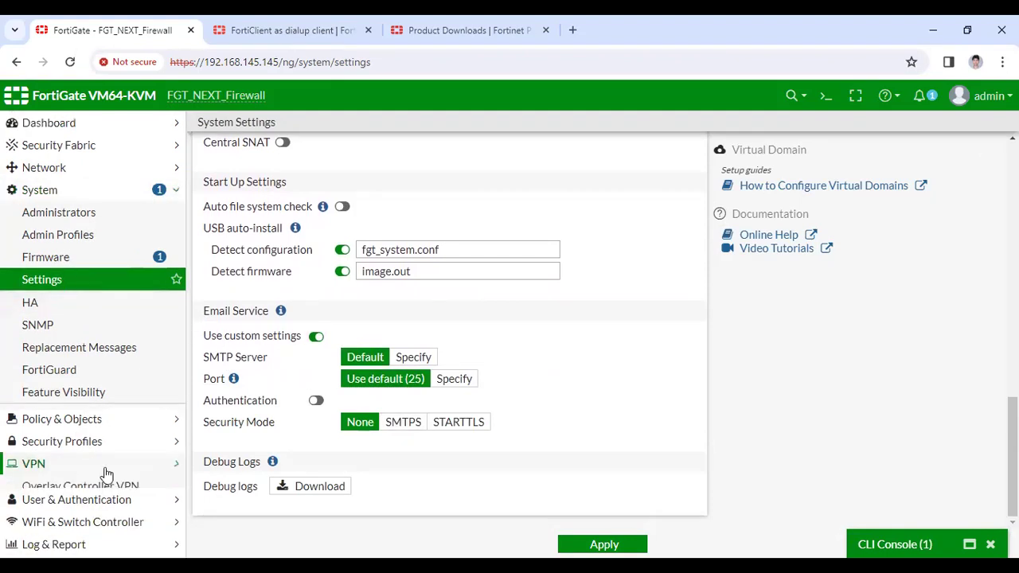
pyautogui.click(102, 440)
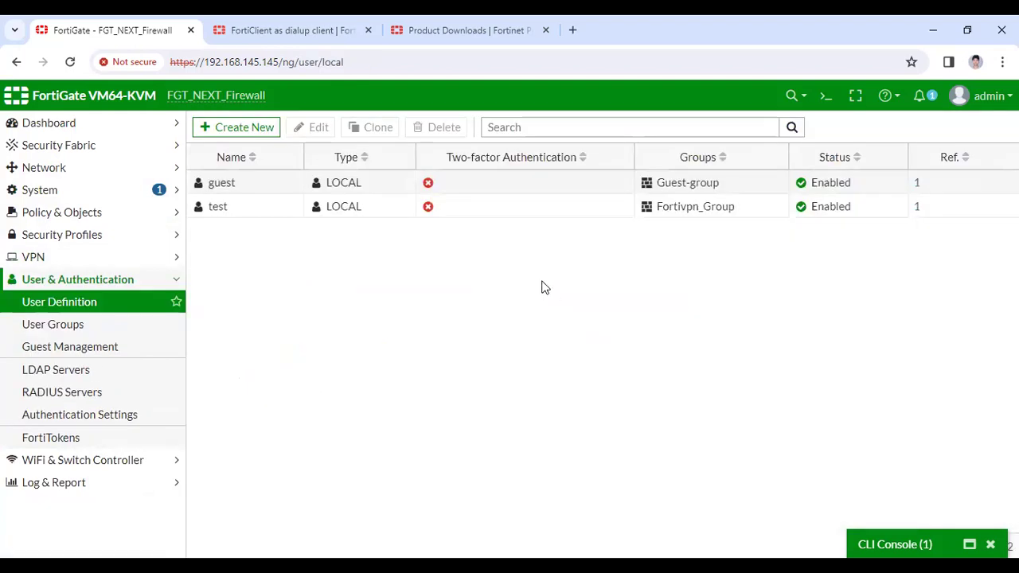
# Open guest, switch Two-factor Authentication on, and expand the CLI console over it.
pyautogui.doubleClick(250, 189)
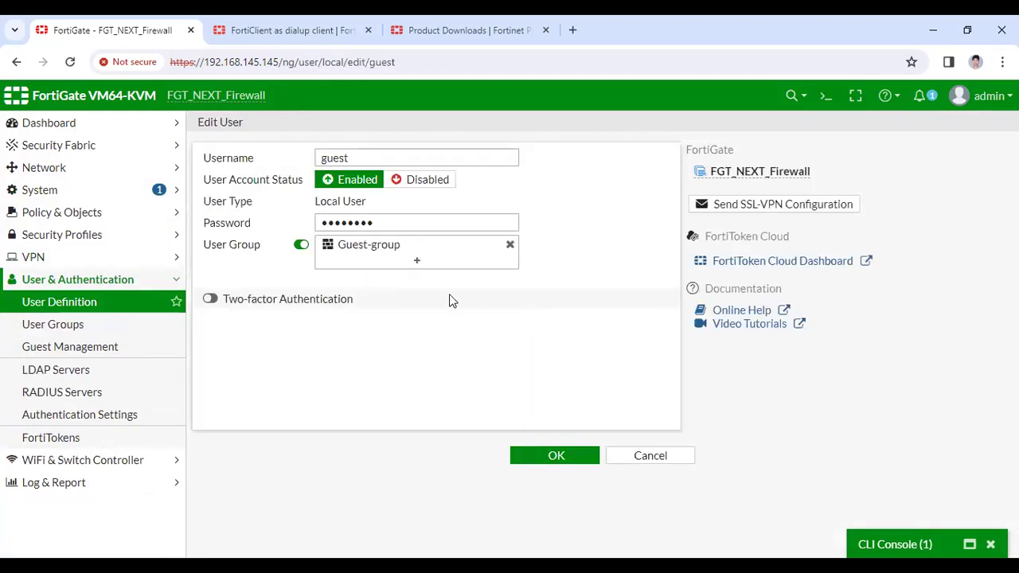
pyautogui.click(210, 299)
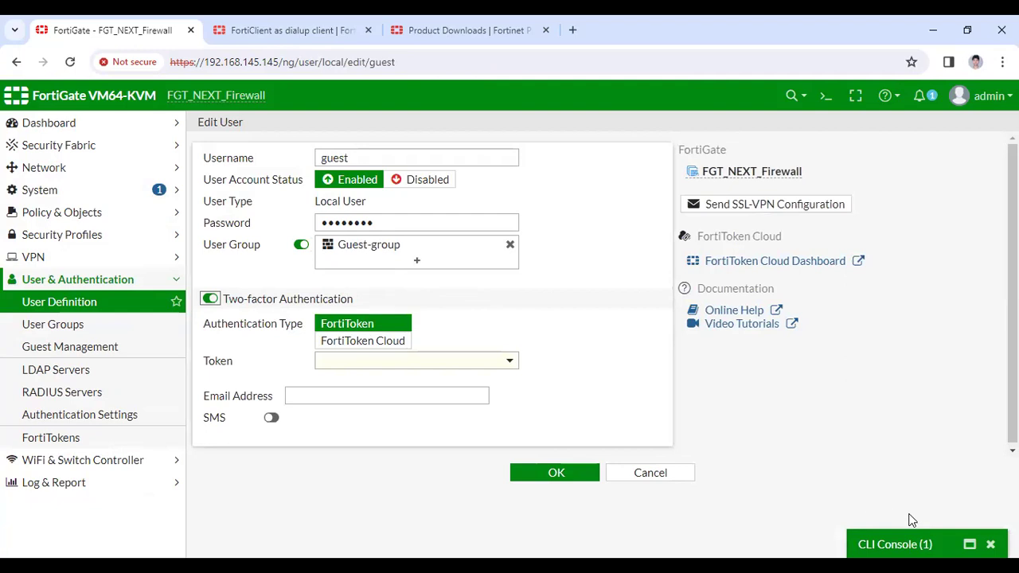
pyautogui.click(969, 545)
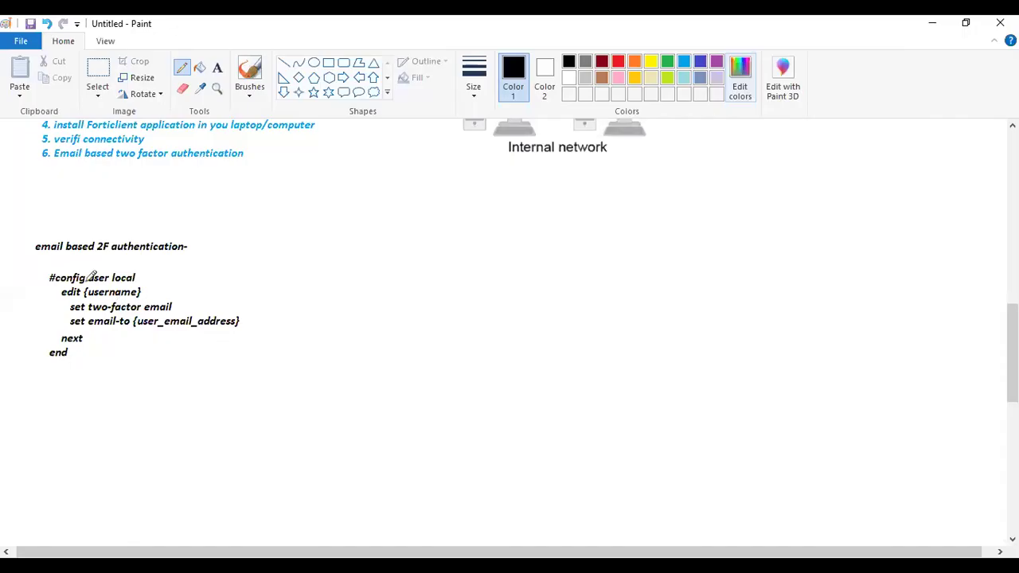
# Circle the email 2FA notes in Paint, then type config at the FortiGate CLI prompt.
pyautogui.moveTo(32, 221)
pyautogui.mouseDown()
pyautogui.moveTo(39, 337)
pyautogui.moveTo(259, 223)
pyautogui.moveTo(14, 226)
pyautogui.mouseUp()
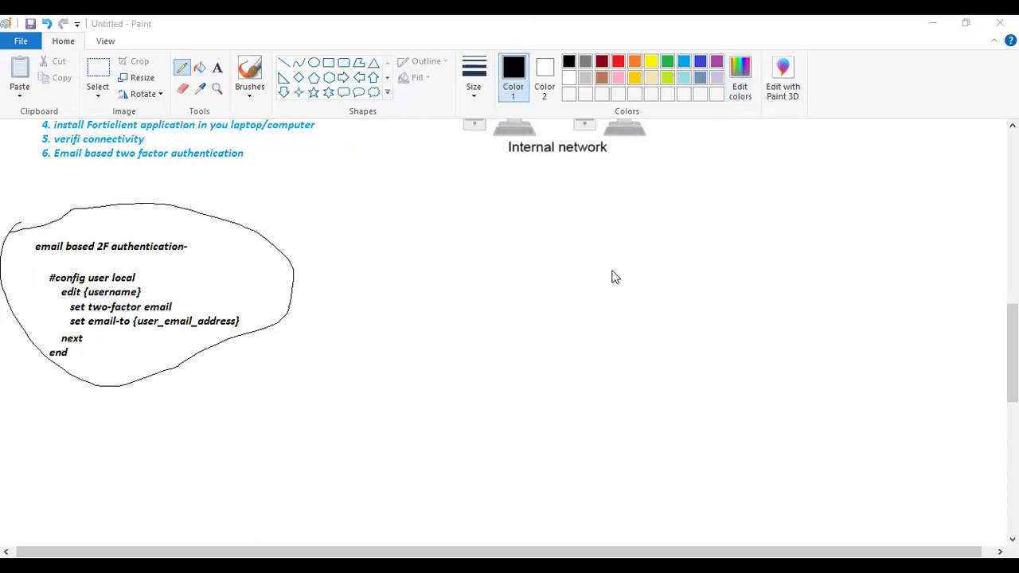
pyautogui.hotkey('alt', 'Tab')
pyautogui.press('Return')
pyautogui.press('Return')
pyautogui.write('config')
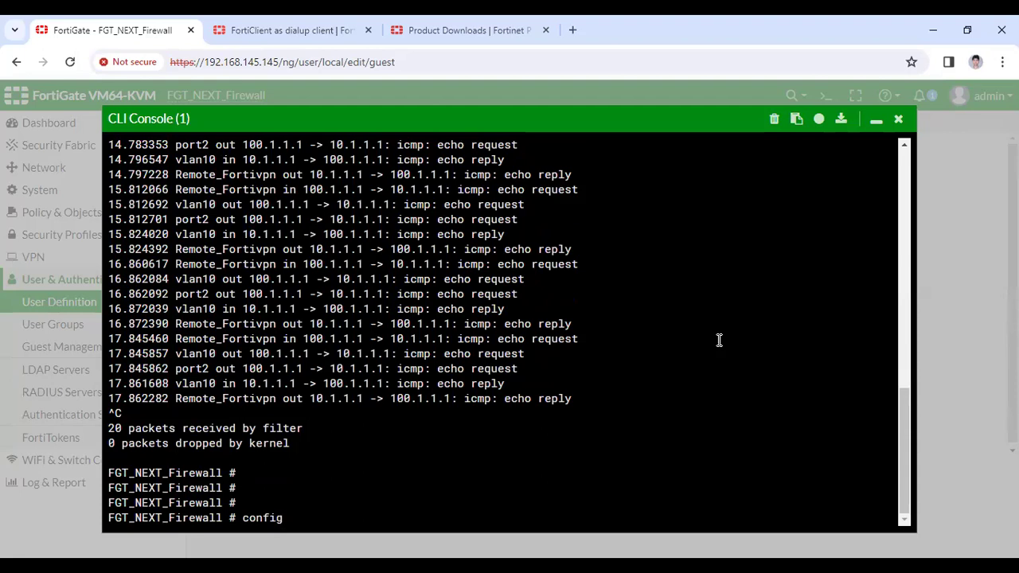
# Enter config user local and show the existing guest and test user entries.
pyautogui.write('user local')
pyautogui.press('Return')
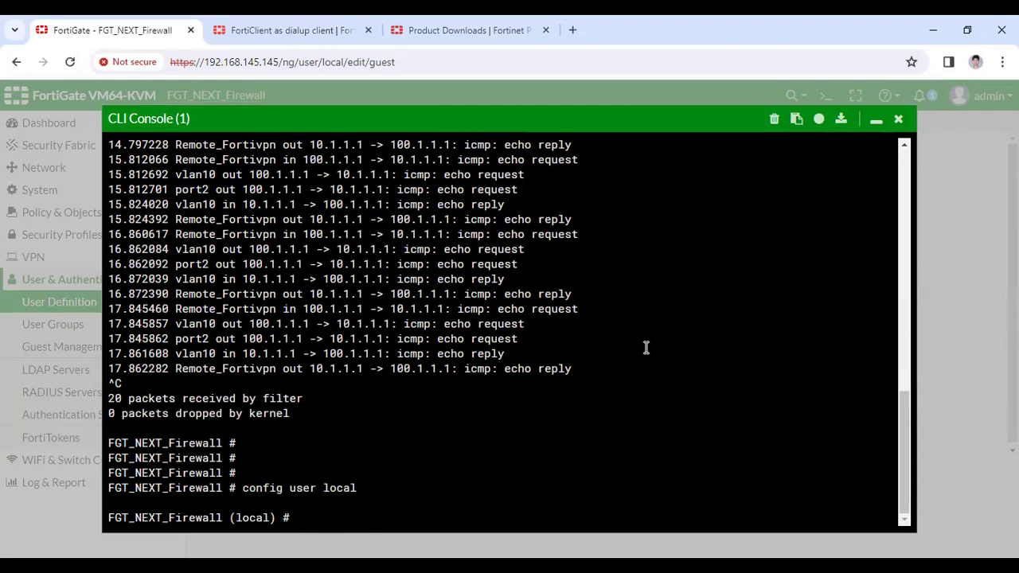
pyautogui.write('show')
pyautogui.press('Return')
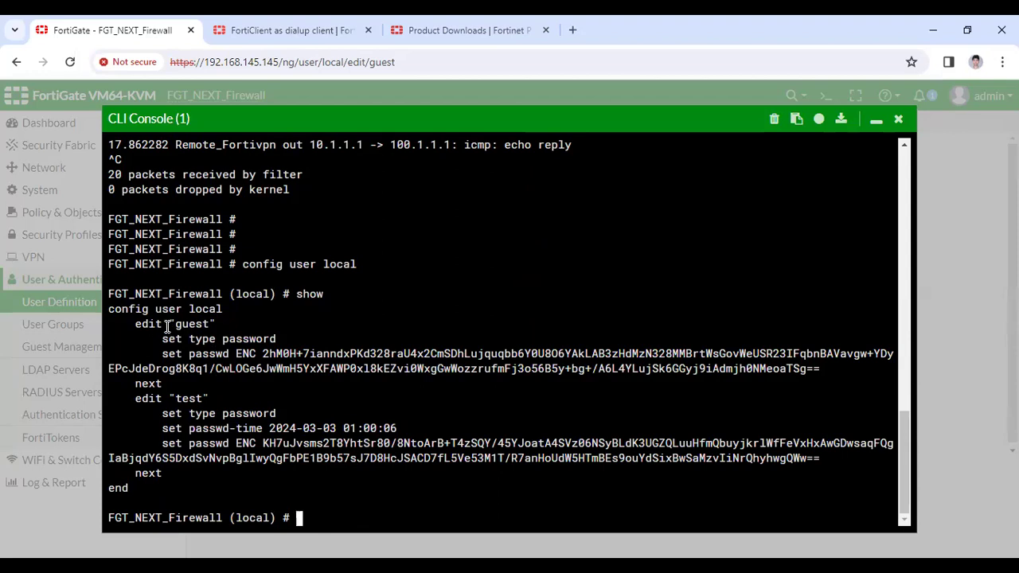
pyautogui.moveTo(202, 324); pyautogui.dragTo(183, 322)
pyautogui.click(211, 326)
pyautogui.moveTo(175, 398); pyautogui.dragTo(205, 398)
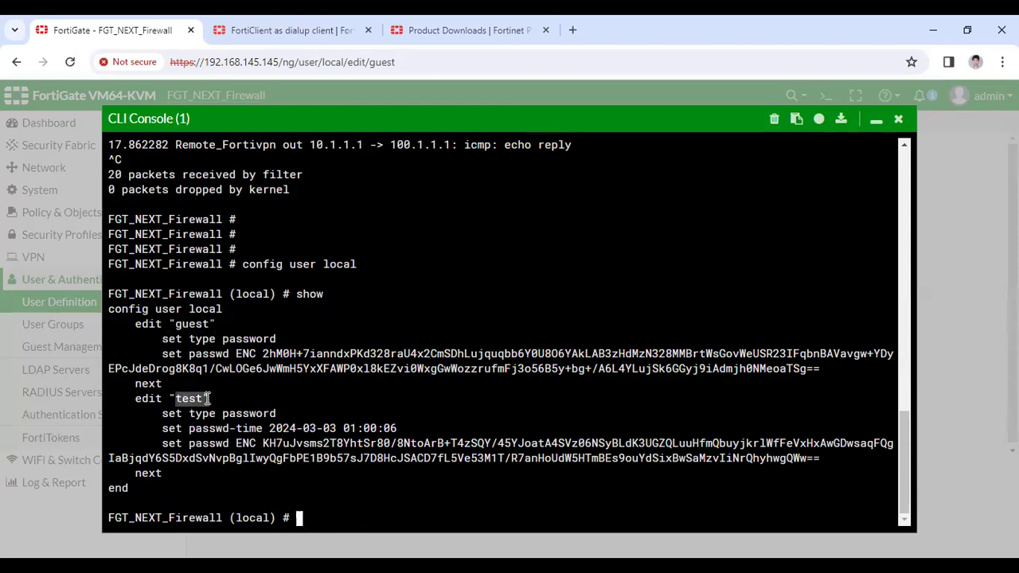
pyautogui.click(316, 514)
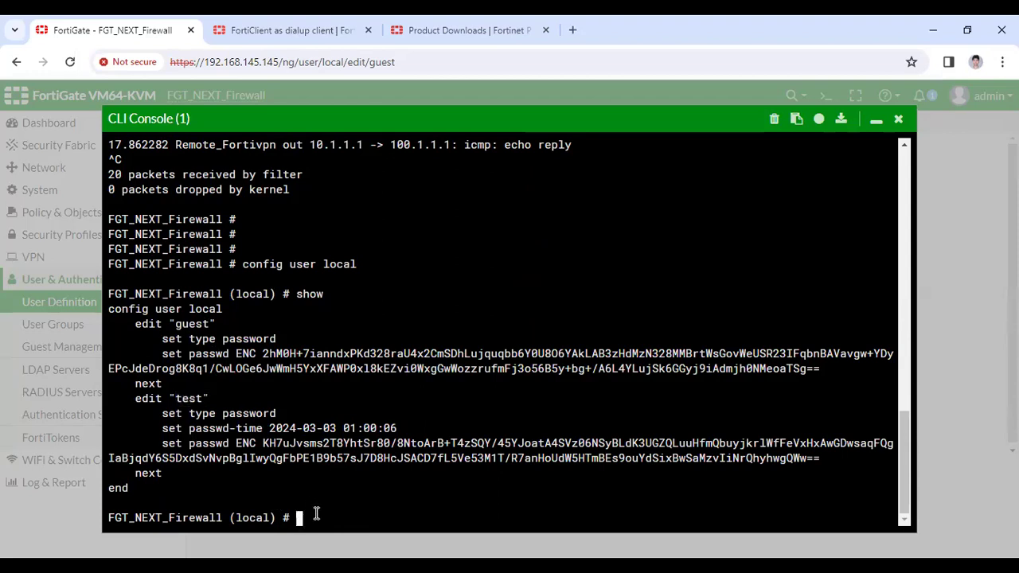
# Edit local user test and set its two-factor method to email.
pyautogui.write('edit test')
pyautogui.press('Return')
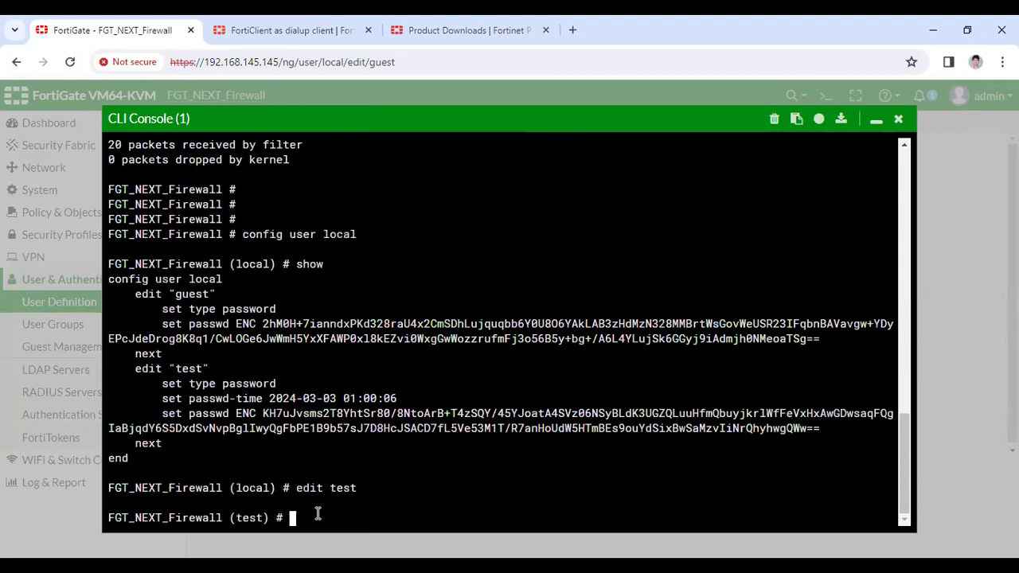
pyautogui.press('?')
pyautogui.write('set')
pyautogui.press('?')
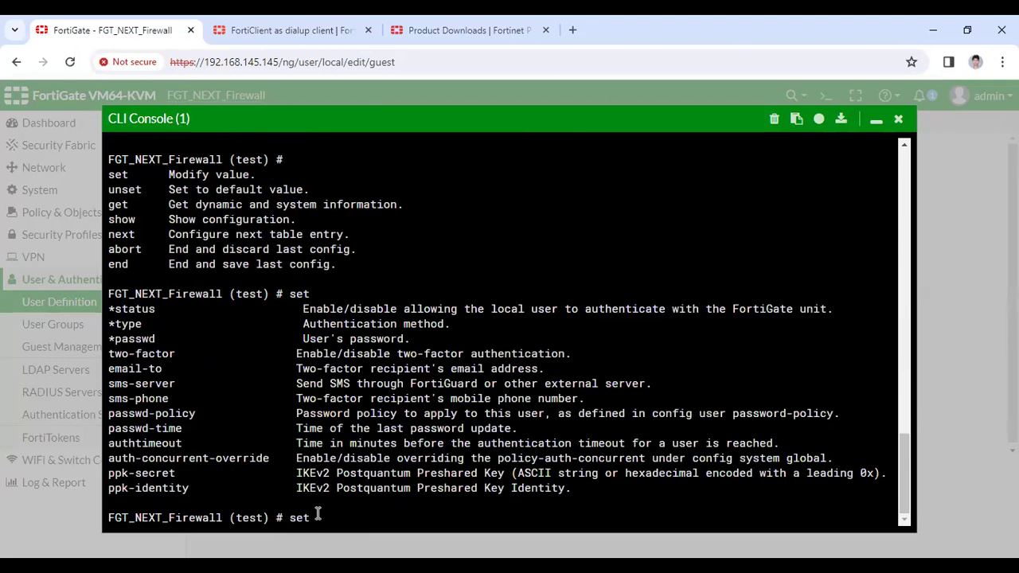
pyautogui.moveTo(182, 353); pyautogui.dragTo(109, 353)
pyautogui.click(264, 369)
pyautogui.write('two-factor')
pyautogui.press('?')
pyautogui.write('ena')
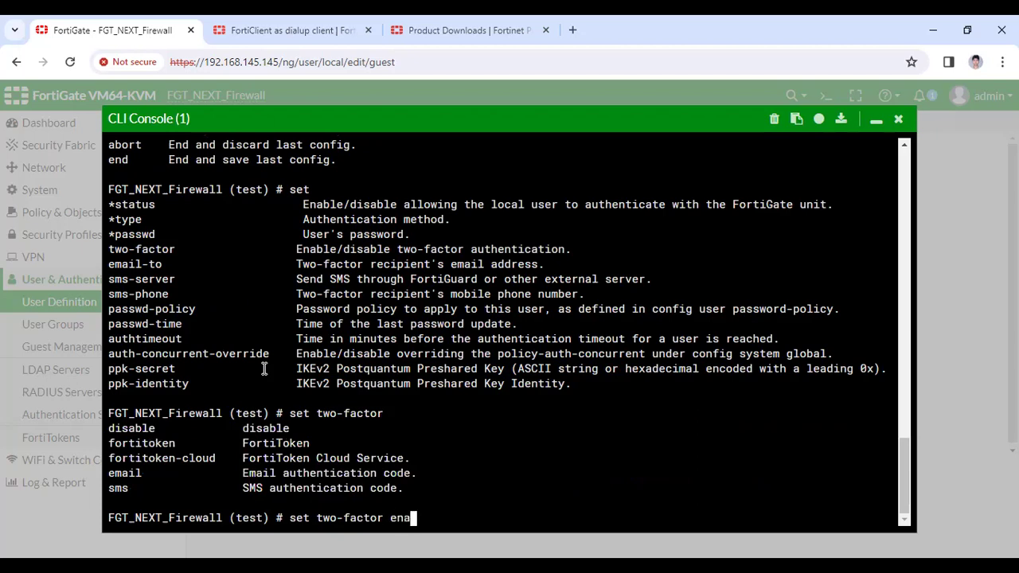
pyautogui.press('BackSpace')
pyautogui.press('BackSpace')
pyautogui.press('BackSpace')
pyautogui.write('email')
pyautogui.press('?')
pyautogui.press('Return')
# Set test's email-to to the recipient's email address.
pyautogui.write('set ')
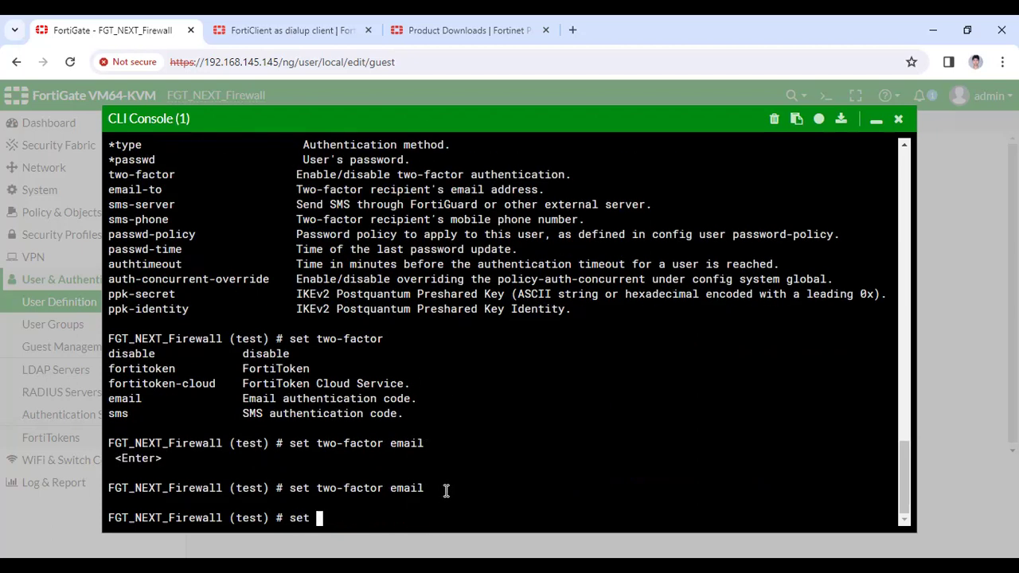
pyautogui.write('em')
pyautogui.press('BackSpace')
pyautogui.press('BackSpace')
pyautogui.write('email-to')
pyautogui.press('?')
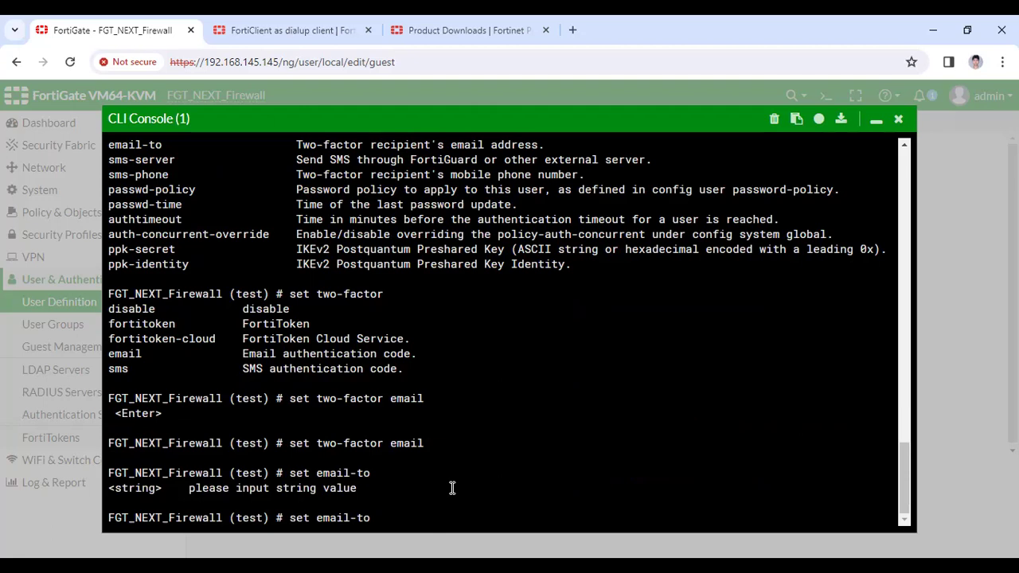
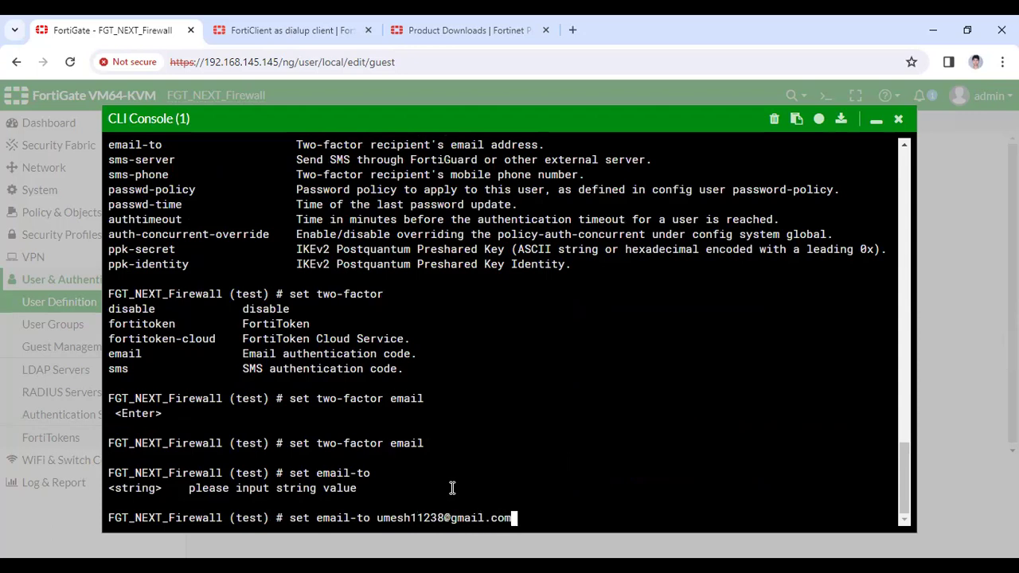
pyautogui.press('Return')
# Commit with next and end, then minimize the CLI console.
pyautogui.write('next')
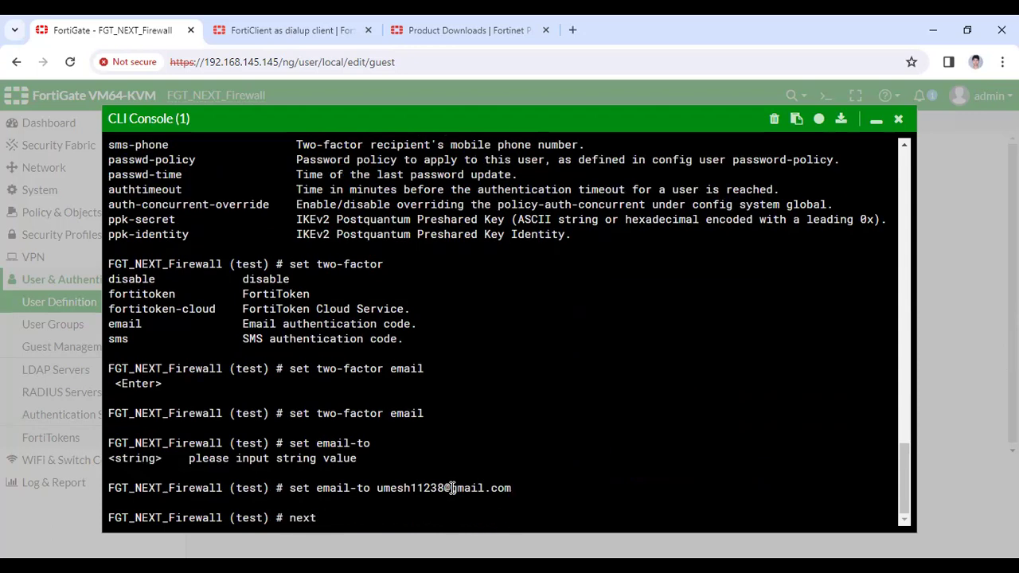
pyautogui.press('Return')
pyautogui.write('ned')
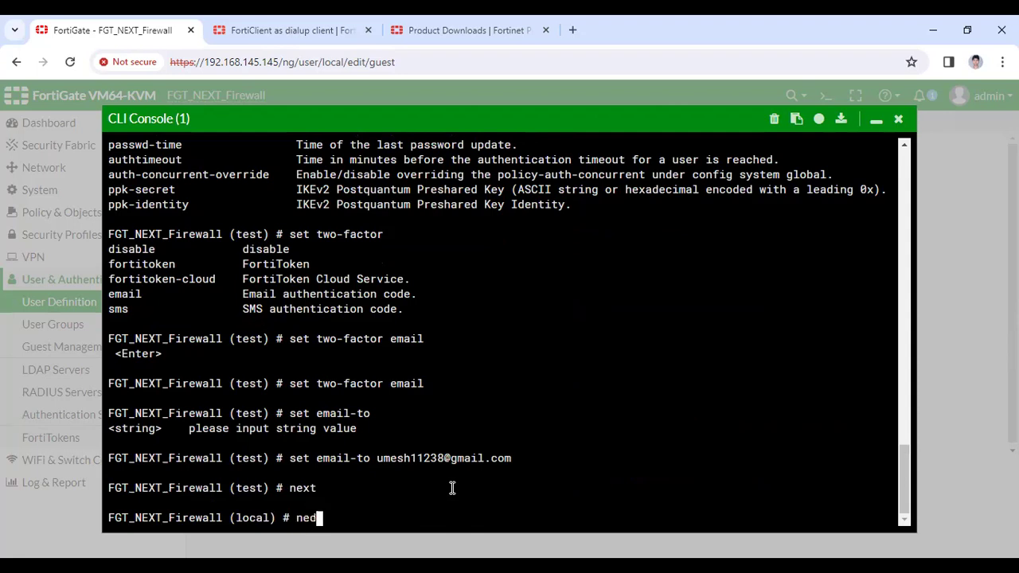
pyautogui.press('BackSpace')
pyautogui.press('BackSpace')
pyautogui.write('nd')
pyautogui.press('Return')
pyautogui.press('Return')
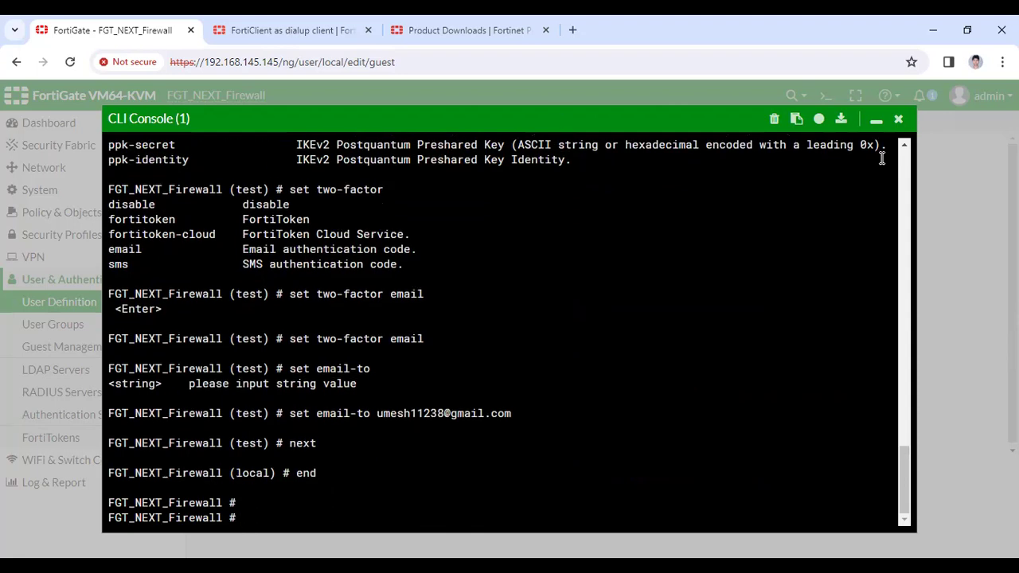
pyautogui.click(875, 120)
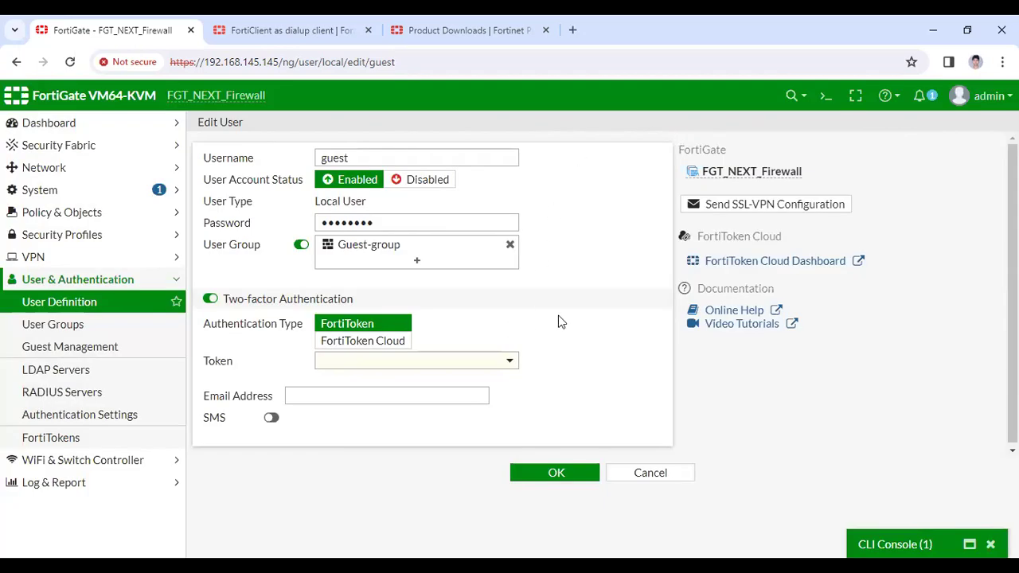
# Reload the guest edit page, enable two-factor leaving token and email empty, then open the CLI.
pyautogui.click(70, 61)
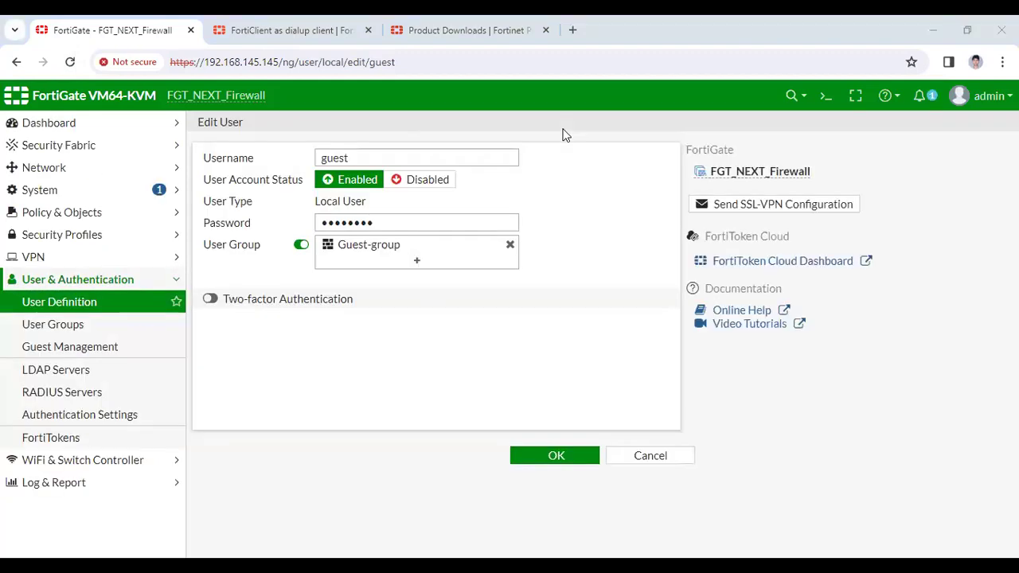
pyautogui.click(212, 299)
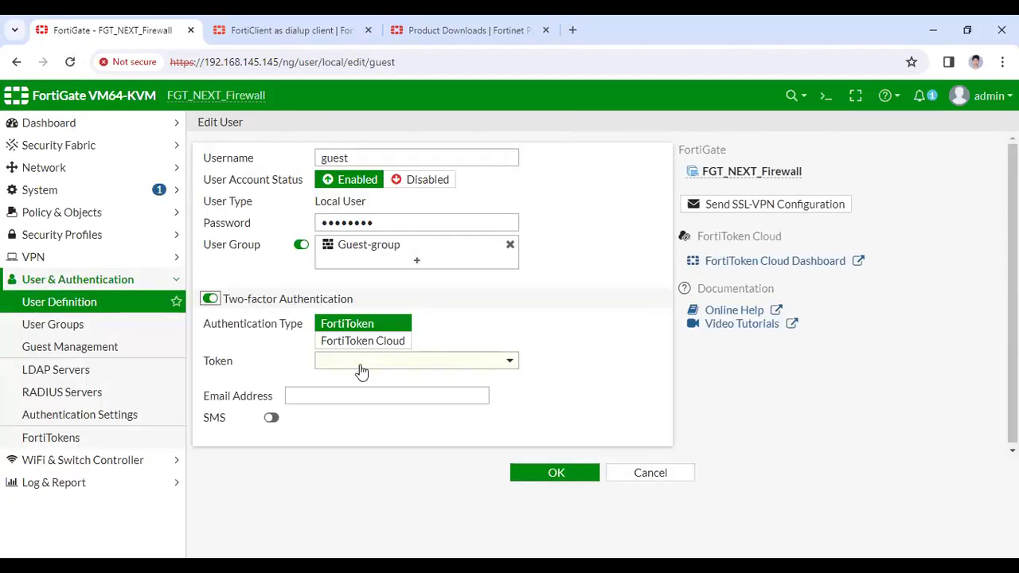
pyautogui.click(358, 365)
pyautogui.click(527, 326)
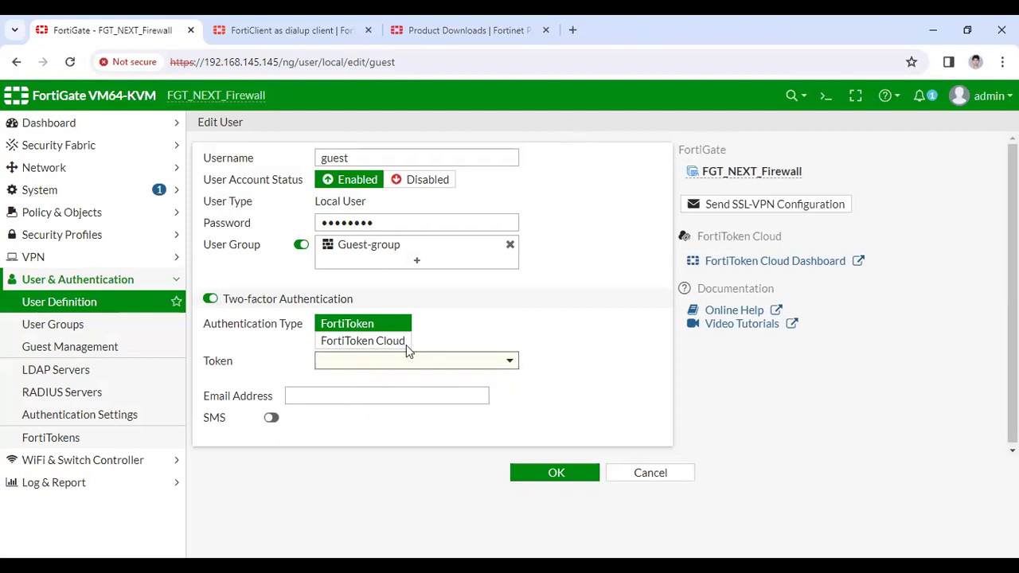
pyautogui.click(337, 398)
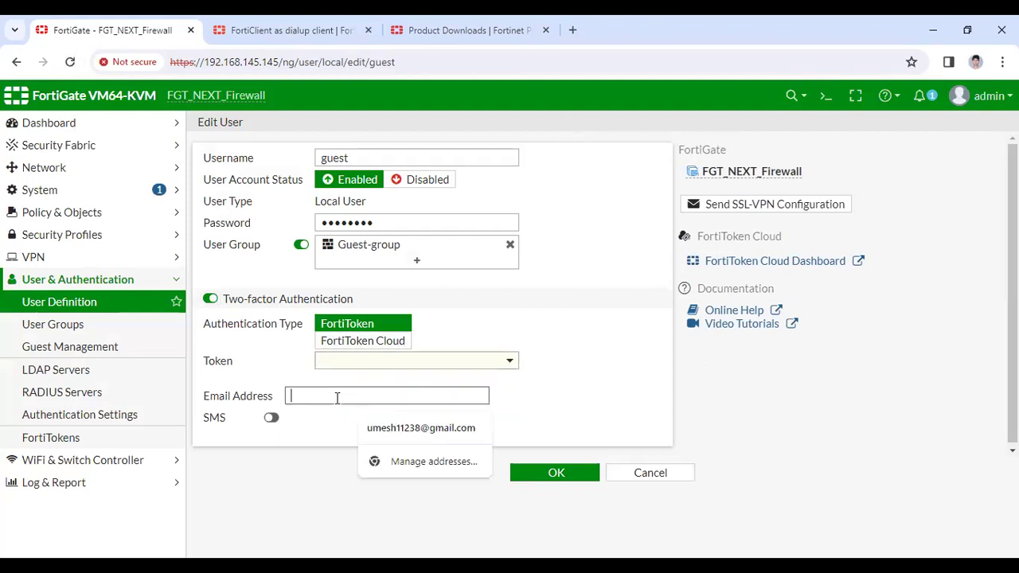
pyautogui.click(557, 363)
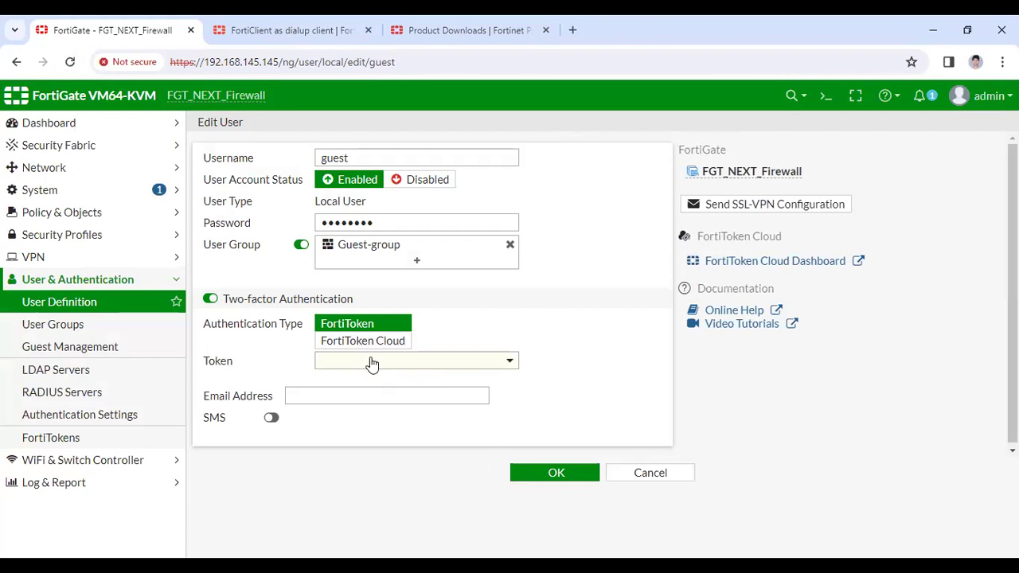
pyautogui.click(825, 96)
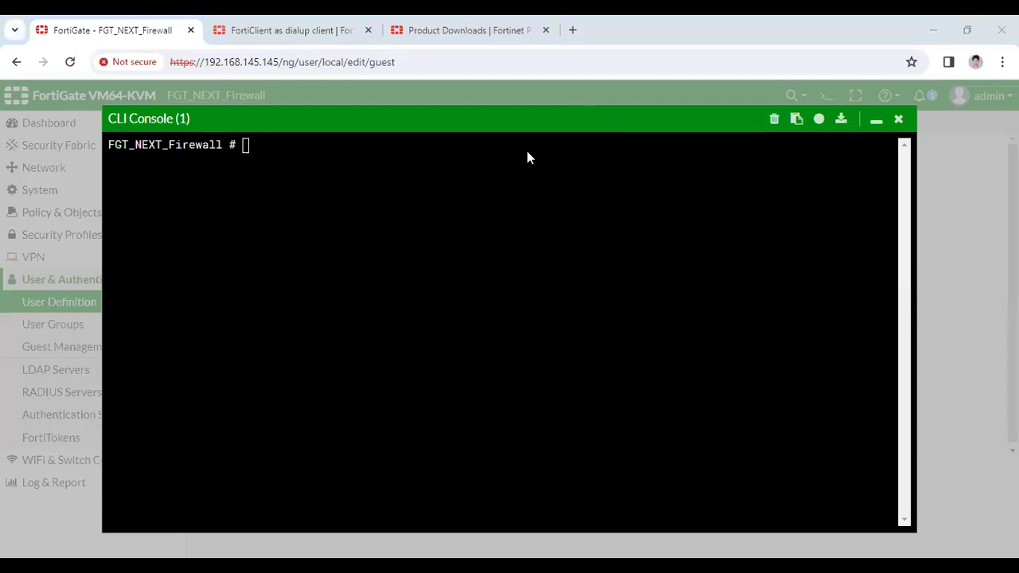
# Enter config user local and start editing local user test.
pyautogui.click(707, 379)
pyautogui.press('Return')
pyautogui.press('Return')
pyautogui.press('Return')
pyautogui.write('config system')
pyautogui.press('BackSpace')
pyautogui.press('BackSpace')
pyautogui.press('BackSpace')
pyautogui.press('BackSpace')
pyautogui.press('BackSpace')
pyautogui.press('BackSpace')
pyautogui.write('user local')
pyautogui.press('Return')
pyautogui.write('edit por')
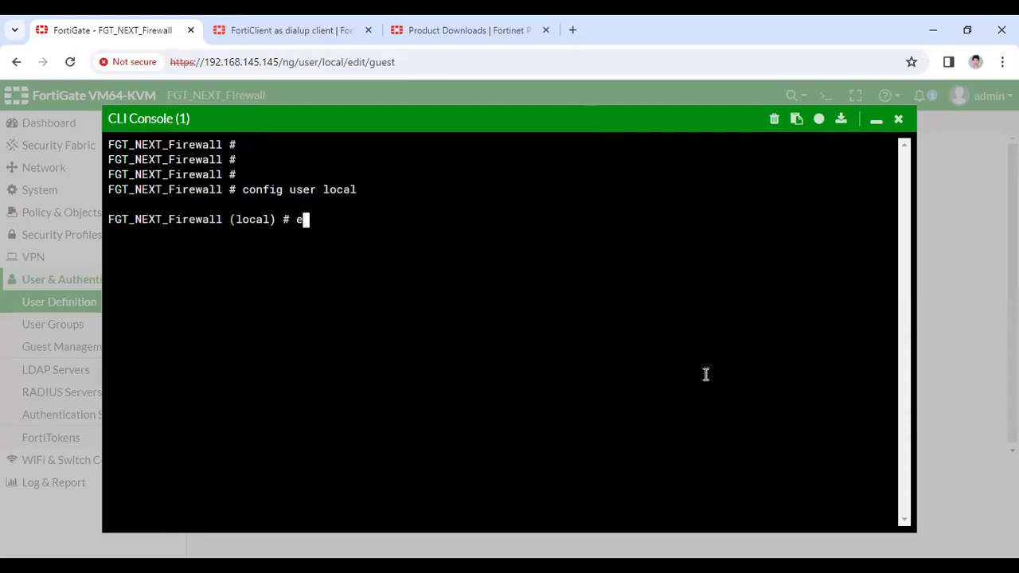
pyautogui.press('BackSpace')
pyautogui.press('BackSpace')
pyautogui.press('BackSpace')
pyautogui.press('?')
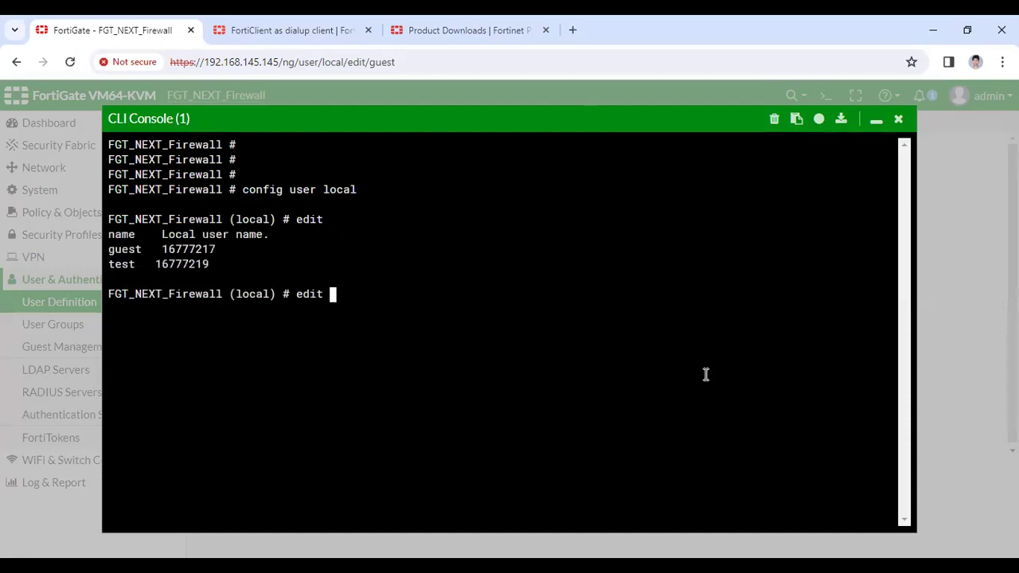
pyautogui.write('test')
pyautogui.press('Return')
# Set test's two-factor authentication method to email.
pyautogui.write('set email-to')
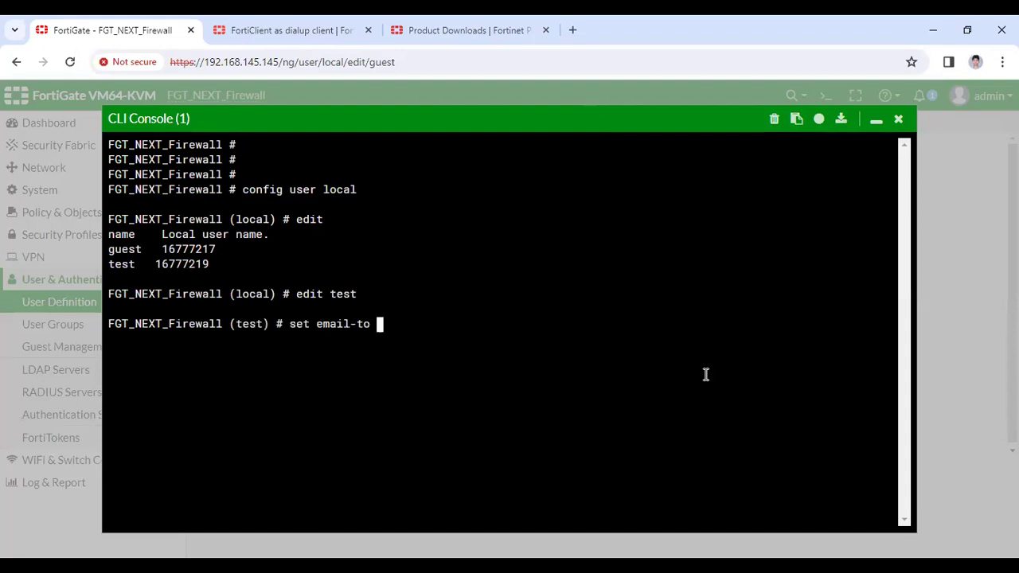
pyautogui.press('BackSpace')
pyautogui.press('BackSpace')
pyautogui.press('BackSpace')
pyautogui.press('BackSpace')
pyautogui.press('BackSpace')
pyautogui.press('BackSpace')
pyautogui.press('BackSpace')
pyautogui.press('BackSpace')
pyautogui.write('tw')
pyautogui.press('Tab')
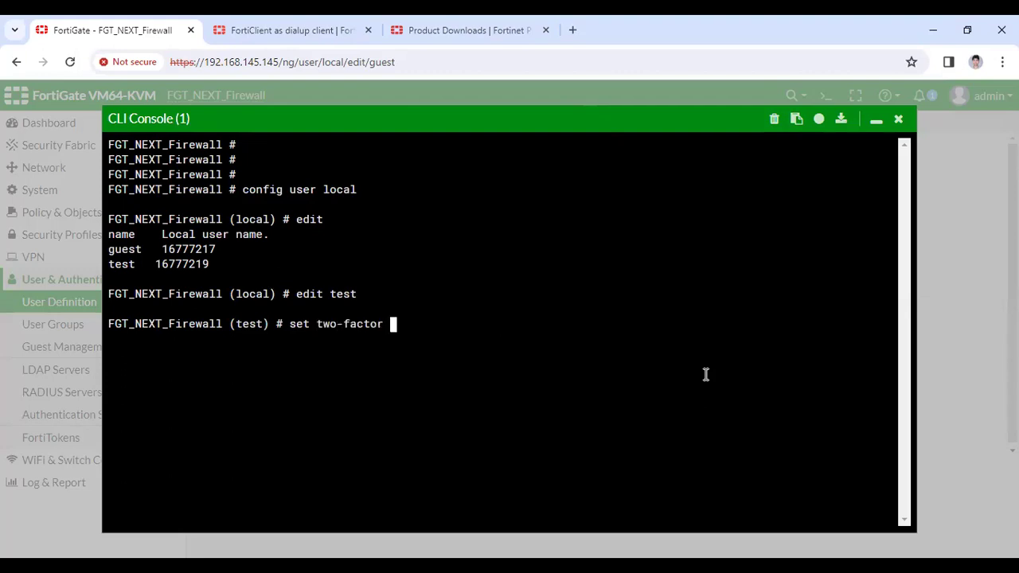
pyautogui.press('?')
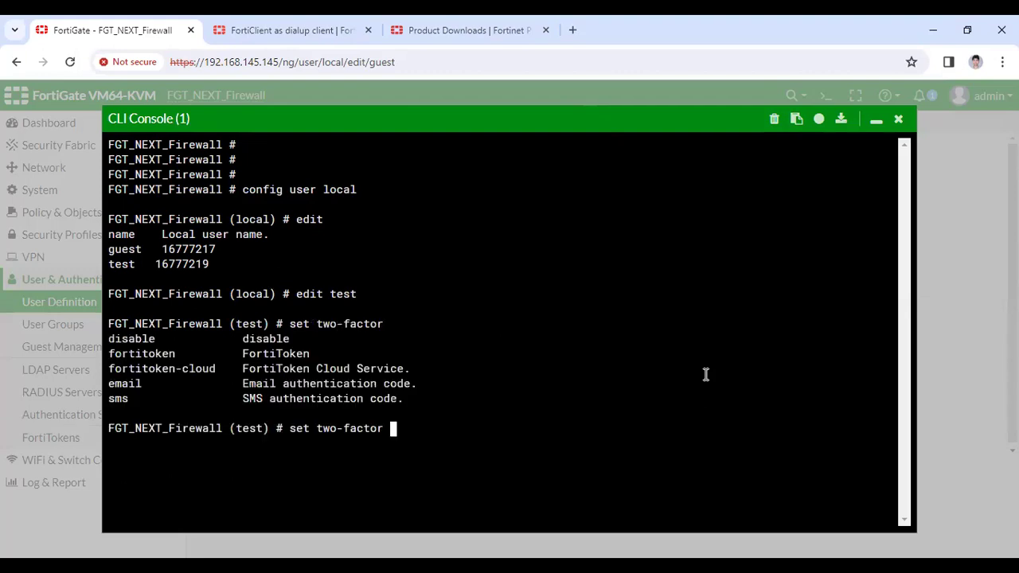
pyautogui.write('email')
pyautogui.press('?')
pyautogui.press('Return')
# Give test an email-to value of the recipient's email address.
pyautogui.write('set')
pyautogui.press('?')
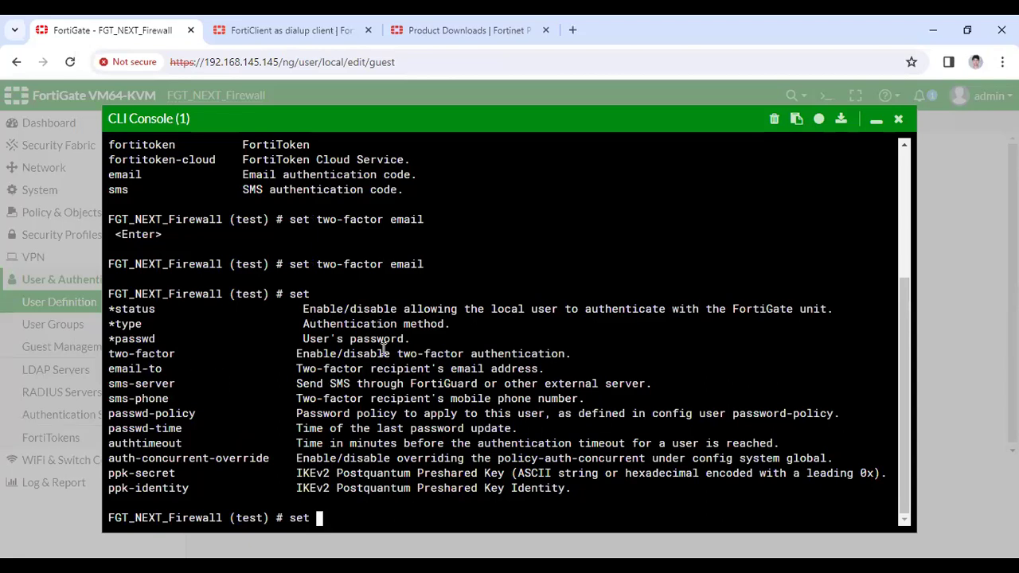
pyautogui.write('two-factor')
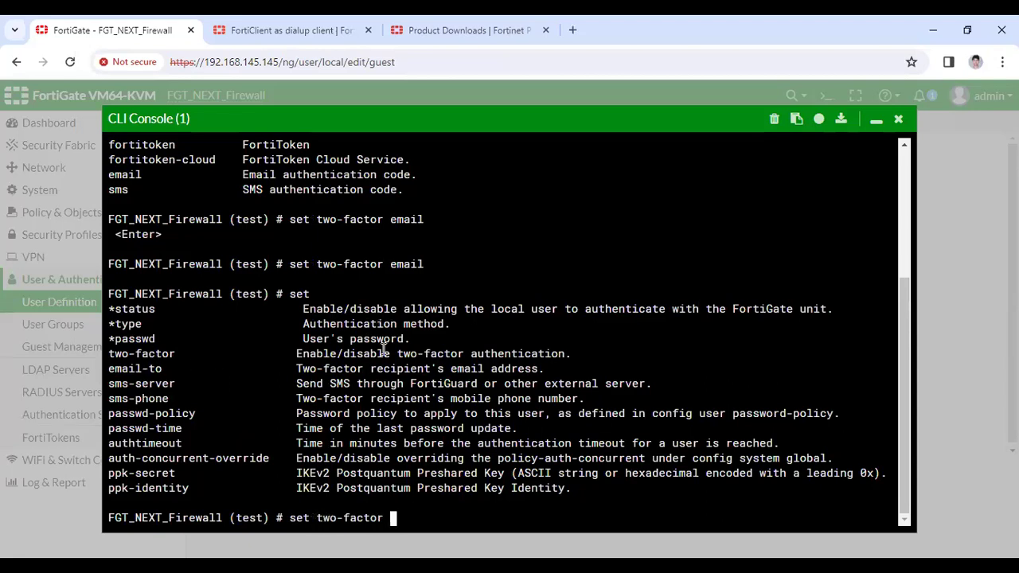
pyautogui.press('?')
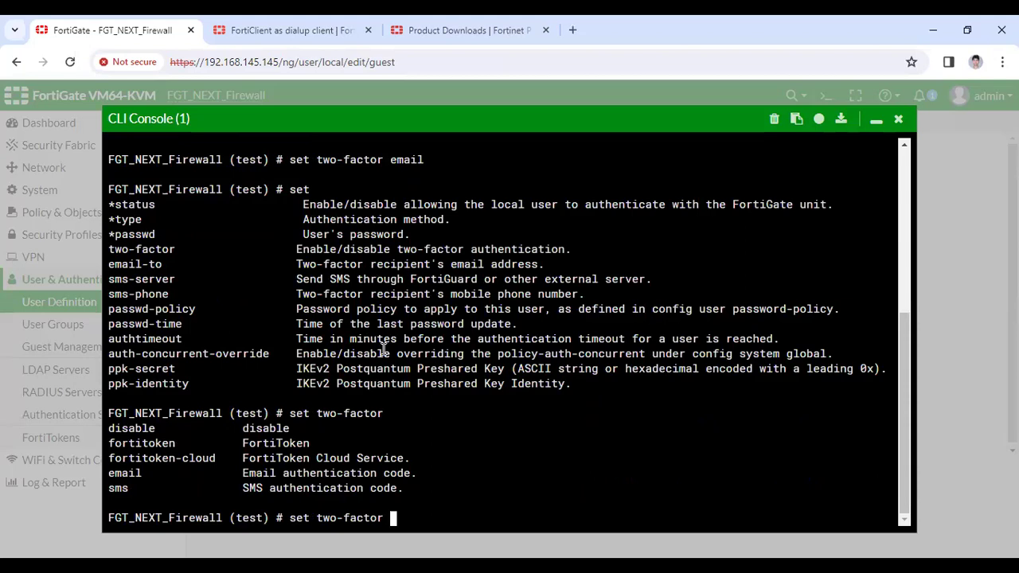
pyautogui.press('BackSpace')
pyautogui.press('BackSpace')
pyautogui.press('BackSpace')
pyautogui.press('BackSpace')
pyautogui.press('BackSpace')
pyautogui.press('BackSpace')
pyautogui.press('BackSpace')
pyautogui.press('BackSpace')
pyautogui.press('BackSpace')
pyautogui.press('BackSpace')
pyautogui.press('BackSpace')
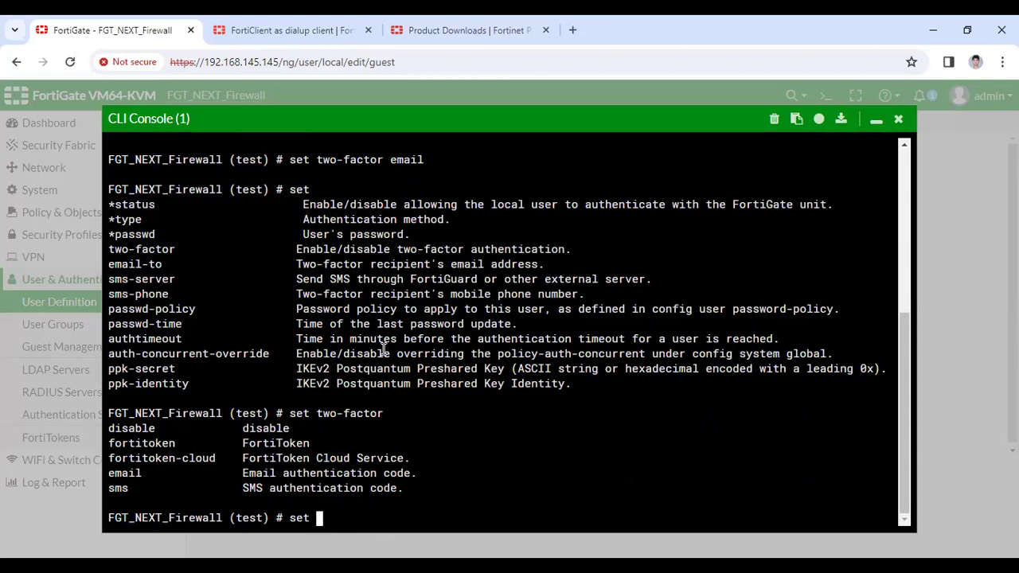
pyautogui.write('email-to')
pyautogui.press('?')
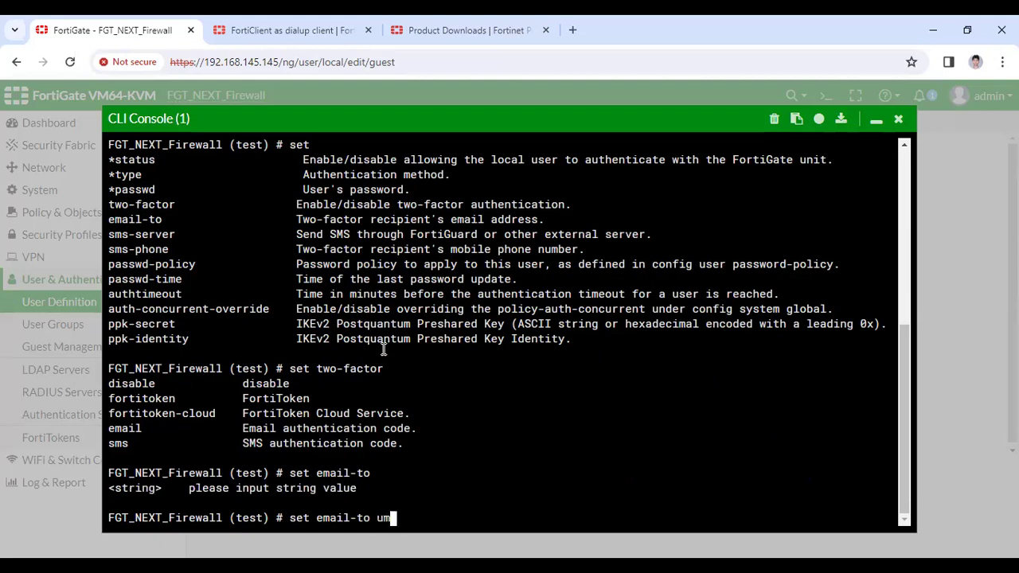
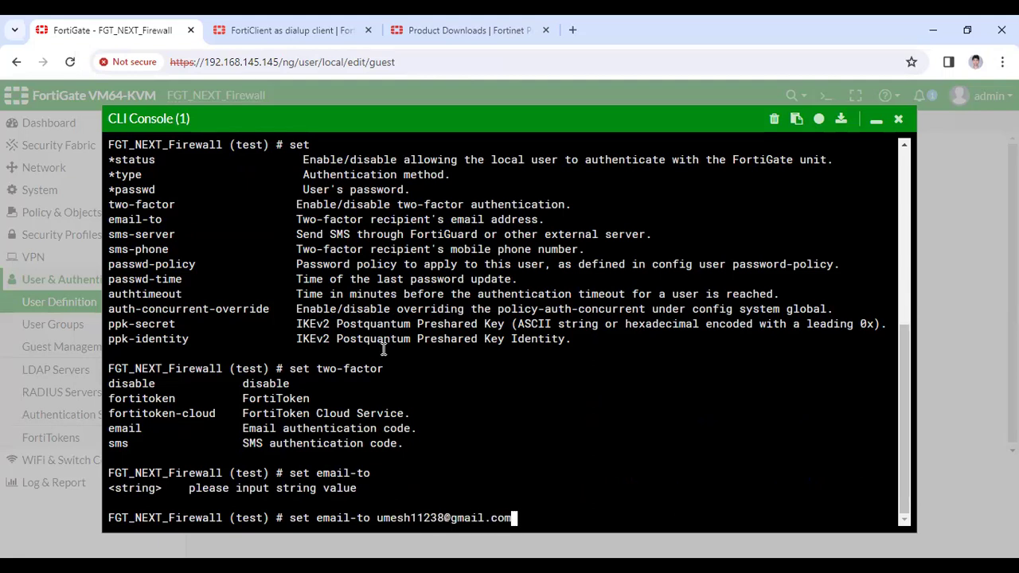
pyautogui.press('Return')
# Save with next, show the local users, and highlight test's configured email address.
pyautogui.write('next')
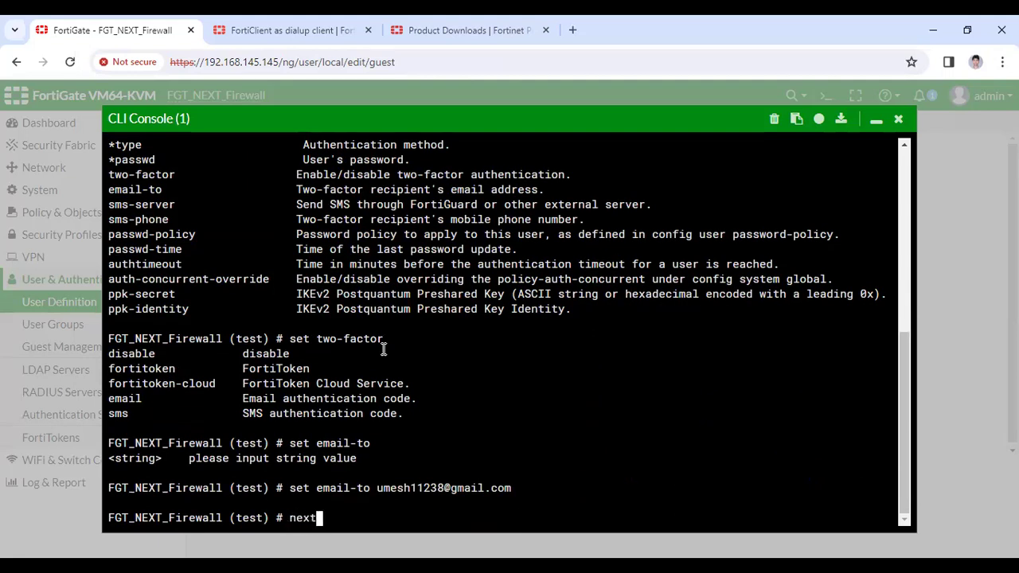
pyautogui.press('Return')
pyautogui.write('show')
pyautogui.press('Return')
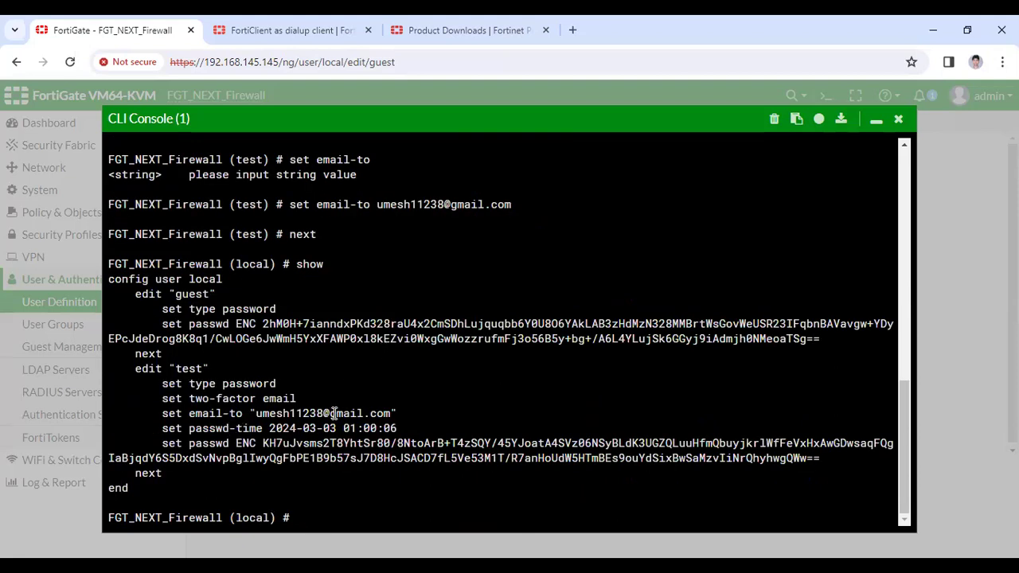
pyautogui.moveTo(407, 415); pyautogui.dragTo(257, 413)
# Hide the console and open local user test's edit page to view its authentication type options.
pyautogui.click(875, 118)
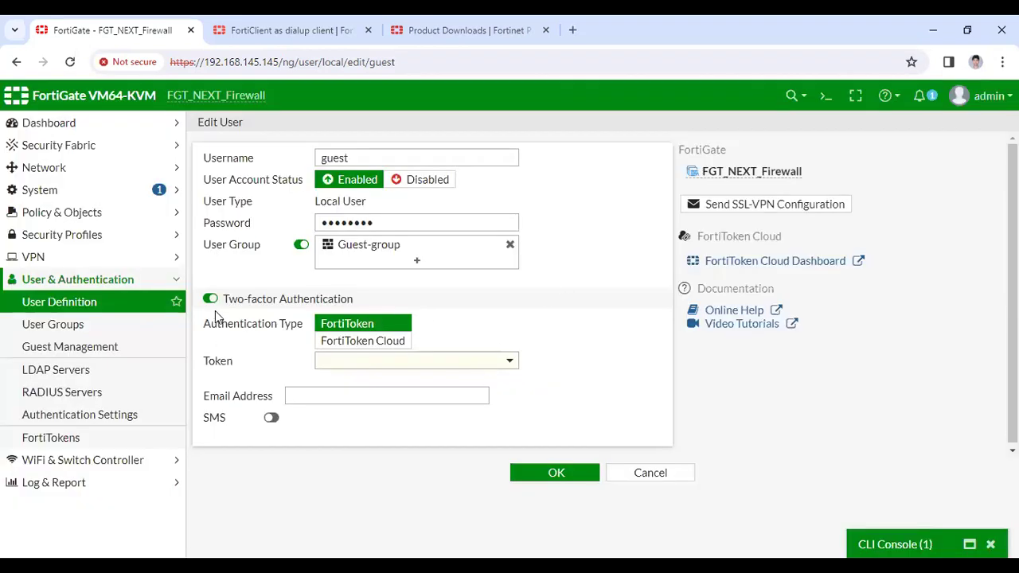
pyautogui.click(134, 306)
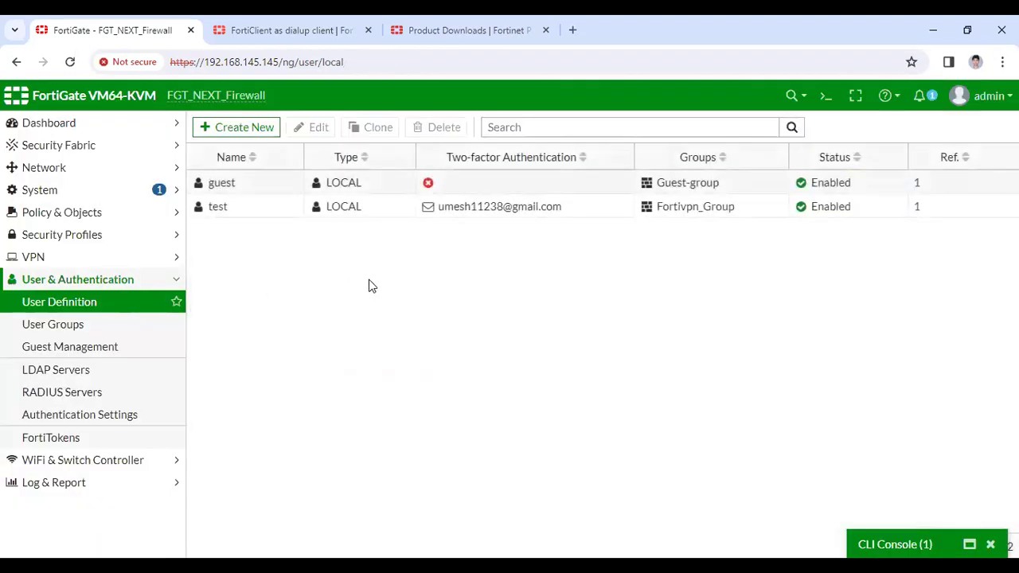
pyautogui.doubleClick(467, 209)
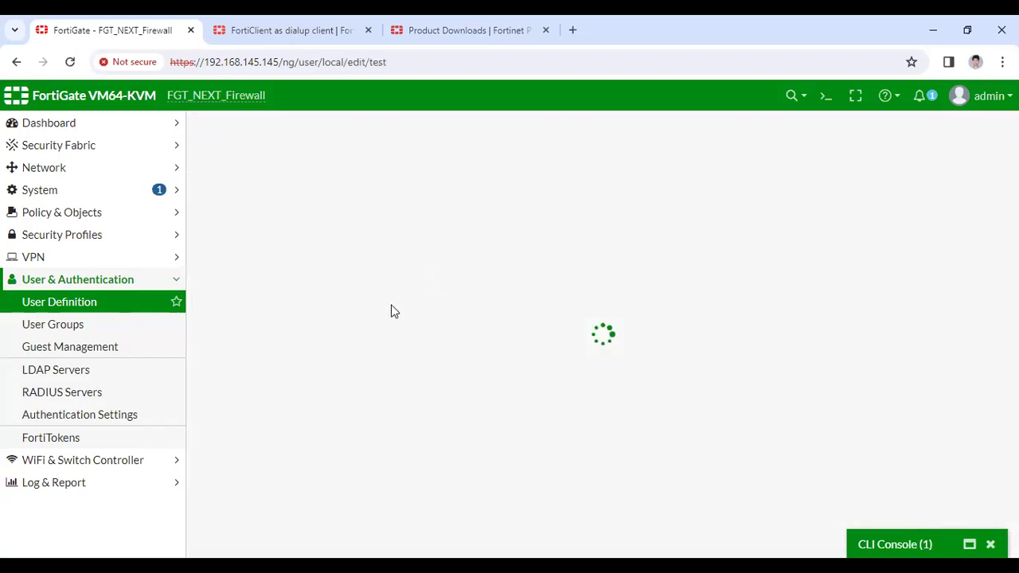
pyautogui.click(342, 323)
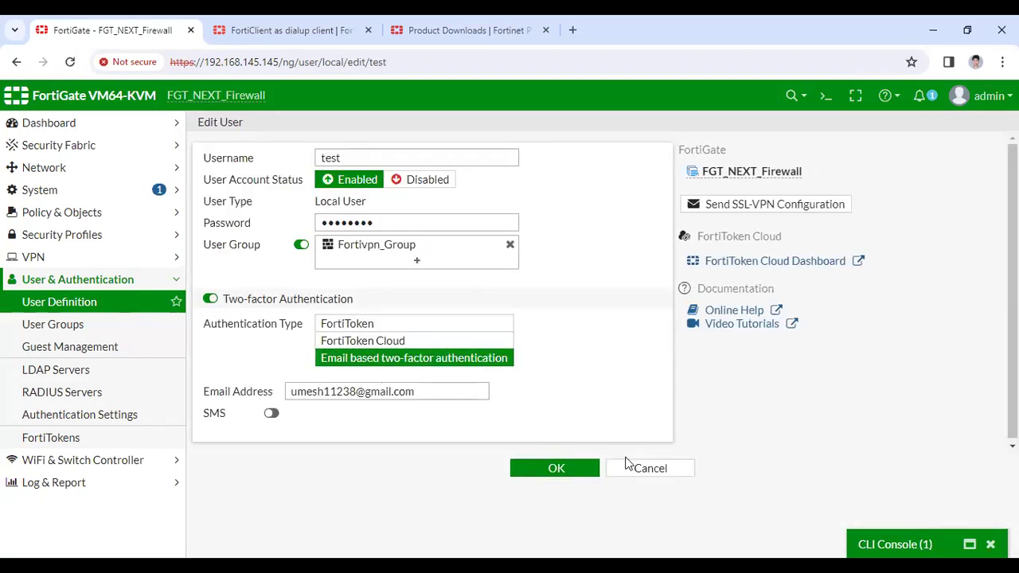
# Check user test's settings in the CLI console, then cancel the edit without saving.
pyautogui.click(969, 545)
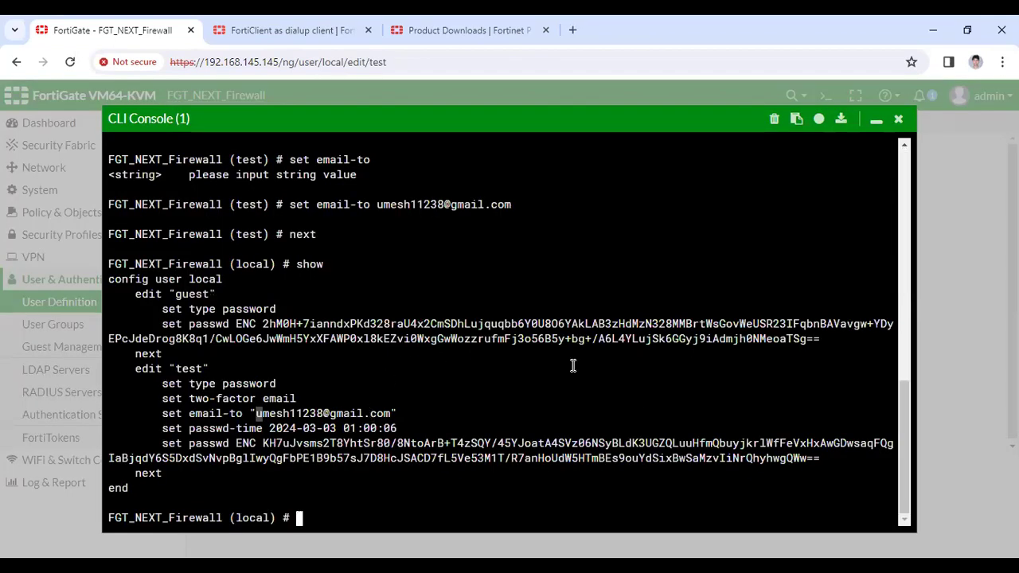
pyautogui.click(876, 121)
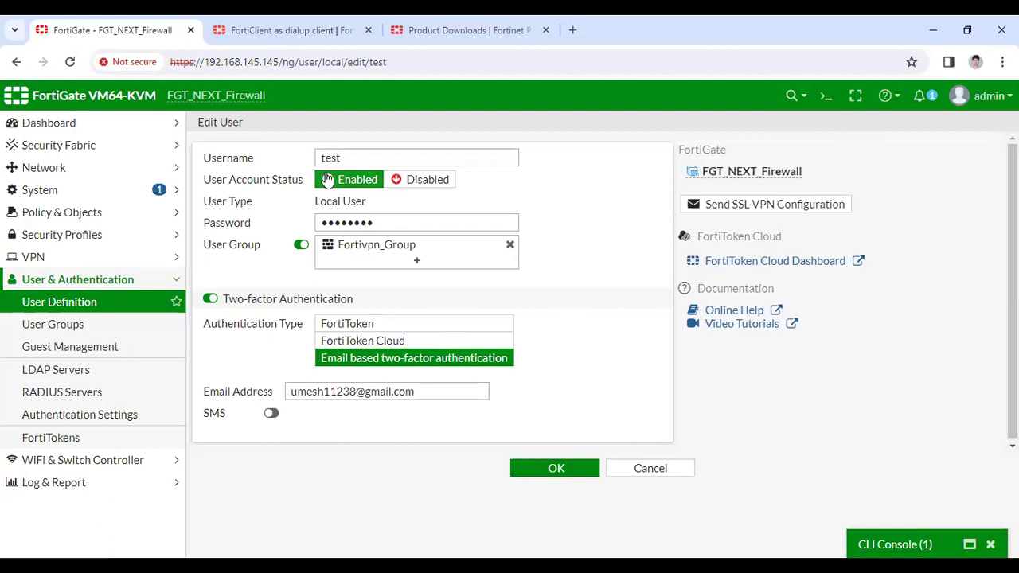
pyautogui.moveTo(344, 158); pyautogui.dragTo(323, 157)
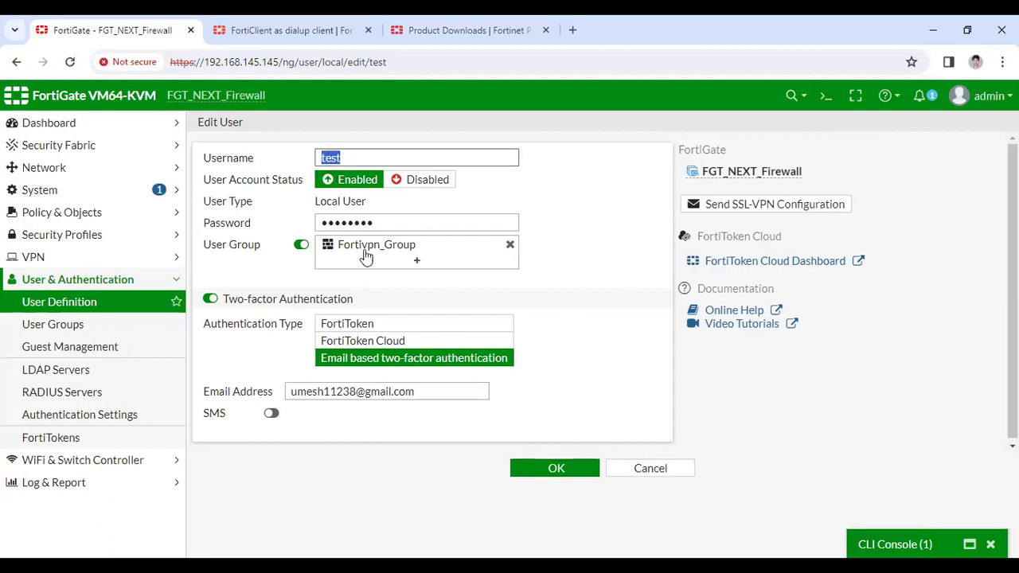
pyautogui.click(613, 422)
pyautogui.click(650, 469)
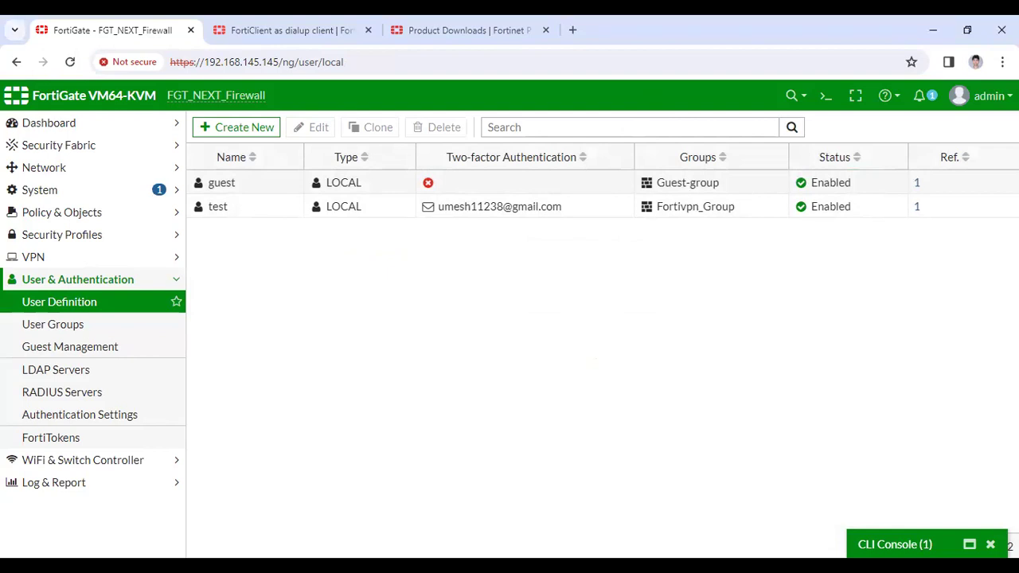
# Bring the Windows 10 VM forward, browse the Forward and Local Traffic logs, then open the event logs.
pyautogui.moveTo(377, 558)
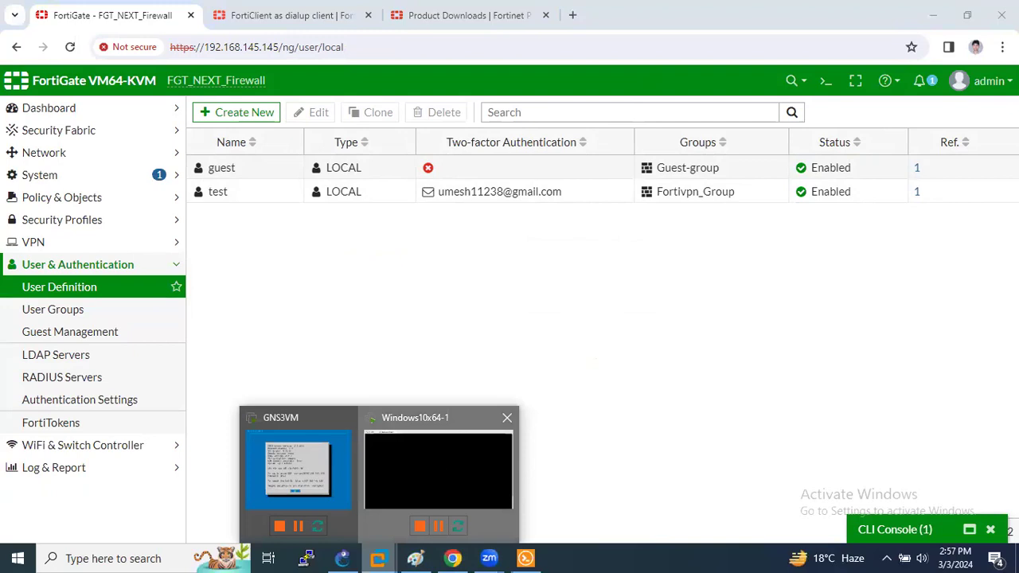
pyautogui.click(438, 470)
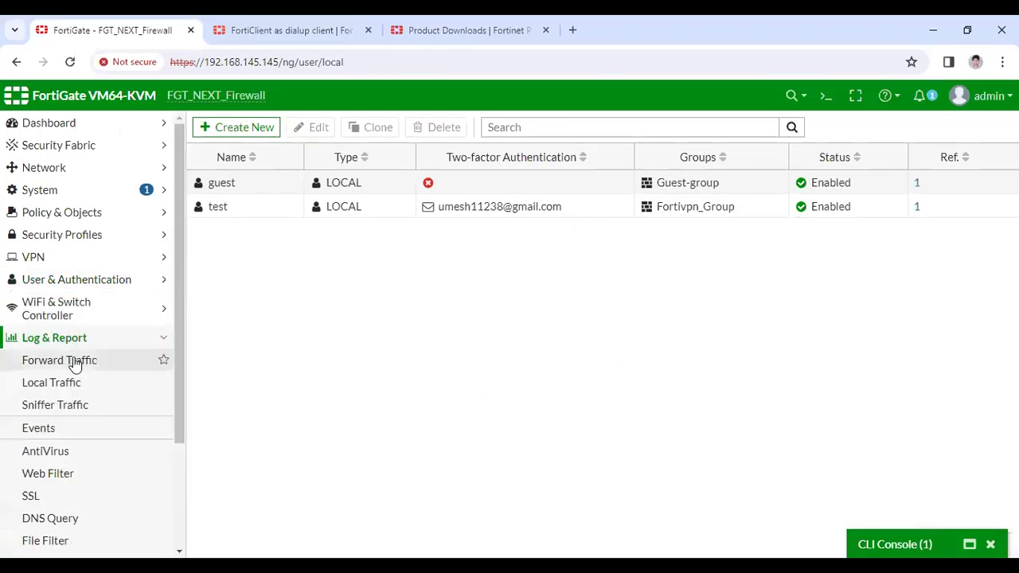
pyautogui.click(72, 359)
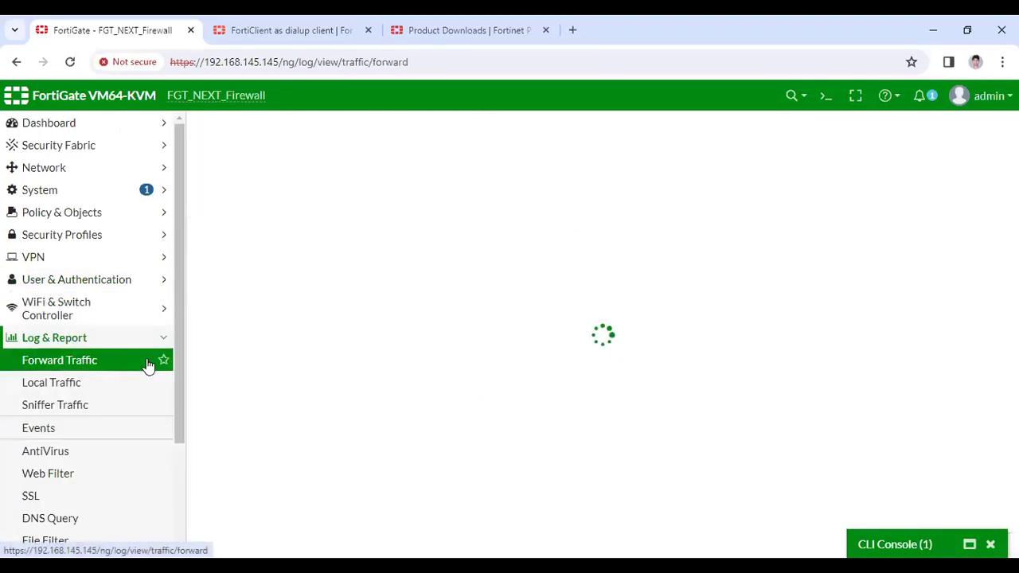
pyautogui.click(68, 383)
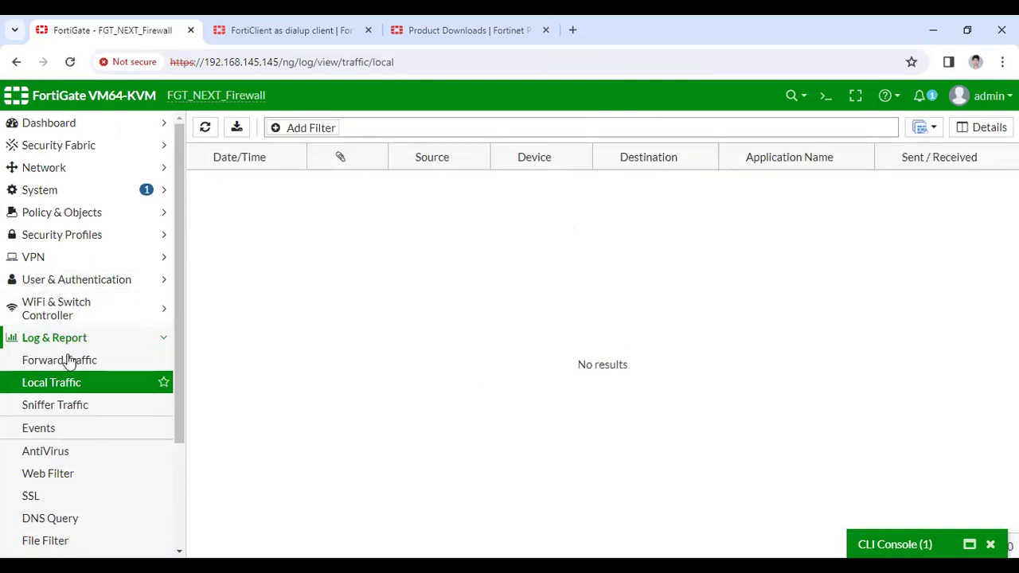
pyautogui.click(73, 359)
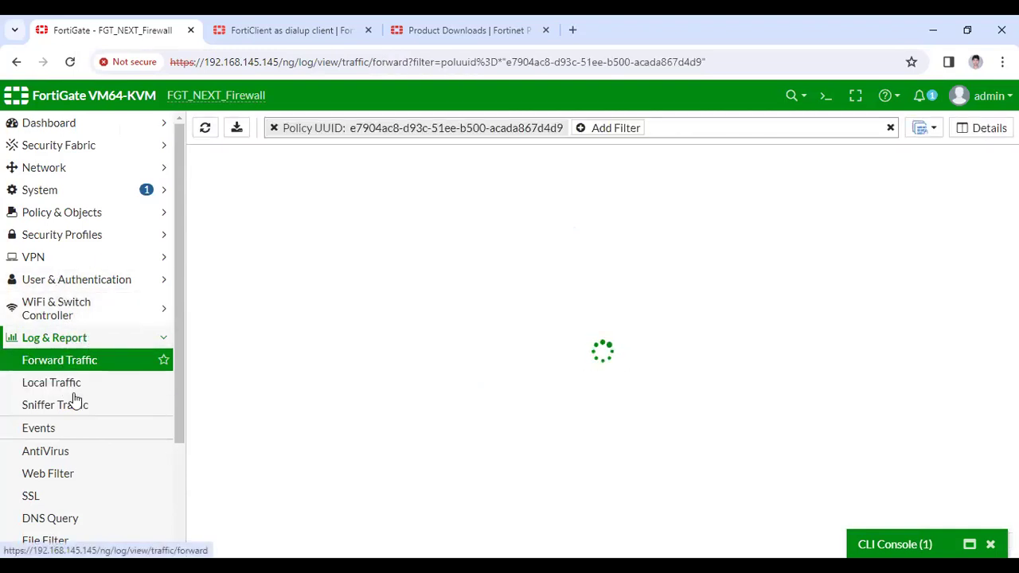
pyautogui.click(89, 428)
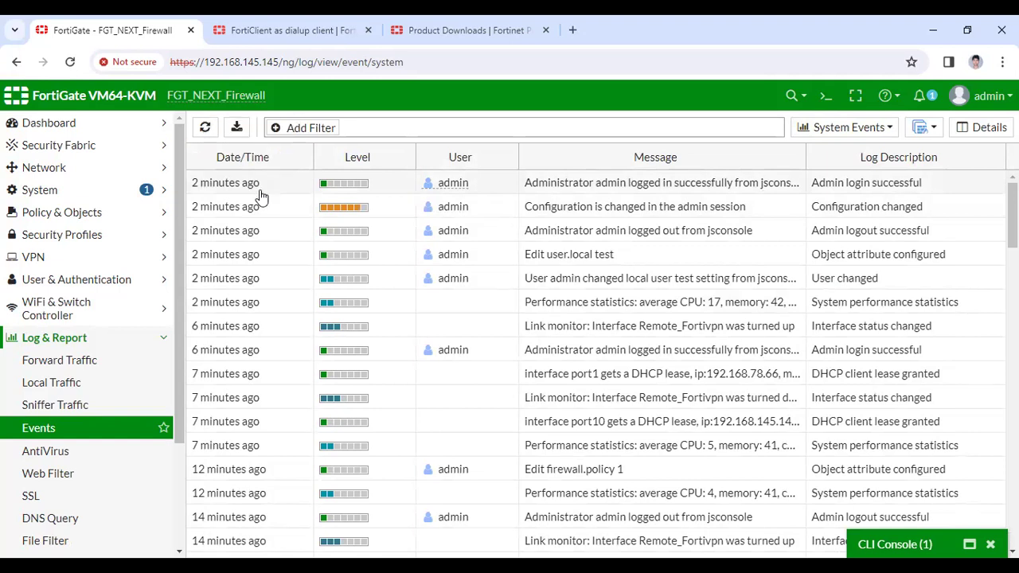
# Refresh the event logs for new entries and open System Events.
pyautogui.click(206, 128)
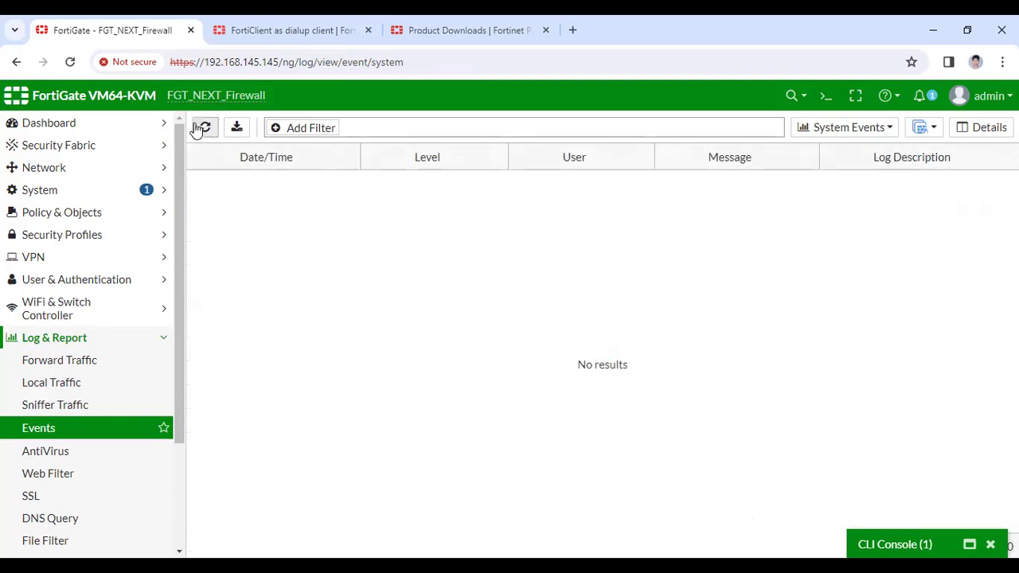
pyautogui.click(204, 127)
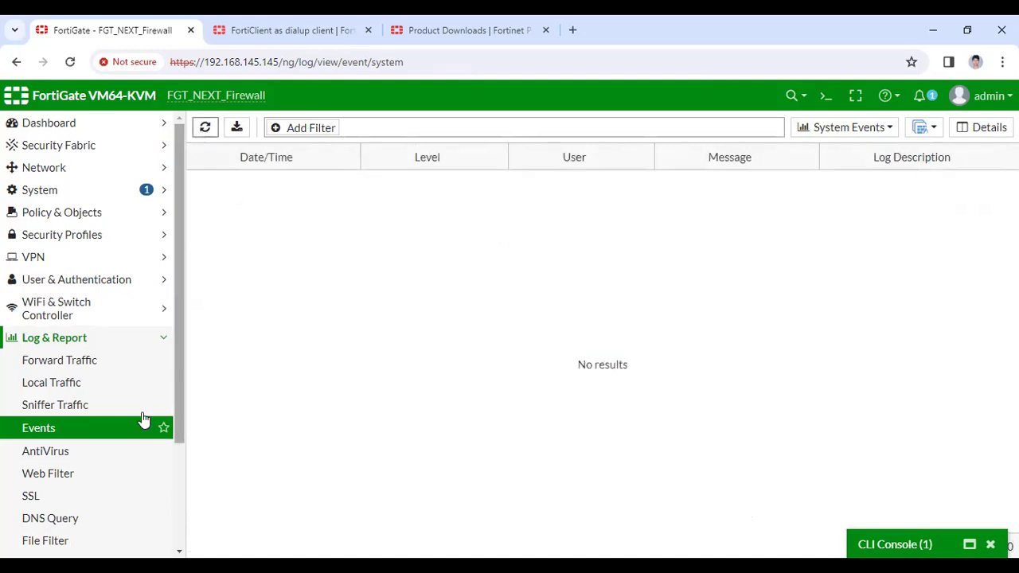
pyautogui.click(98, 431)
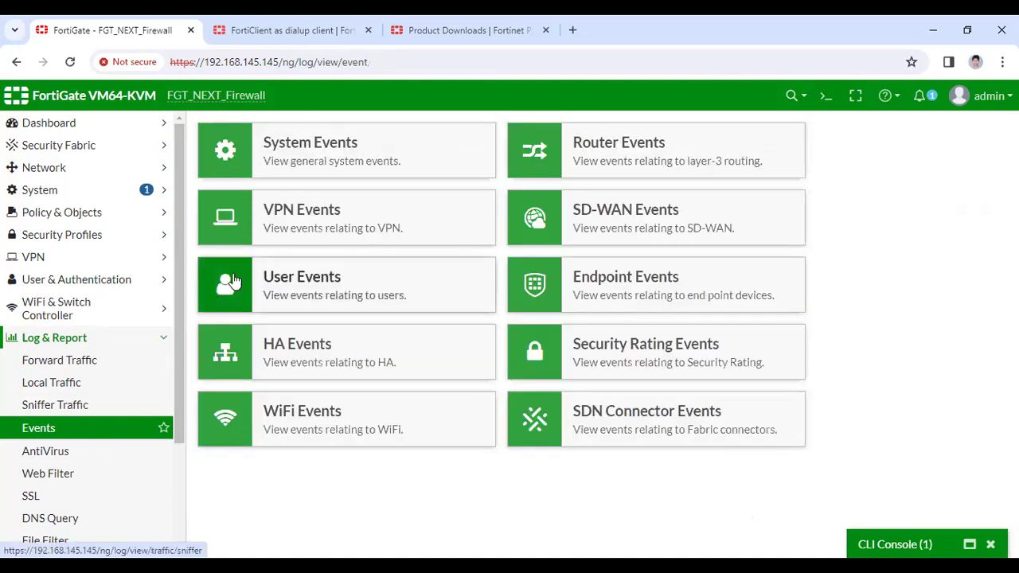
pyautogui.click(266, 157)
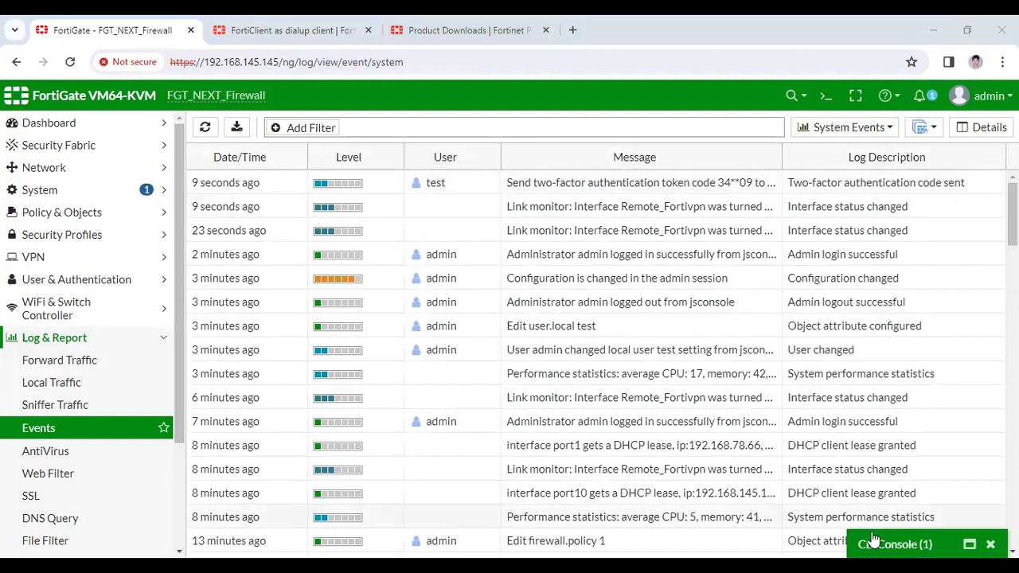
# Inspect the 'Two-factor authentication code sent' entry for user test, then open Dashboard > Status.
pyautogui.doubleClick(549, 184)
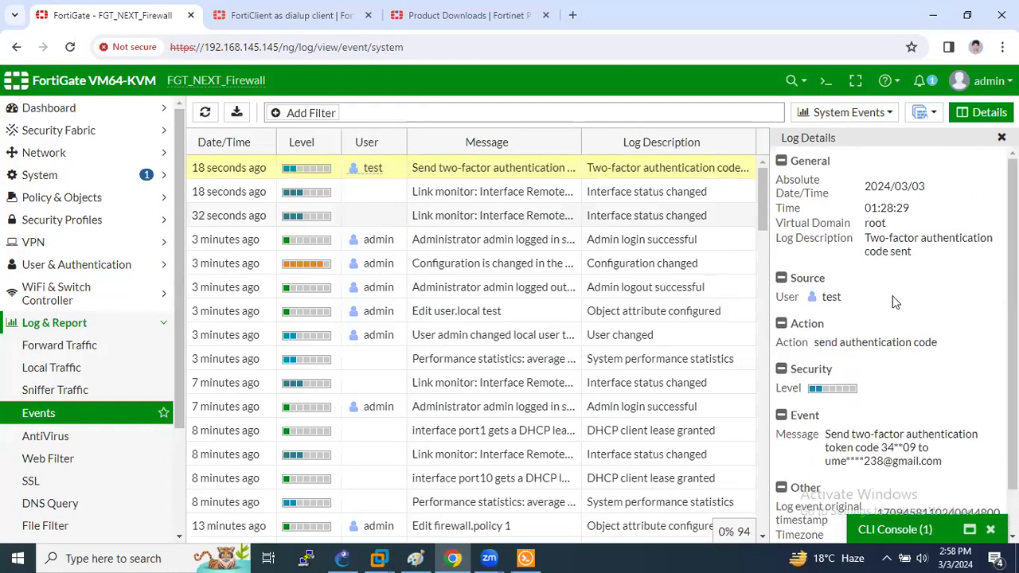
pyautogui.moveTo(881, 447); pyautogui.dragTo(865, 461)
pyautogui.click(885, 440)
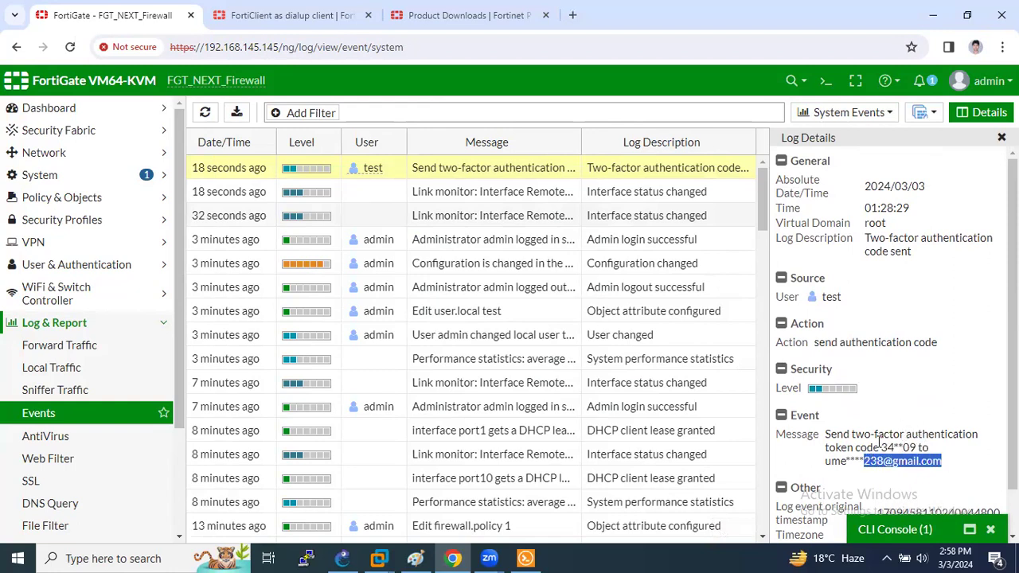
pyautogui.click(878, 443)
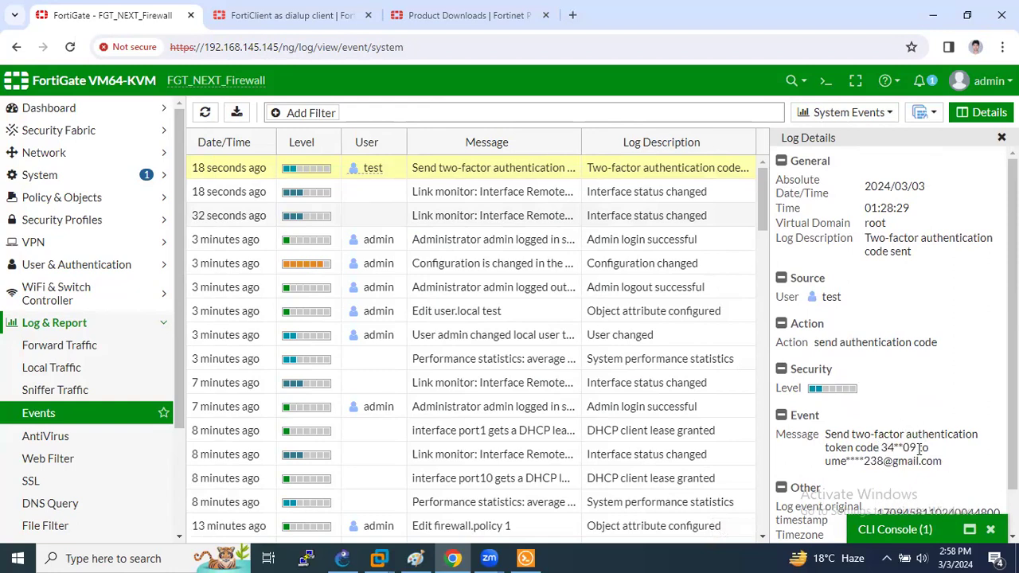
pyautogui.click(1001, 138)
pyautogui.scroll(-2, 618, 295)
pyautogui.scroll(2, 621, 312)
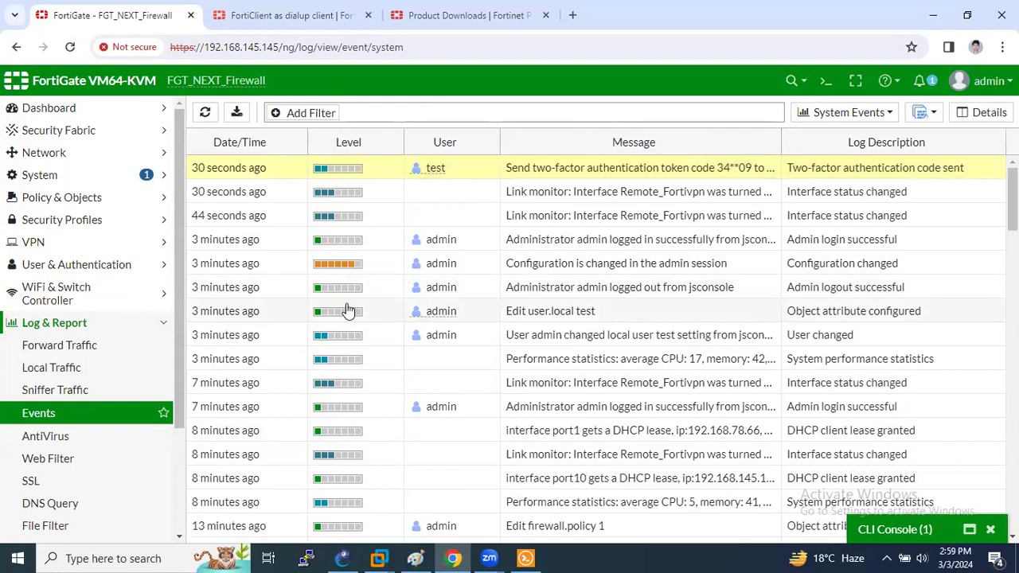
pyautogui.scroll(-5, 350, 430)
pyautogui.scroll(5, 360, 430)
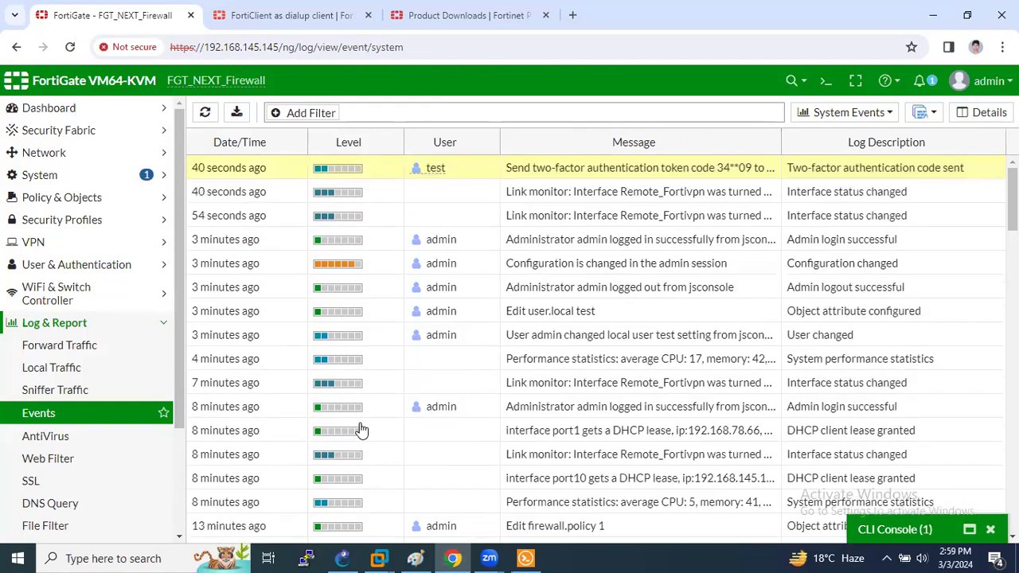
pyautogui.click(36, 109)
pyautogui.click(48, 135)
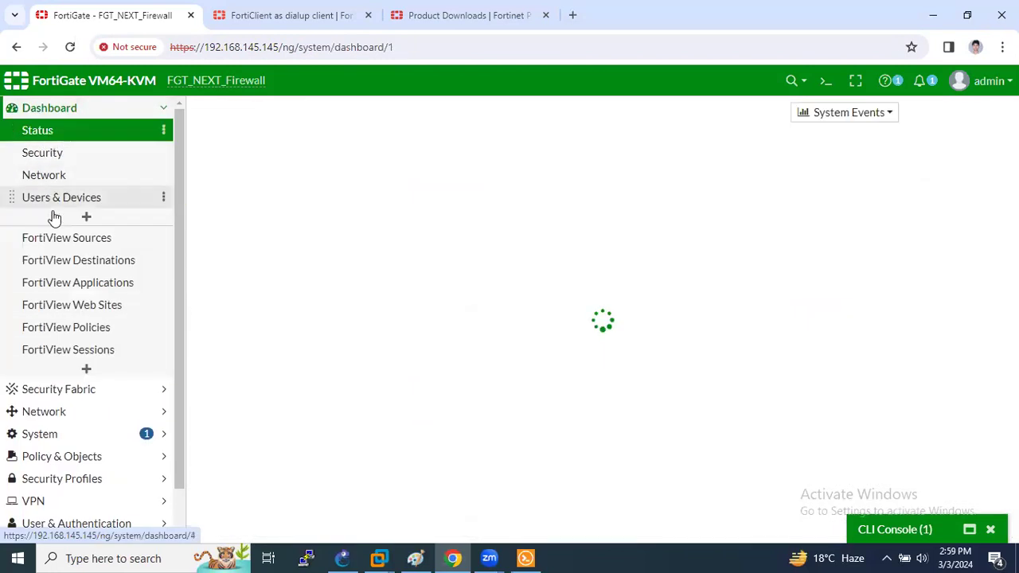
# Show matching forward traffic logs for the vpn_Remote_Fortivpn_remote_0 firewall policy.
pyautogui.click(96, 462)
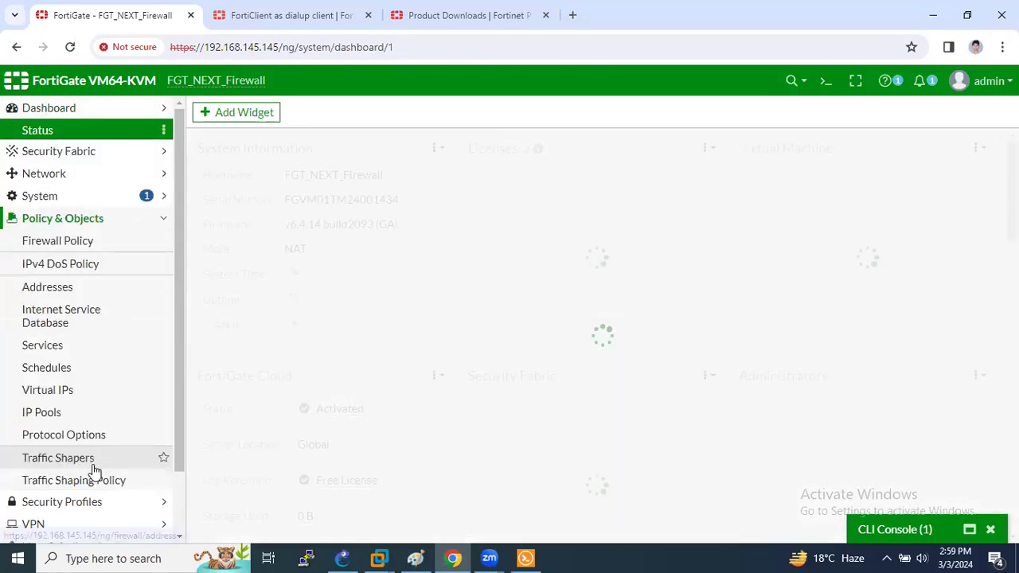
pyautogui.click(86, 464)
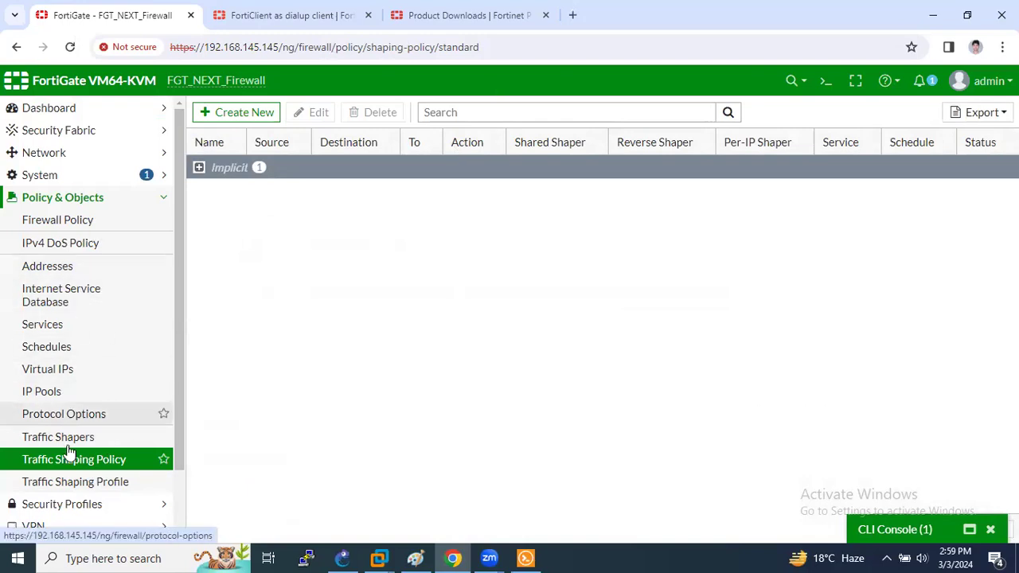
pyautogui.click(77, 224)
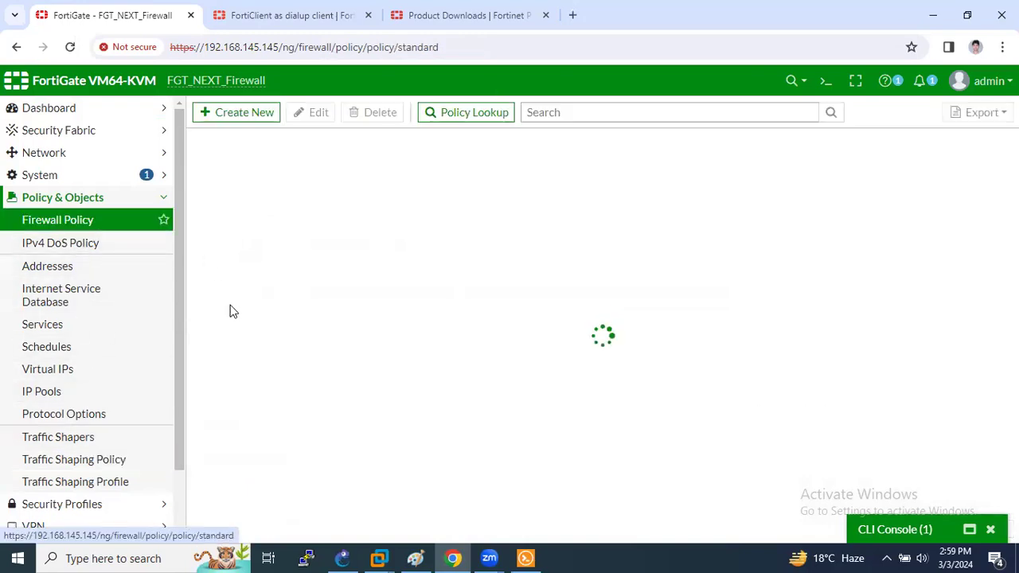
pyautogui.moveTo(455, 530)
pyautogui.mouseDown()
pyautogui.moveTo(758, 536)
pyautogui.moveTo(457, 515)
pyautogui.mouseUp()
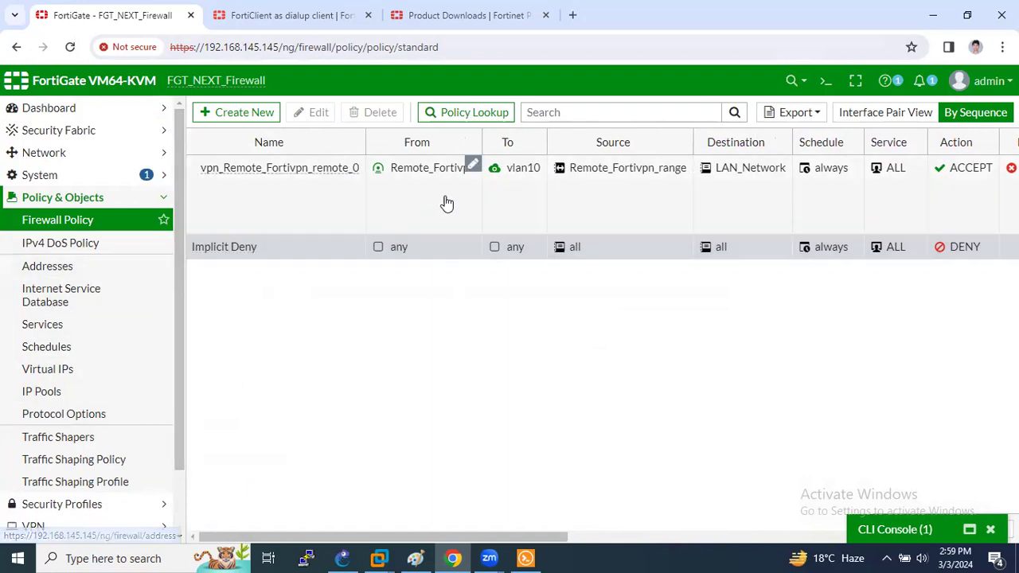
pyautogui.click(433, 202)
pyautogui.rightClick(433, 199)
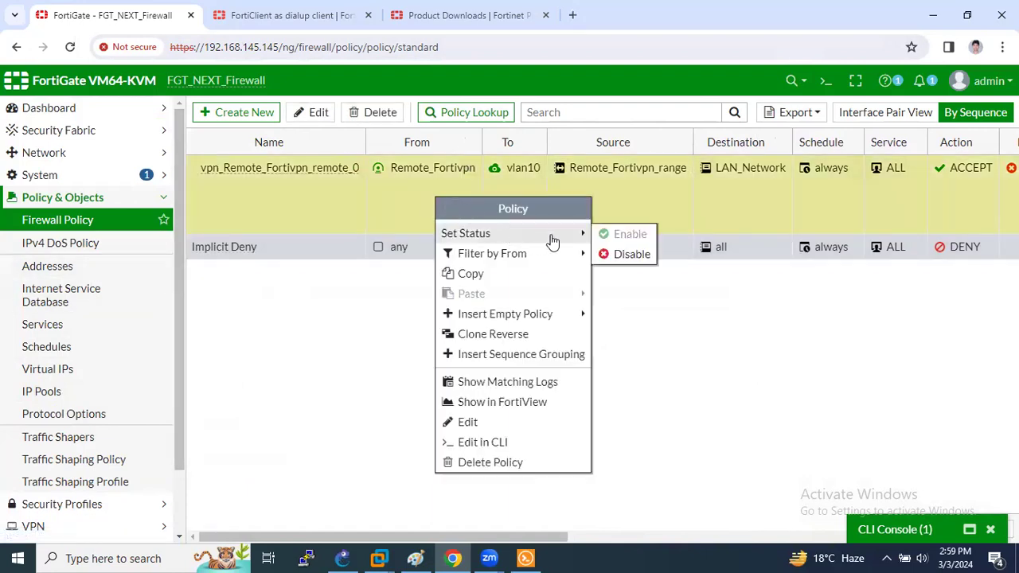
pyautogui.click(529, 383)
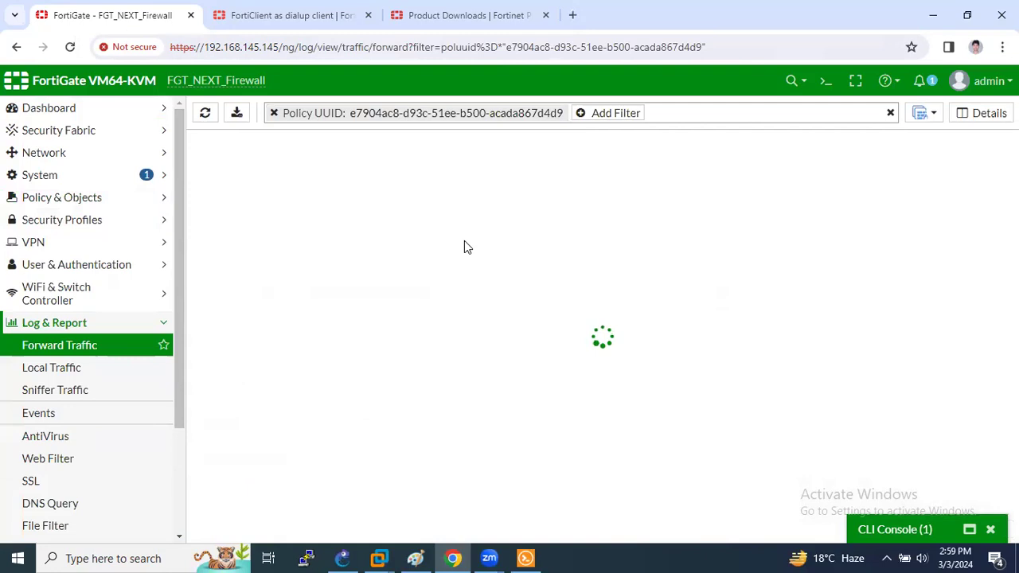